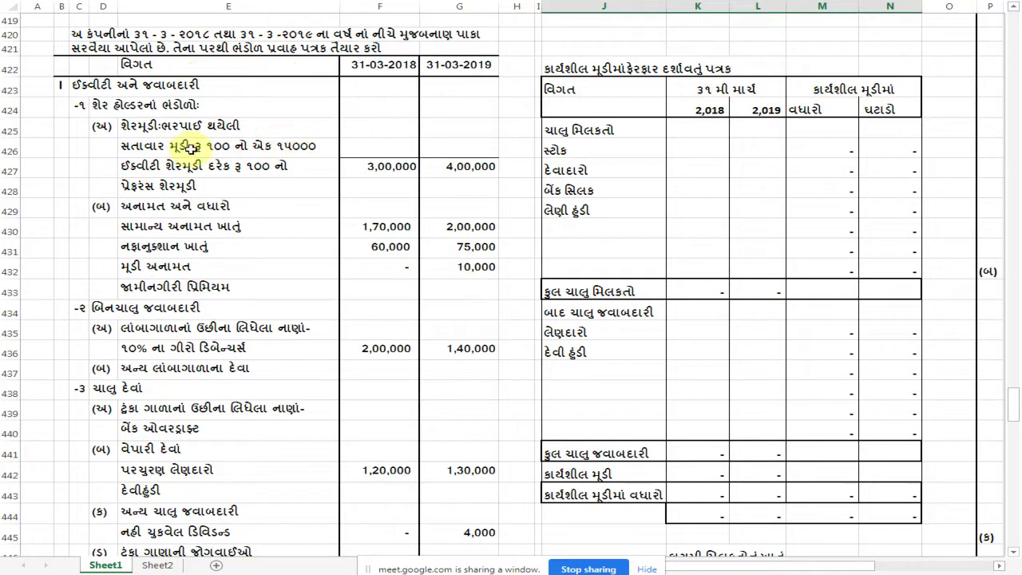
Examine the 2018 and 2019 share capital, general reserve, profit and loss and capital reserve figures in the balance sheet
scroll(192, 148, down, 1)
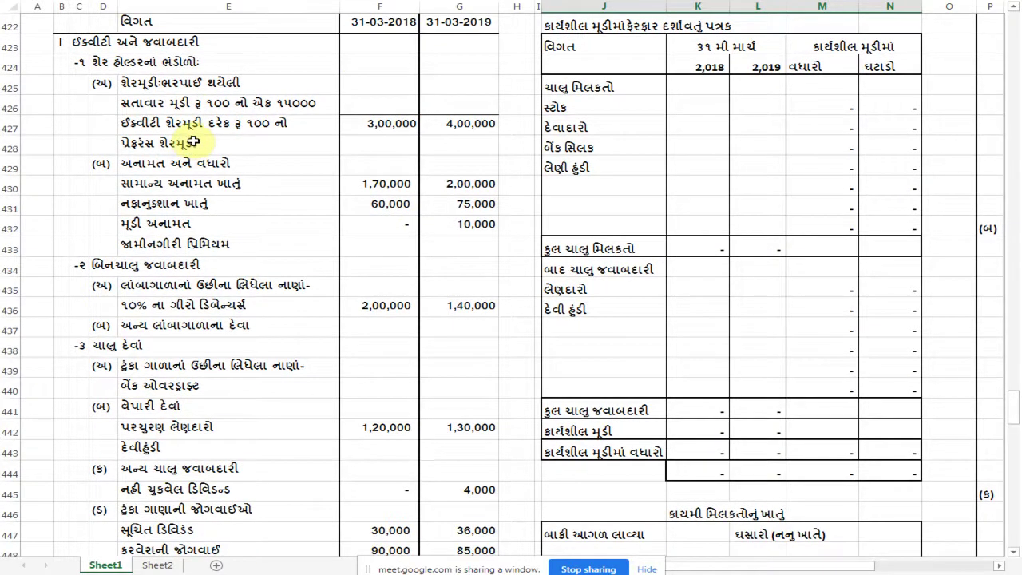
click(397, 125)
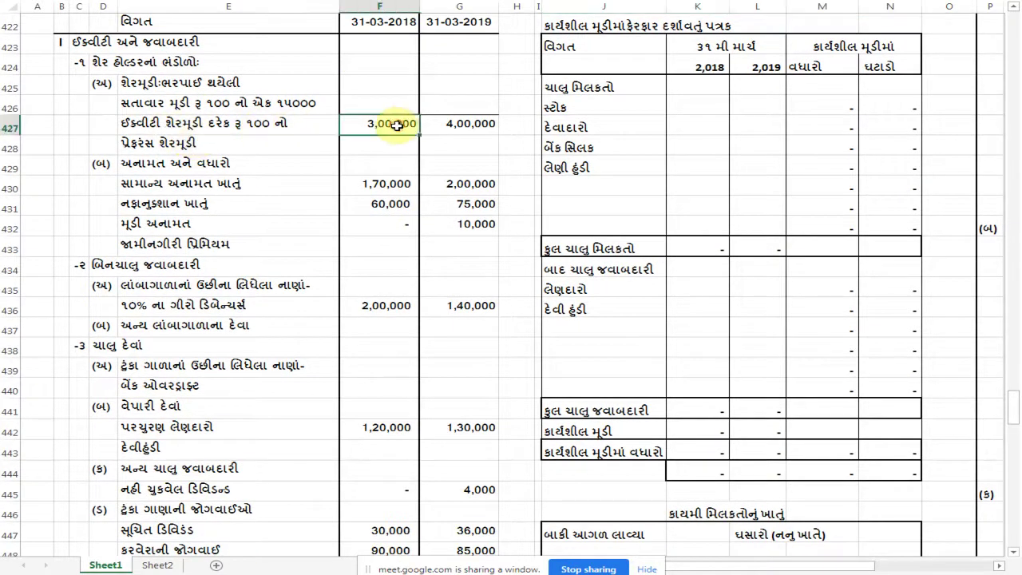
click(471, 124)
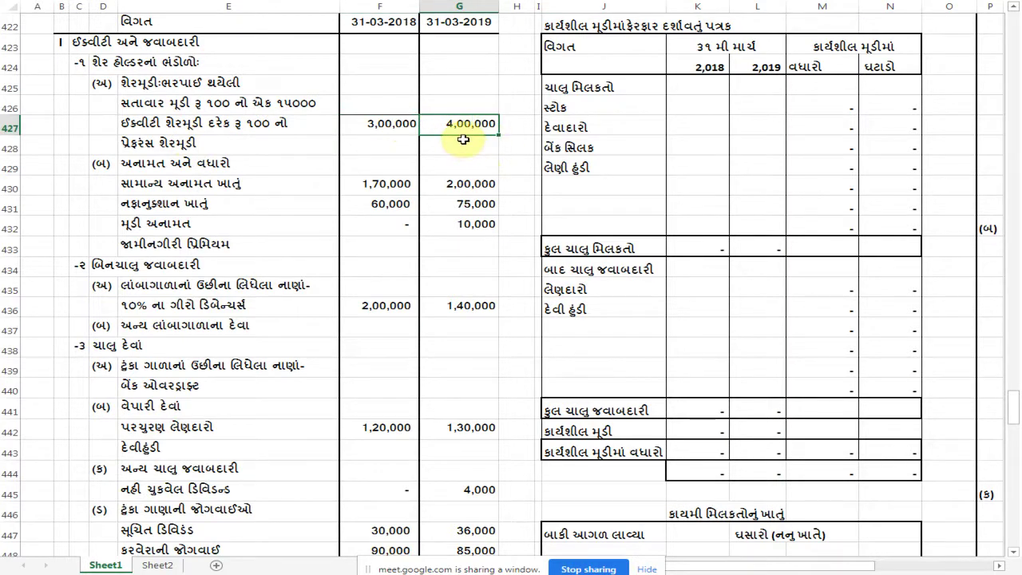
scroll(463, 140, down, 1)
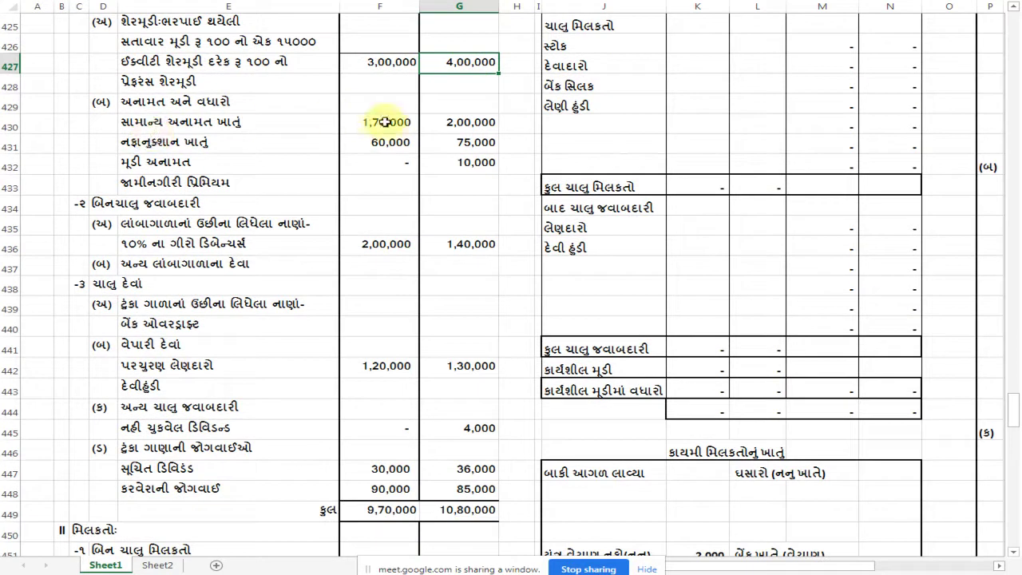
click(389, 125)
click(458, 125)
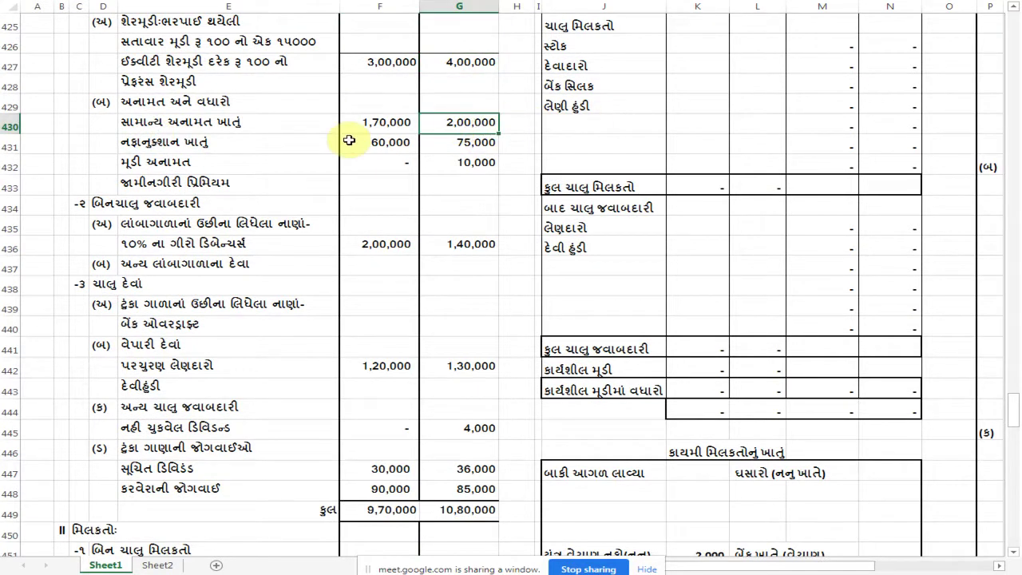
click(205, 147)
click(366, 148)
click(459, 145)
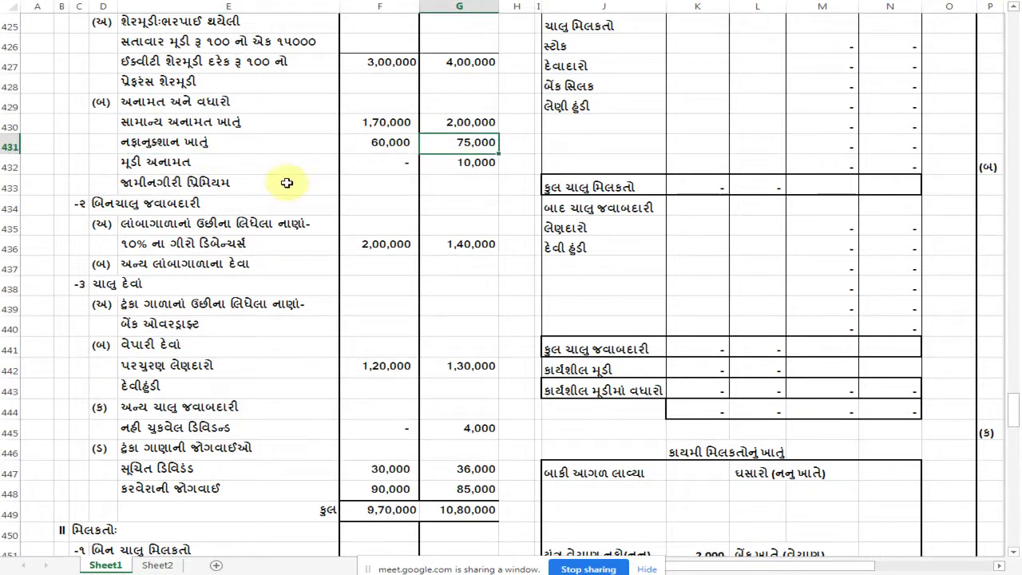
click(469, 164)
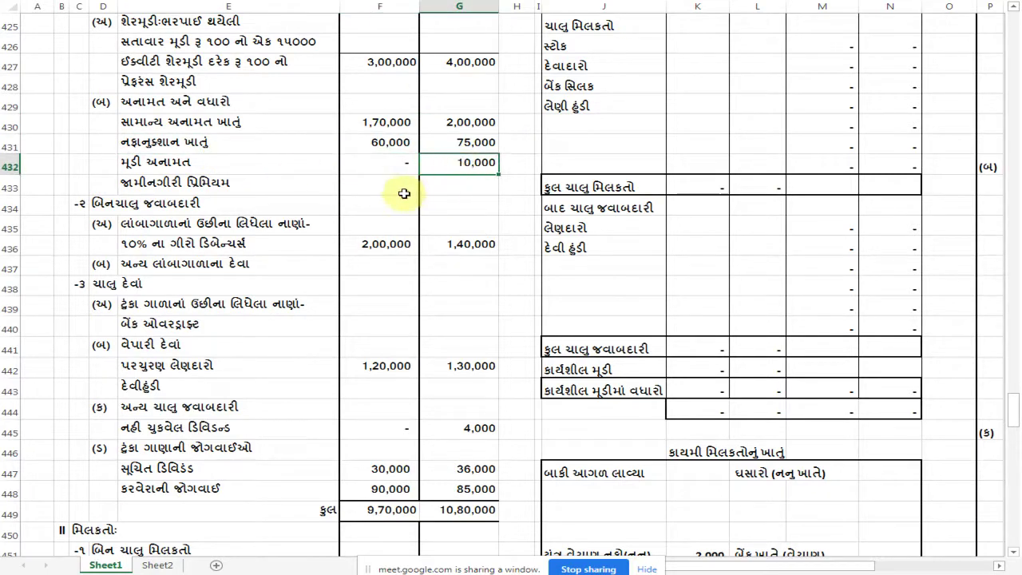
Examine the 2018 and 2019 figures for the 10% mortgage debentures and the current liabilities such as sundry creditors
scroll(378, 184, down, 1)
scroll(377, 185, down, 1)
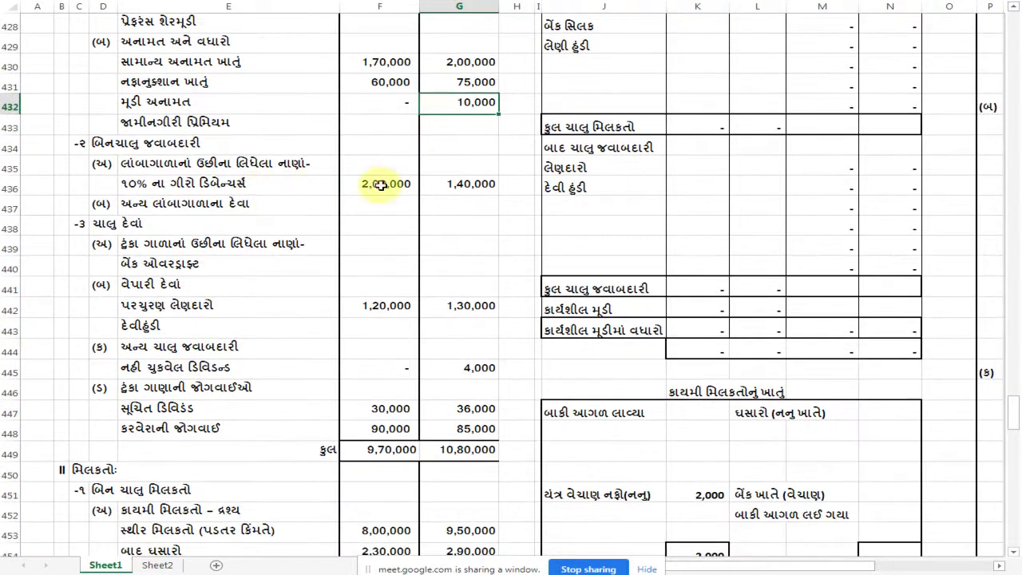
click(382, 184)
click(473, 184)
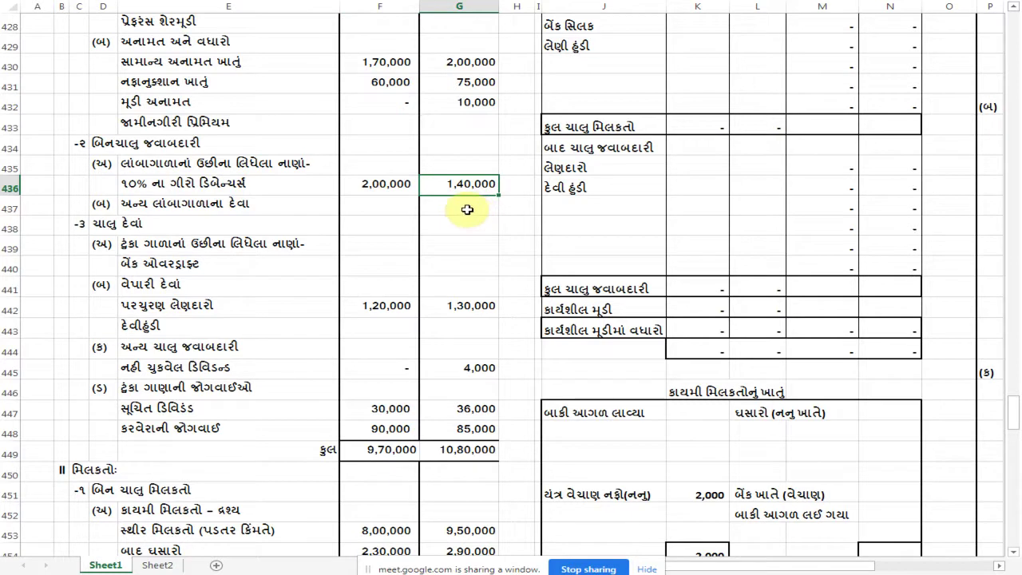
scroll(467, 209, down, 2)
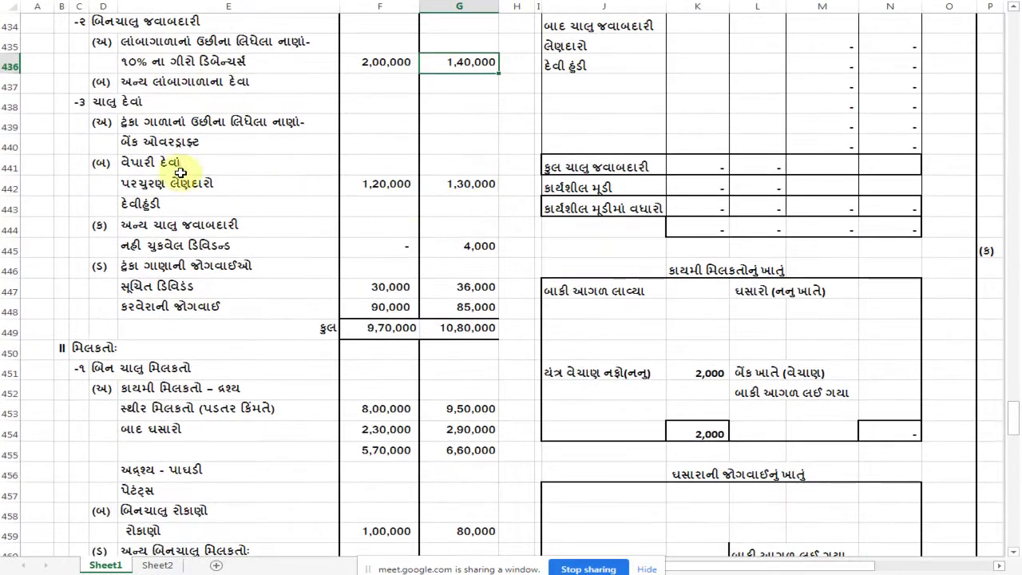
click(378, 186)
click(465, 186)
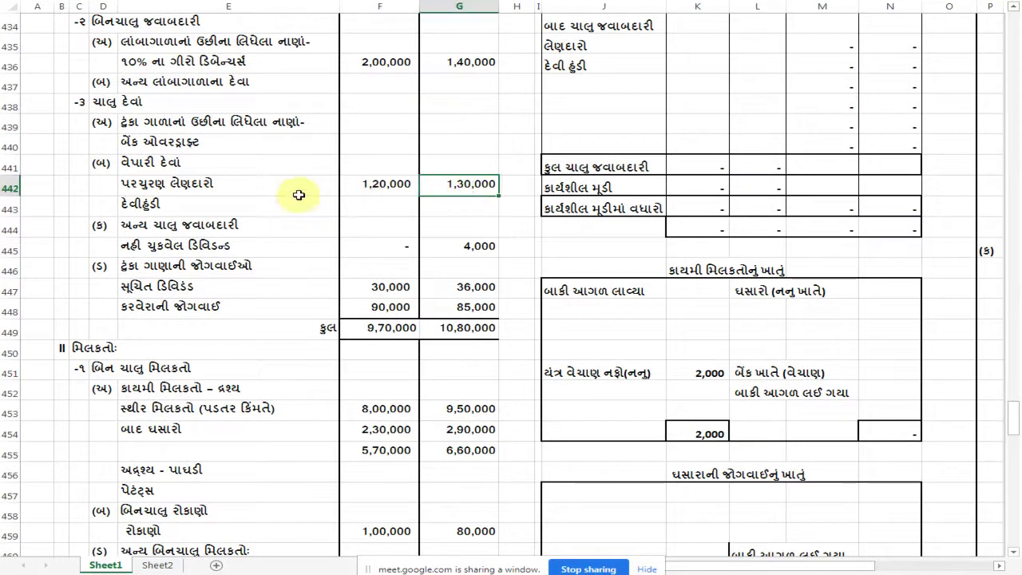
scroll(324, 241, down, 2)
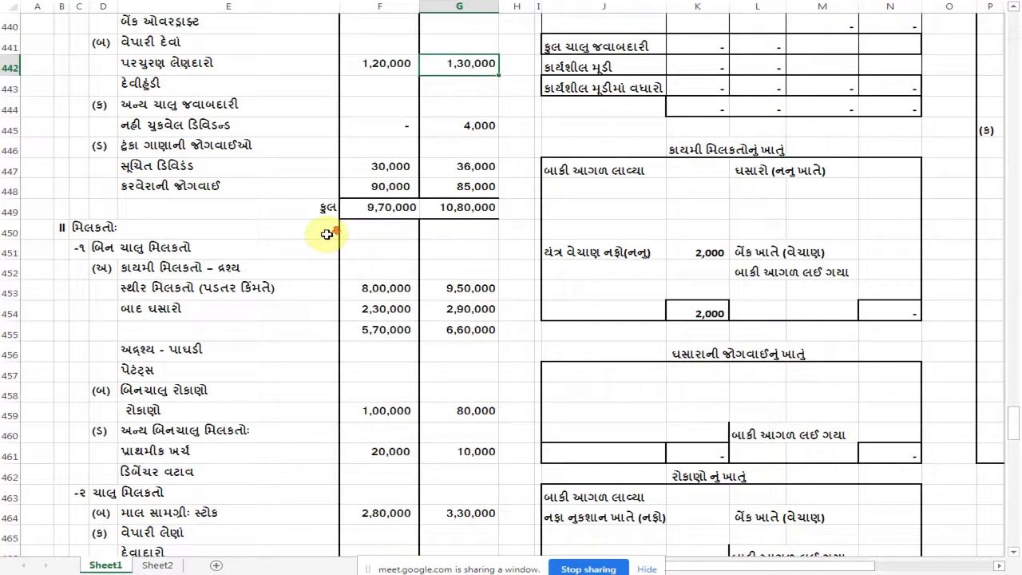
Compare the 2018 and 2019 fixed assets at cost and the depreciation deducted from them in rows 453 and 454
scroll(326, 234, down, 1)
click(274, 205)
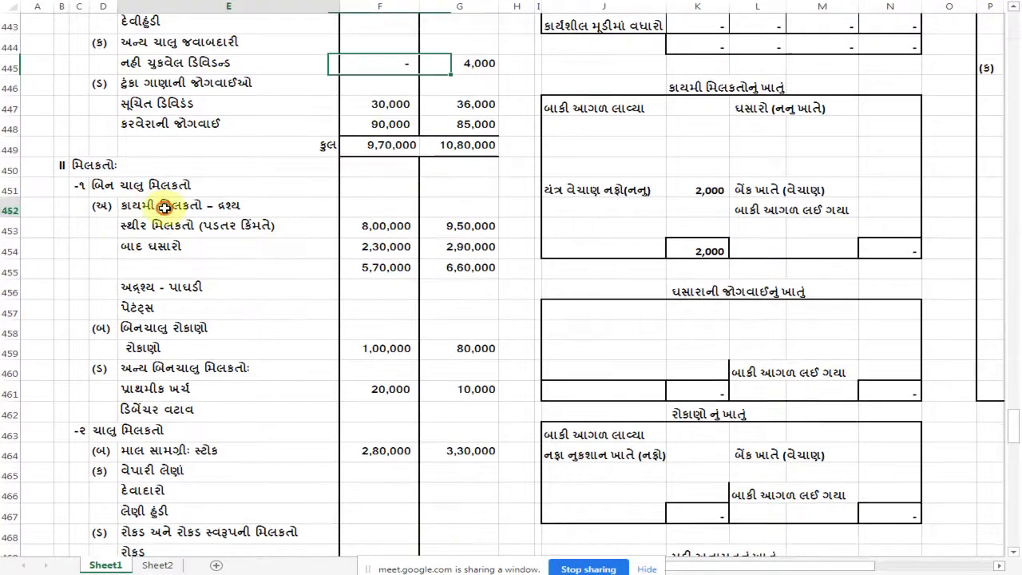
click(407, 228)
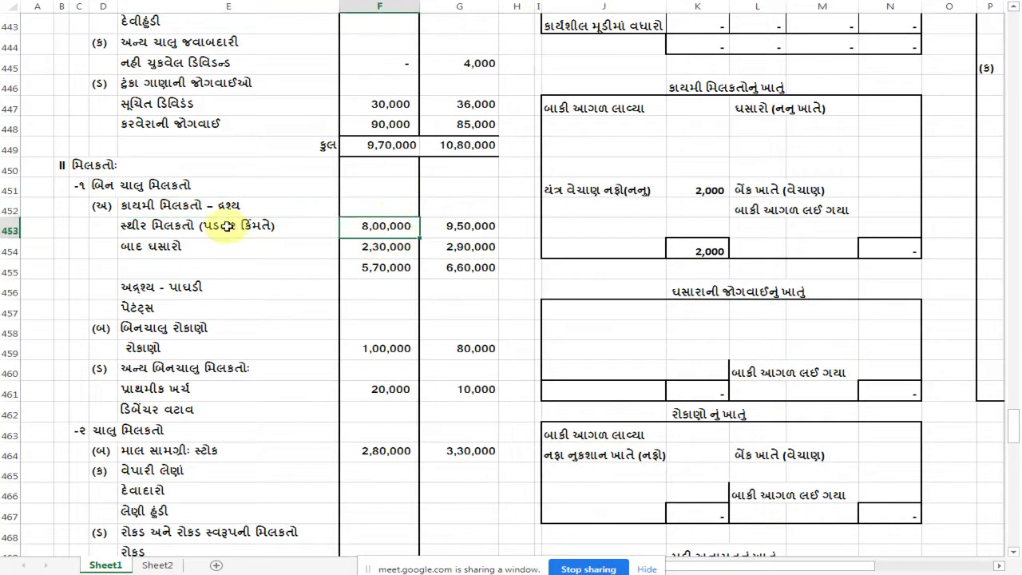
click(162, 227)
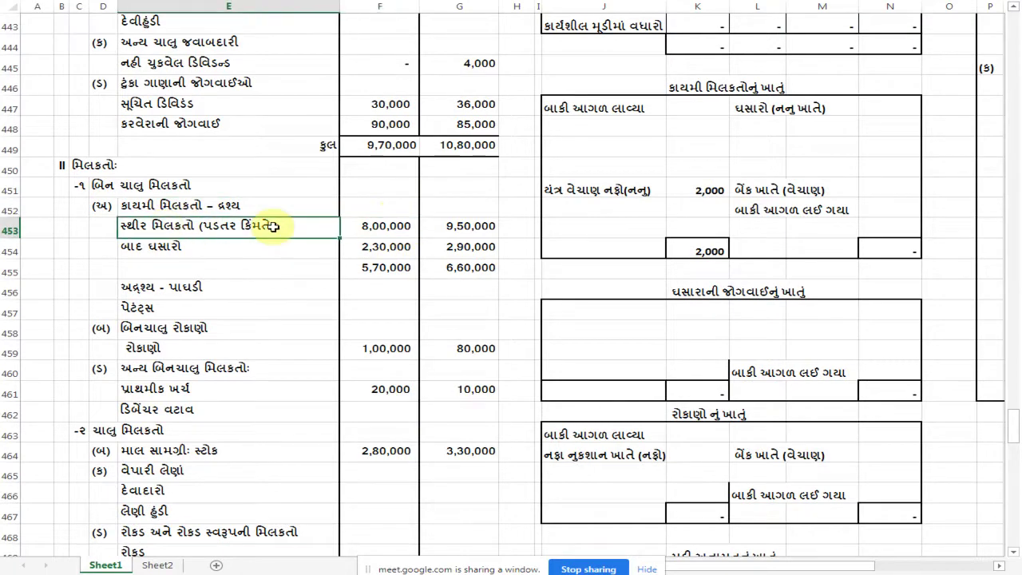
click(383, 226)
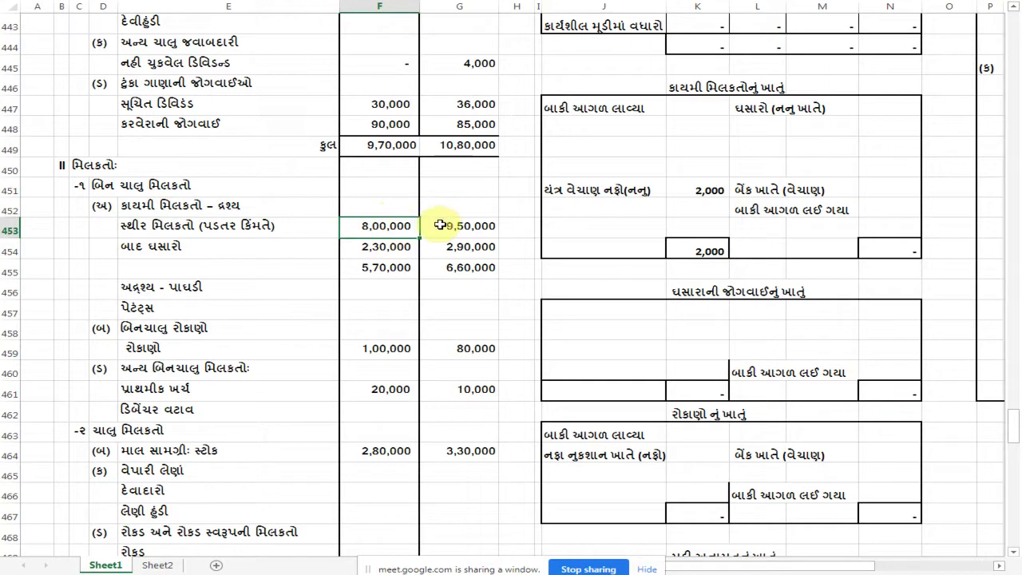
click(462, 227)
click(371, 226)
click(442, 228)
click(382, 227)
click(457, 226)
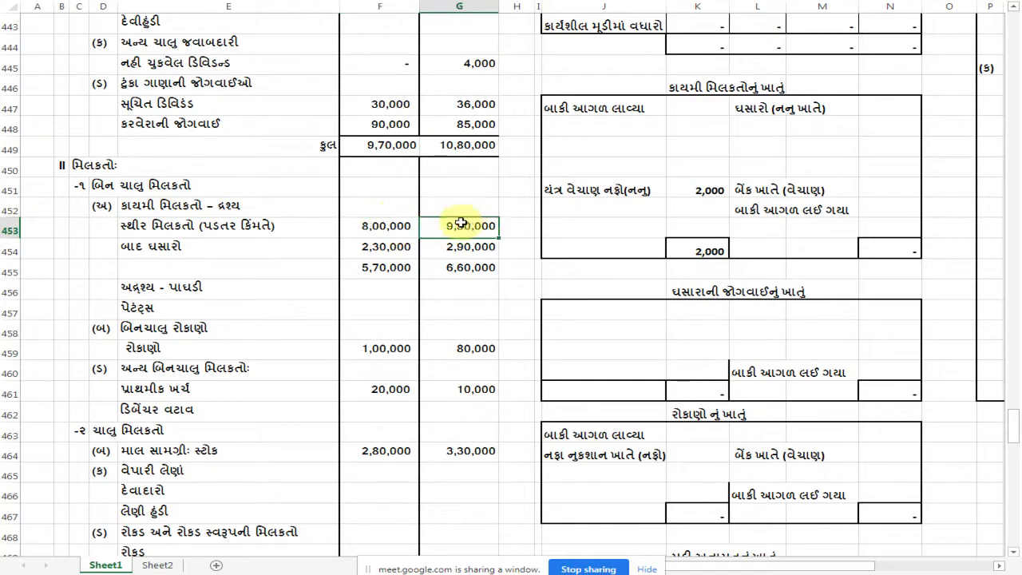
click(393, 227)
click(456, 227)
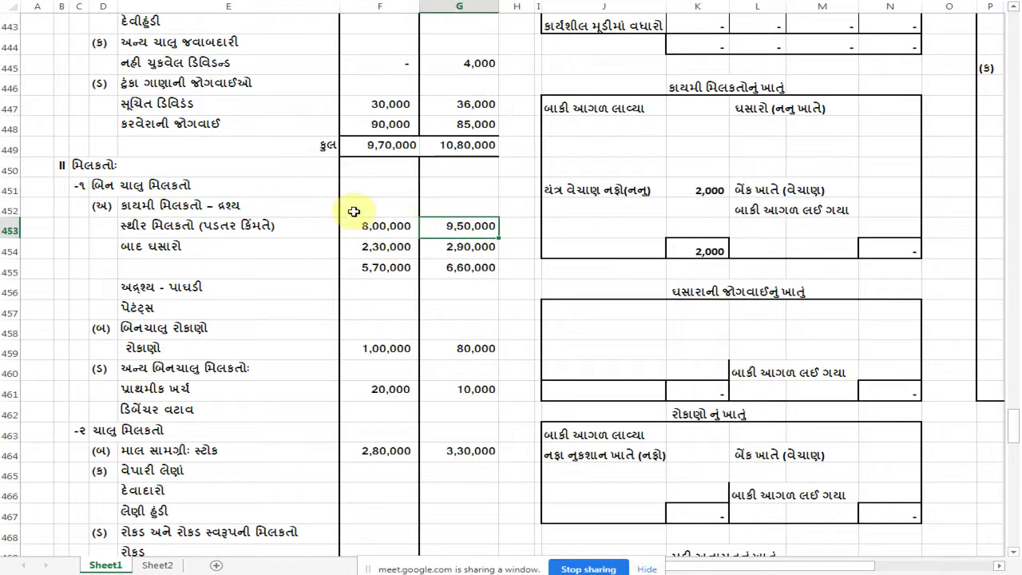
scroll(357, 210, up, 2)
scroll(354, 210, up, 2)
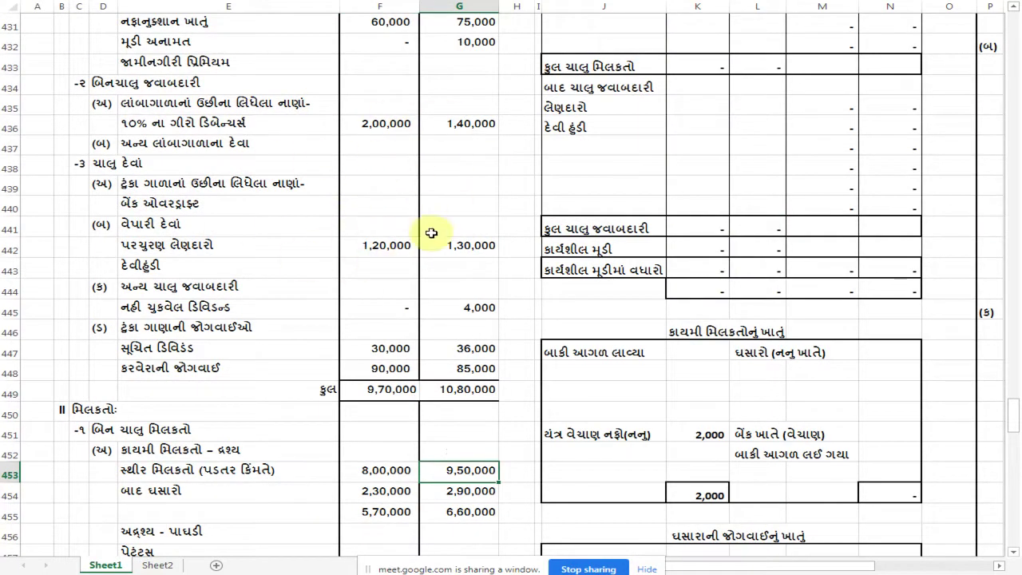
scroll(426, 225, down, 1)
scroll(427, 226, down, 2)
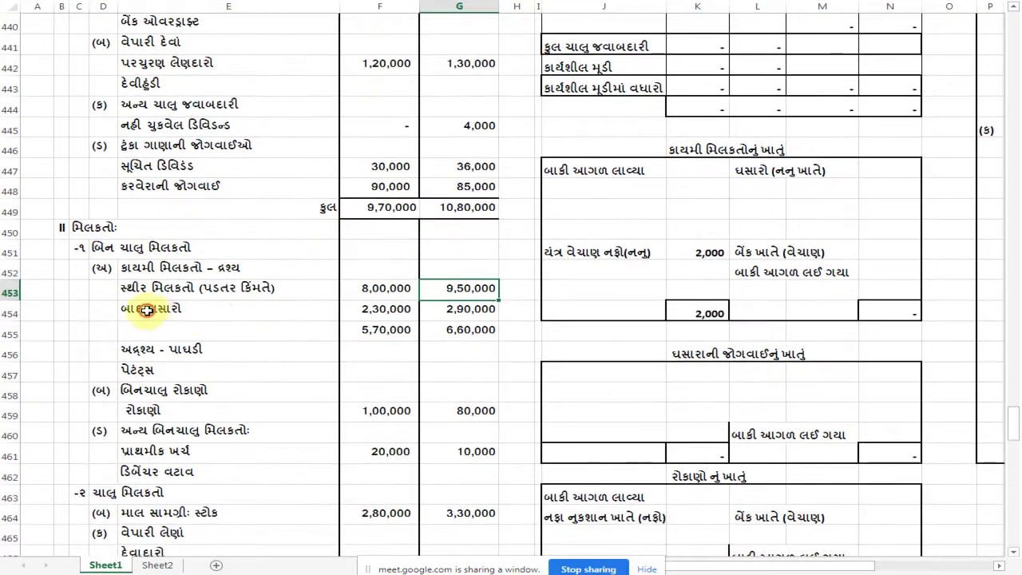
click(205, 309)
click(389, 309)
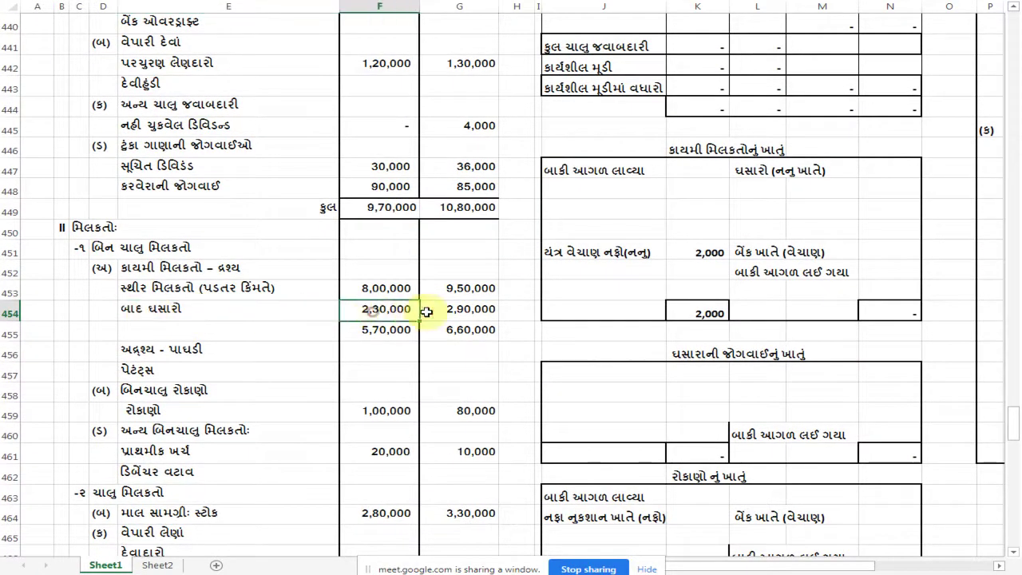
Add a bottom border beneath the two depreciation figures in F454:G454, above the net fixed asset amounts
drag(354, 326, 446, 330)
drag(393, 310, 443, 309)
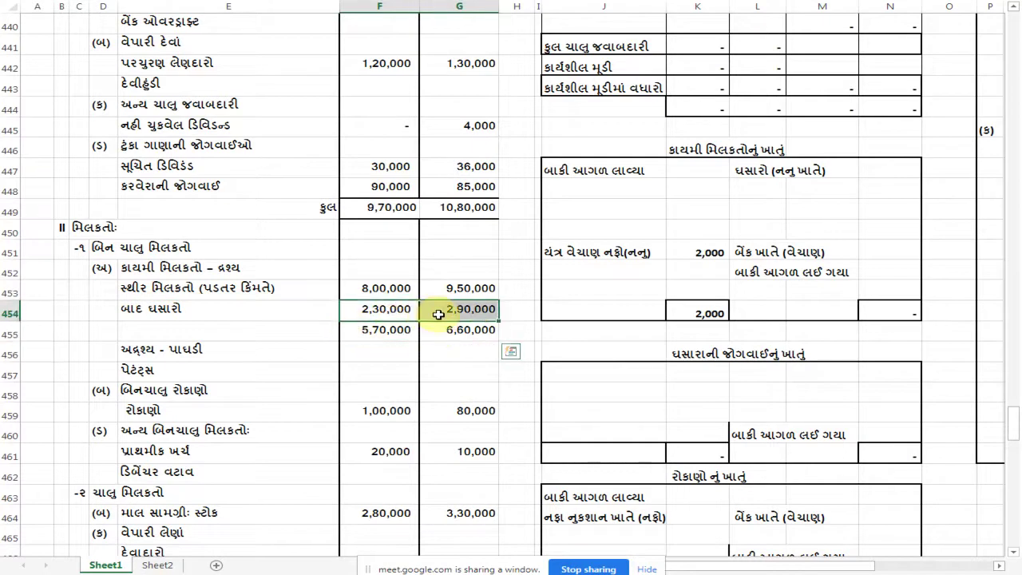
right_click(438, 315)
click(548, 297)
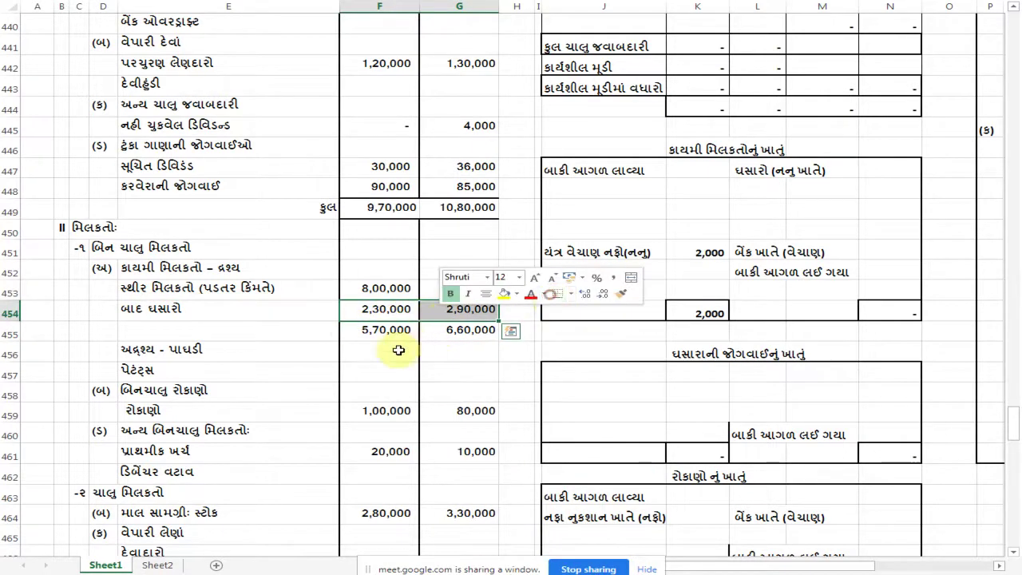
click(398, 351)
click(299, 329)
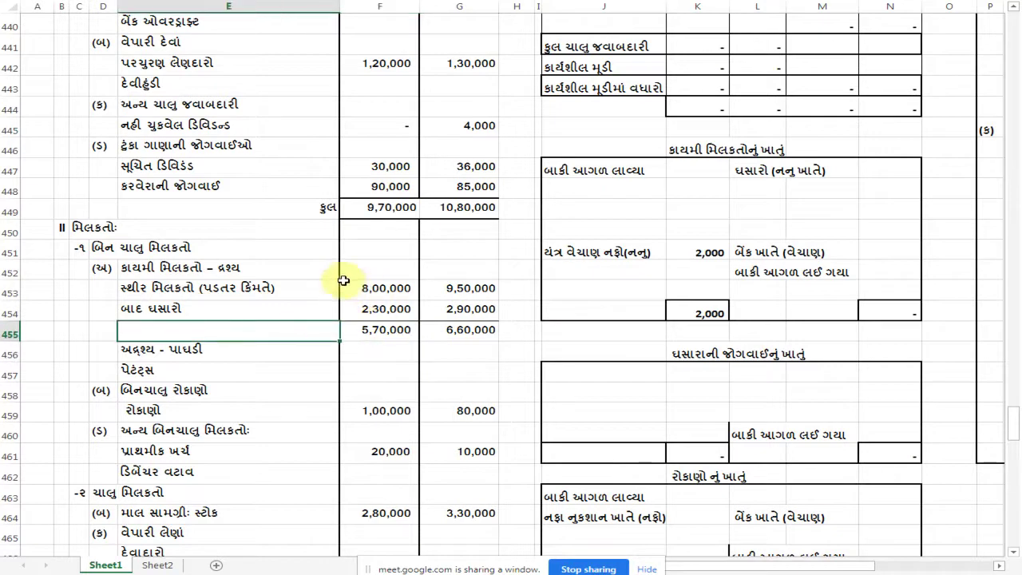
Examine the asset side figures for fixed assets, depreciation, investments and preliminary expenses in both years
scroll(351, 267, down, 1)
click(374, 226)
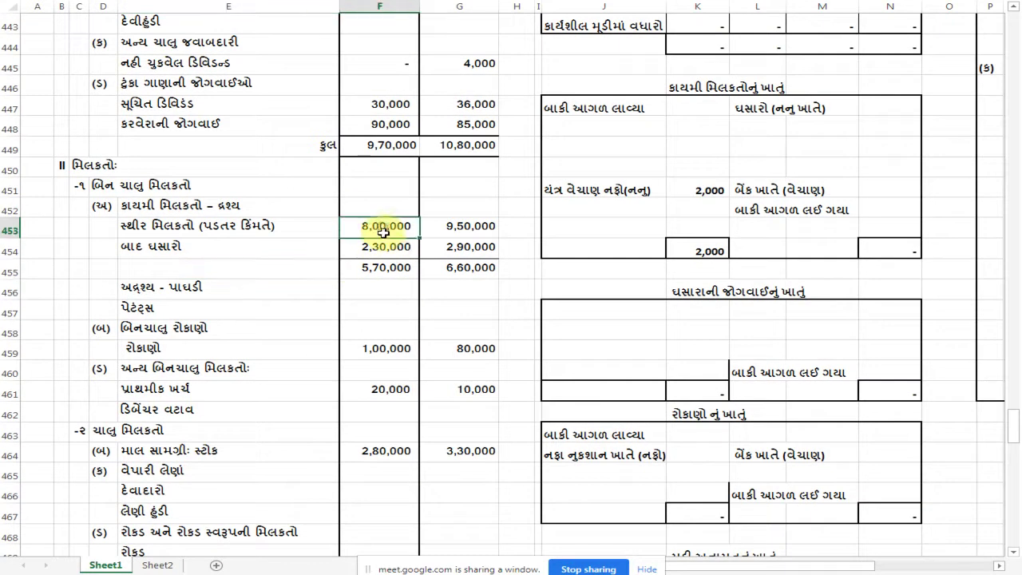
click(389, 249)
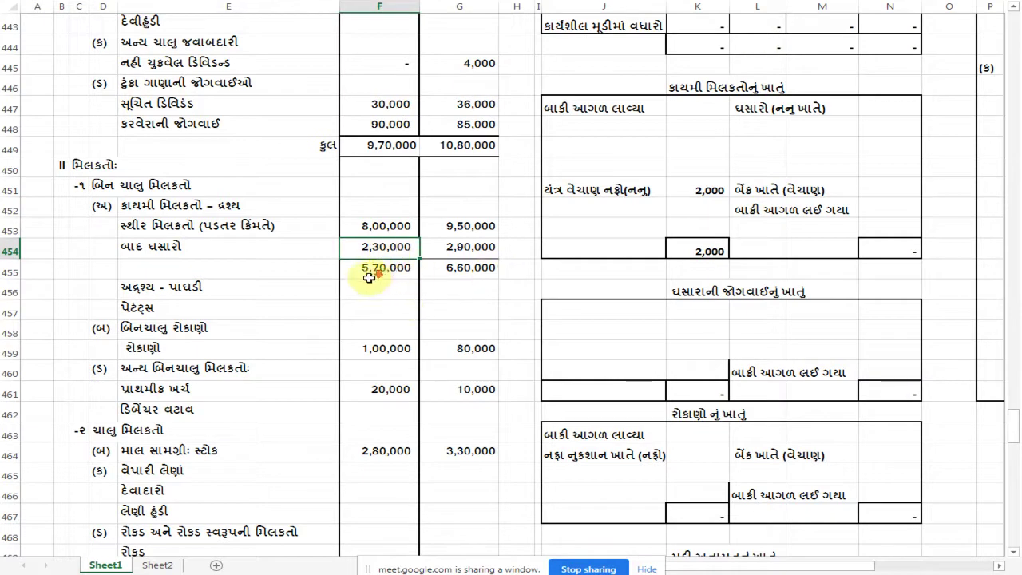
scroll(369, 277, down, 2)
click(377, 225)
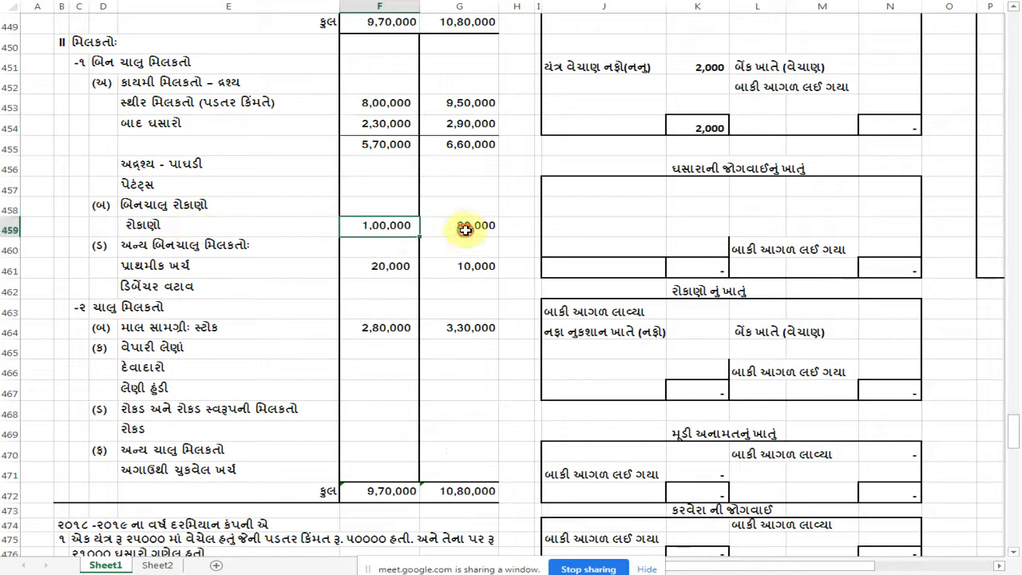
key(Down)
key(Down)
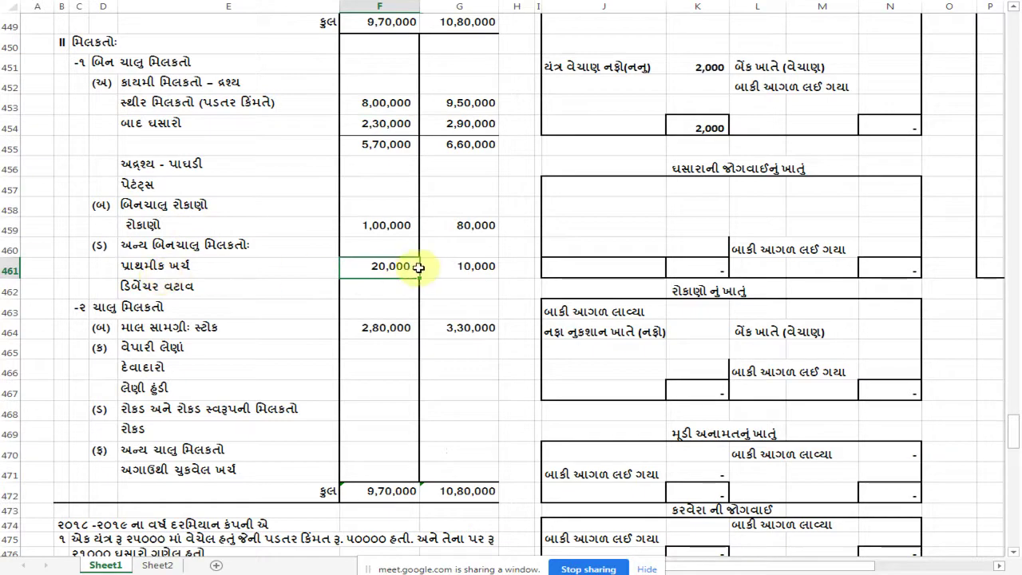
click(472, 266)
scroll(470, 304, down, 1)
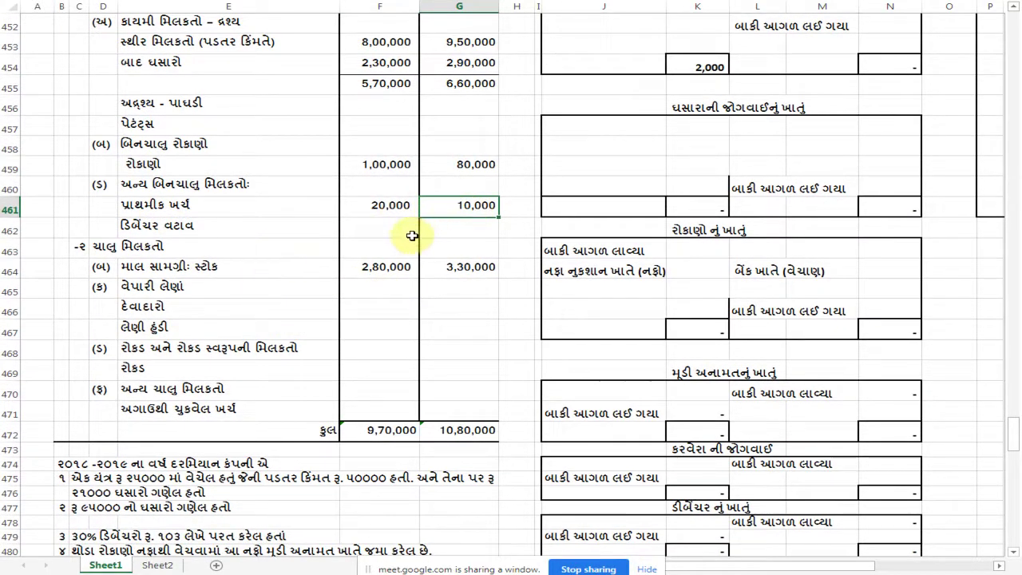
Move the two stock figures from F464:G464 up to F463:G463 on the current assets row, leaving the original cells empty
click(384, 267)
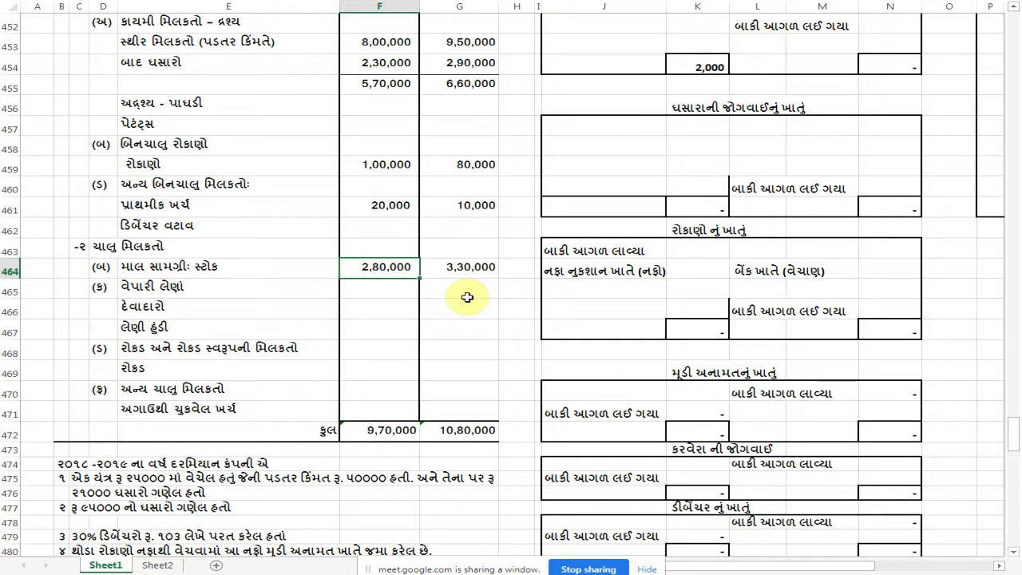
drag(357, 271, 446, 267)
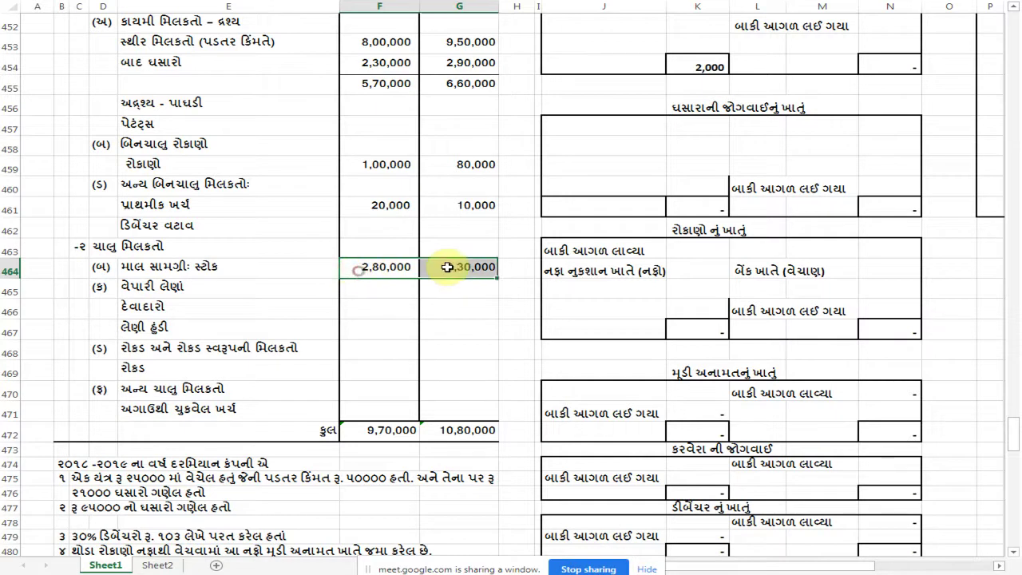
key(ctrl+c)
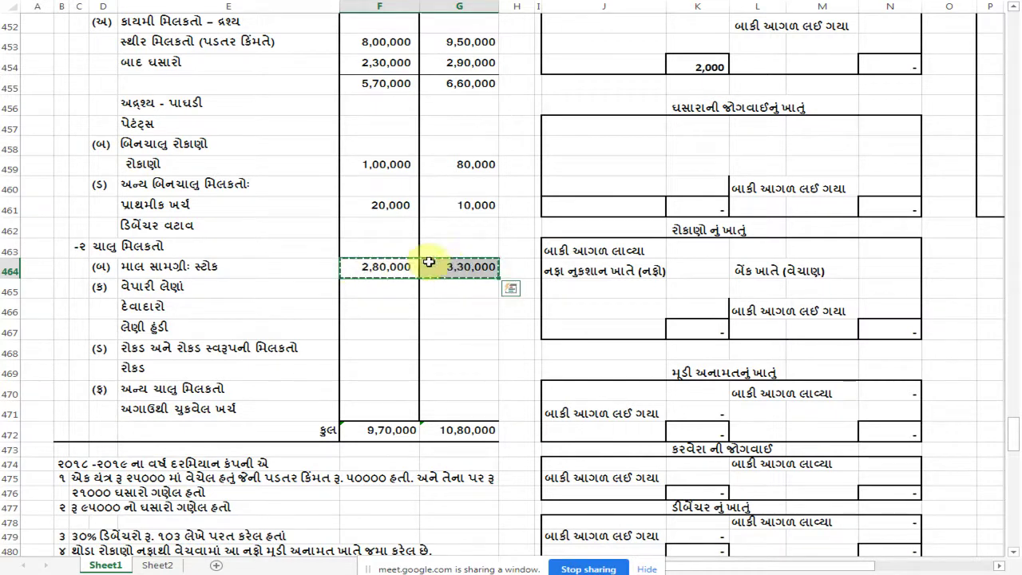
click(388, 245)
key(ctrl+v)
click(403, 267)
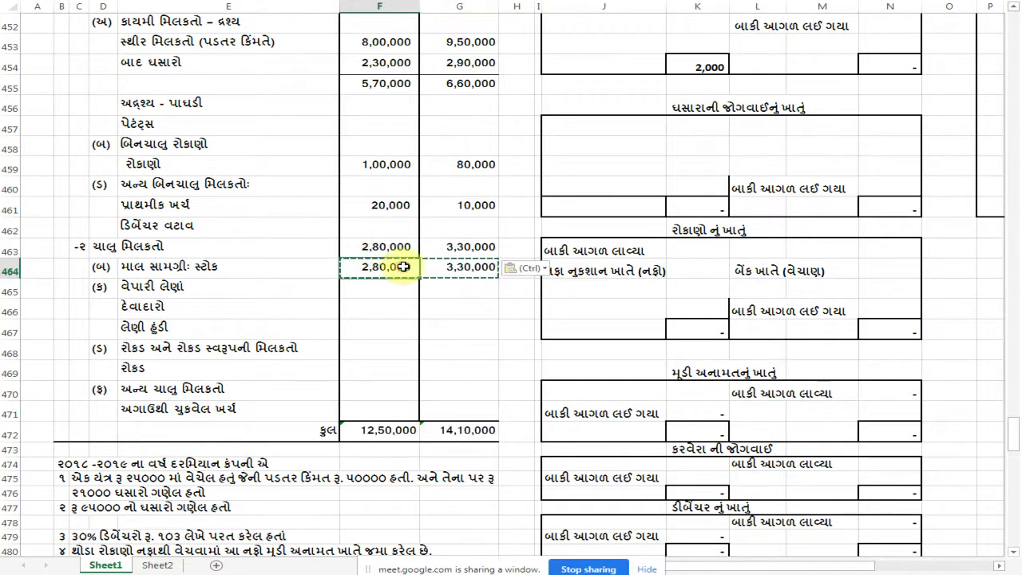
key(Delete)
key(Right)
key(Delete)
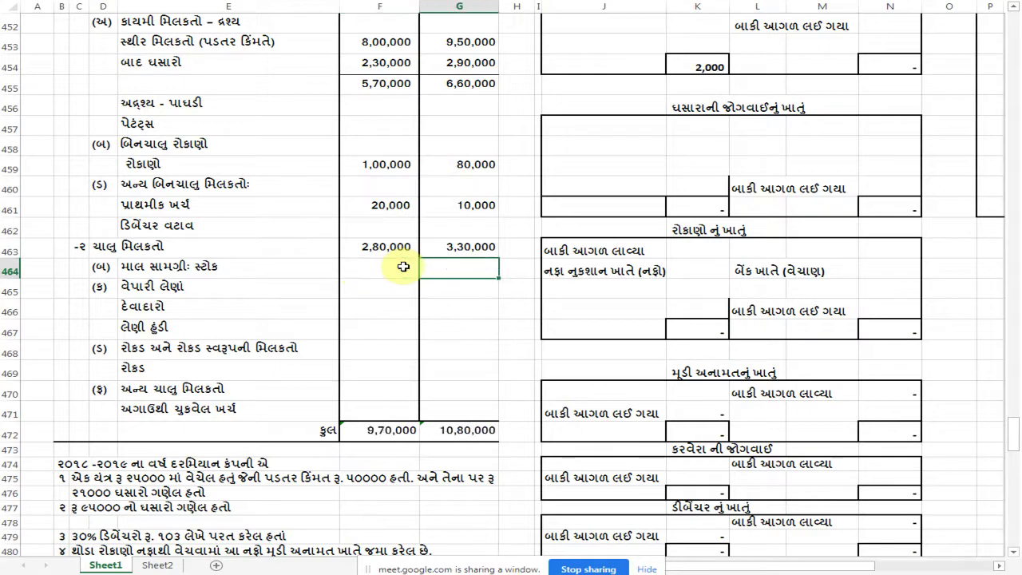
scroll(365, 262, down, 1)
scroll(294, 263, up, 3)
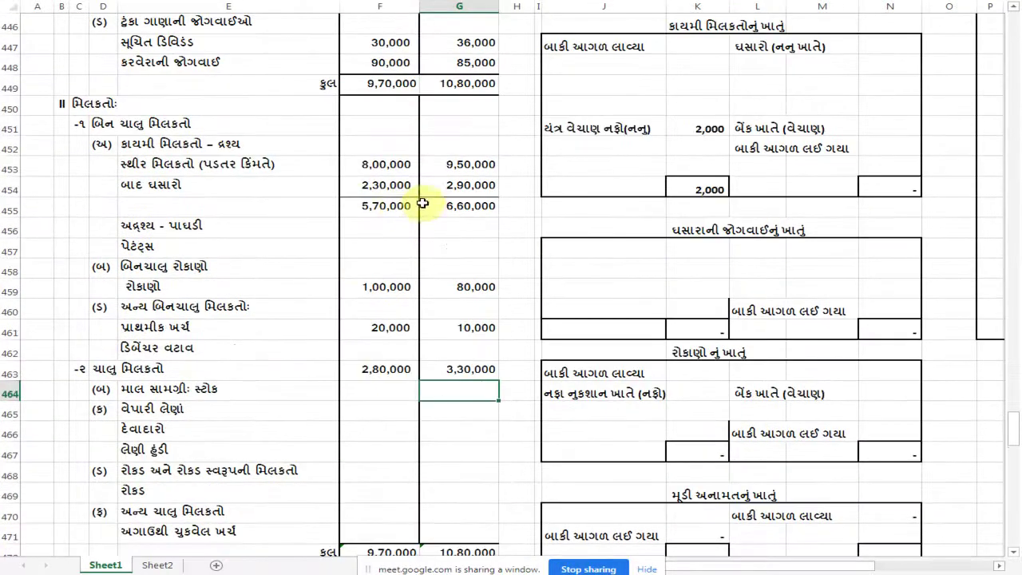
Compare the 2018 and 2019 fixed assets at cost, depreciation and net fixed asset amounts in rows 453 to 455
drag(415, 205, 440, 187)
click(370, 185)
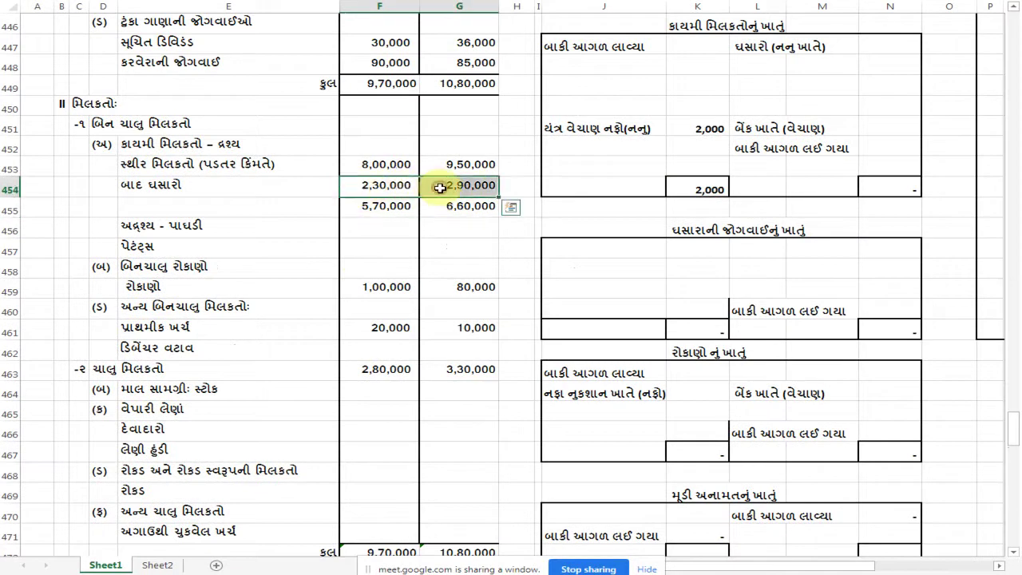
scroll(417, 228, up, 2)
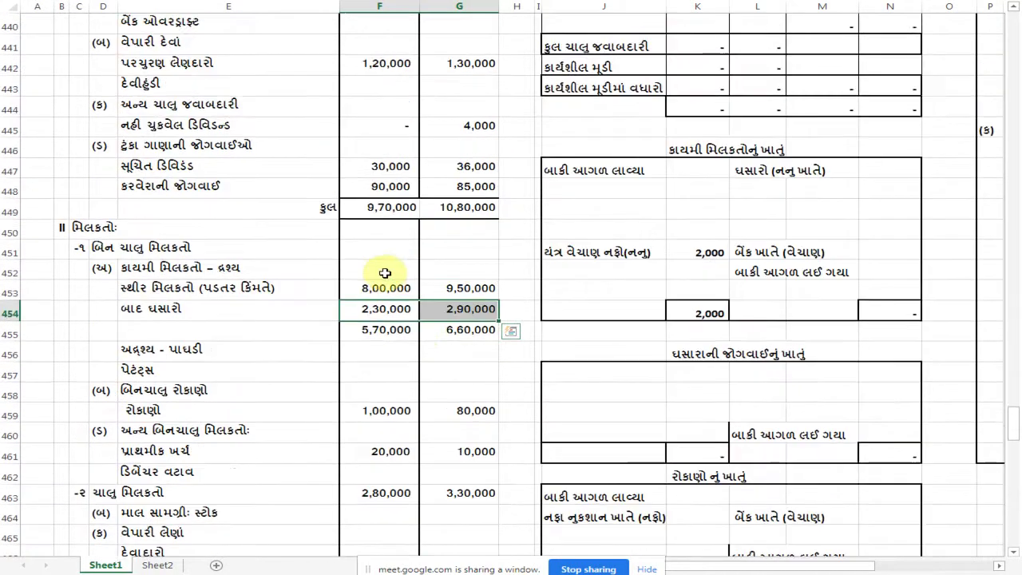
drag(372, 285, 451, 293)
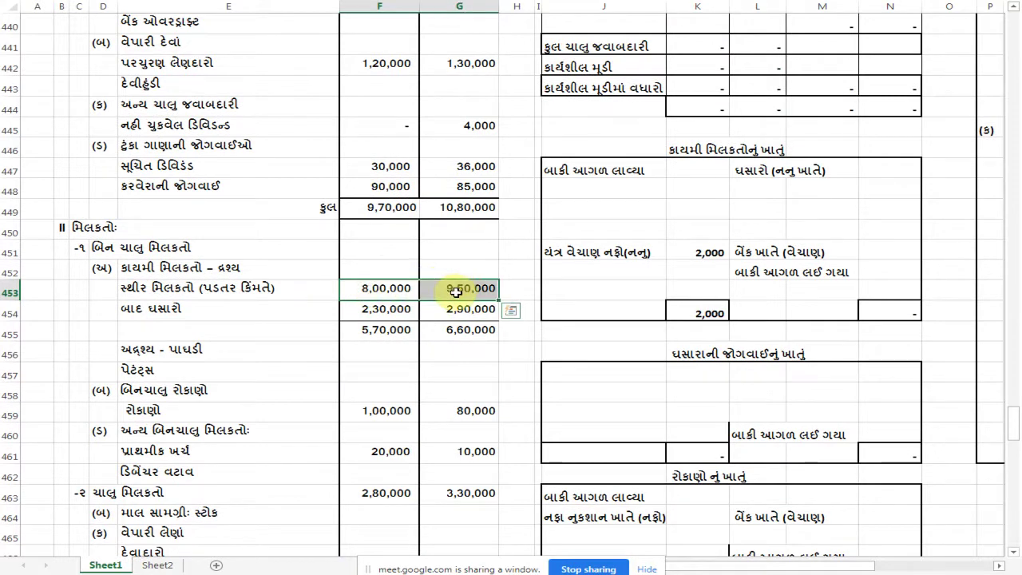
drag(381, 313, 427, 309)
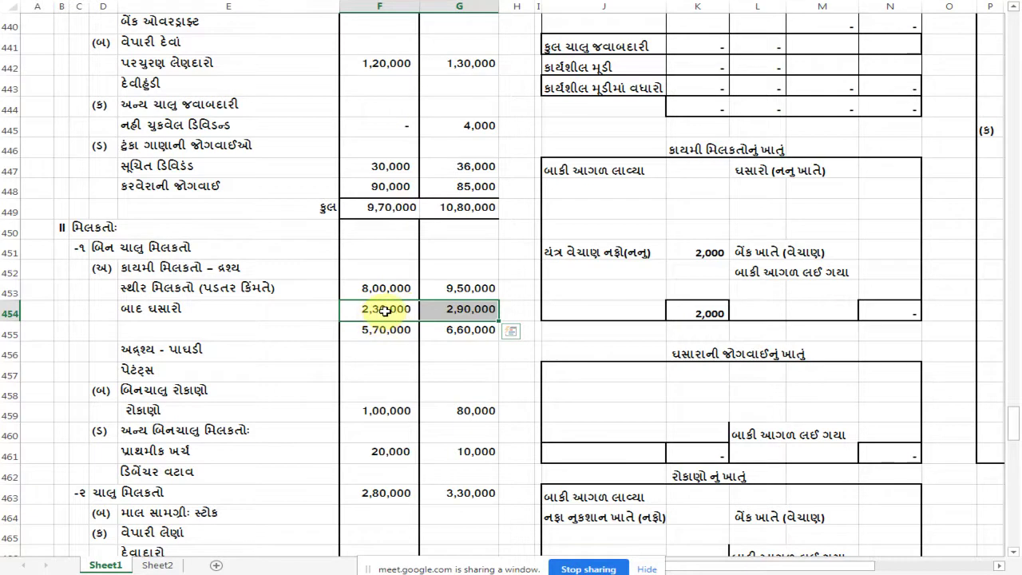
click(384, 330)
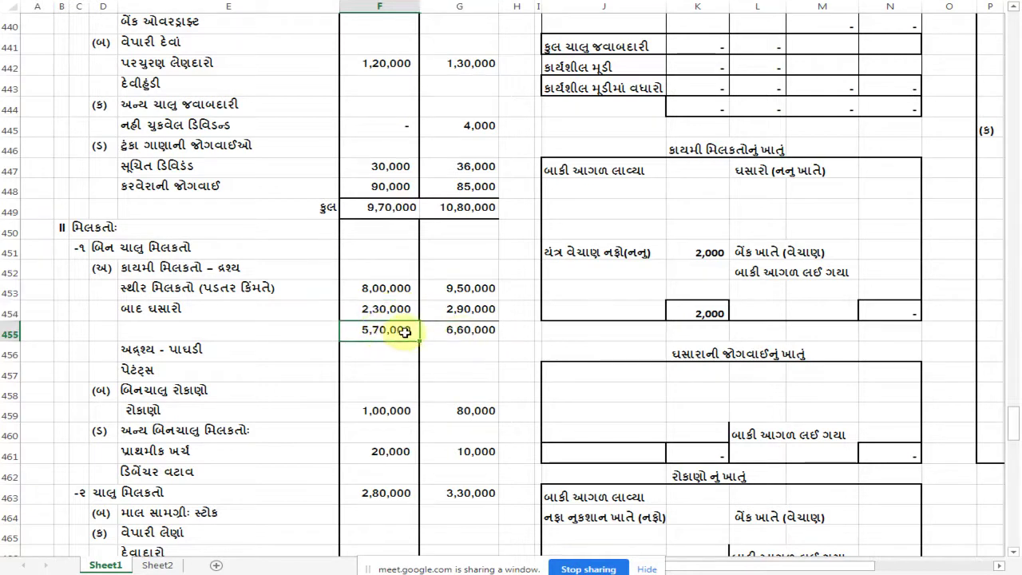
click(451, 330)
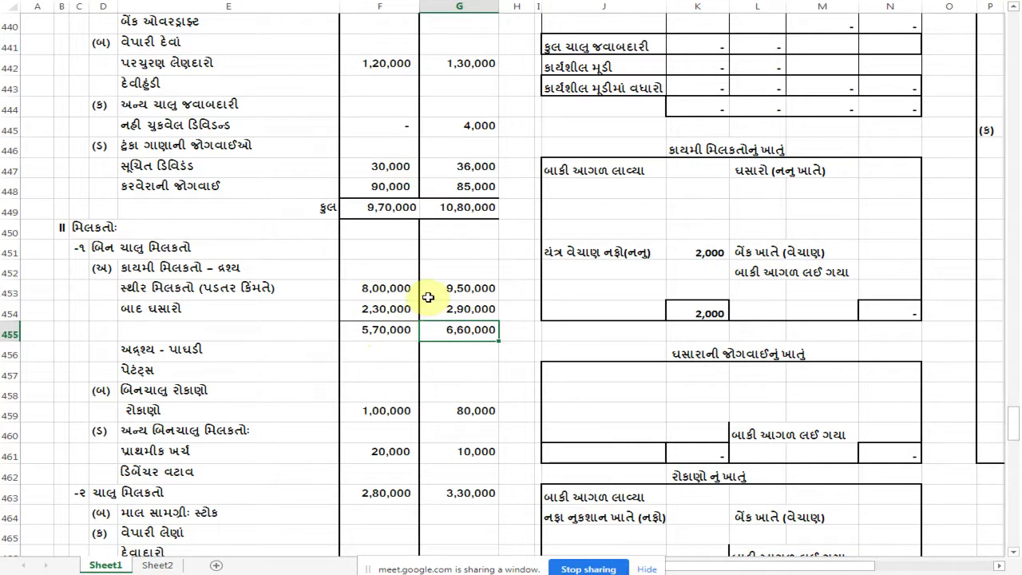
click(397, 332)
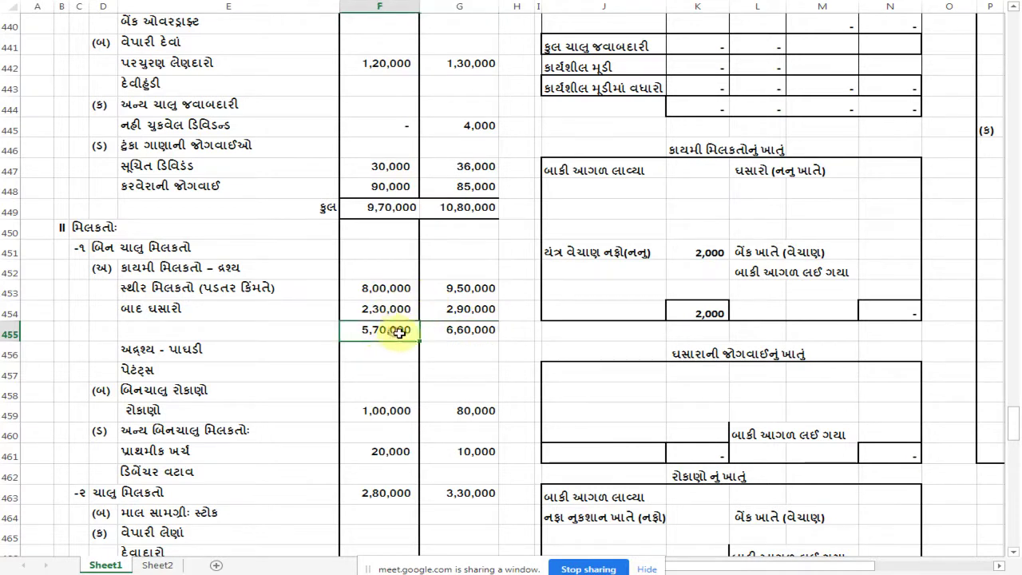
click(452, 292)
click(447, 330)
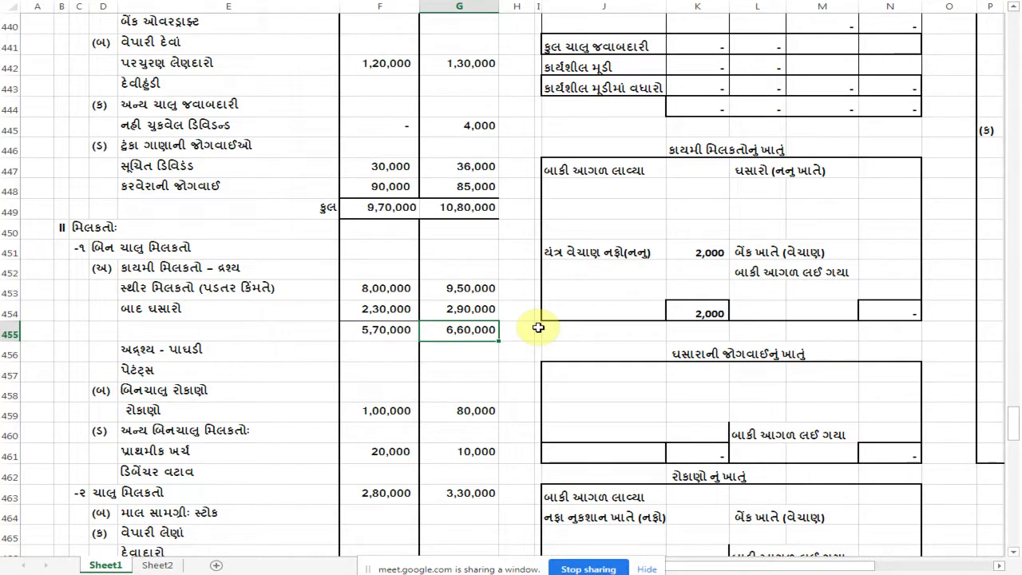
Clear the machine sale profit label and its amount from J451:K451 in the fixed assets account
scroll(540, 327, down, 7)
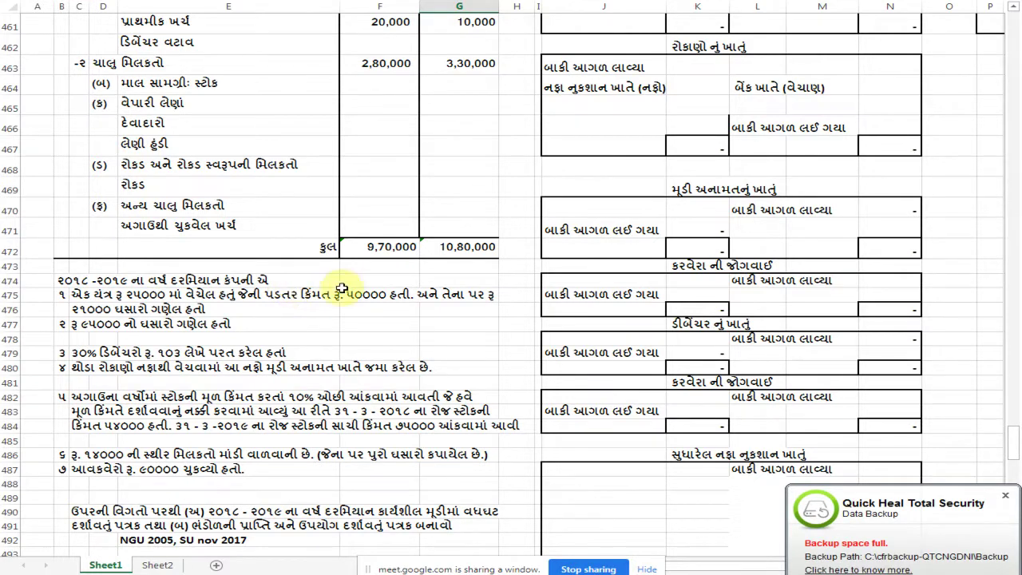
scroll(348, 281, up, 4)
scroll(367, 240, up, 1)
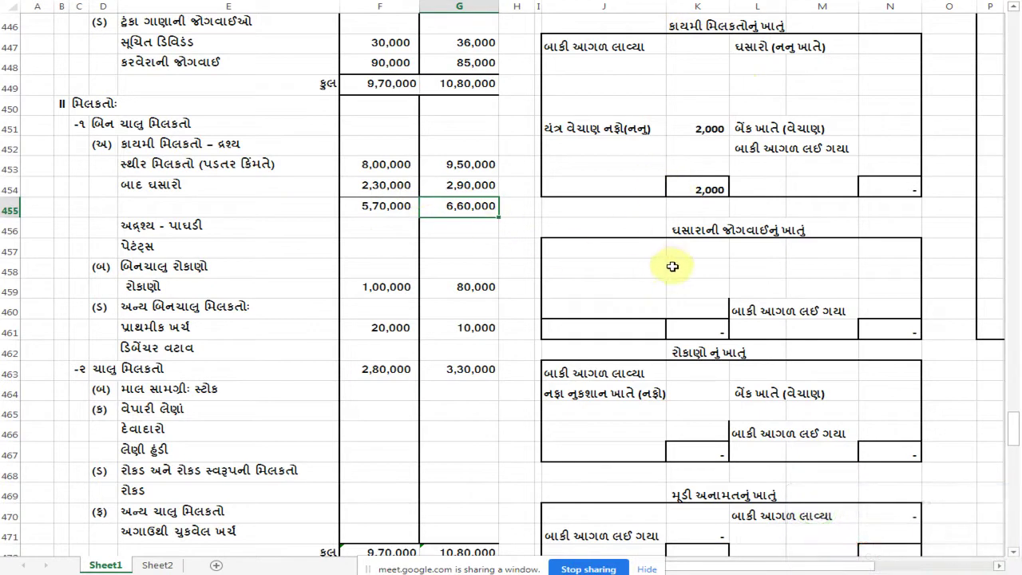
click(718, 130)
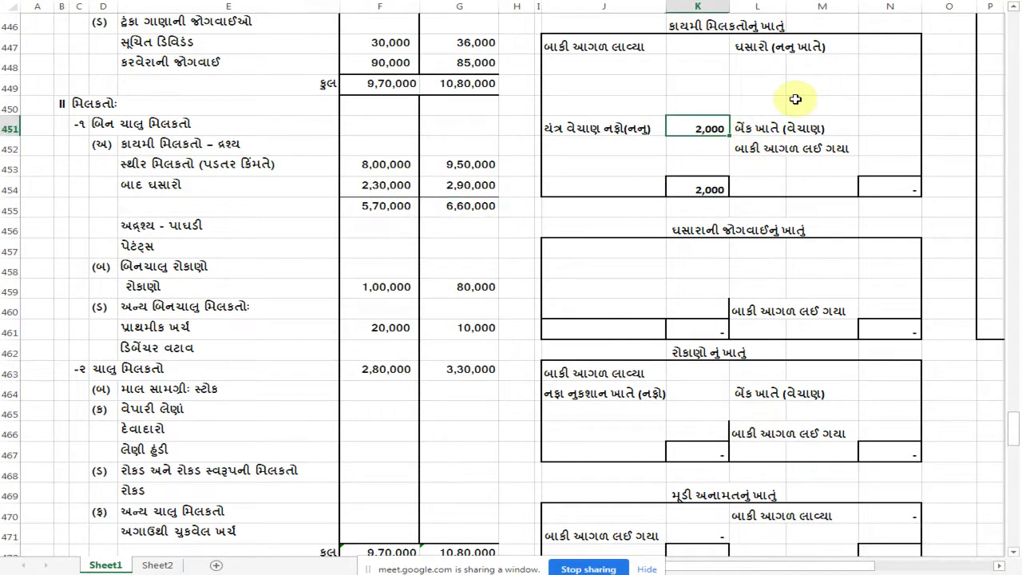
key(shift+Left)
key(Delete)
key(Right)
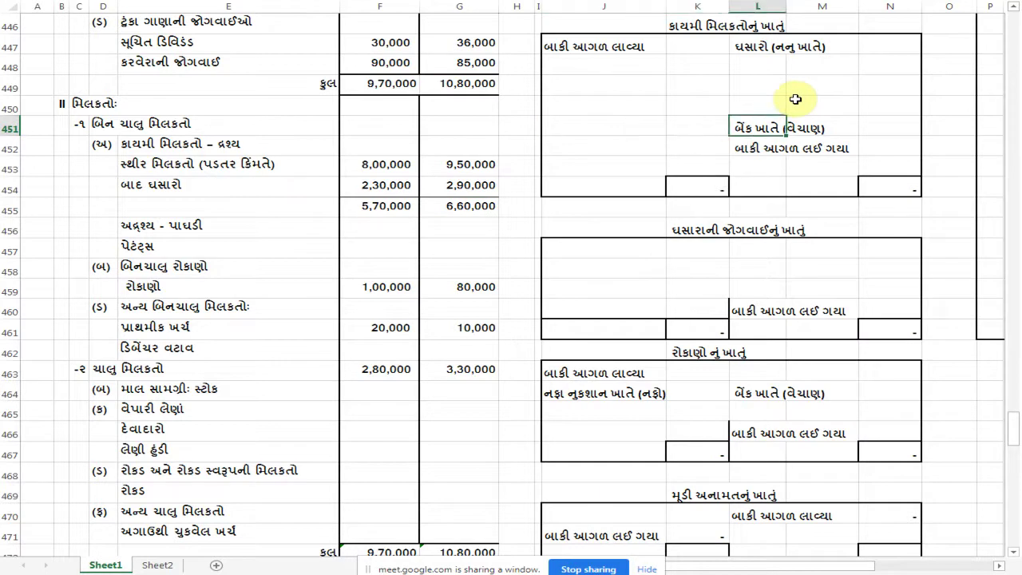
key(Right)
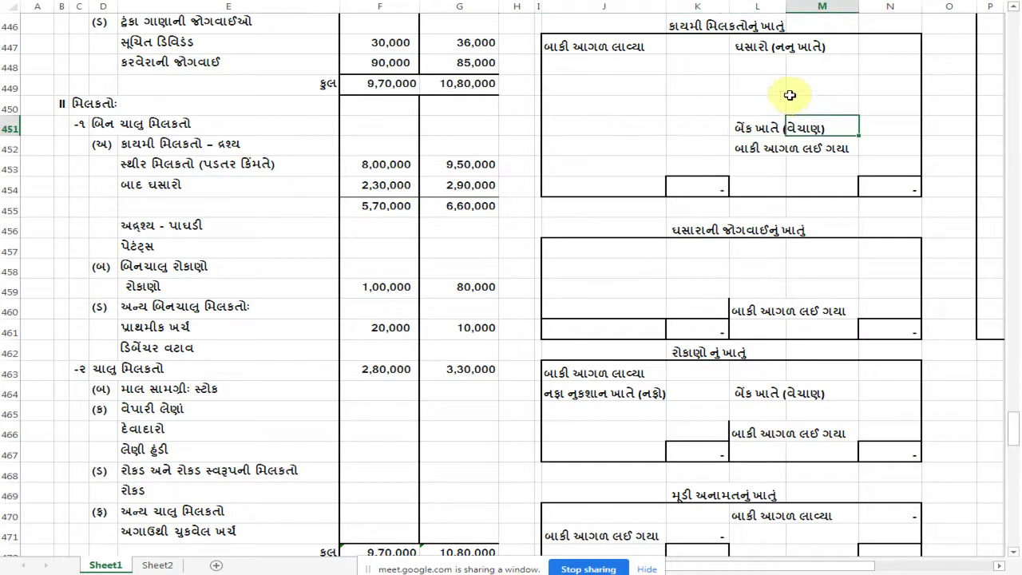
Enter 8,00,000 as the fixed assets account's opening balance in K447 and clear the depreciation and bank sale labels from L447 and L451
click(702, 48)
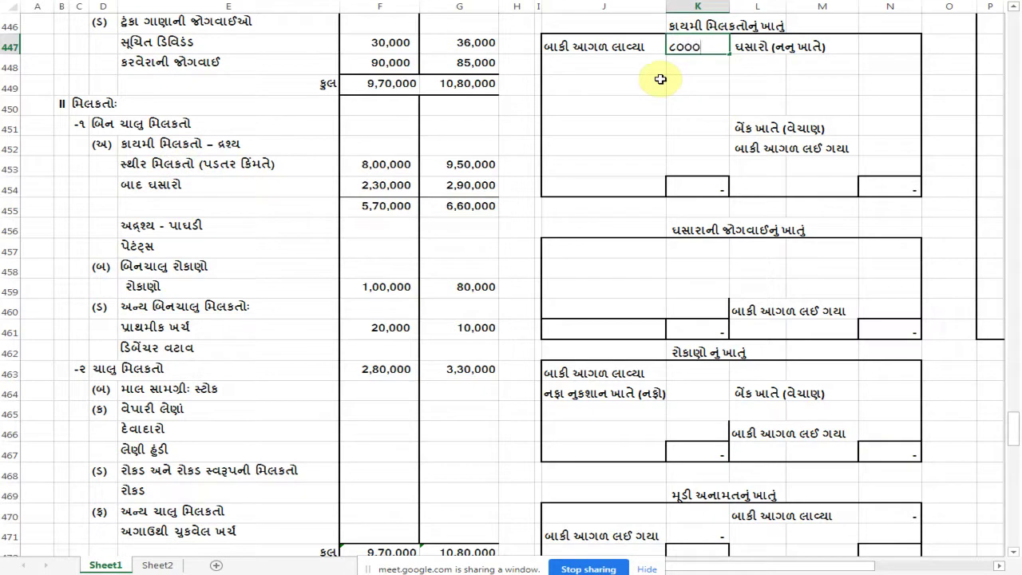
key(Tab)
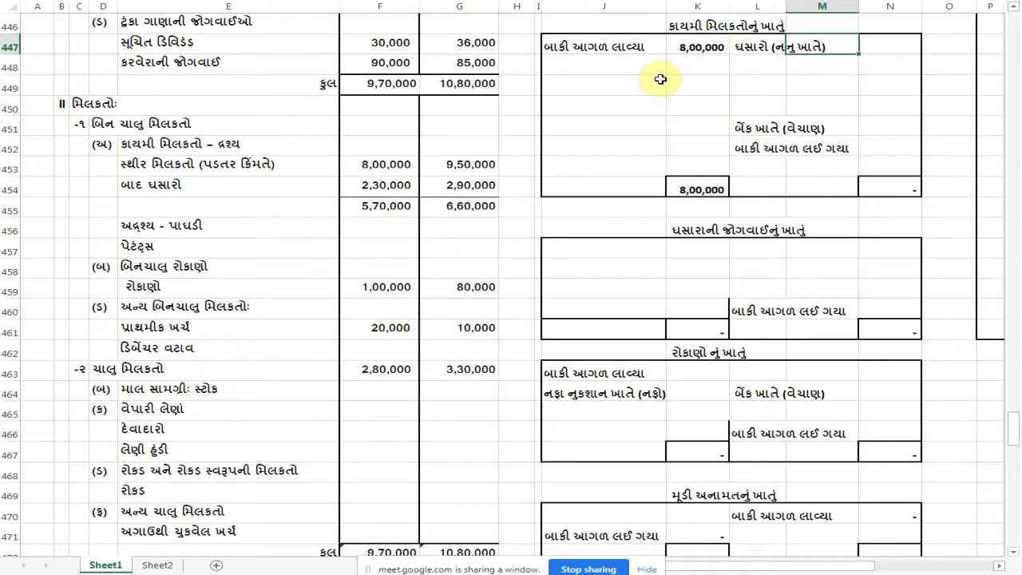
key(Delete)
key(Down)
key(Down)
key(Down)
key(Down)
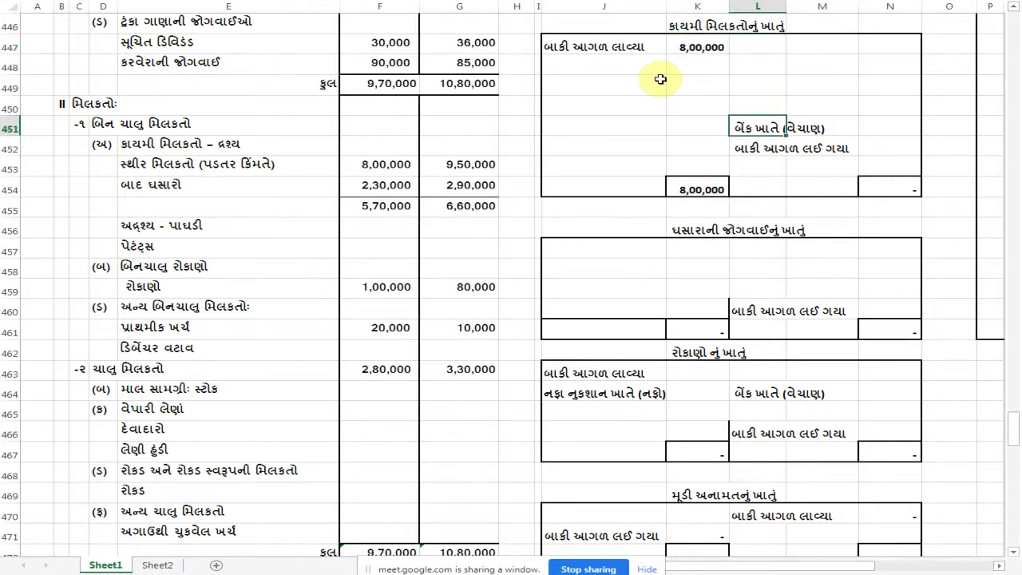
key(Delete)
Enter 9,50,000 as the closing balance carried forward in N452 of the fixed assets account
key(Down)
key(Right)
key(Right)
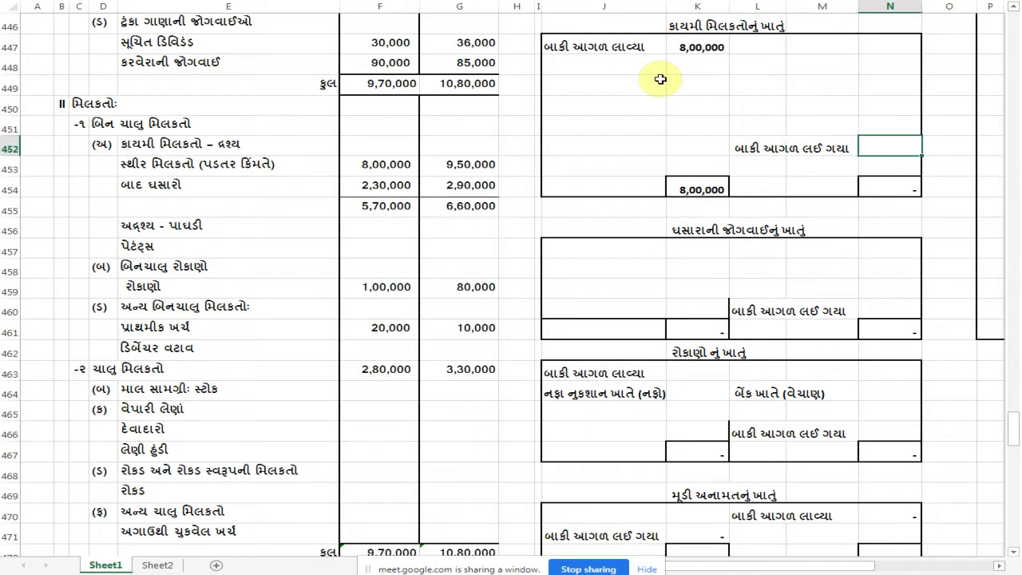
text(૯૫૦૦૦૦)
key(Return)
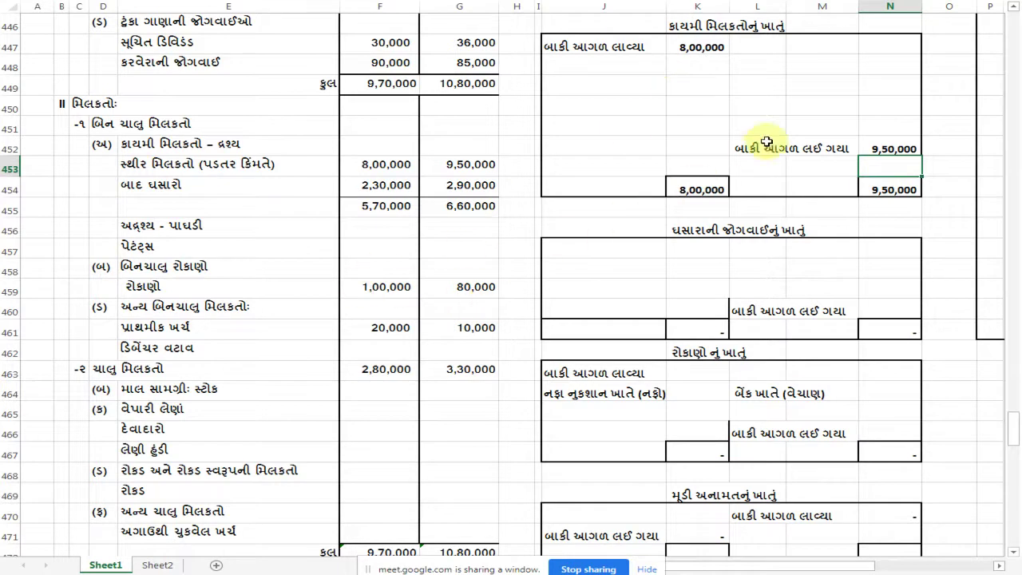
Copy the balance brought forward label from J447 to L457 and the carried forward label from L452 to J460 in the depreciation provision account
click(607, 48)
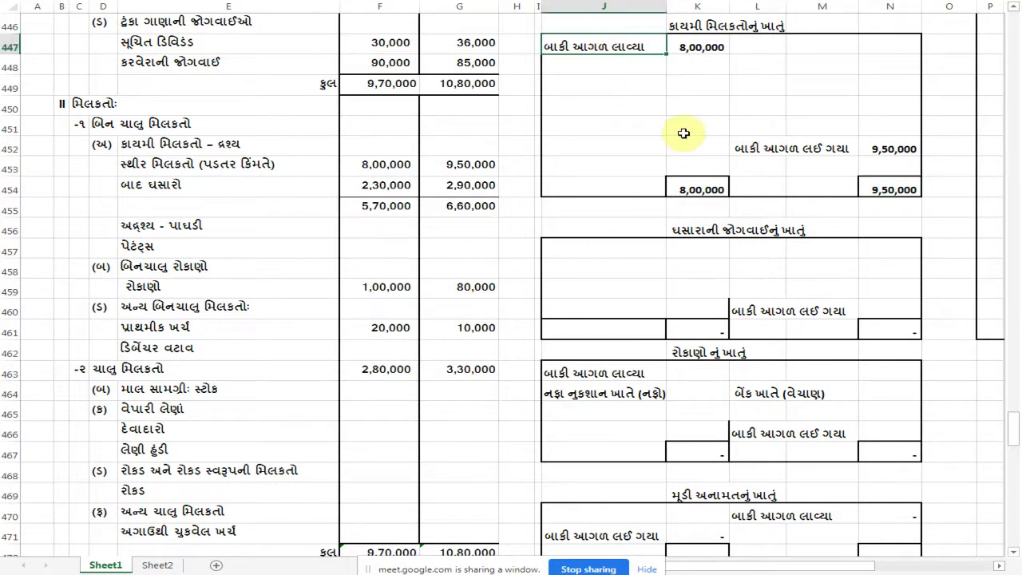
key(ctrl+c)
click(763, 249)
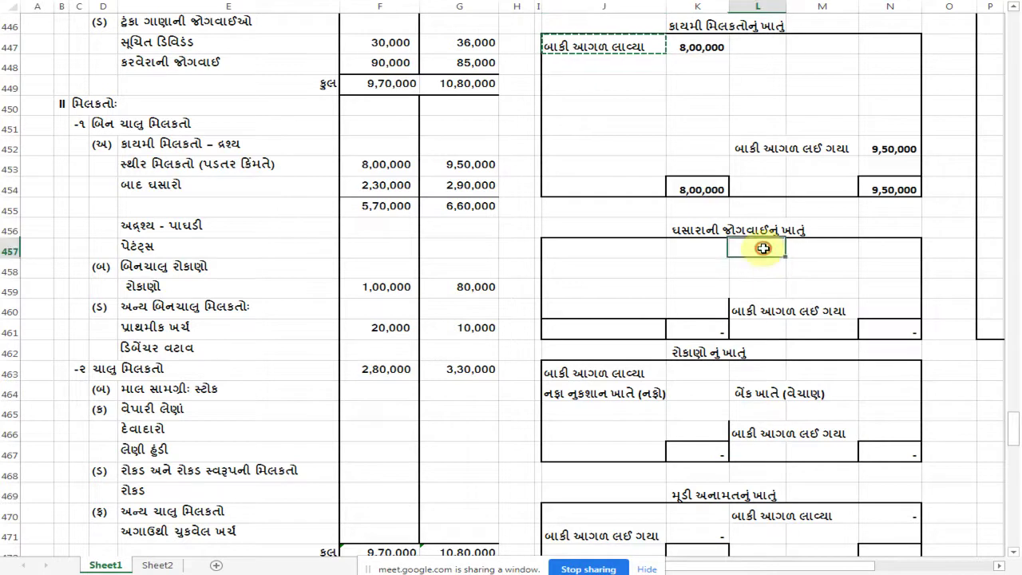
key(ctrl+v)
click(764, 150)
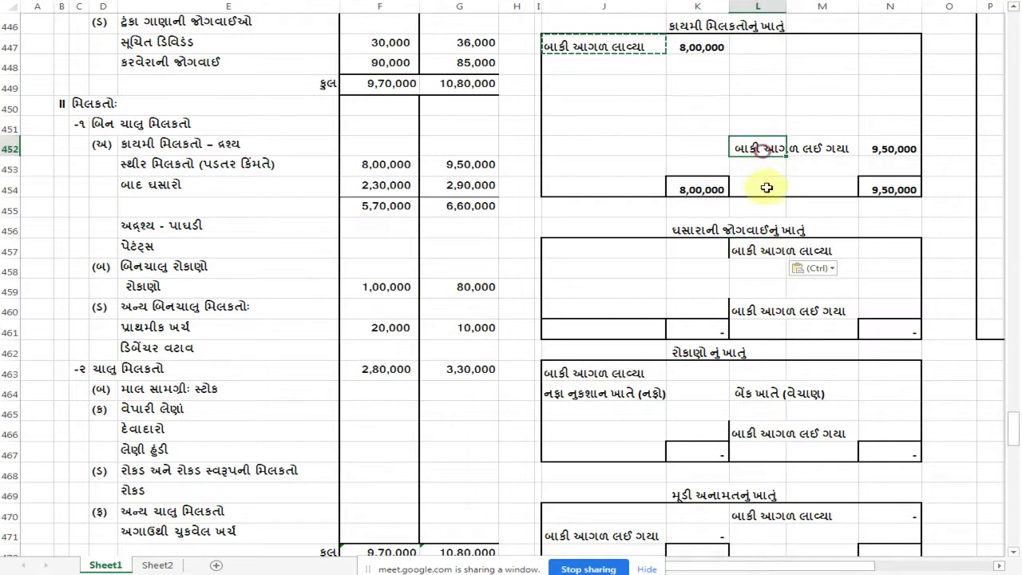
key(ctrl+c)
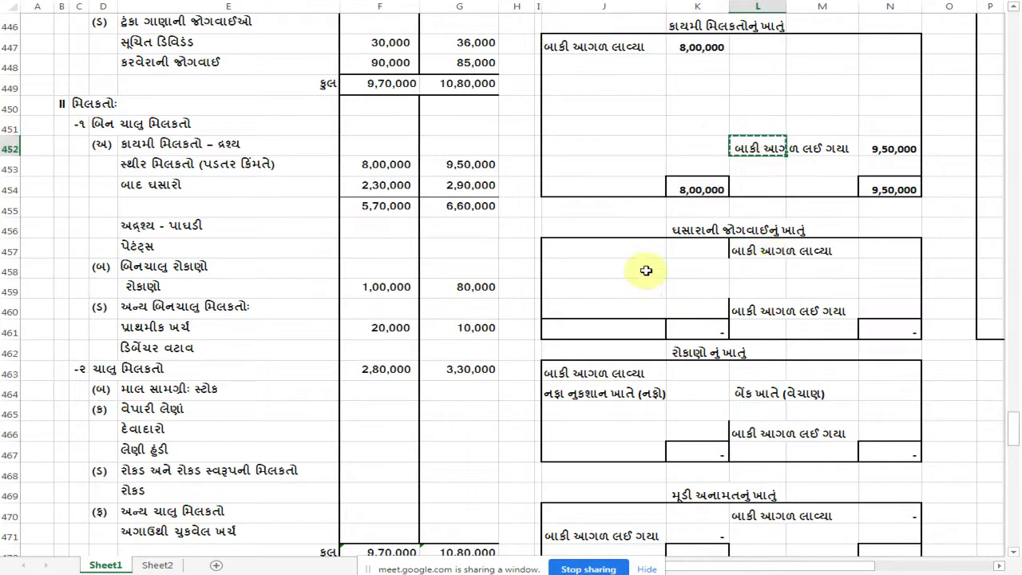
click(600, 305)
key(ctrl+v)
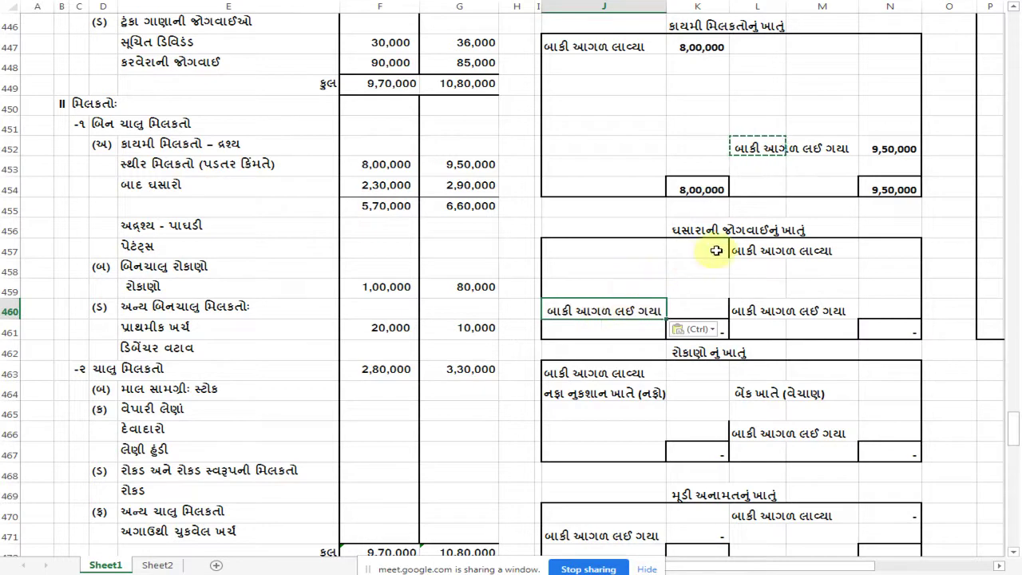
Enter the 2018 depreciation of 2,30,000 as the opening balance in N457 of the depreciation provision account
click(719, 289)
click(727, 244)
drag(728, 244, 888, 253)
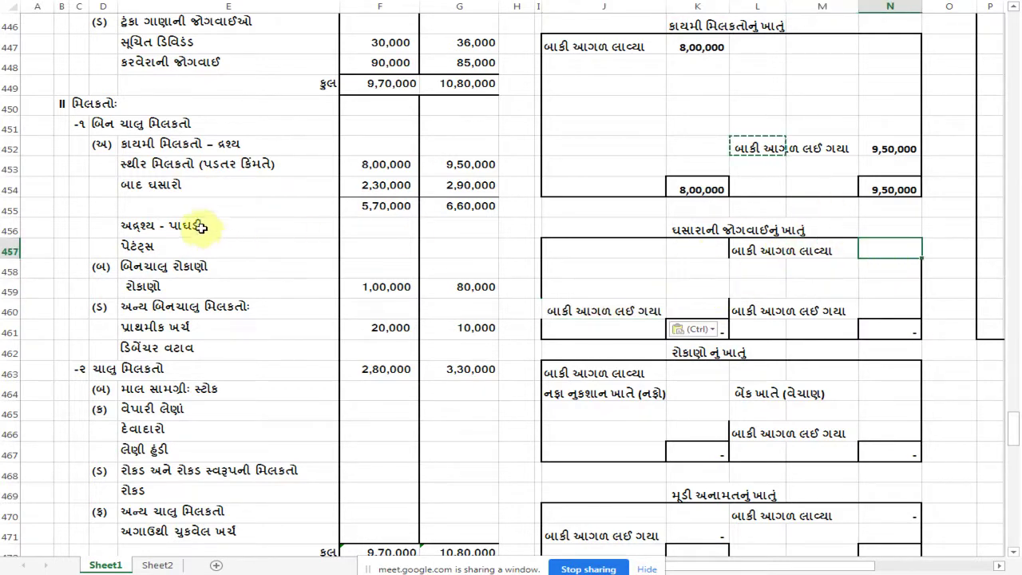
click(380, 187)
click(882, 250)
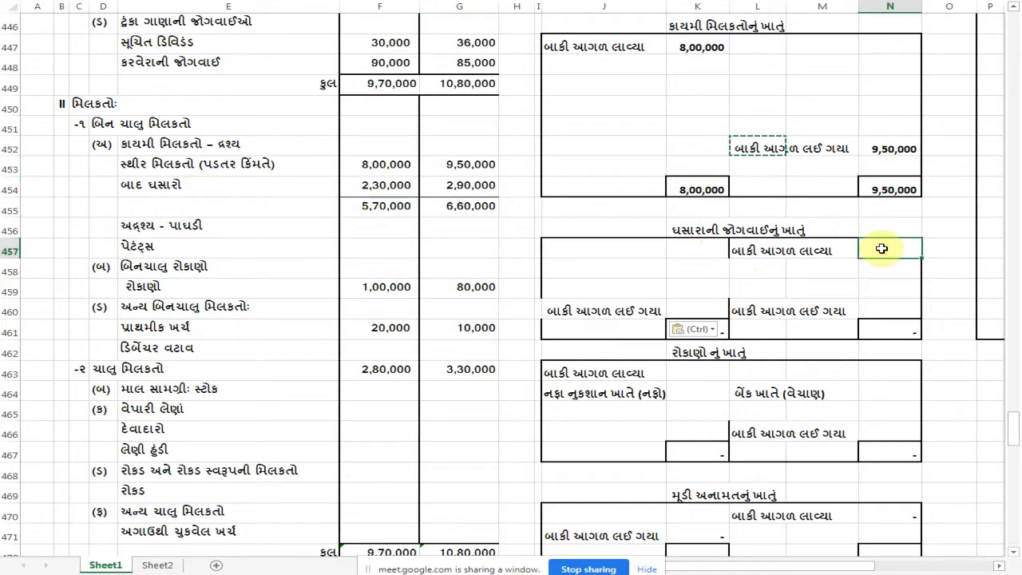
text(૨૩)
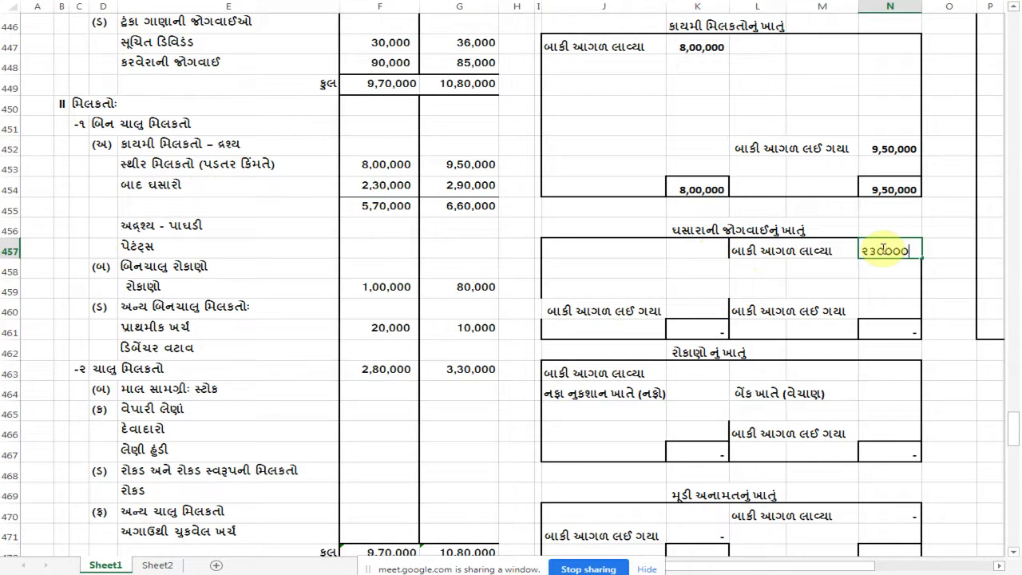
text(૦૦૦૦)
key(Return)
Enter 2,90,000 as the closing balance carried forward in K460 of the depreciation provision account
key(Left)
key(Left)
key(Down)
key(Left)
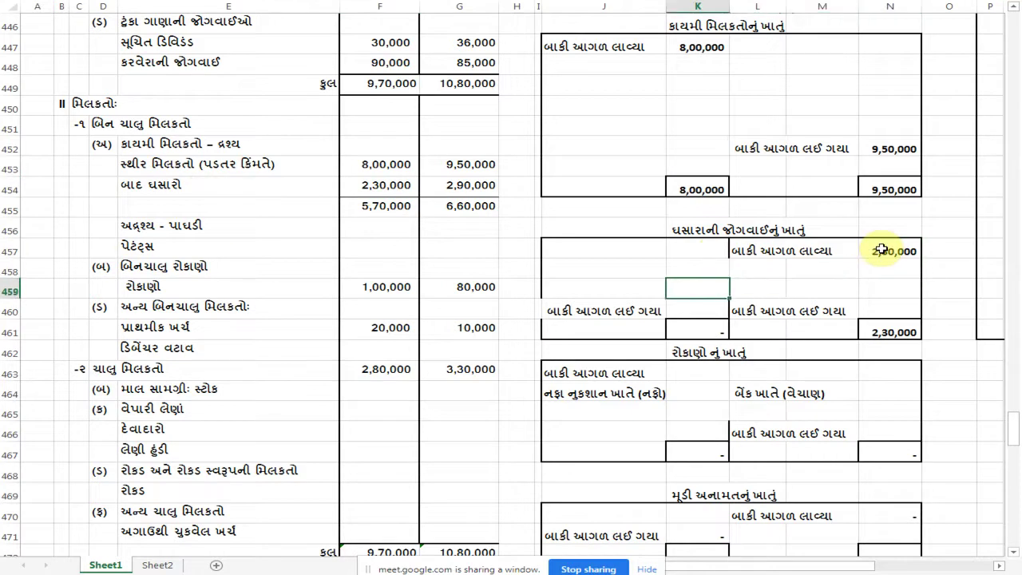
key(Down)
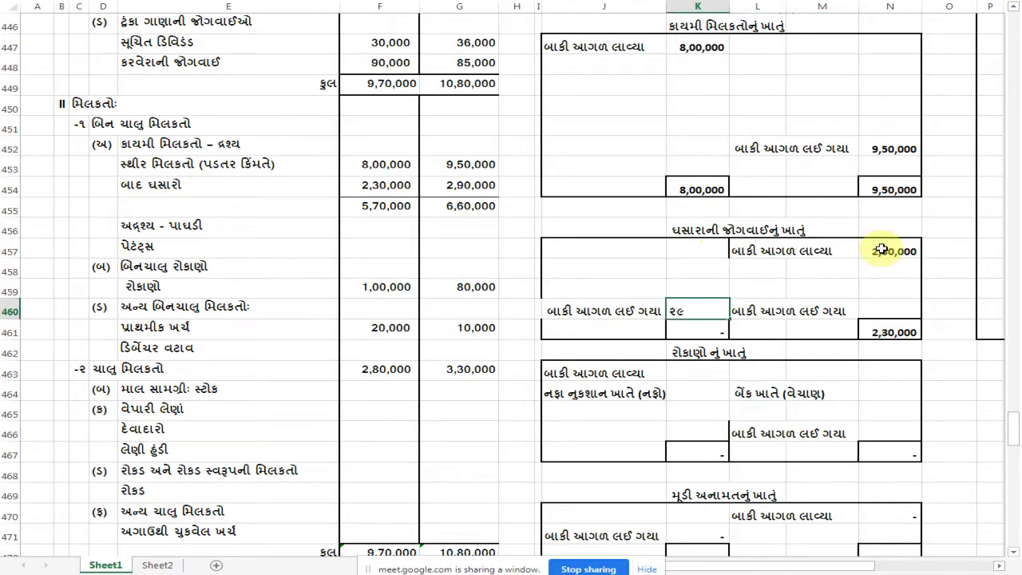
key(Return)
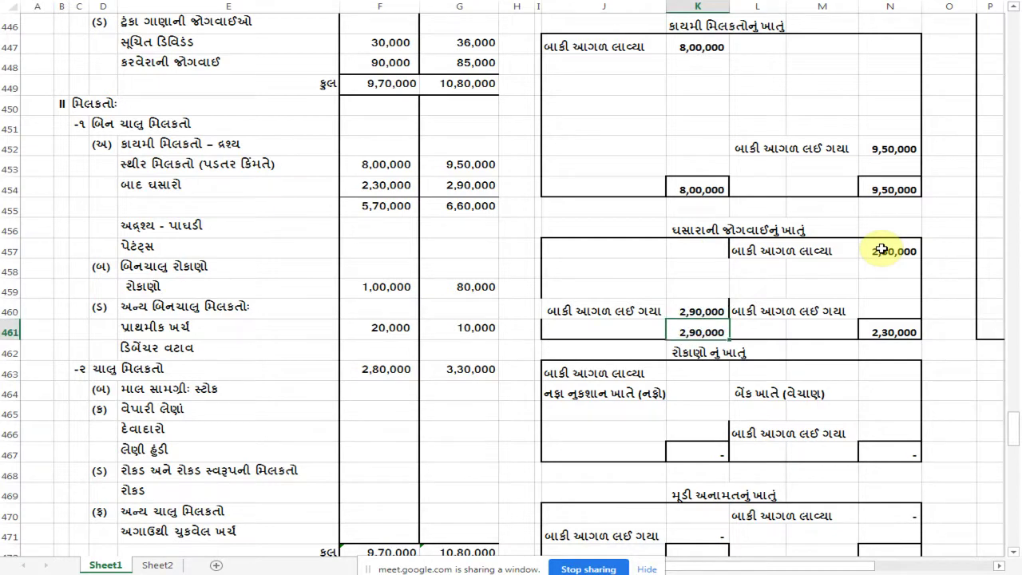
Record the machine sale in J499:K499 on the sources side of the fund flow statement as યંત્ર વેચાણ with 25,000
scroll(488, 231, down, 4)
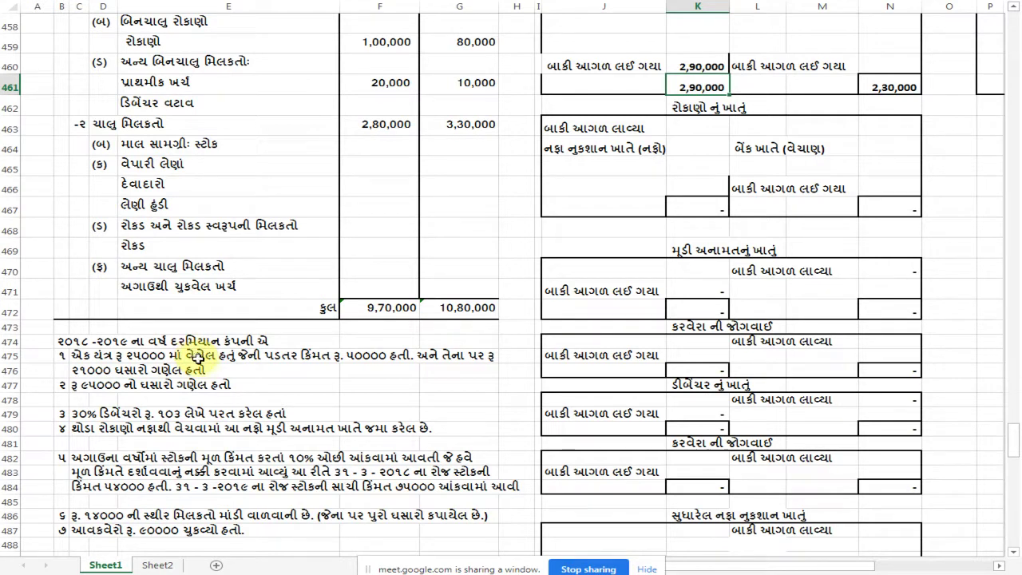
scroll(465, 318, down, 1)
scroll(464, 319, down, 3)
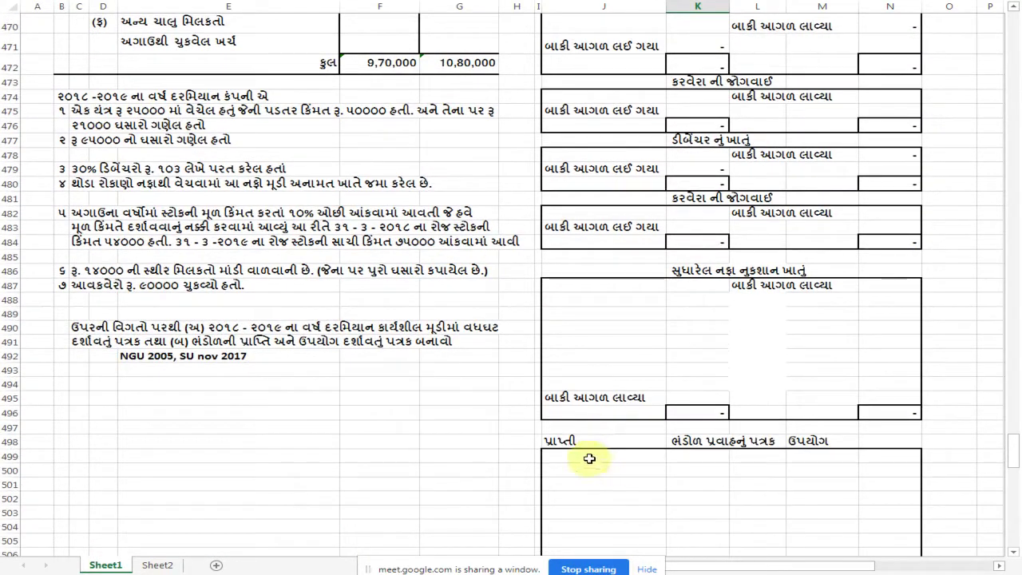
click(604, 456)
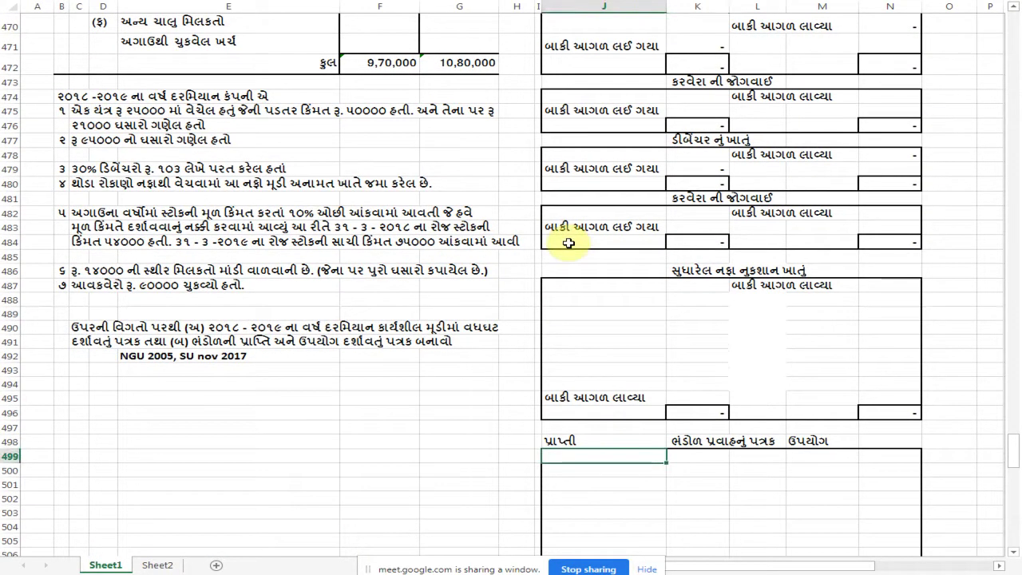
text(યંત્ર વેણ)
key(BackSpace)
key(Tab)
text(૨૫૦)
key(Return)
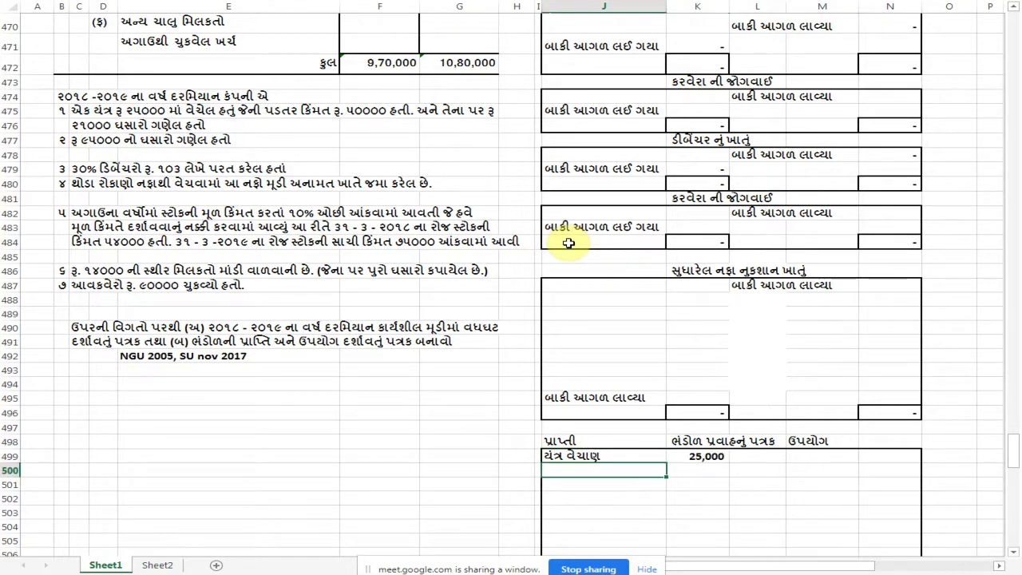
Record the machine's sale through the bank in L447:N447 of the fixed assets account as બેંક ખાતે વેચાણ with 25,000
scroll(582, 186, up, 5)
scroll(860, 155, up, 4)
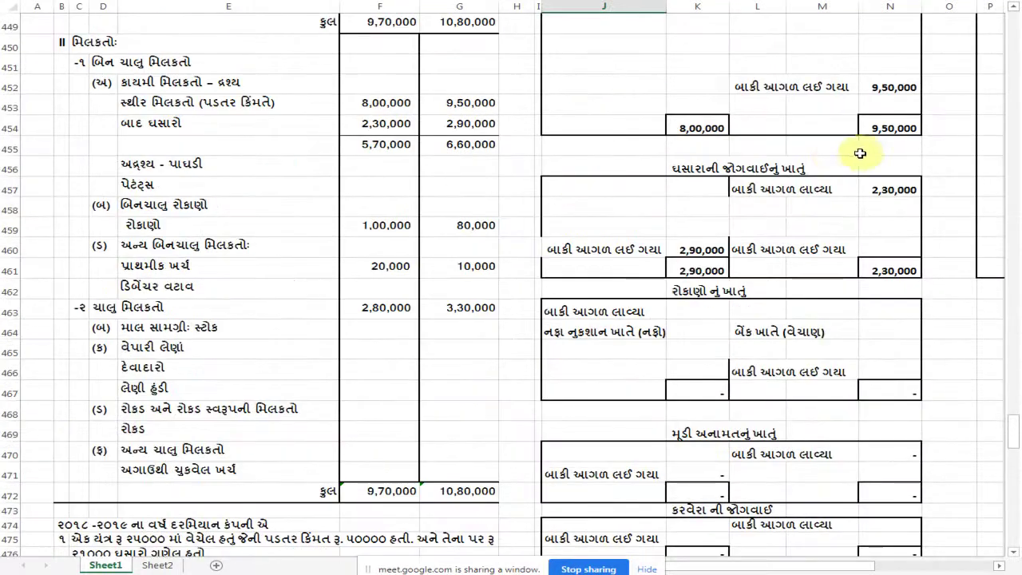
scroll(769, 130, down, 1)
scroll(775, 120, up, 1)
click(764, 108)
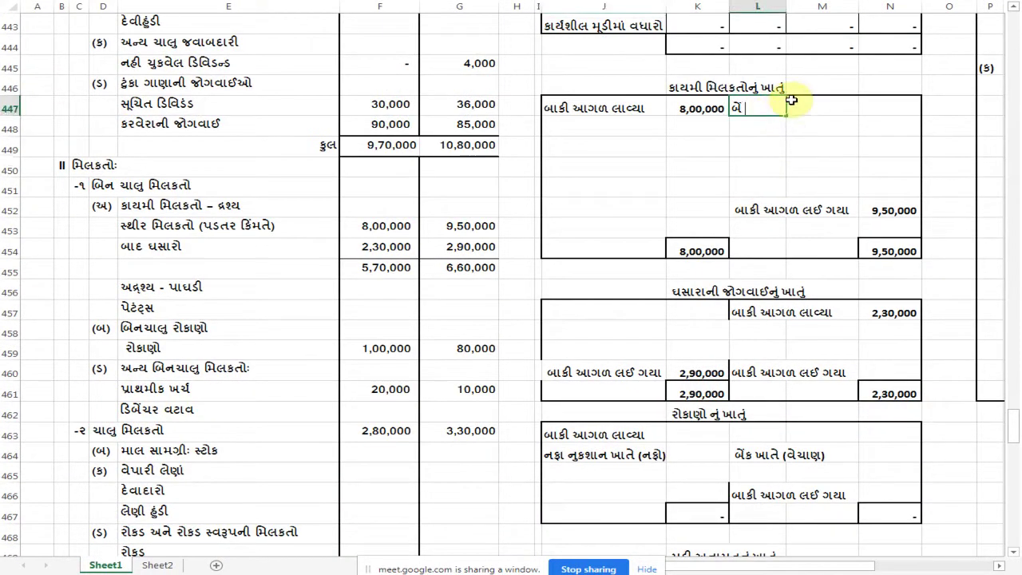
text(બેંક ખાતે વેચાણ)
key(Tab)
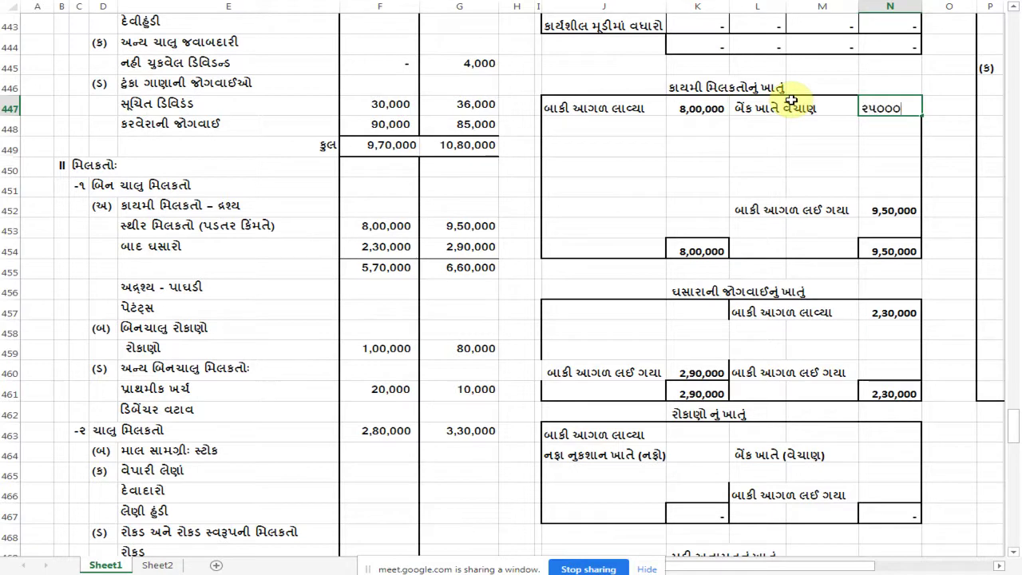
text(૨૫૦૦૦)
key(Return)
Enter the loss on the machine sale in J487:K487 of the adjusted profit and loss account as યંત્ર વેચાણ ખોટ with 25,000
scroll(152, 439, down, 4)
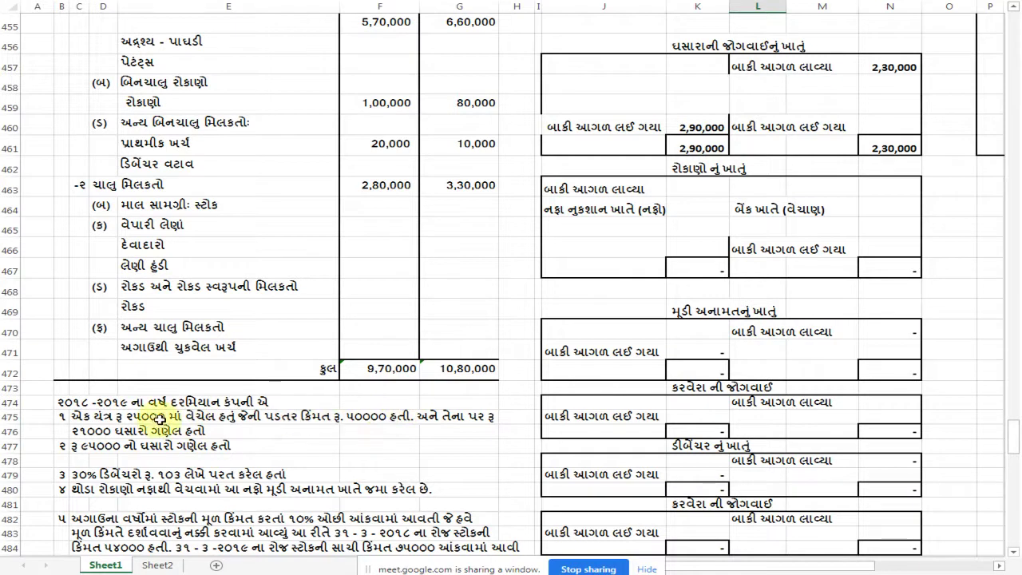
click(362, 419)
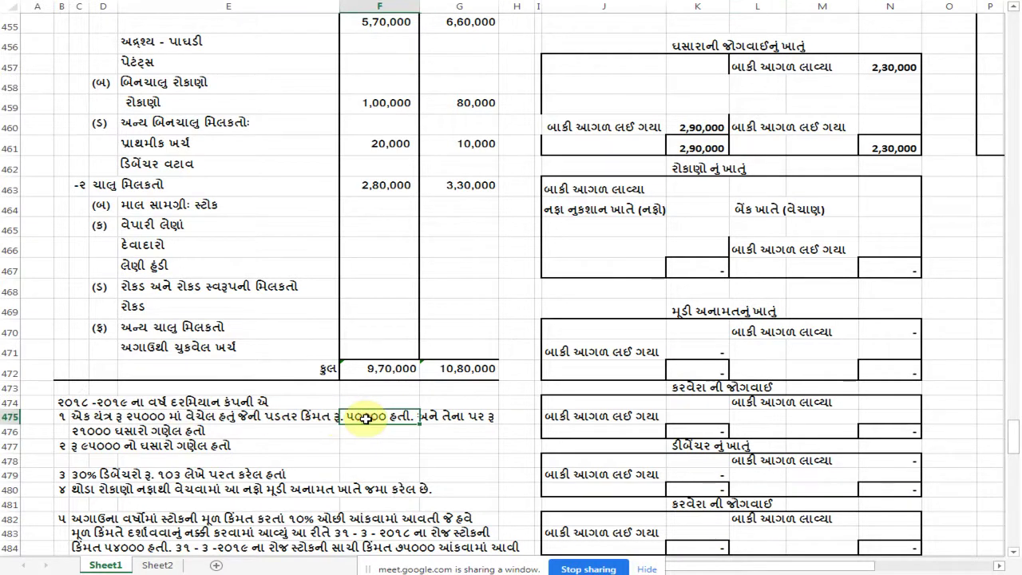
click(130, 417)
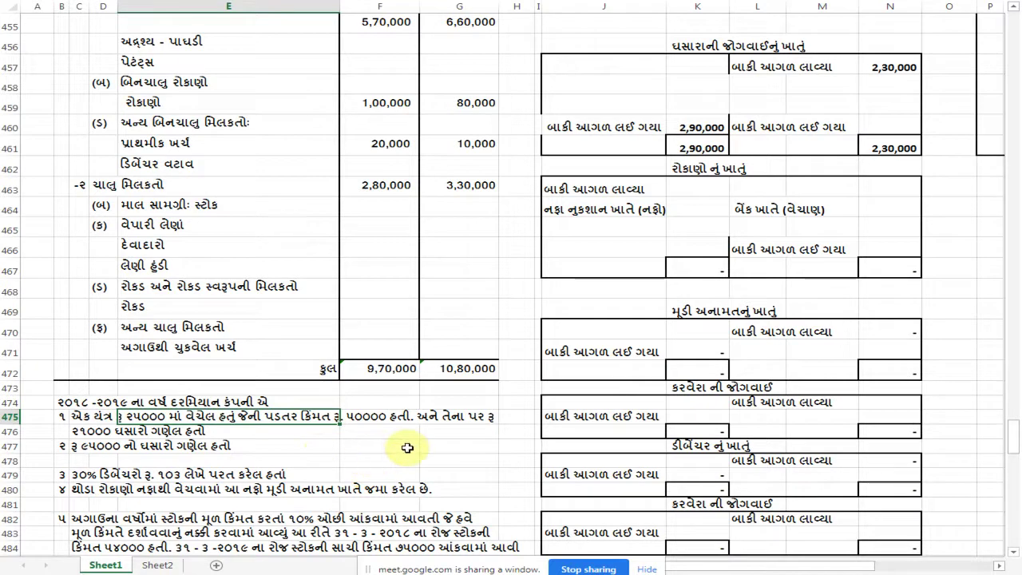
scroll(407, 447, down, 3)
click(597, 407)
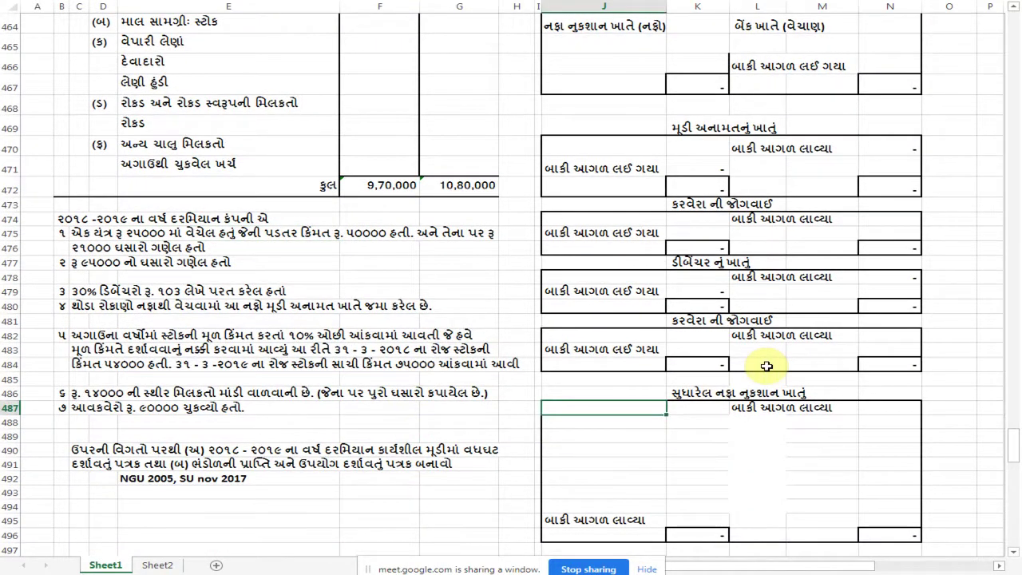
text(ચાણ ખોટ)
key(Tab)
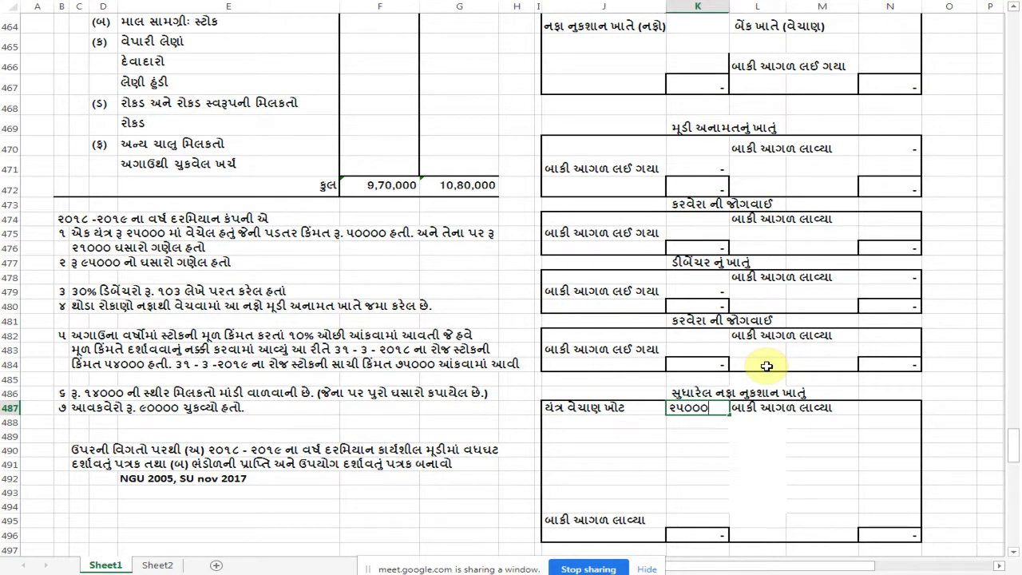
text(૨૫૦૦૦)
key(Return)
Post the machine sale loss in L448:N448 of the fixed assets account as યંત્ર વેચાણ ખોટ with 25,000
scroll(744, 334, up, 2)
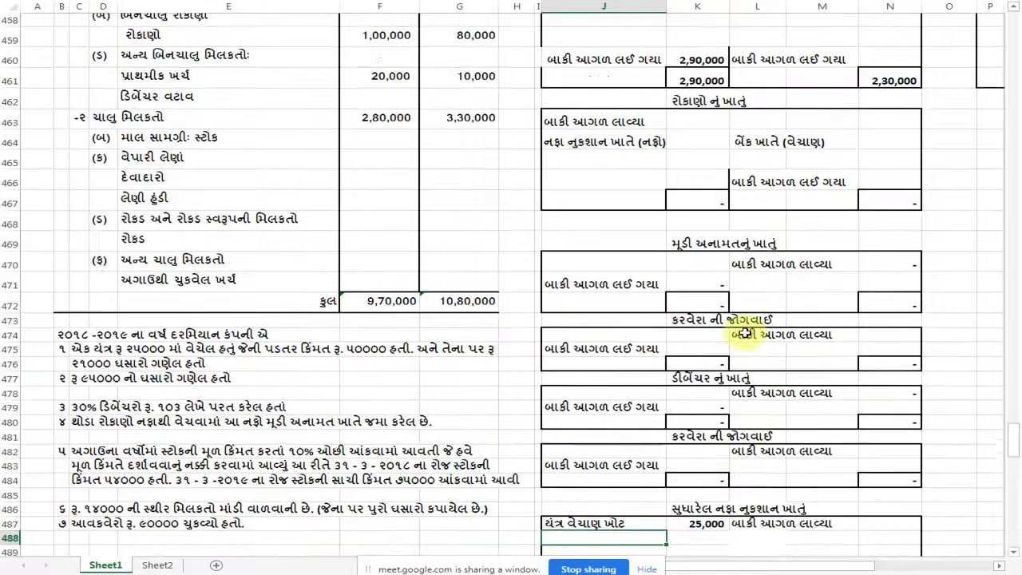
scroll(744, 334, up, 3)
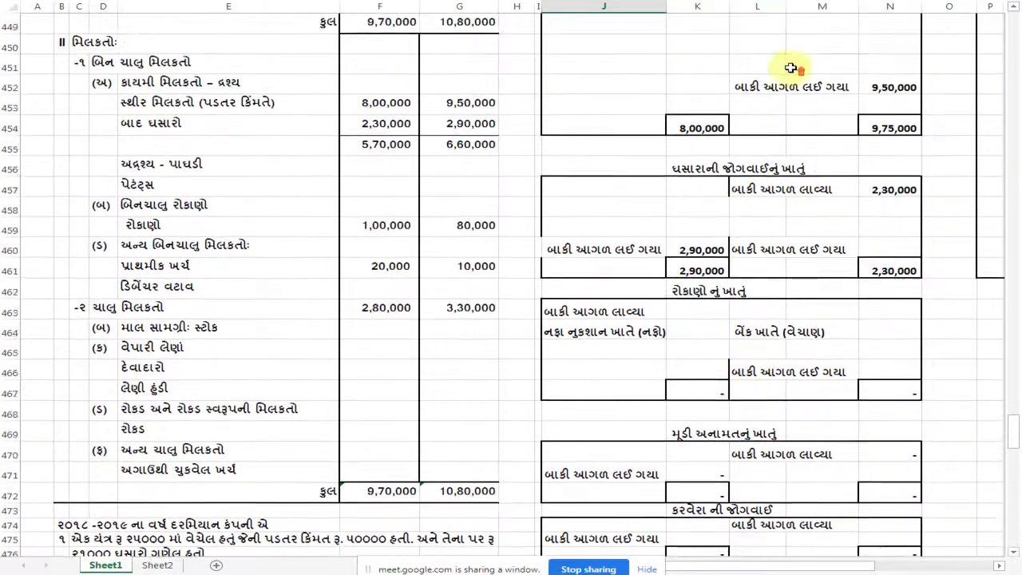
scroll(791, 68, up, 2)
click(768, 126)
text(યંત્ર વે)
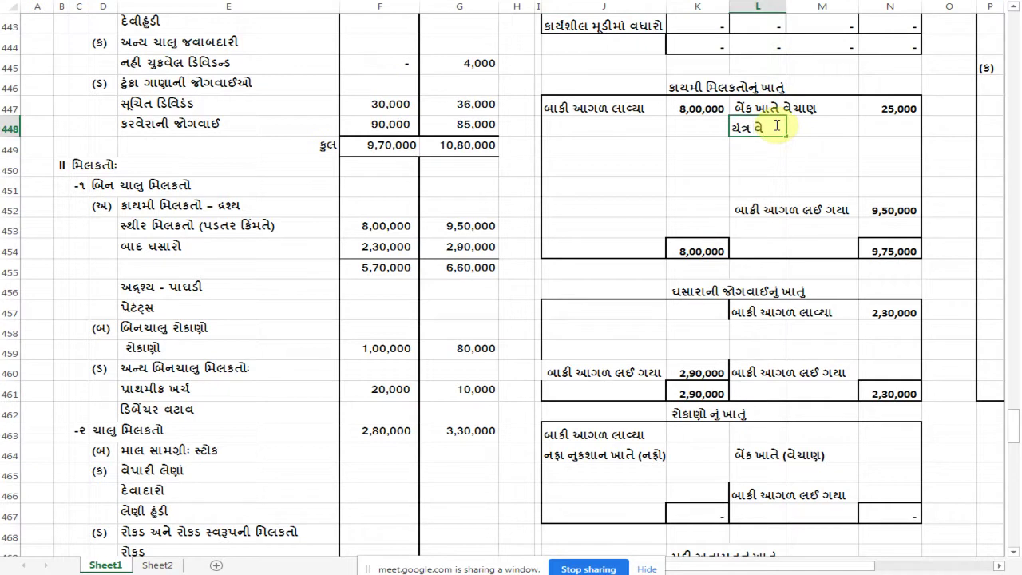
text(ચાણ લ ખોટ)
key(Tab)
key(Tab)
text(૨૫૦૦૦)
key(Return)
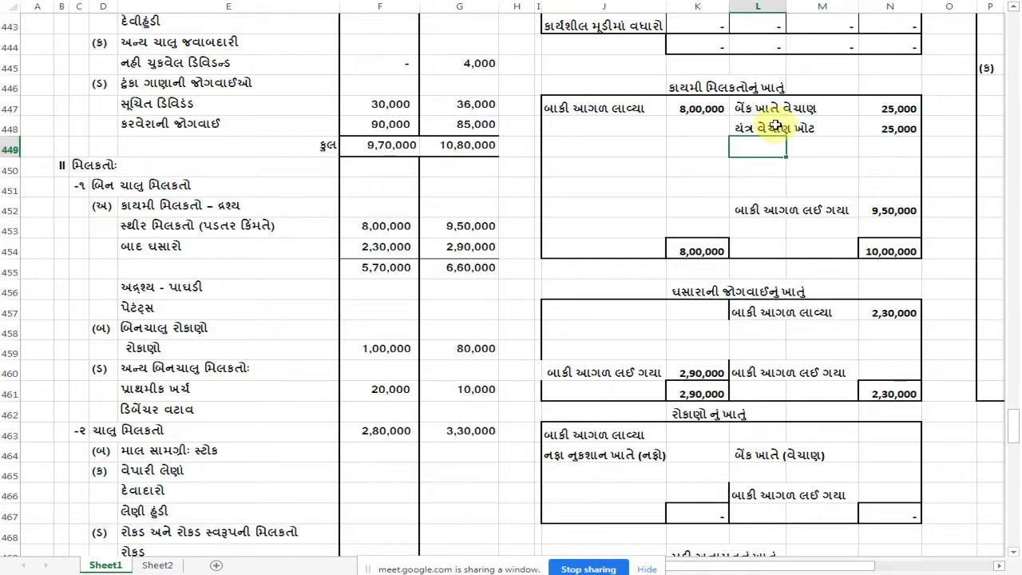
Extend the fixed assets account heading in K446 to read કાયમી મિલકતોનું ખાતું (મૂળ કિંમતે)
scroll(387, 326, down, 4)
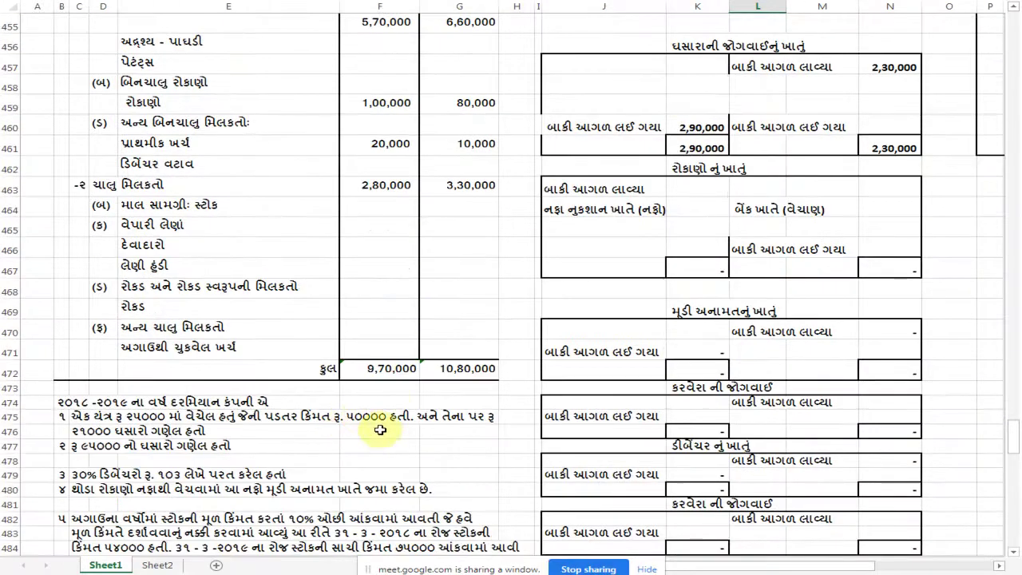
scroll(682, 114, up, 4)
click(802, 86)
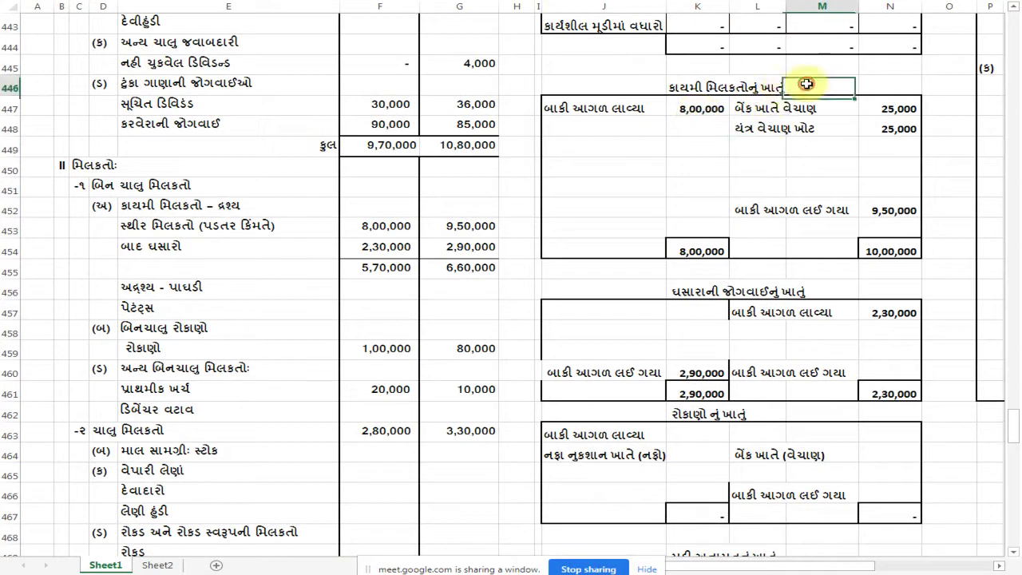
click(711, 86)
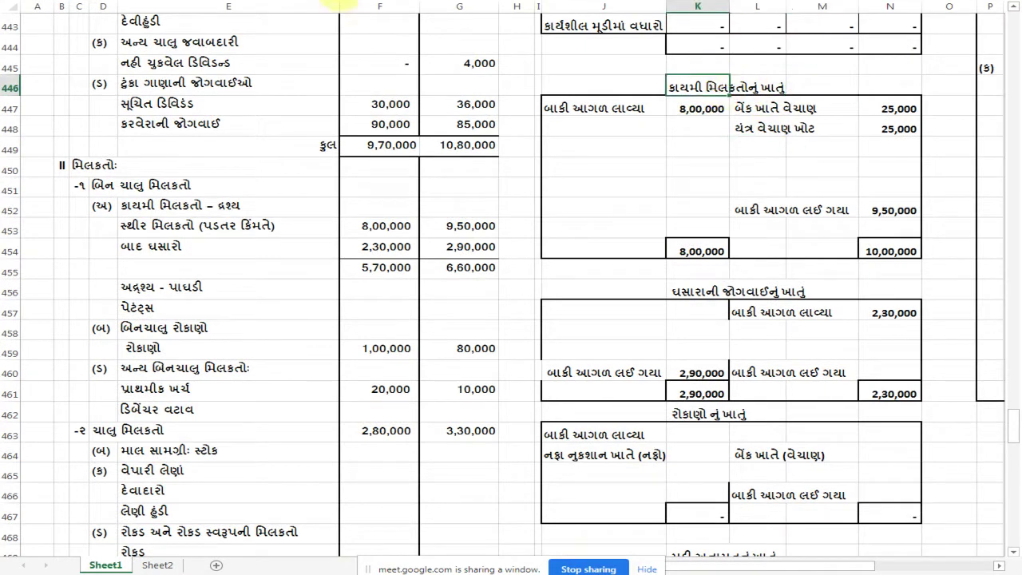
text(કાયમી મિલ)
text(કતોનું ખાતું (મો)
text(ળ કિંમ્ત)
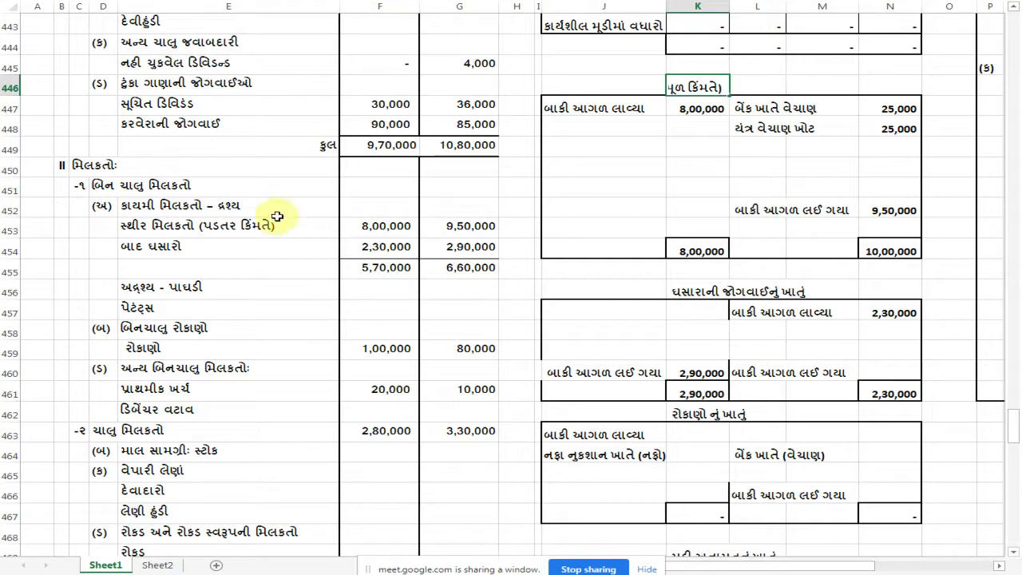
click(271, 285)
Enter the sold machine's depreciation provision in L449:N449 of the fixed assets account as ઘસારાની જોગવાઈ with 21,000
scroll(339, 269, down, 2)
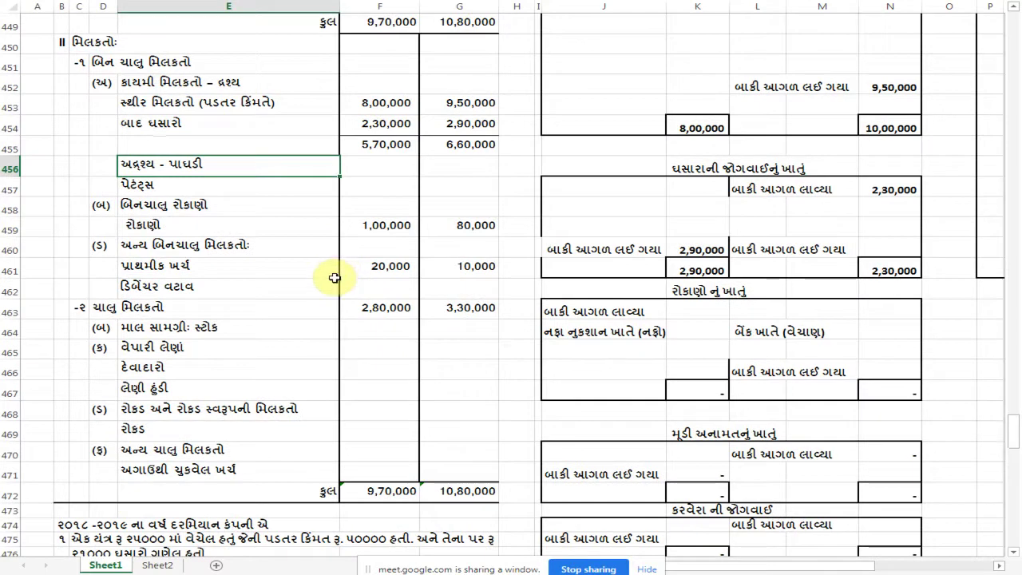
scroll(336, 273, down, 2)
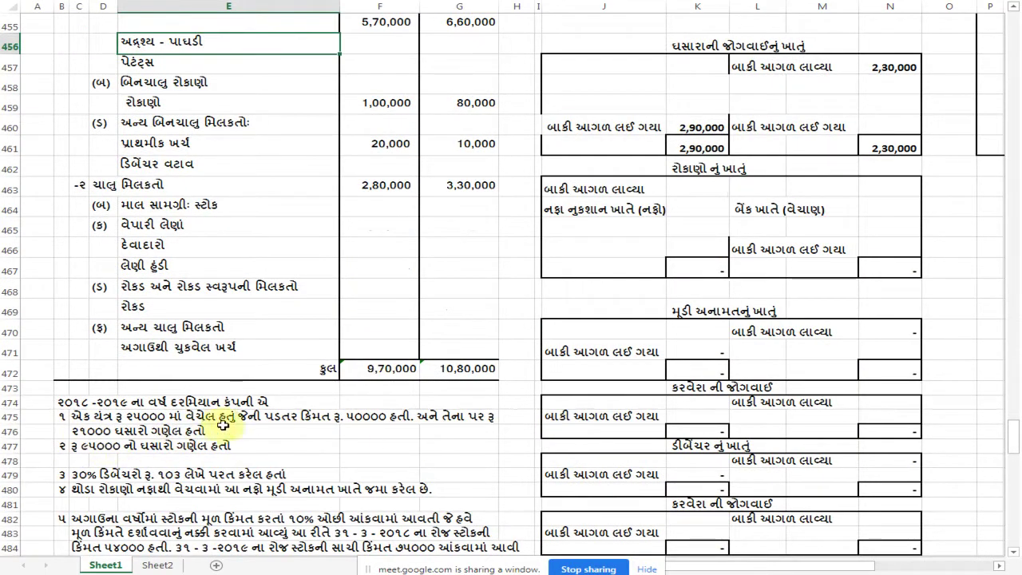
scroll(239, 423, up, 4)
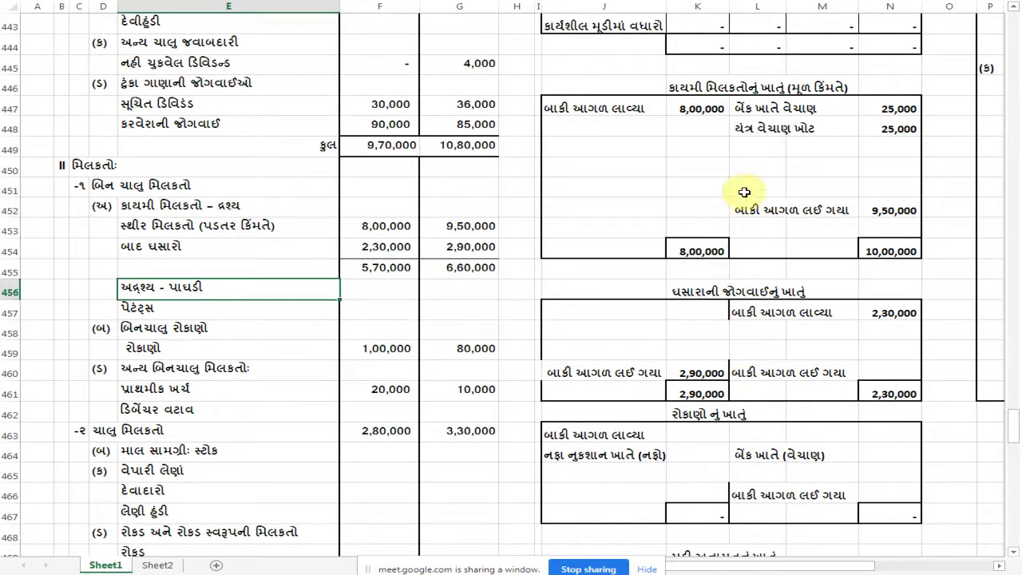
click(762, 148)
drag(898, 117, 904, 146)
click(758, 146)
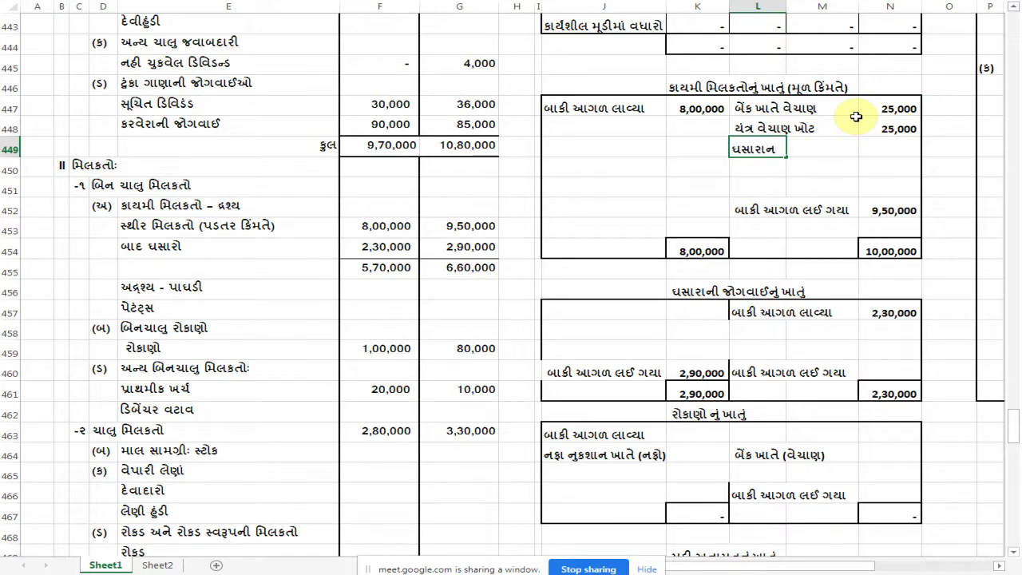
text(ઘસારાની જોગવવાઈ)
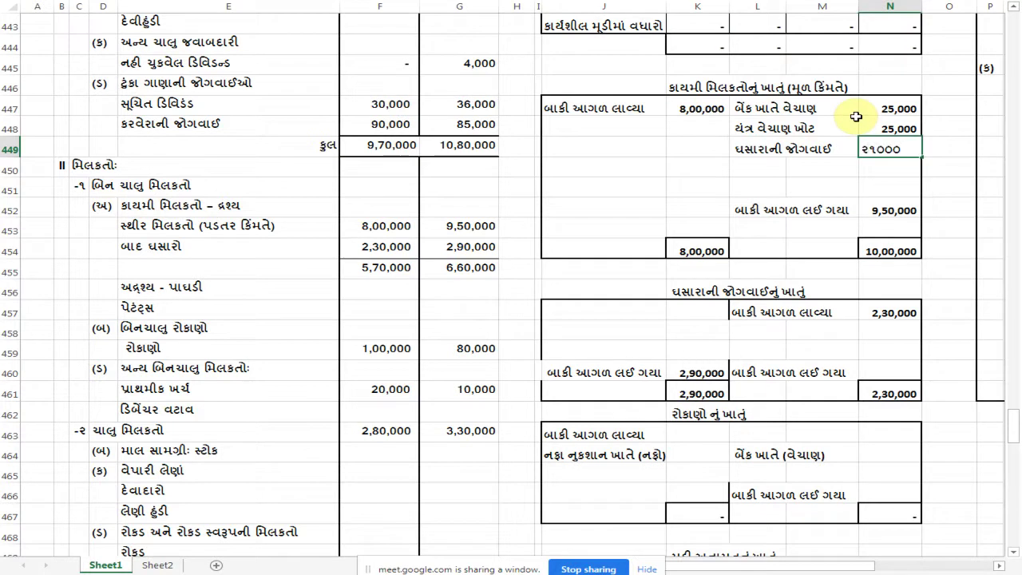
key(Return)
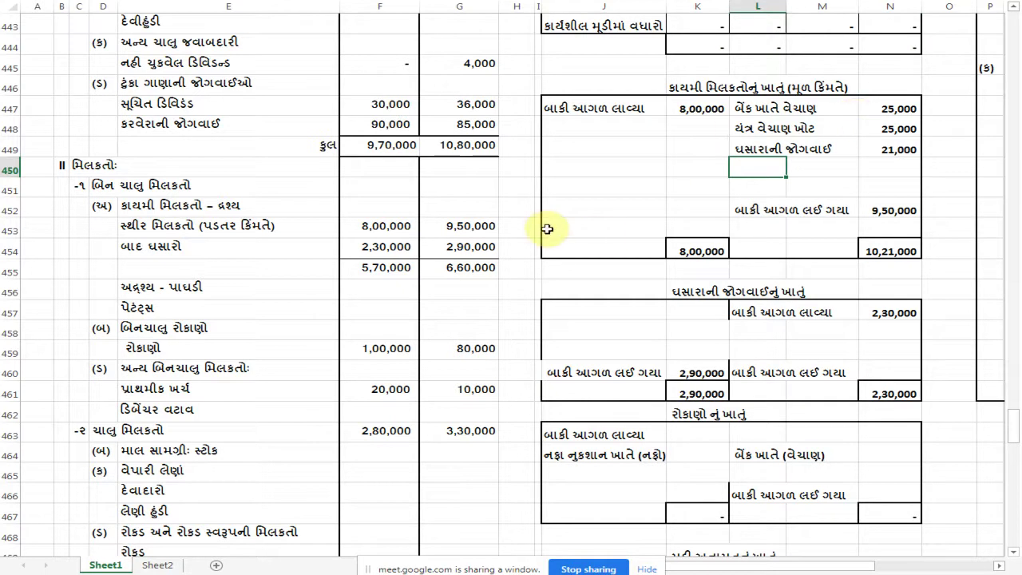
Record the sold machine's depreciation in J457:K457 of the depreciation provision account as વેચેલ યંત્ર નો ઘસારો with 21,000
scroll(543, 231, down, 4)
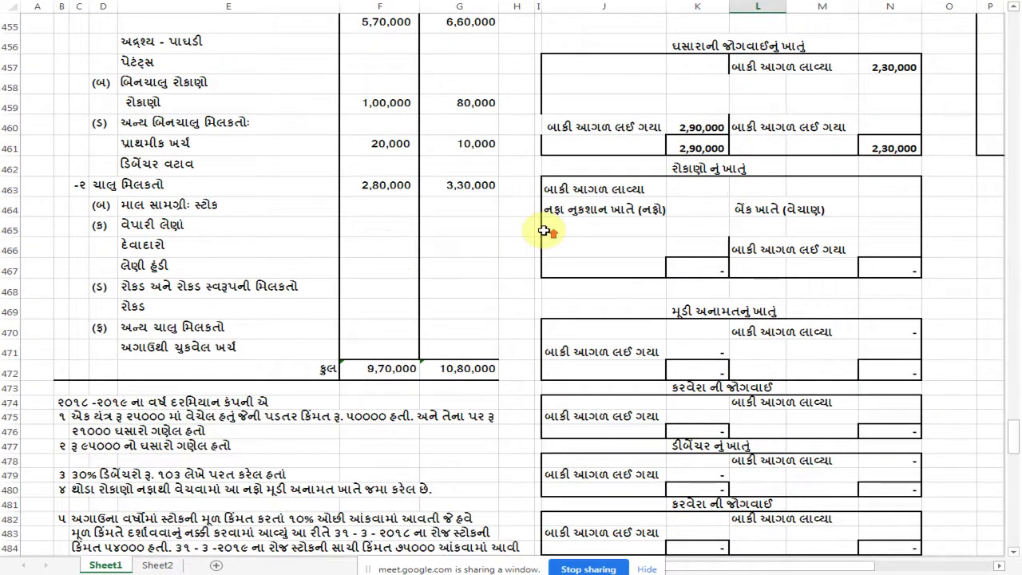
scroll(543, 231, up, 4)
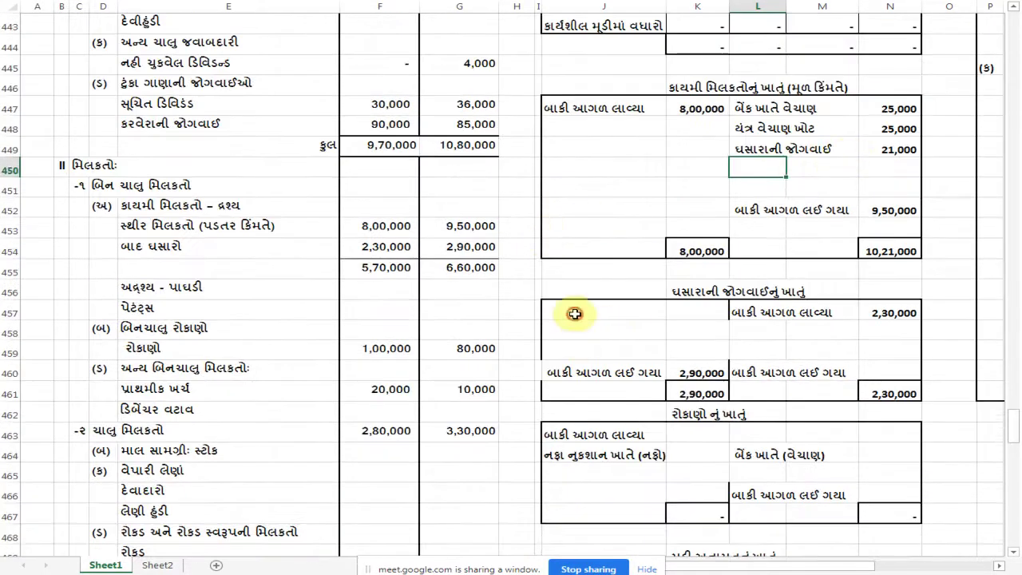
click(575, 314)
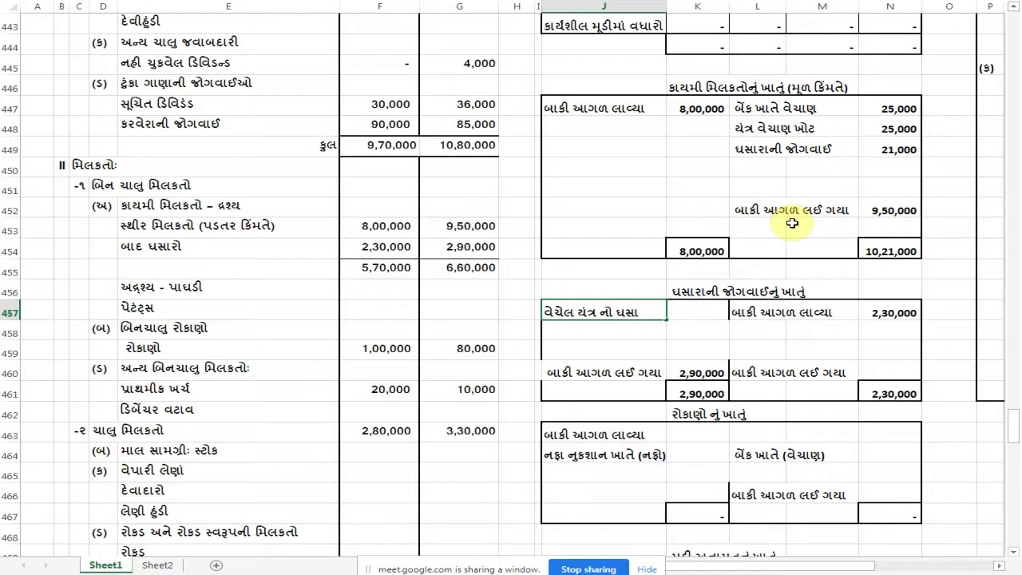
click(890, 312)
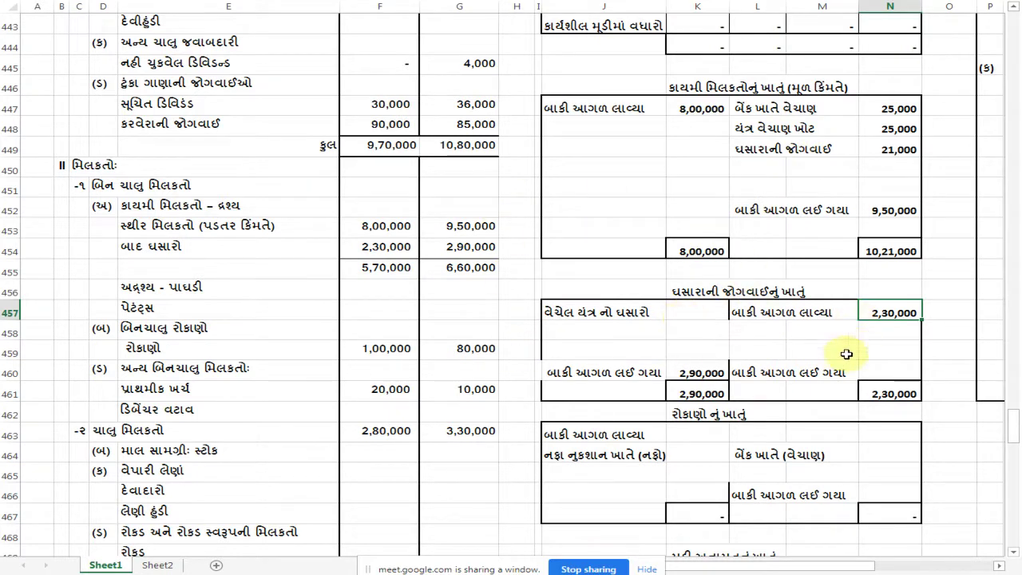
click(685, 316)
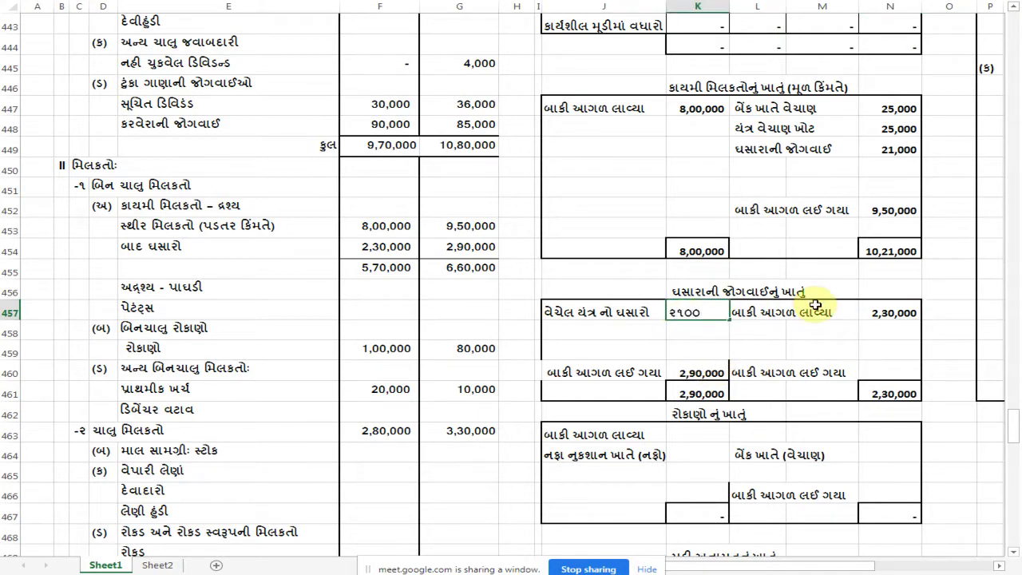
text(૨૧૦૦૦)
key(Return)
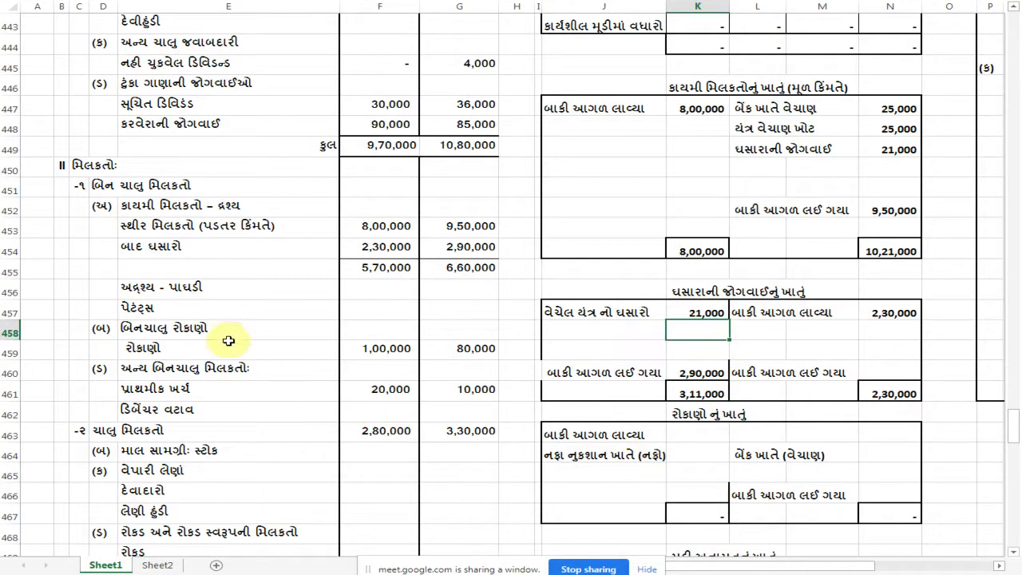
Review the machine sale entries in the fixed assets, depreciation provision and adjusted profit and loss accounts and the fund flow statement
scroll(635, 269, up, 1)
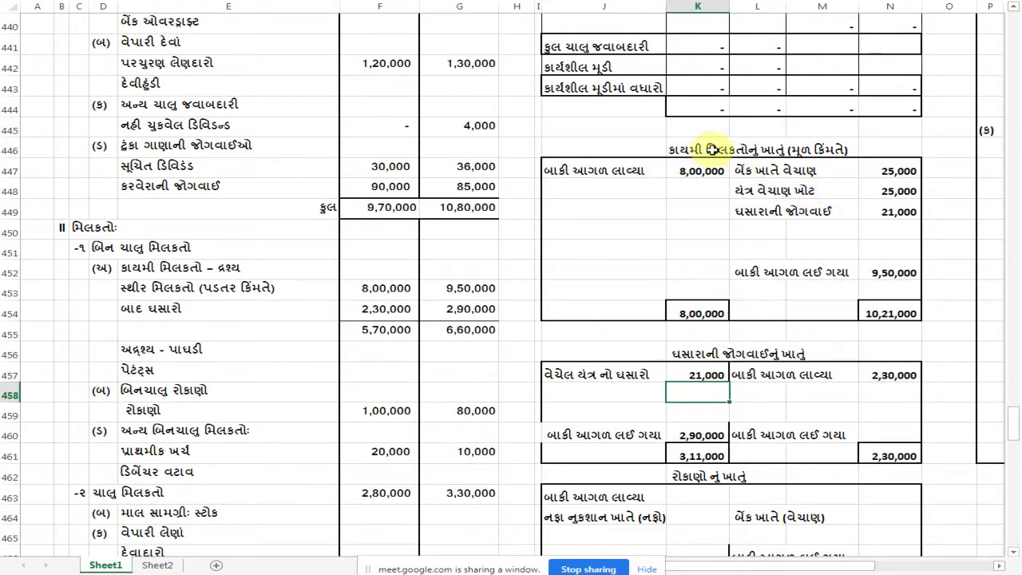
click(614, 375)
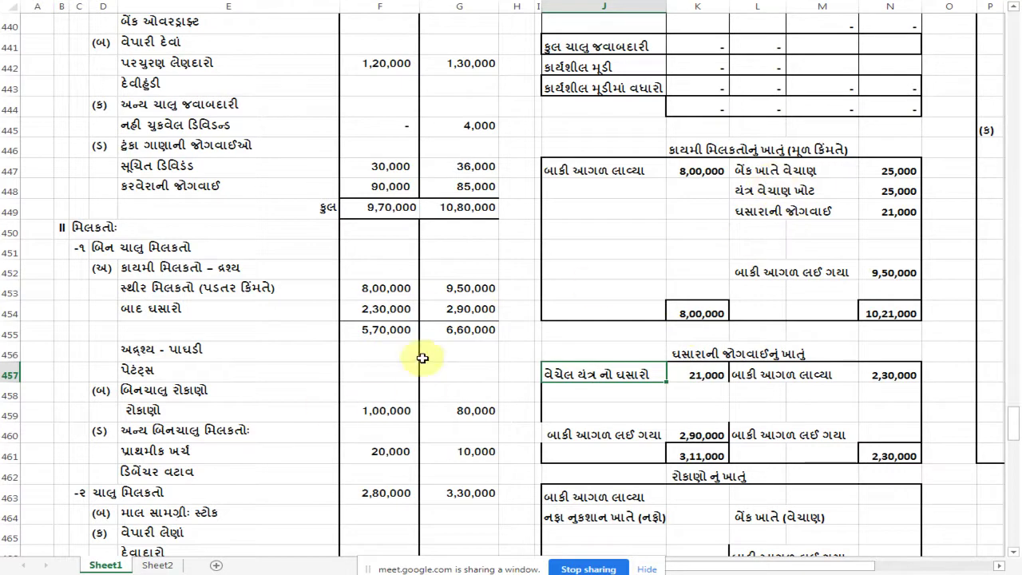
scroll(458, 371, down, 1)
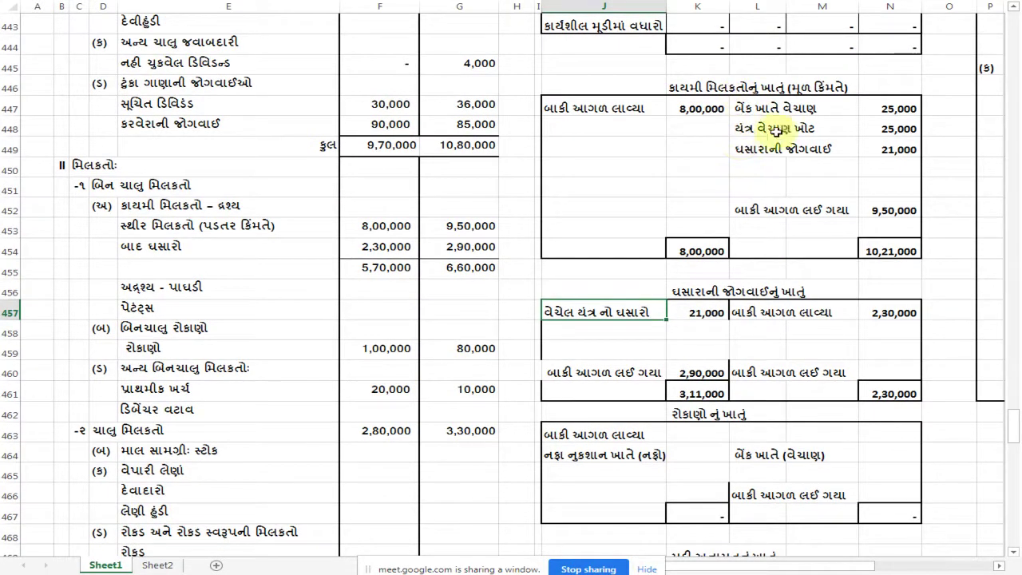
click(687, 312)
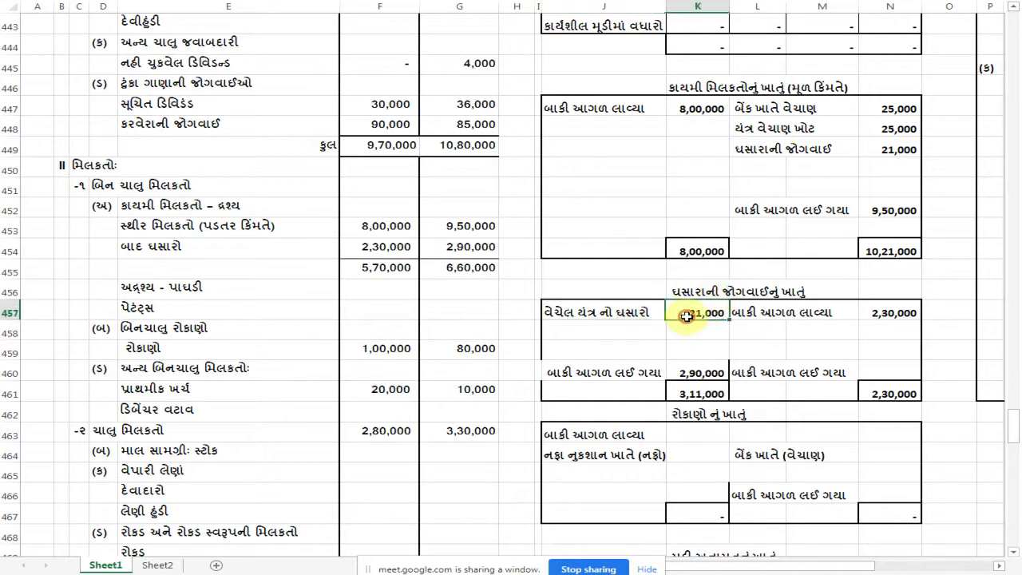
scroll(698, 316, down, 6)
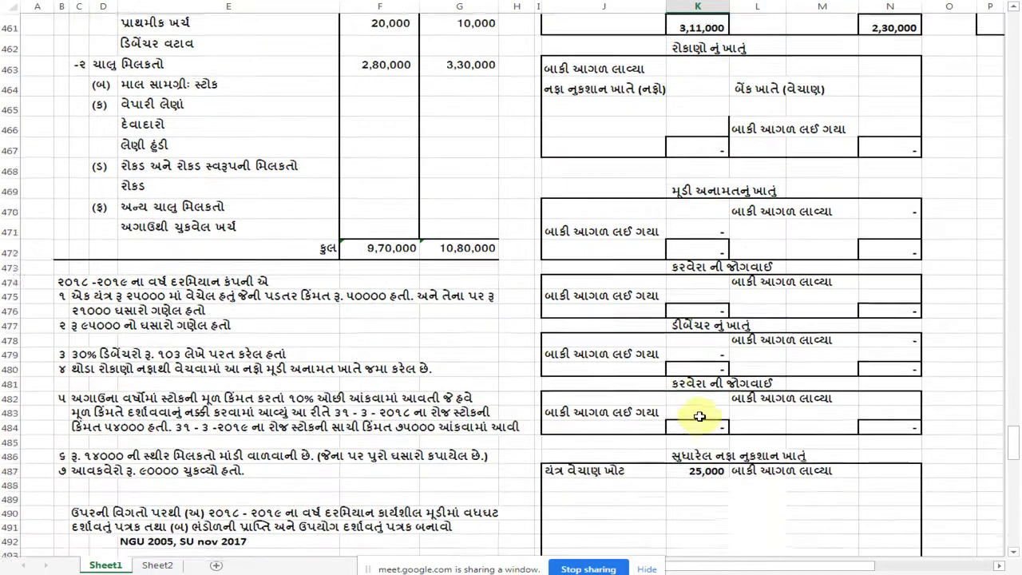
click(702, 469)
scroll(731, 409, down, 4)
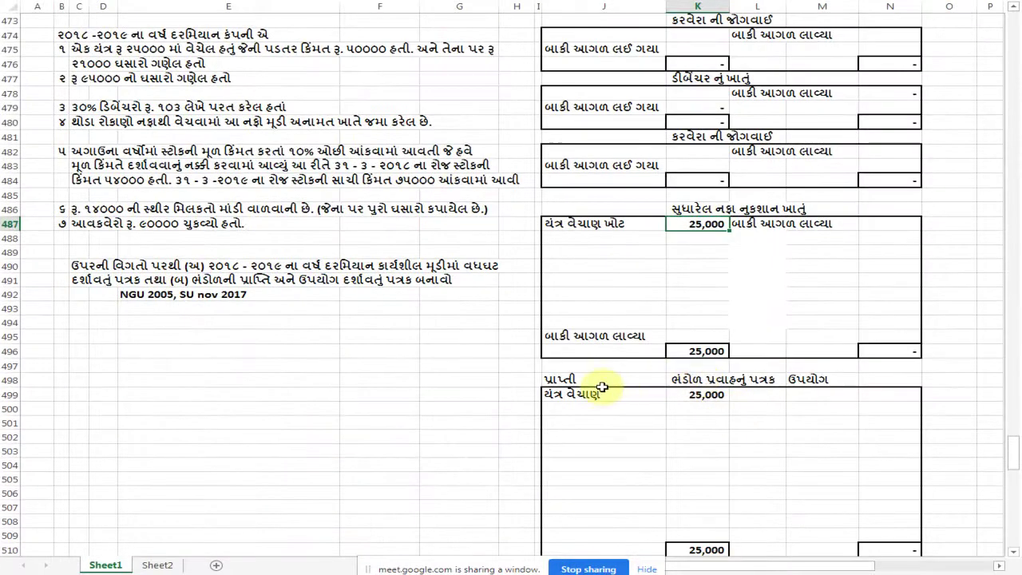
scroll(704, 402, up, 11)
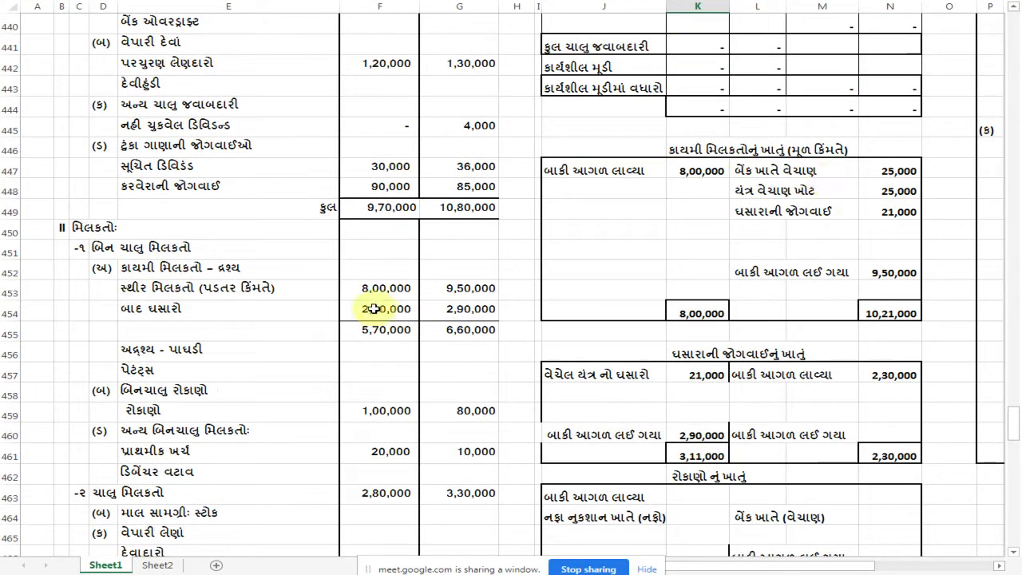
Enter the year's depreciation in J488:K488 of the adjusted profit and loss account as ઘસારાની જોગવાઈ ખાતે with 95,000
scroll(285, 313, down, 2)
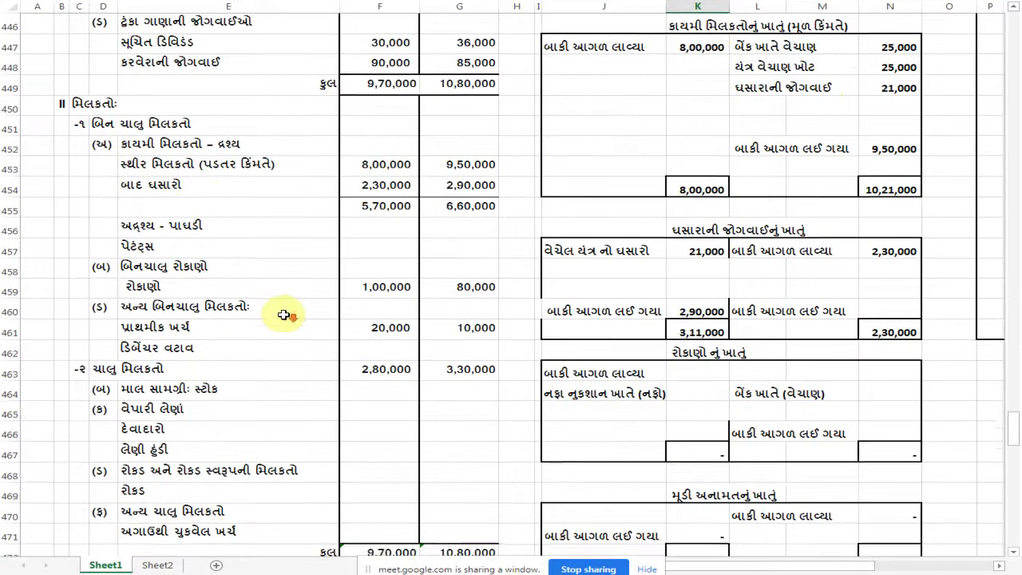
scroll(288, 316, up, 2)
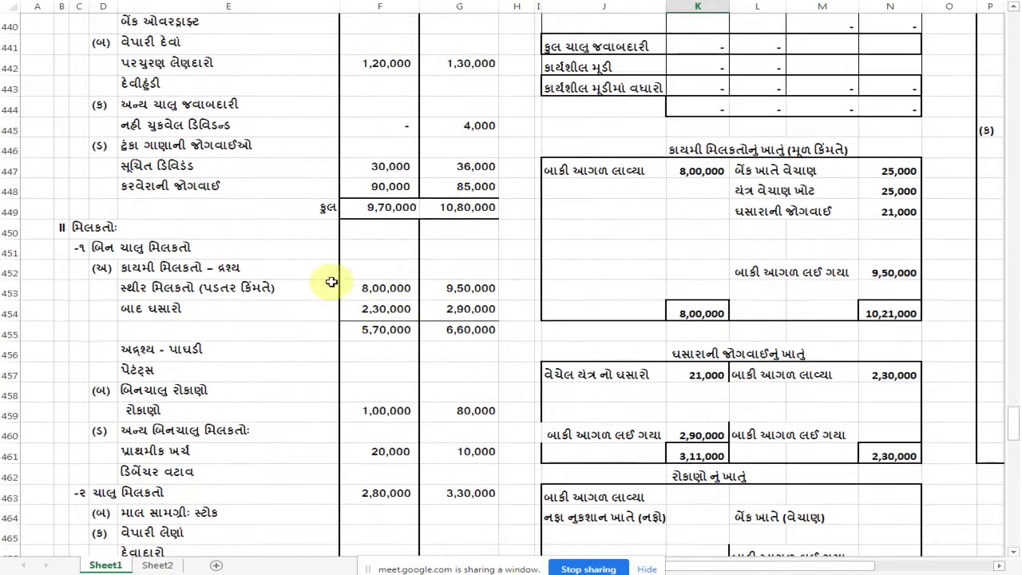
scroll(300, 254, down, 7)
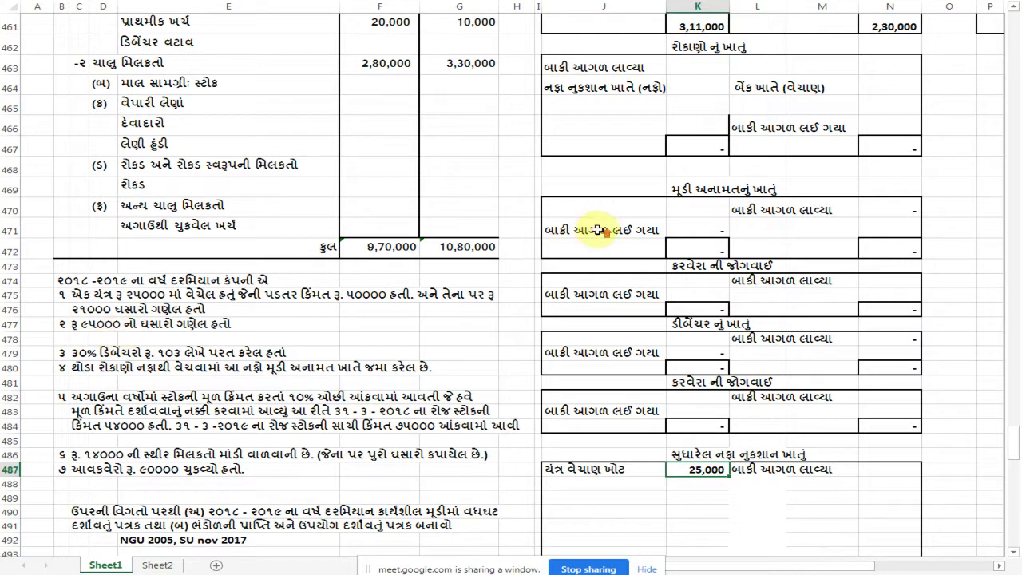
scroll(597, 227, up, 1)
scroll(596, 231, up, 1)
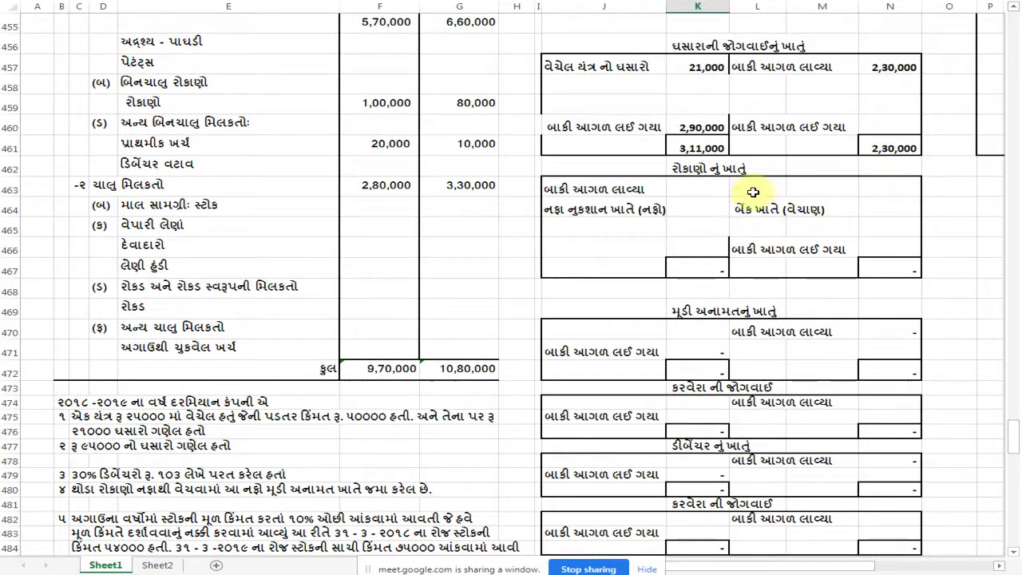
scroll(742, 204, up, 1)
scroll(723, 128, up, 1)
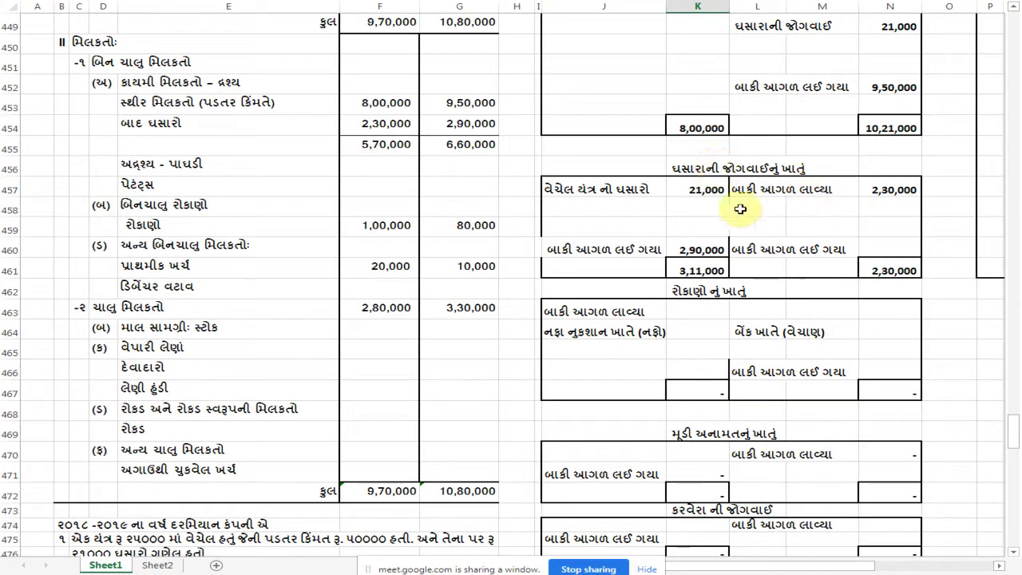
scroll(826, 208, down, 5)
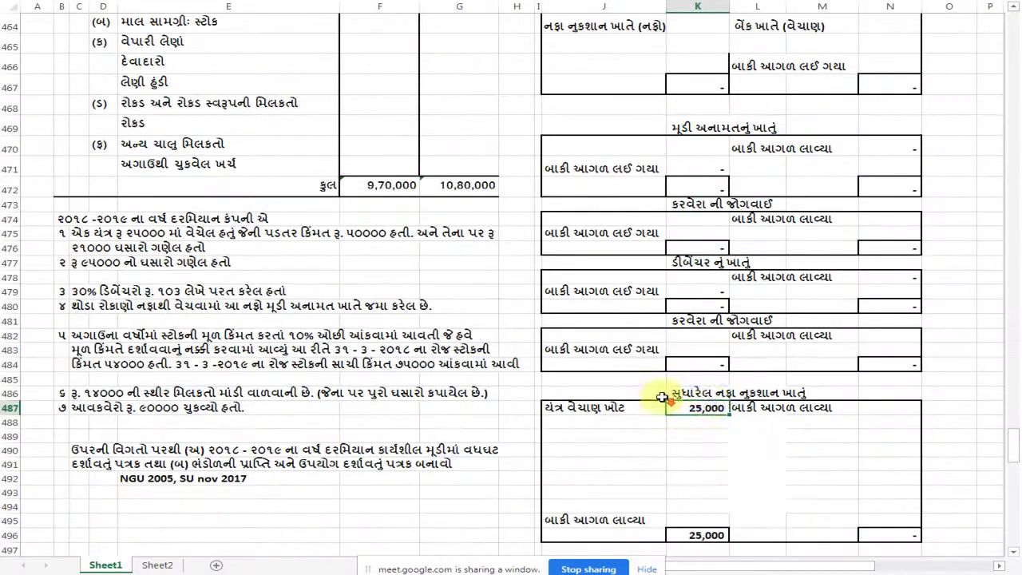
click(620, 420)
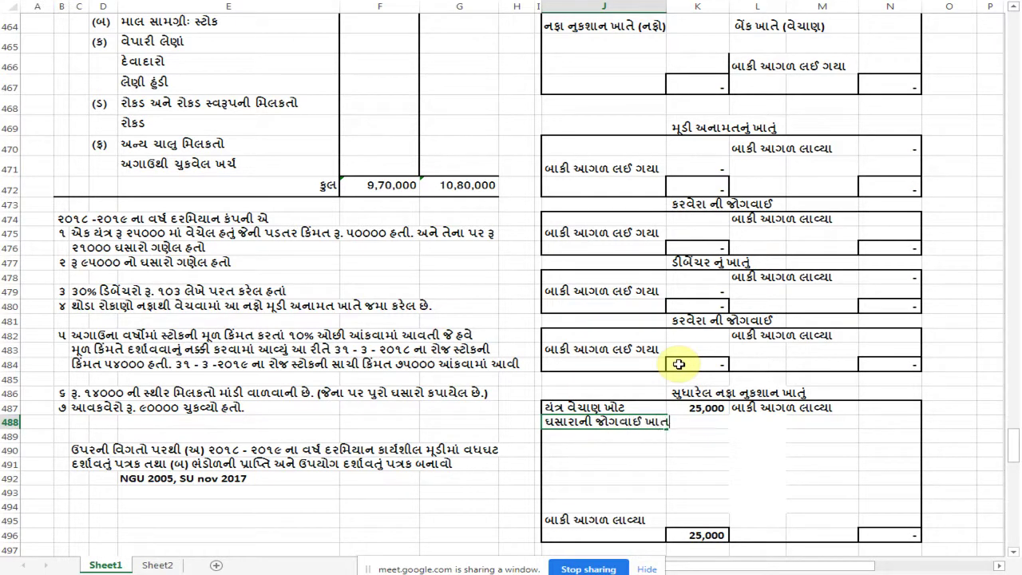
key(Tab)
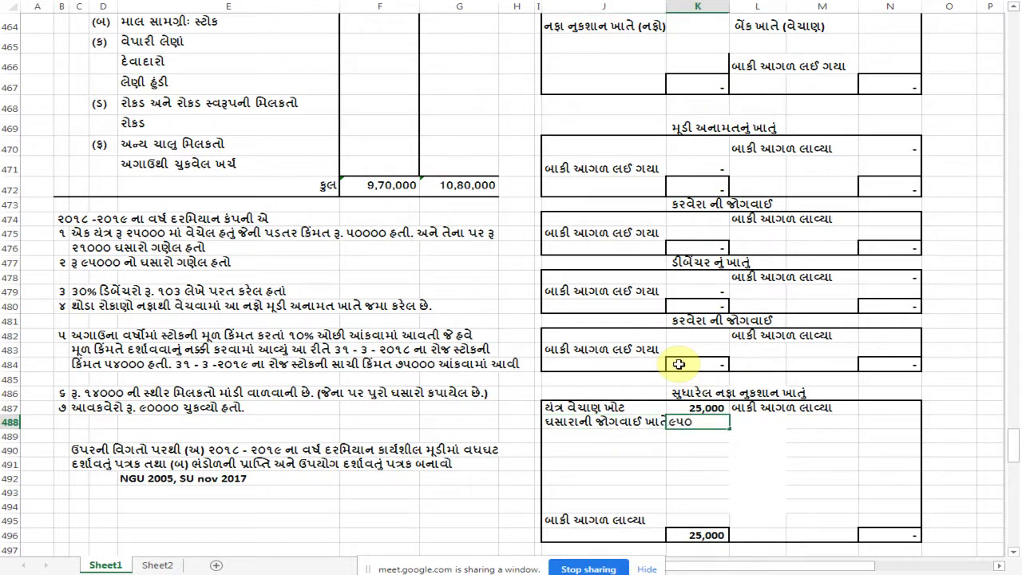
key(Return)
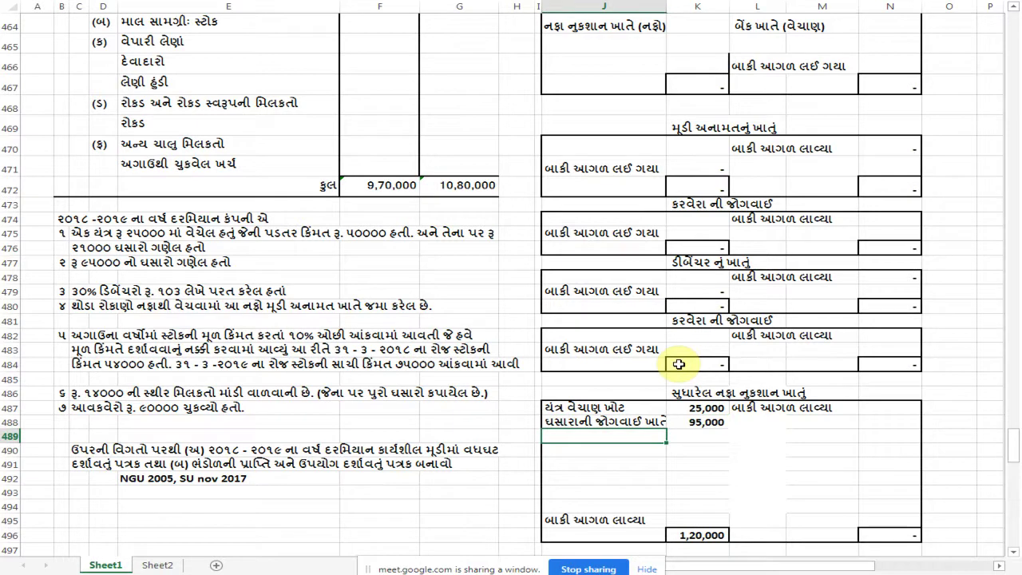
Enter the year's depreciation in L458:N458 of the depreciation provision account as નફા નુકશાન ખાતે ઘસારો with 95,000
scroll(678, 363, up, 2)
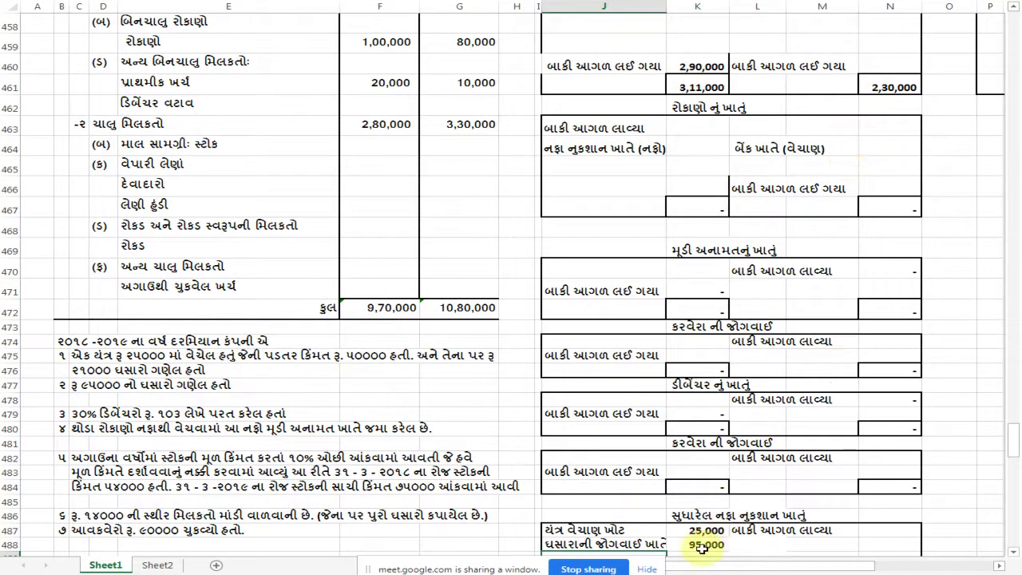
scroll(894, 196, up, 1)
scroll(881, 189, up, 3)
click(881, 272)
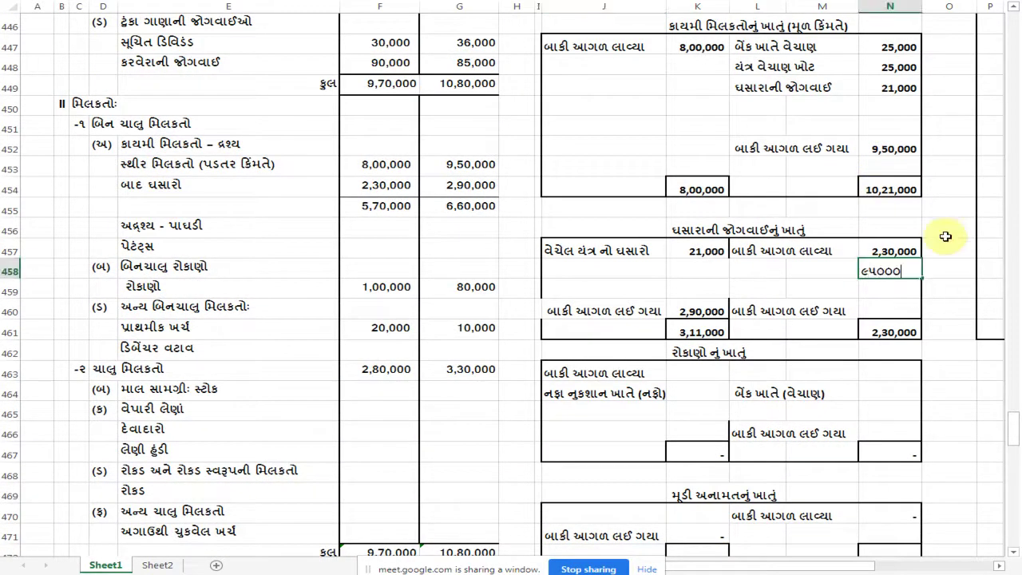
key(Return)
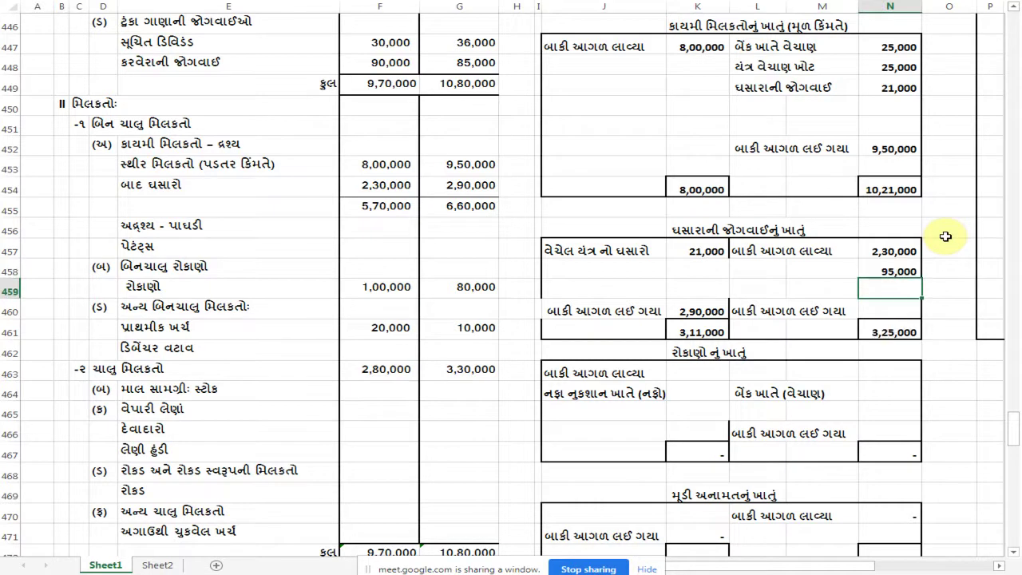
key(Up)
key(Left)
key(Left)
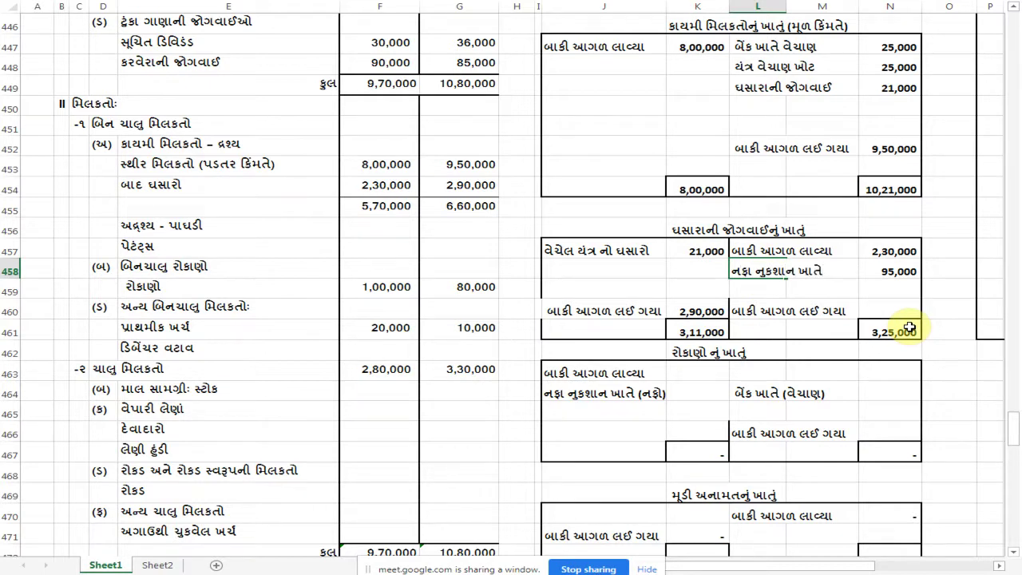
text(ો)
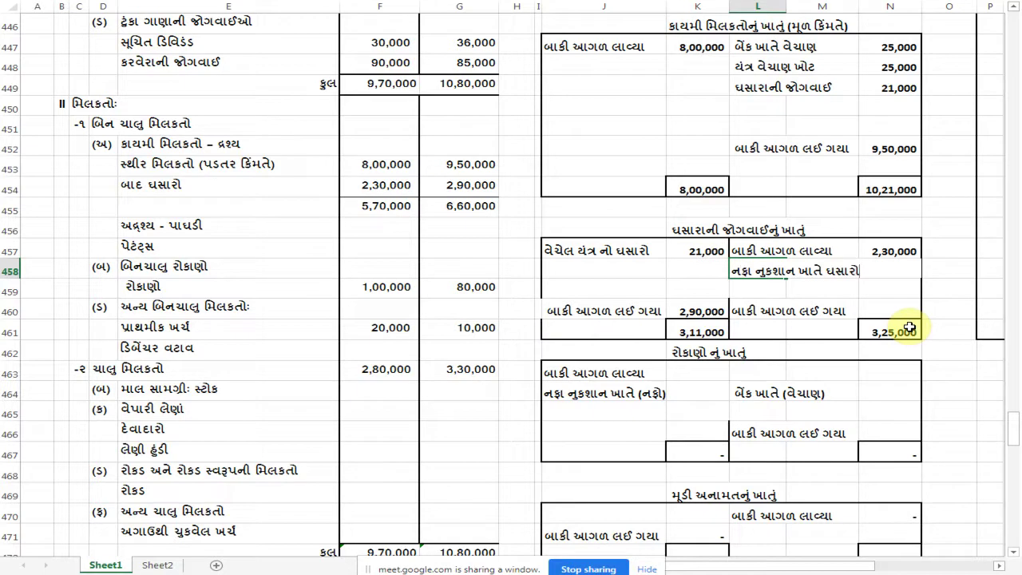
key(Return)
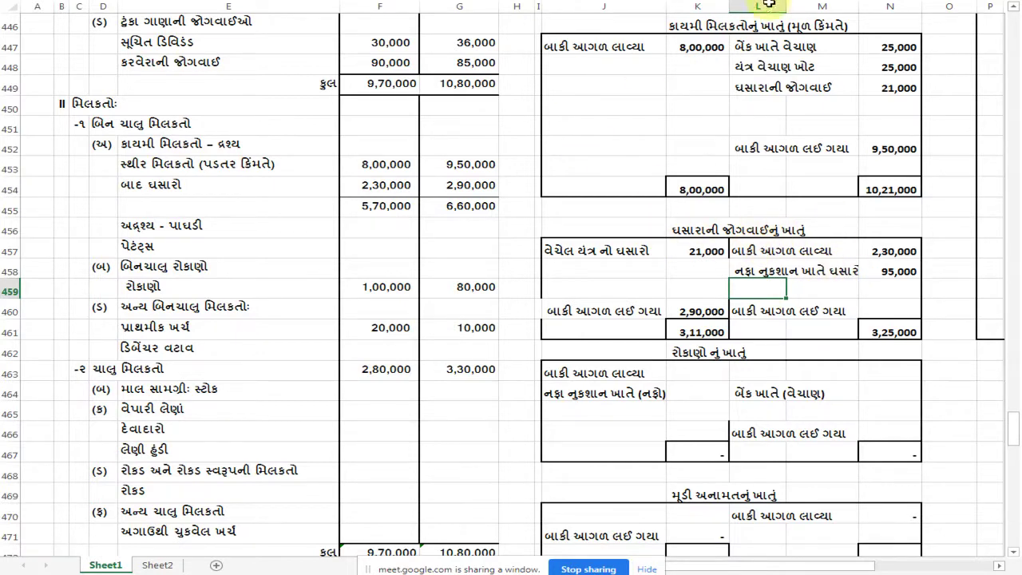
click(762, 270)
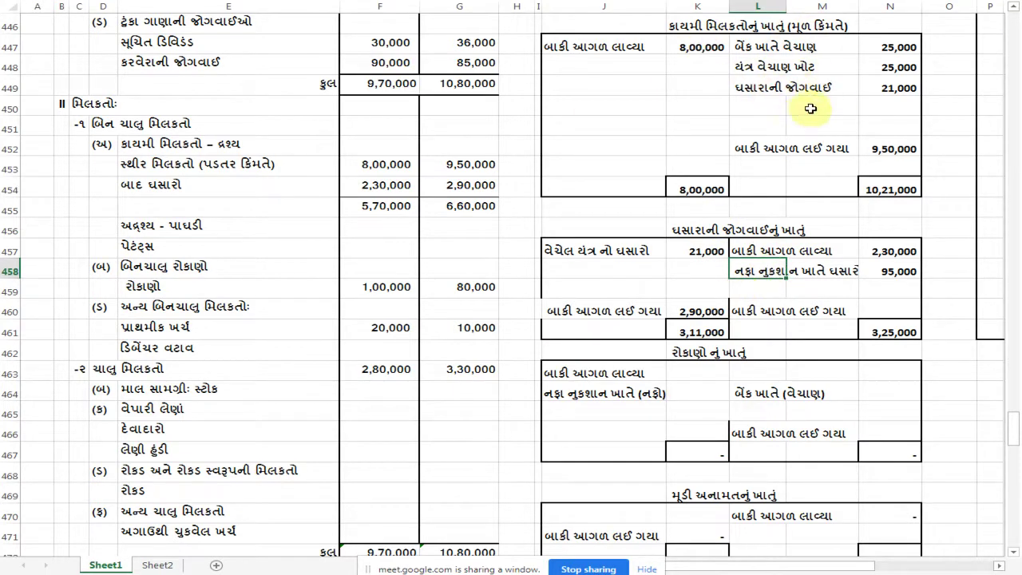
click(772, 230)
click(776, 70)
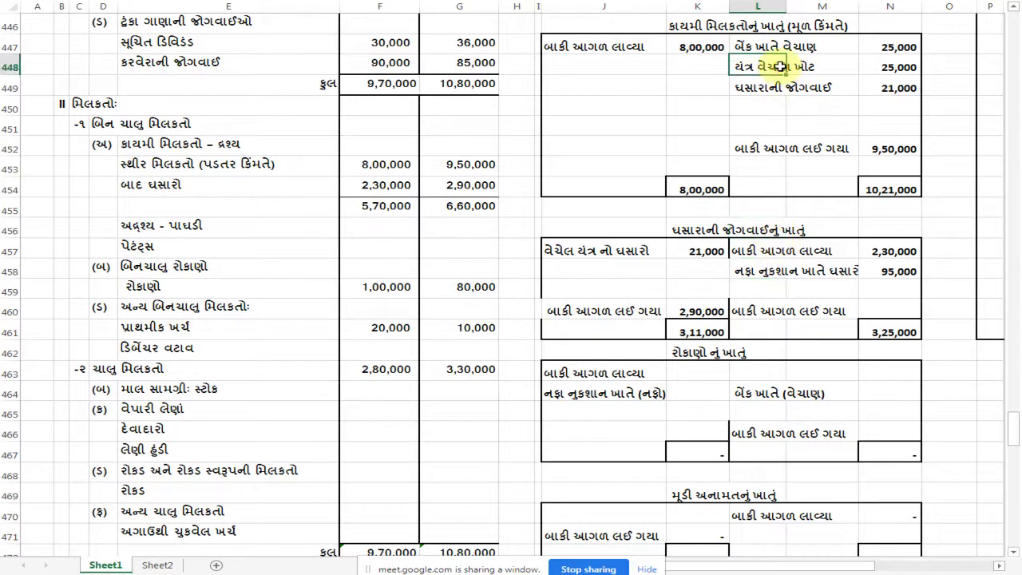
click(798, 268)
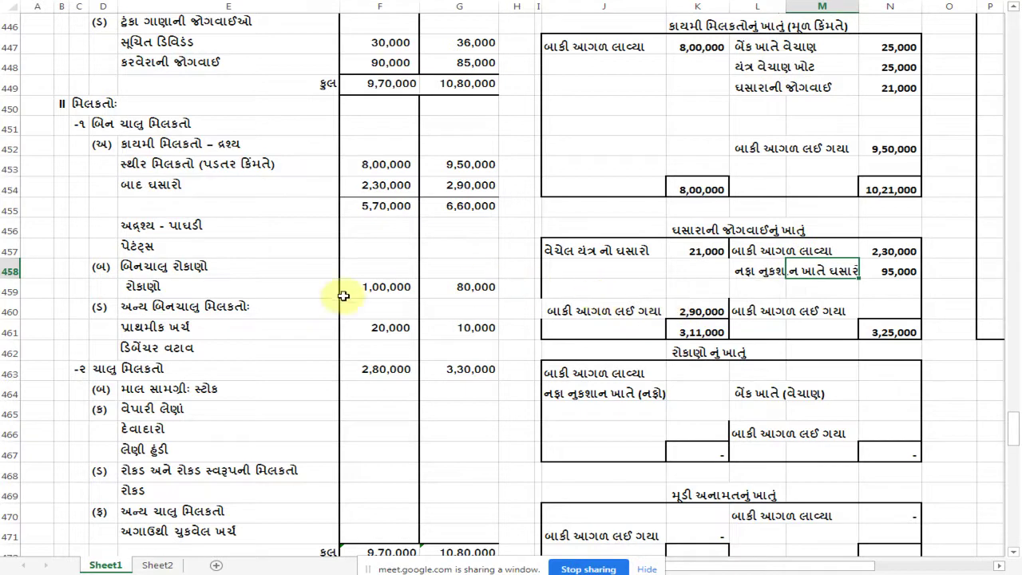
Examine the debenture redemption adjustment and the balance sheet's 10% debenture balances for both years
scroll(336, 315, down, 3)
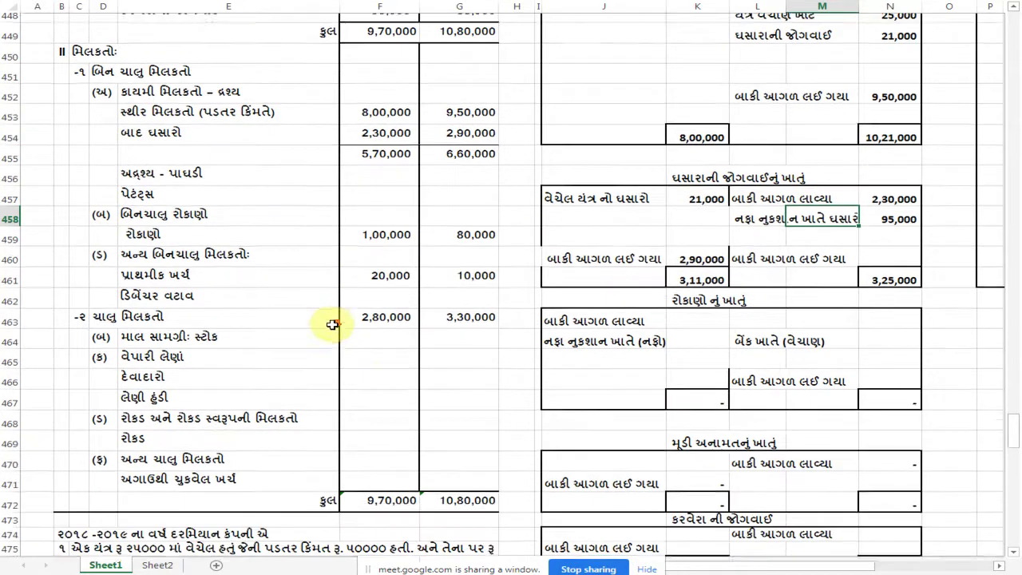
scroll(352, 324, down, 1)
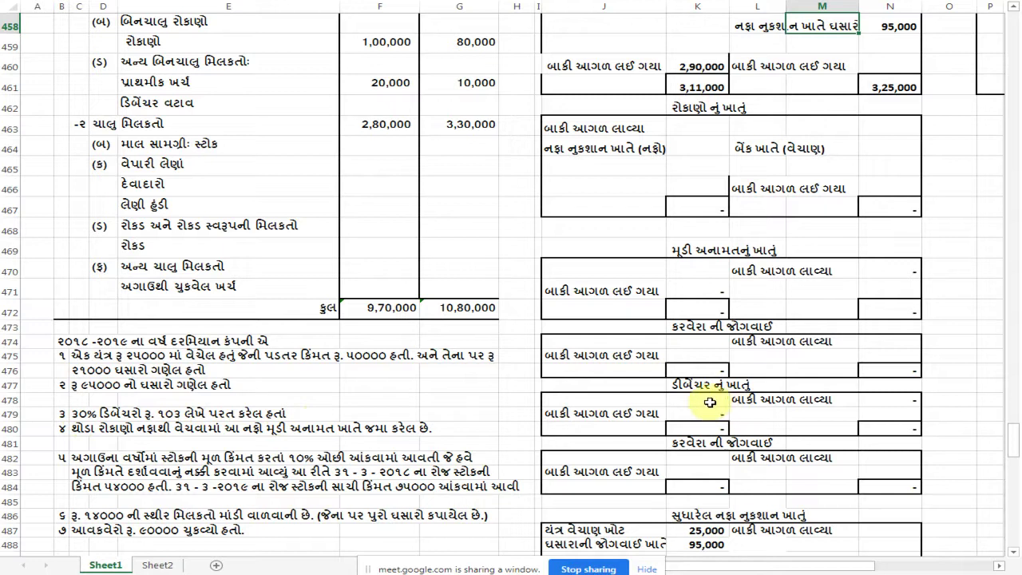
scroll(299, 371, up, 2)
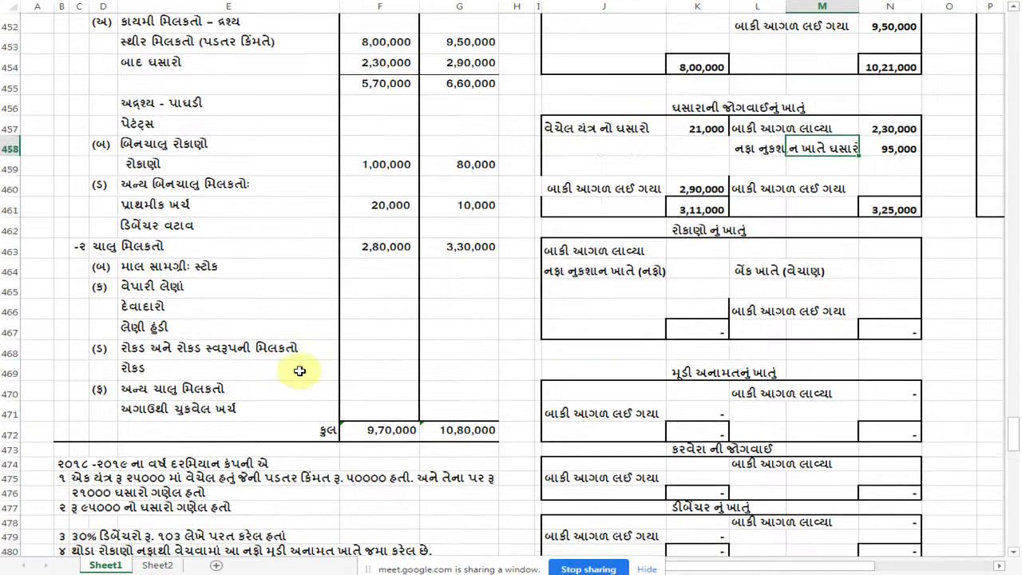
scroll(329, 346, up, 4)
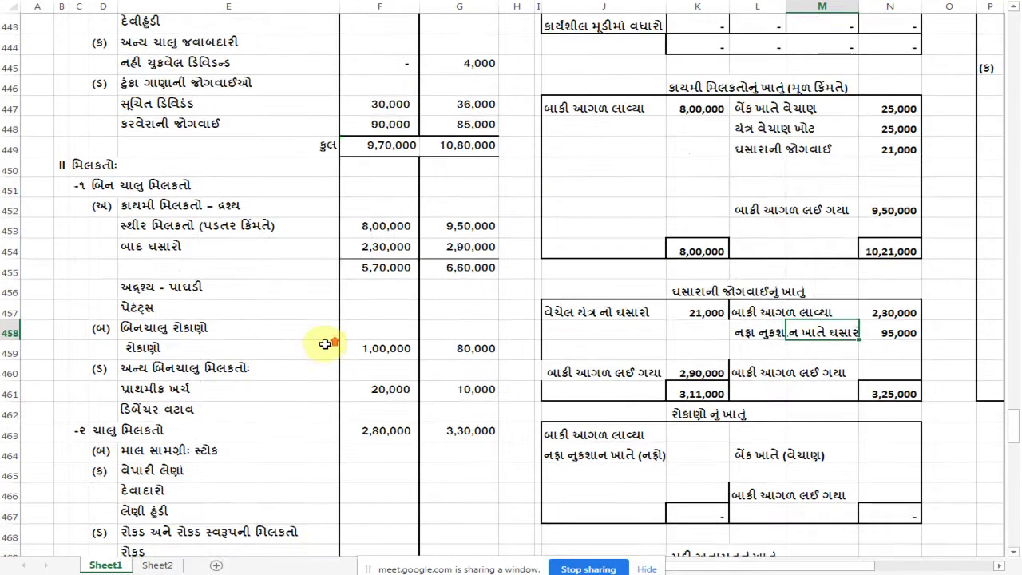
scroll(325, 344, up, 1)
scroll(226, 203, up, 1)
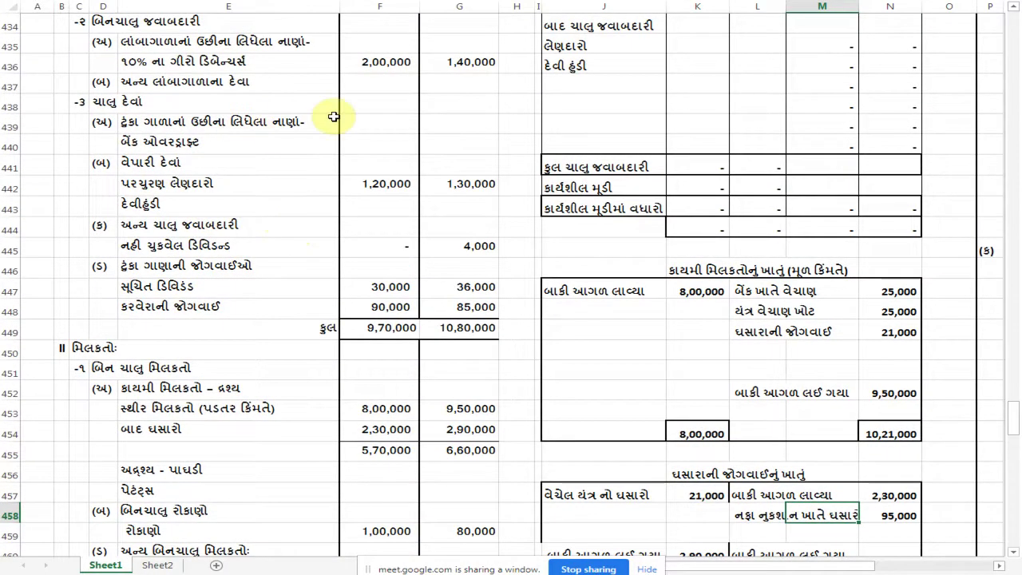
scroll(330, 125, up, 1)
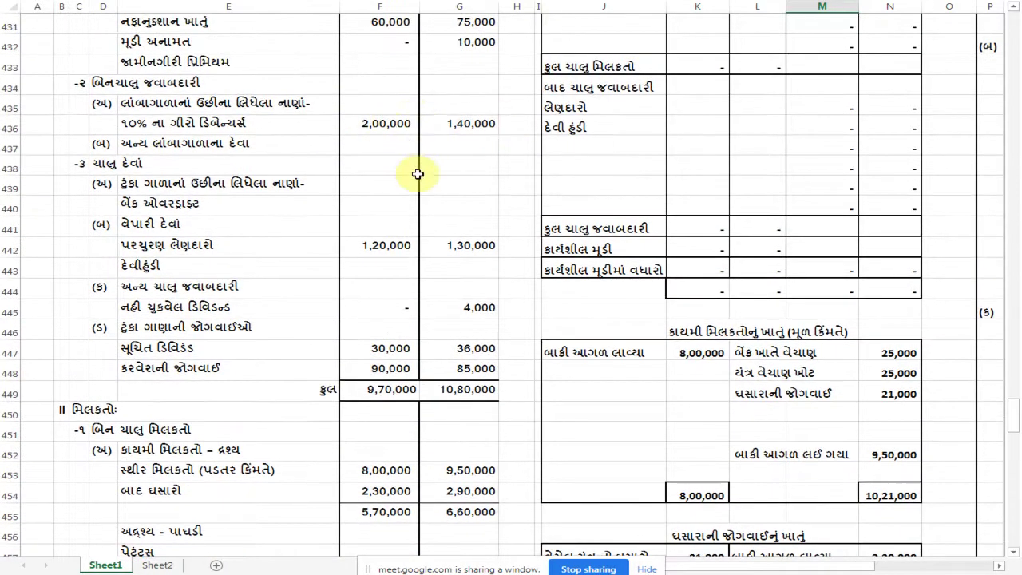
scroll(413, 164, down, 7)
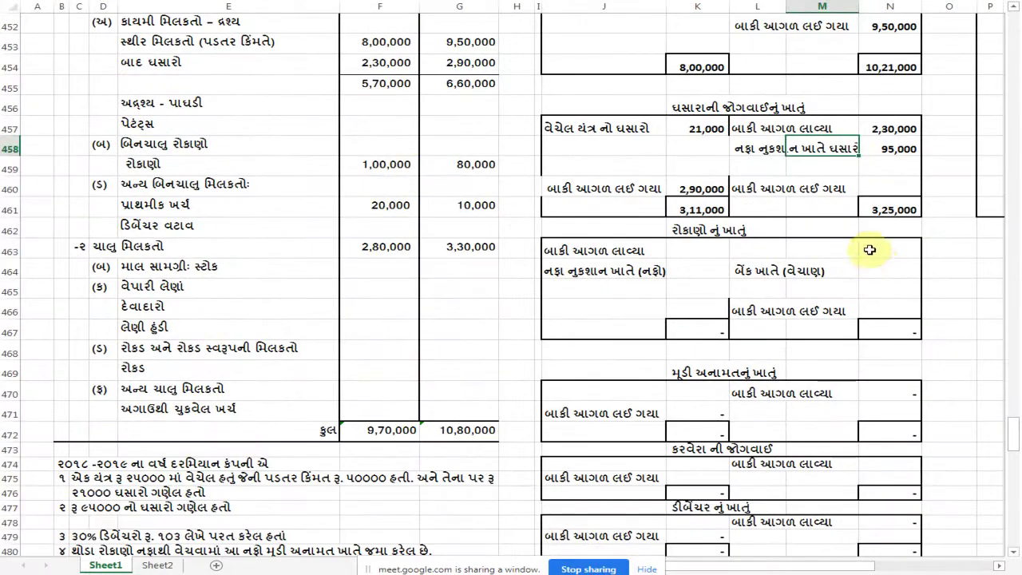
Enter the debenture account's opening balance of 2,00,000 in N478 and its closing balance of 1,40,000 in K479
click(878, 246)
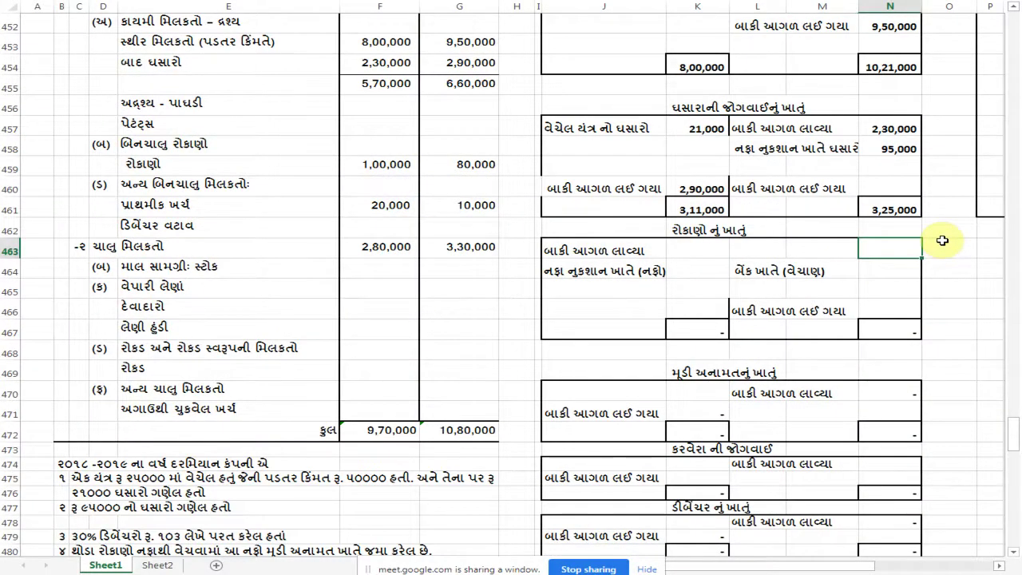
scroll(650, 269, down, 2)
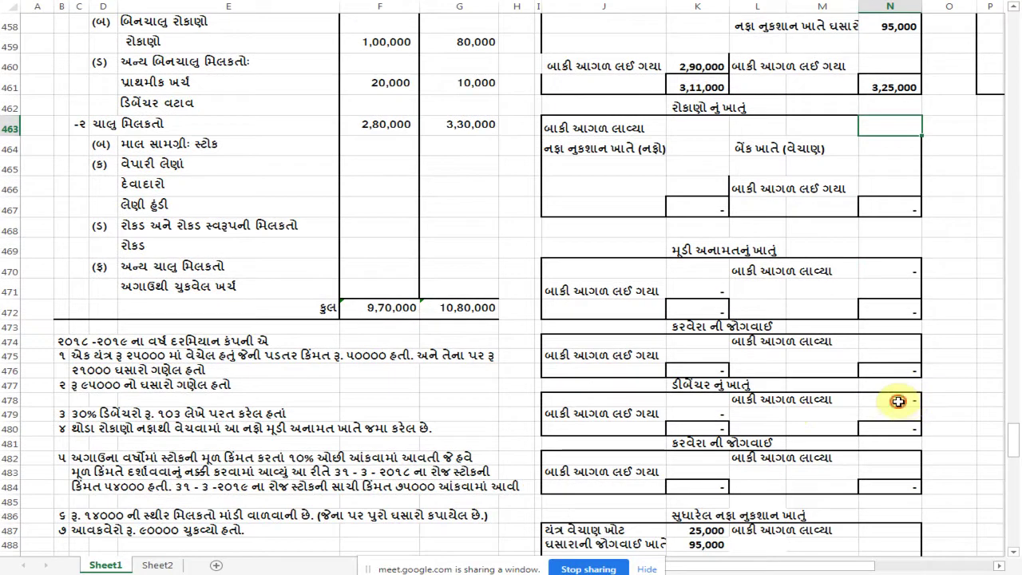
click(898, 401)
text(૨૫૦૦)
text(૦૦)
key(Return)
key(Left)
key(Left)
key(Left)
text(૧૪૦૦૦૦)
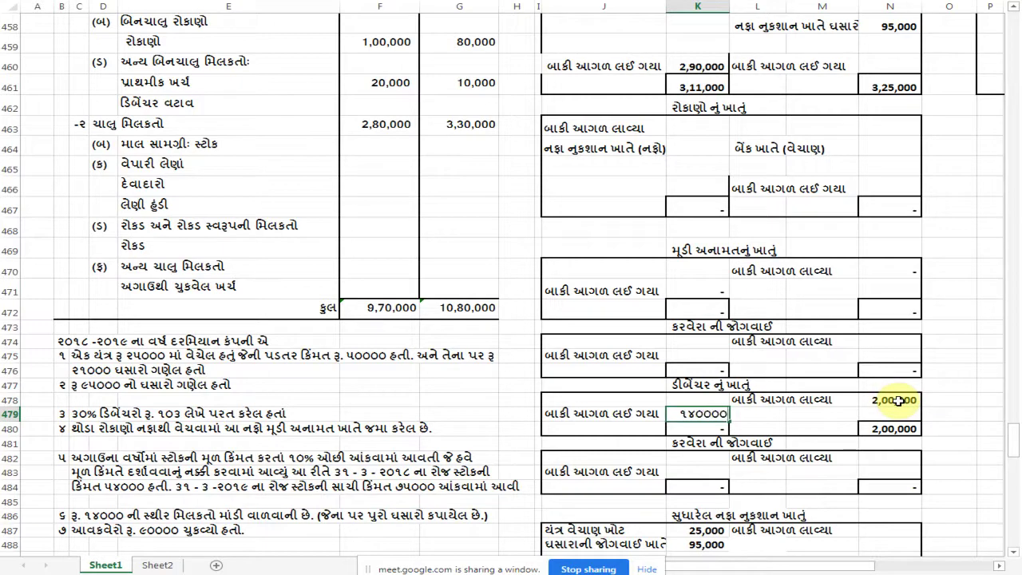
key(Return)
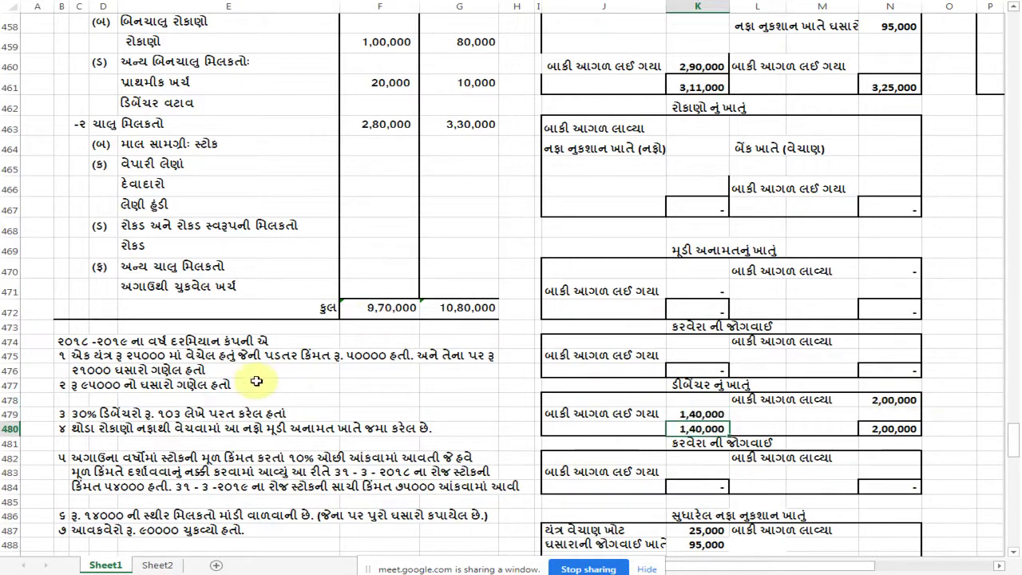
Record the debenture redemption in J478:K478 of the debenture account as બેંક ખાતે with 60,000
scroll(87, 399, down, 1)
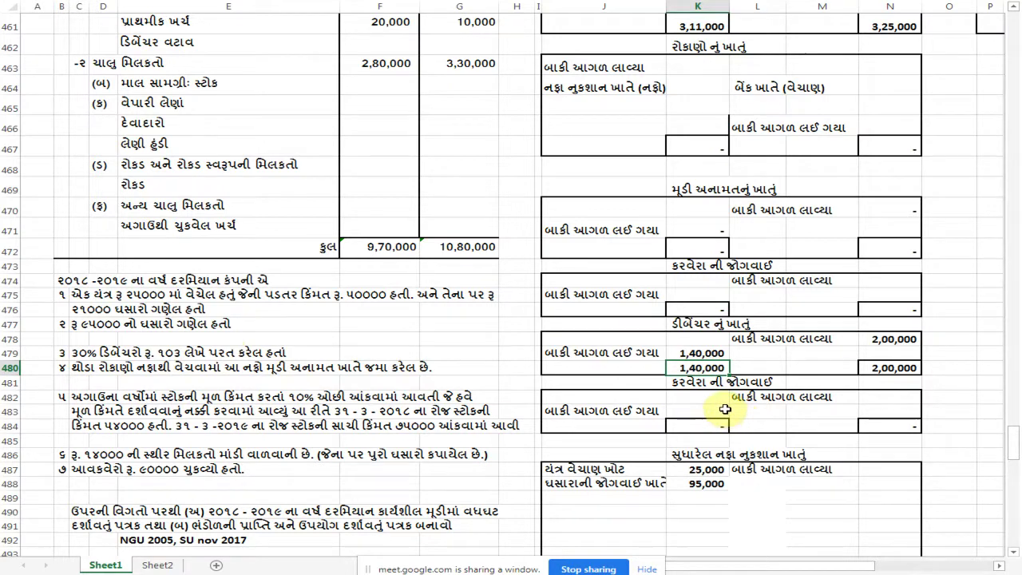
click(886, 353)
click(694, 341)
text(૬૦૦૦૦)
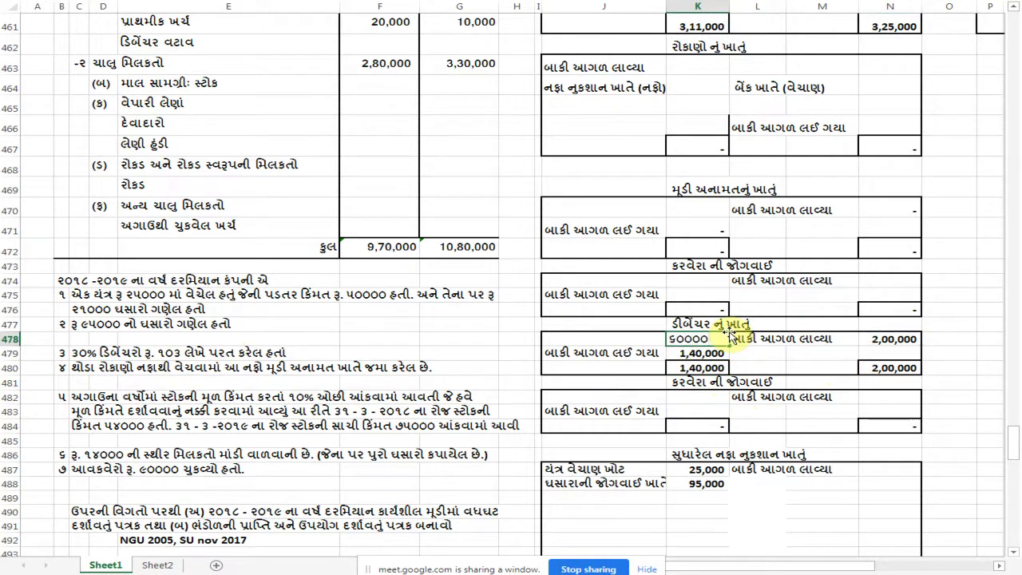
key(Return)
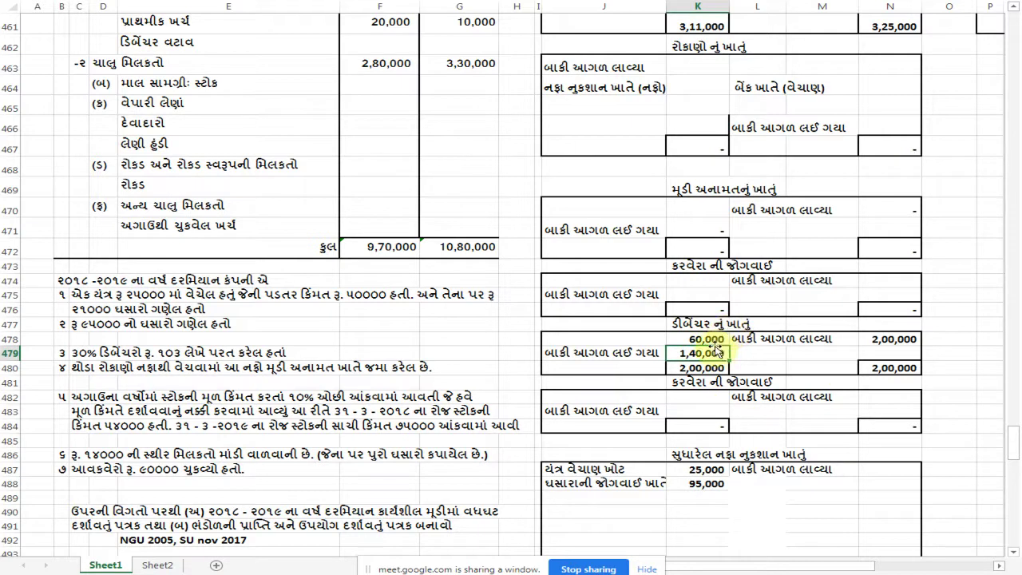
click(635, 342)
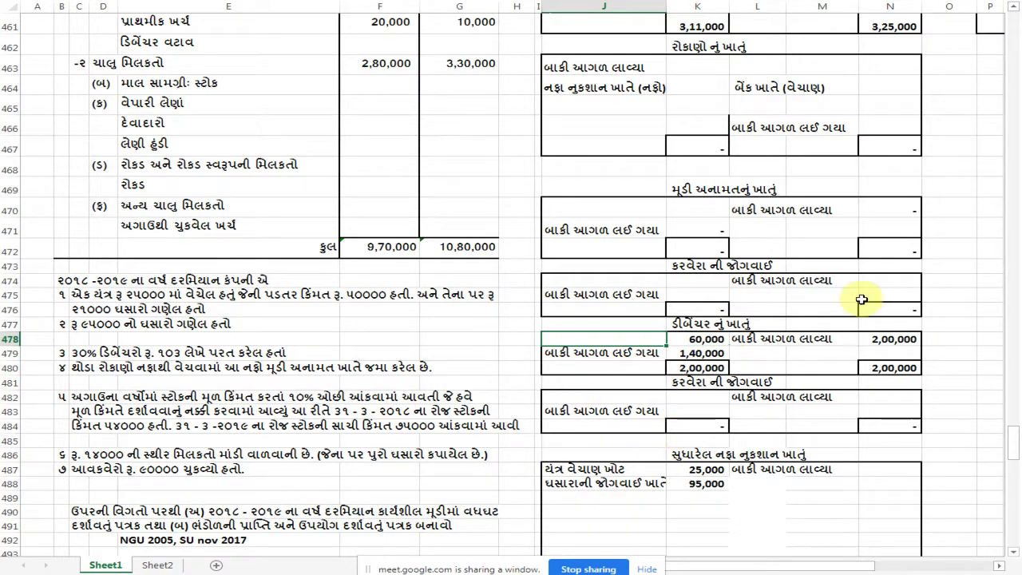
text(બેંક ખાતે)
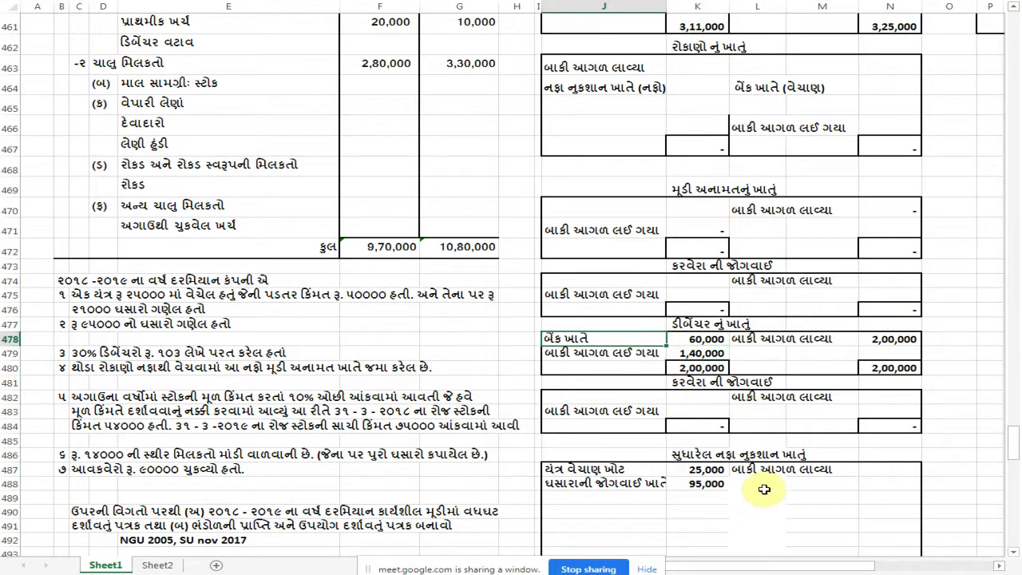
scroll(752, 461, down, 1)
scroll(752, 461, down, 2)
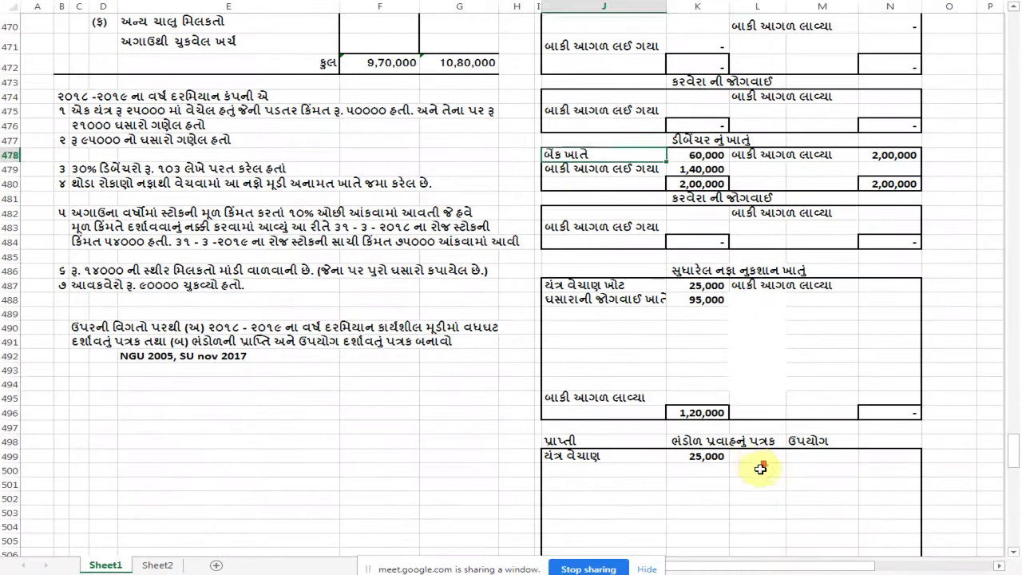
Record the debenture redemption in L499:N499 of the fund flow statement's uses side as ડિબેંચર ખાતે with 60,000
click(754, 470)
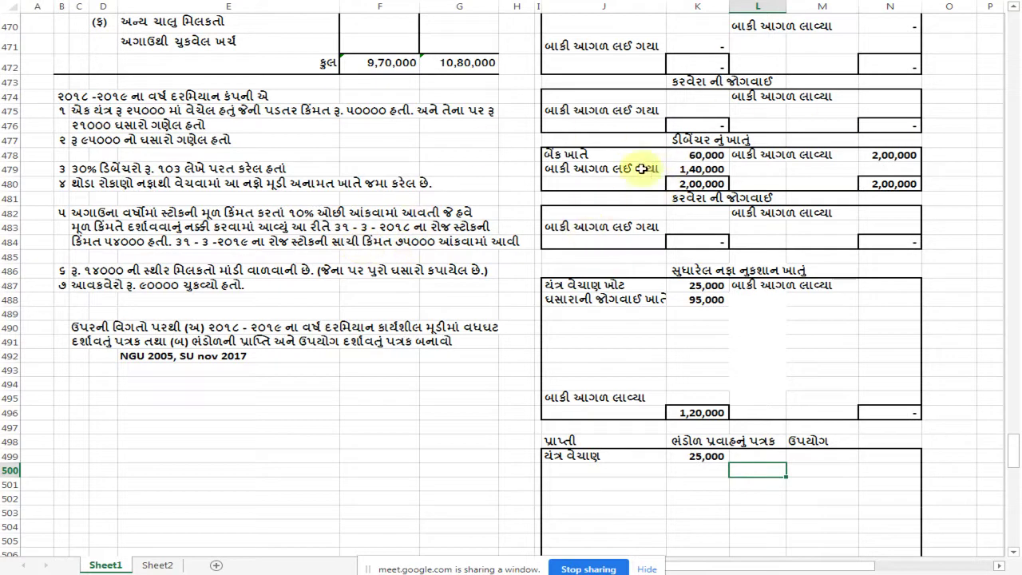
key(Up)
text(ડિબેન)
text(ર પ)
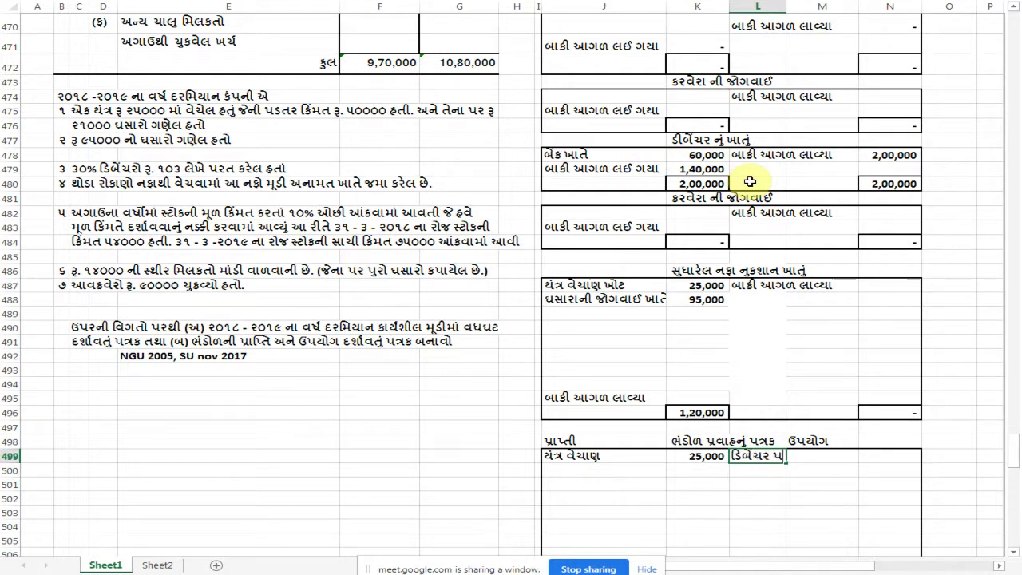
key(BackSpace)
key(BackSpace)
text(ખ)
key(Tab)
key(Tab)
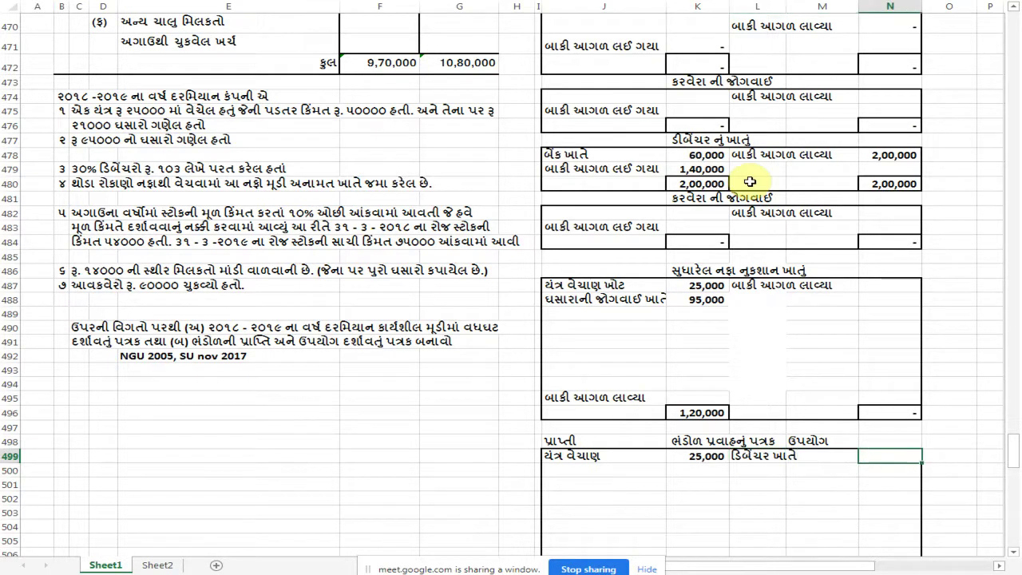
text(૬૦૦૦૦)
key(Return)
Record the redemption premium in L500:N500 of the fund flow statement's uses side as નફા નુકશાન ખાતે with 1,800
key(Tab)
key(Tab)
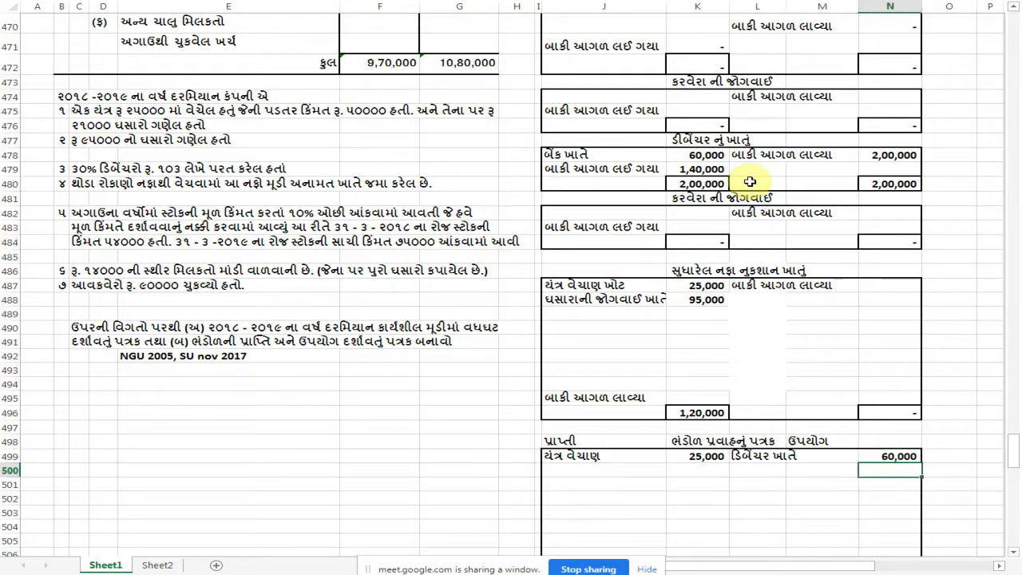
text(૧૮૦૦)
key(Return)
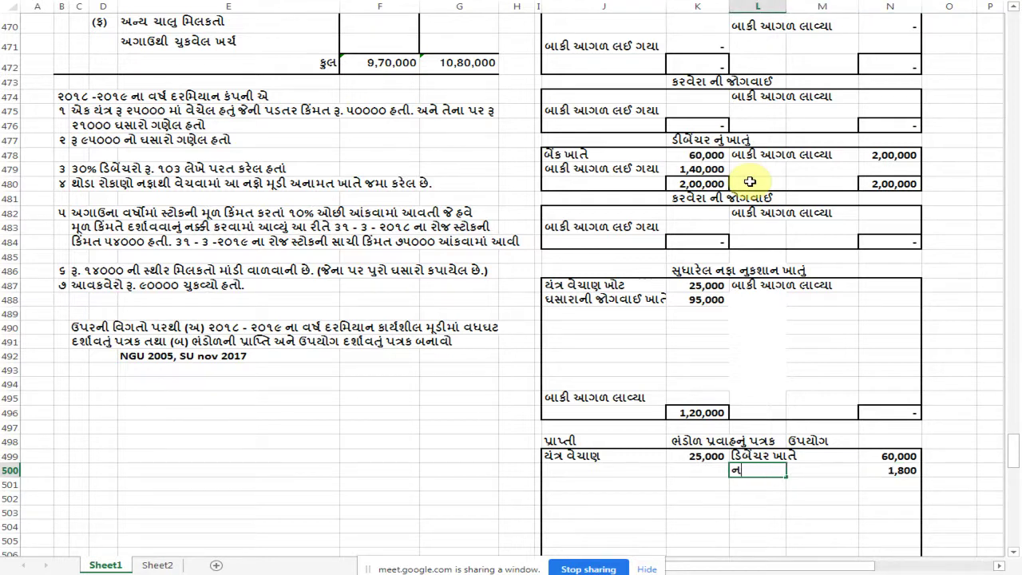
text(નફાનુકસ)
text(ાન ખાતે)
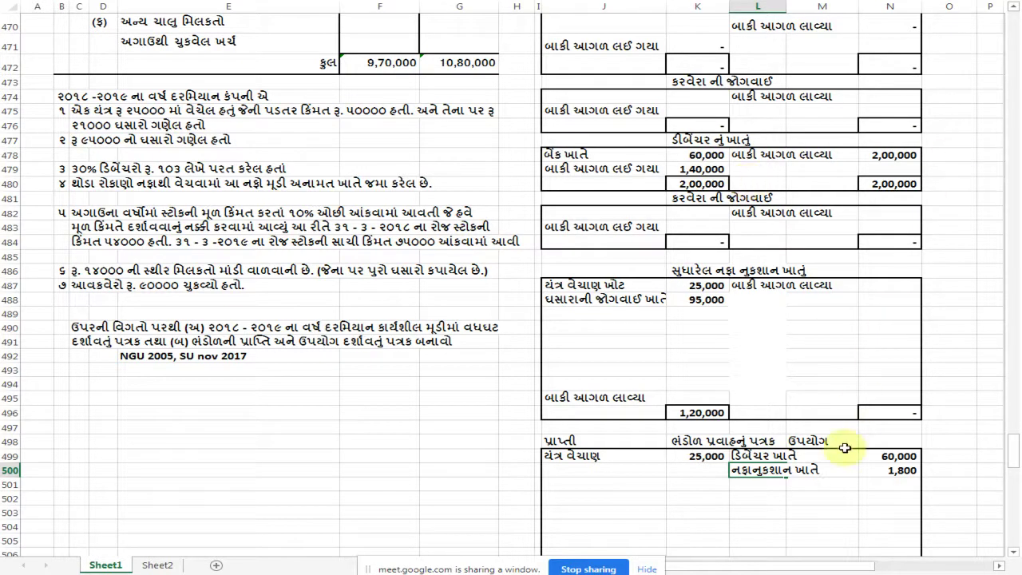
key(ctrl+Return)
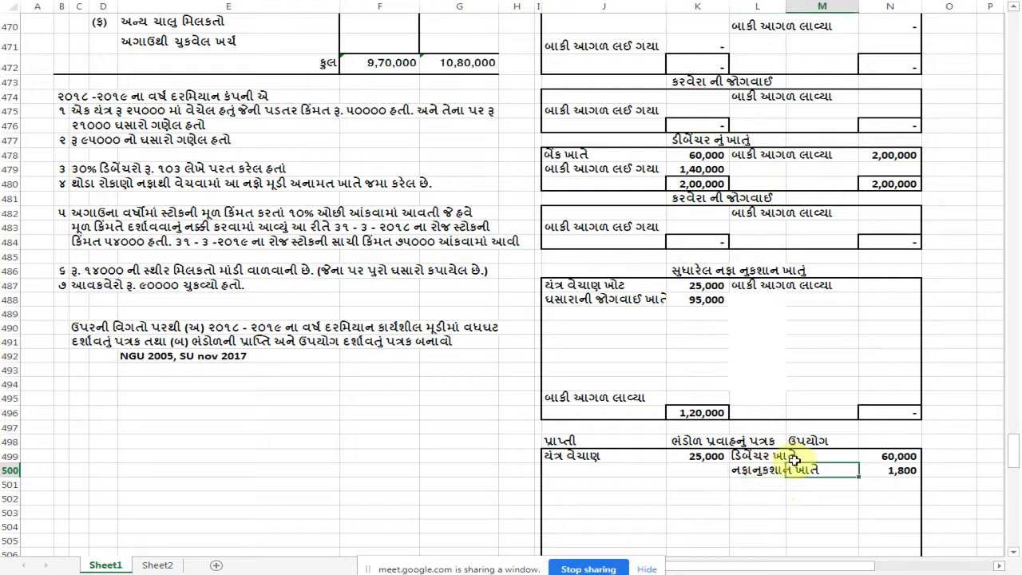
key(Delete)
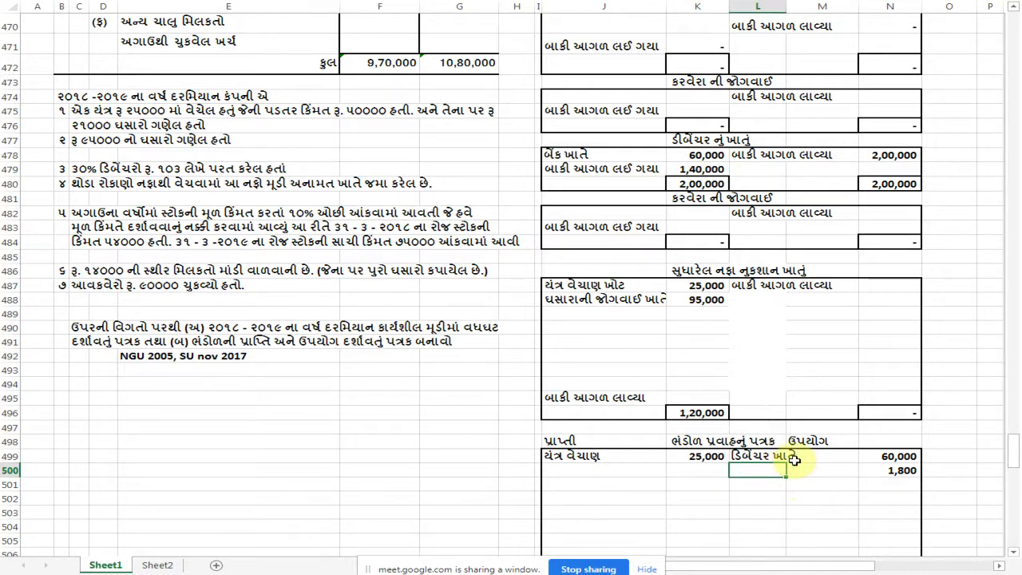
text(નફા નુકશાન ખાતે)
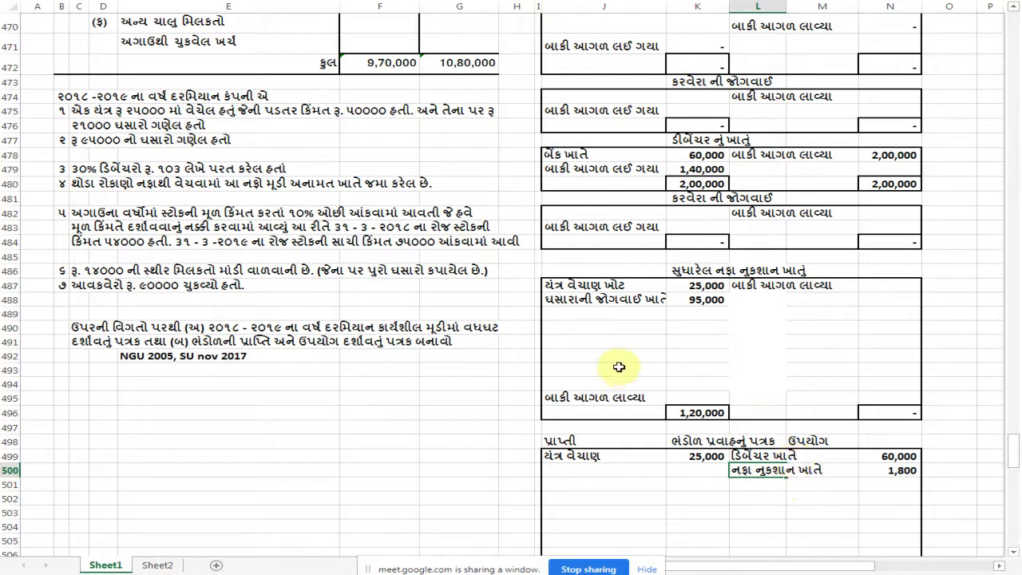
Enter the debenture redemption premium in J489:K489 of the adjusted profit and loss account as ડિબેંચર પરત પ્રિમિયમખાતે with 1,800
click(558, 313)
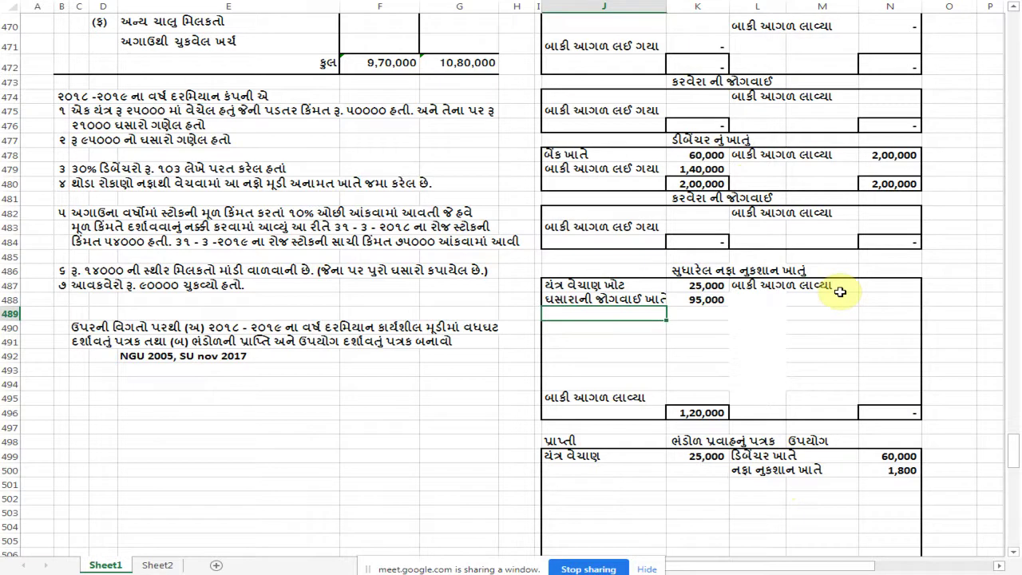
text(ડિબેંચર પરત પ્રિ)
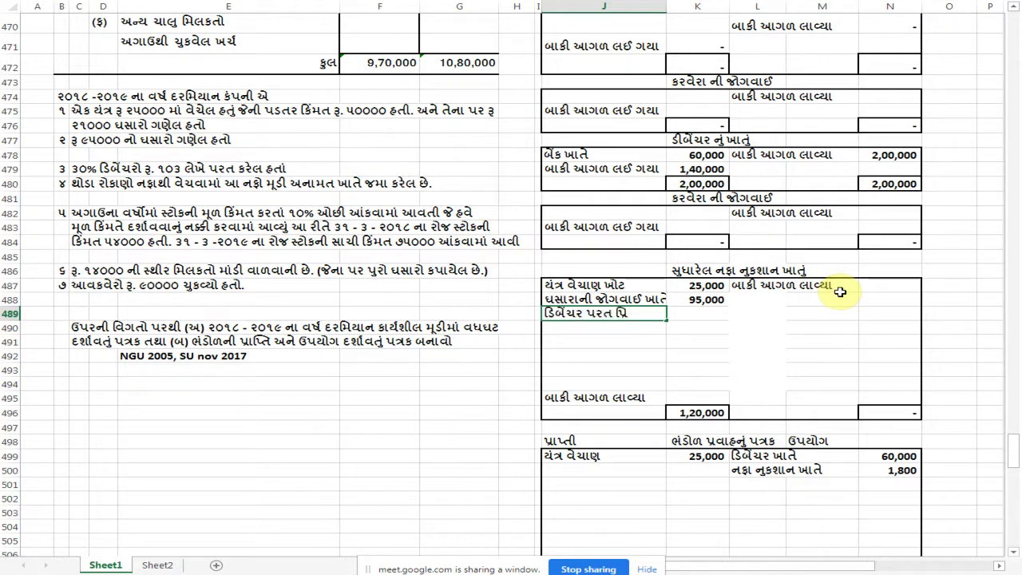
text(મિયમ્ક)
key(BackSpace)
key(BackSpace)
text(કખાતે)
key(BackSpace)
key(BackSpace)
key(BackSpace)
key(BackSpace)
key(BackSpace)
text(ાતે)
key(Tab)
text(૧૮૦૦)
key(Return)
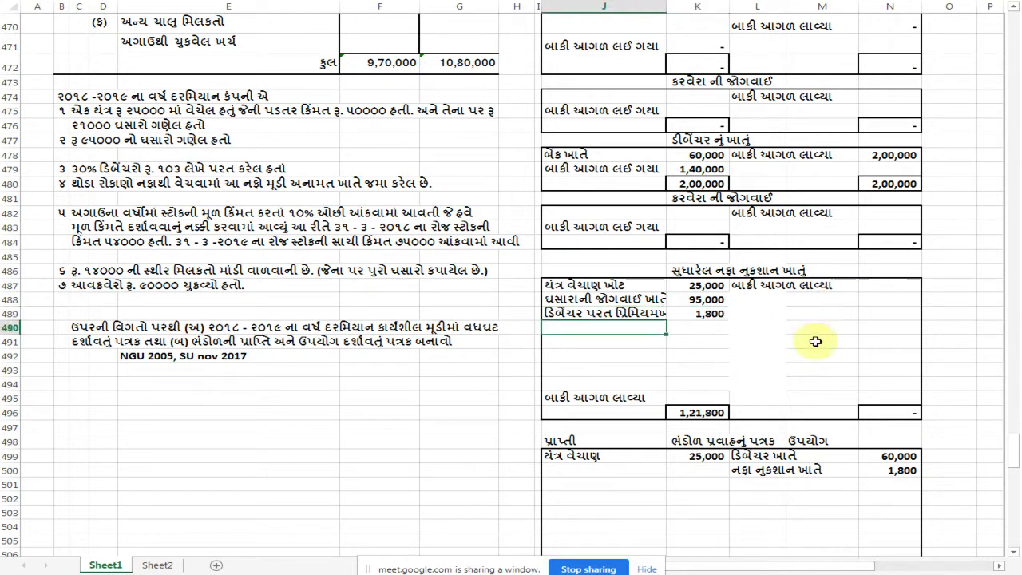
scroll(391, 391, up, 1)
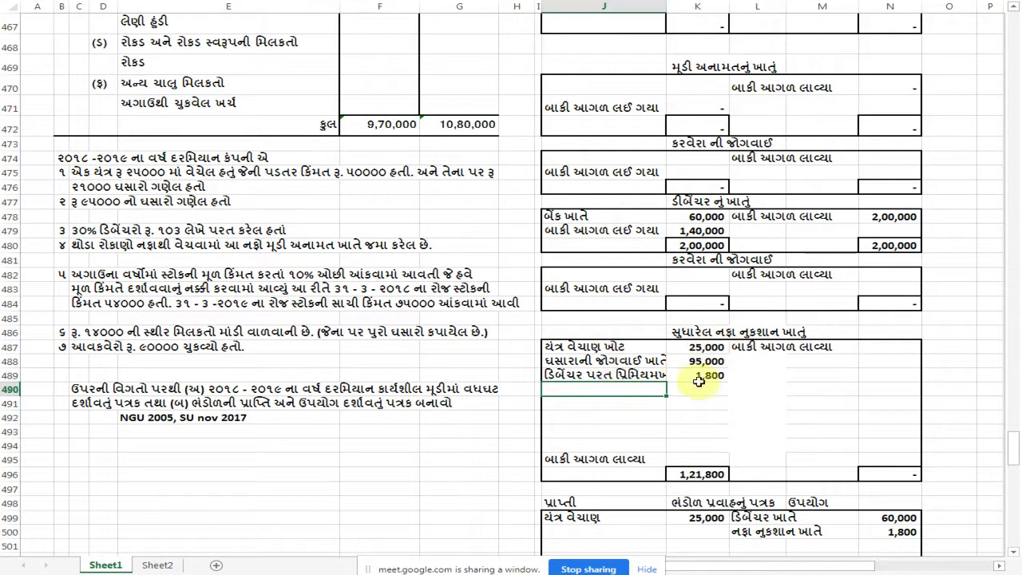
click(691, 376)
scroll(707, 447, down, 1)
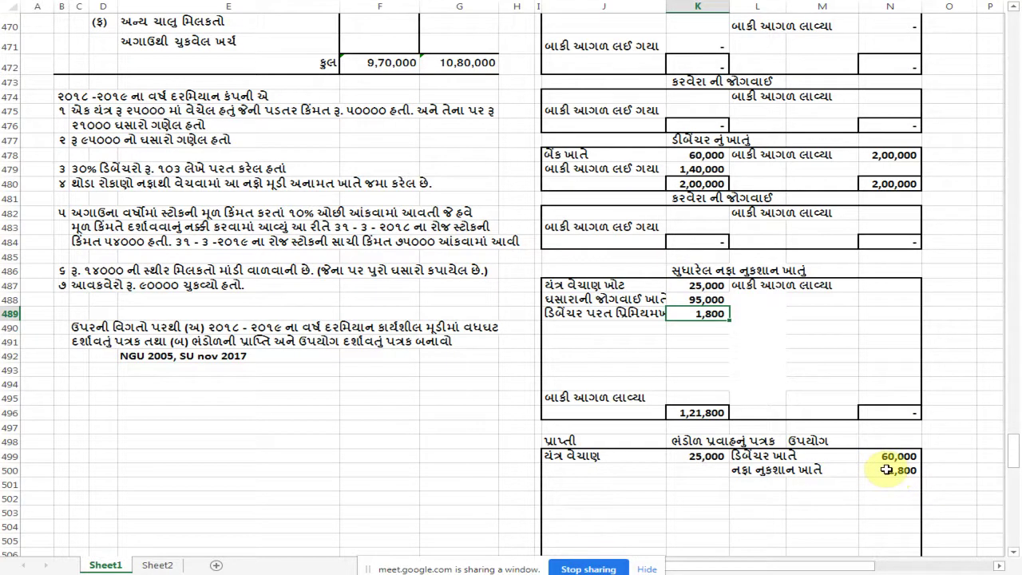
Enter the investments account's opening balance of 1,00,000 in K463 and its closing balance of 80,000 in N466
scroll(328, 375, up, 2)
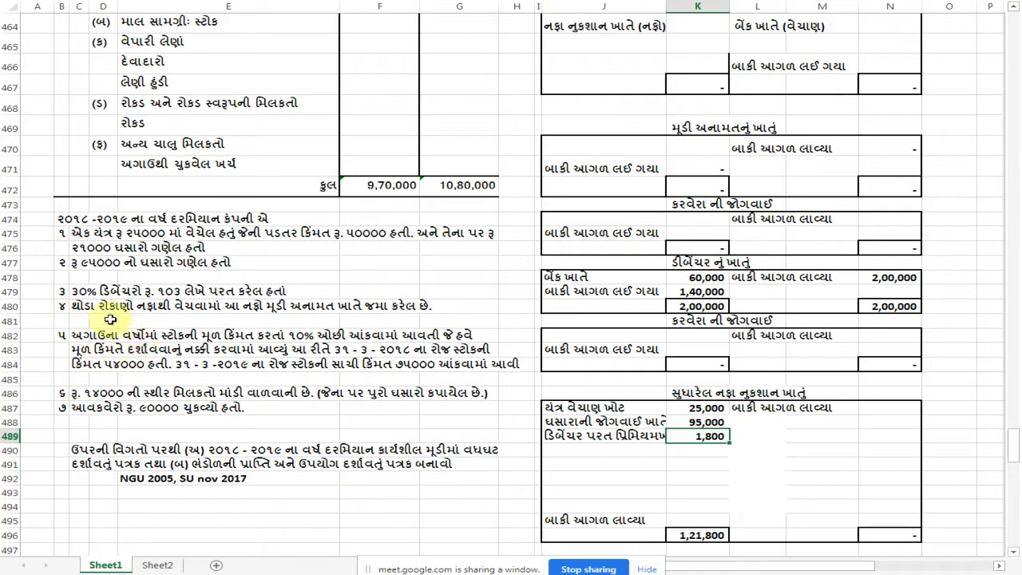
scroll(559, 226, up, 2)
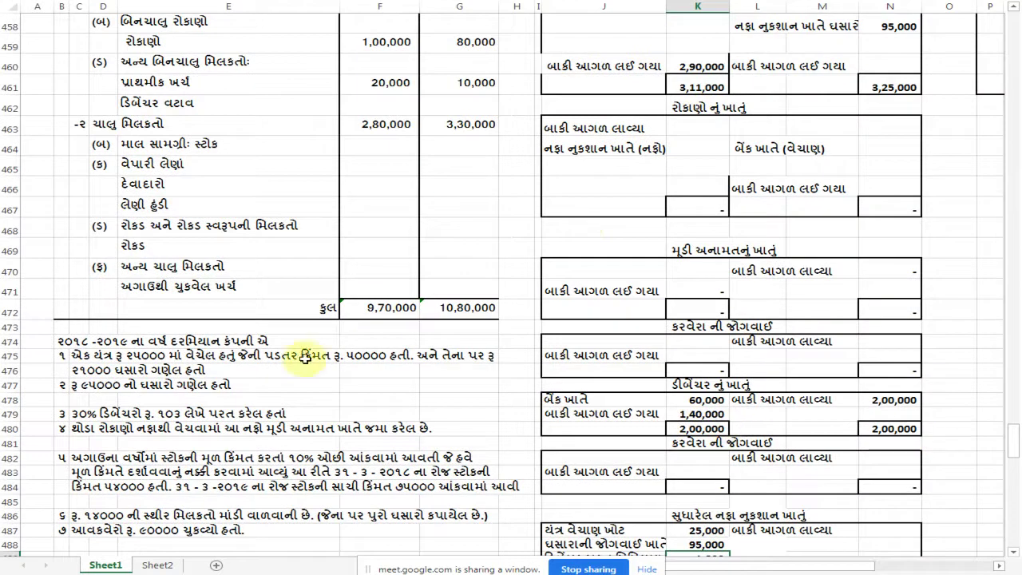
scroll(144, 419, down, 1)
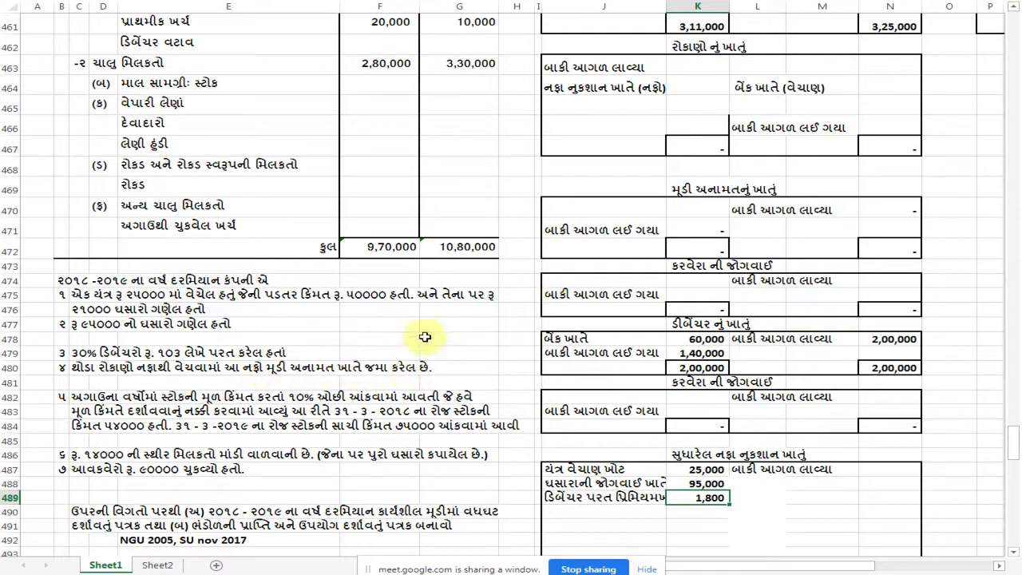
scroll(322, 367, up, 4)
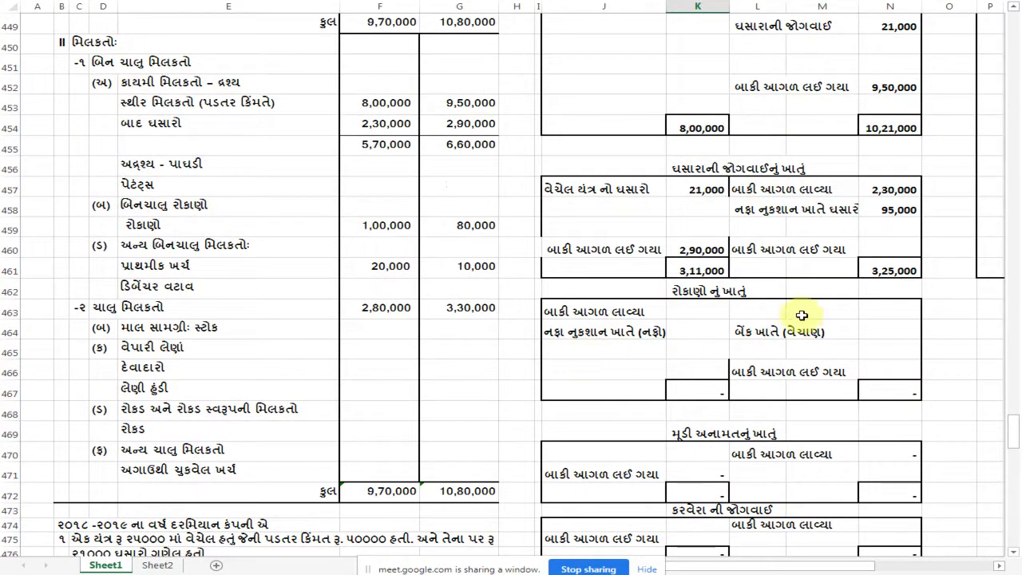
click(693, 313)
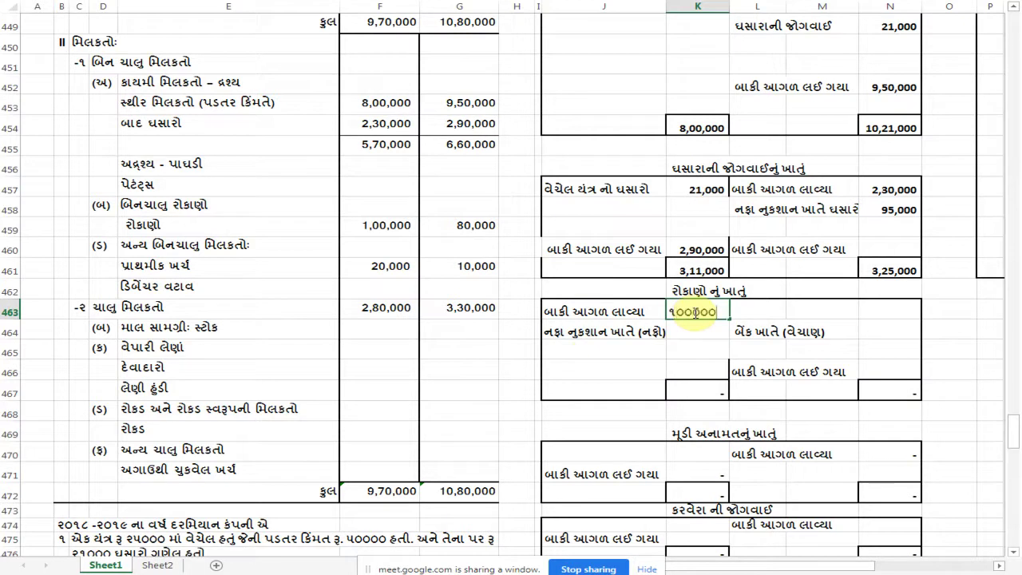
key(Return)
key(Right)
key(Right)
key(Right)
key(Down)
key(Down)
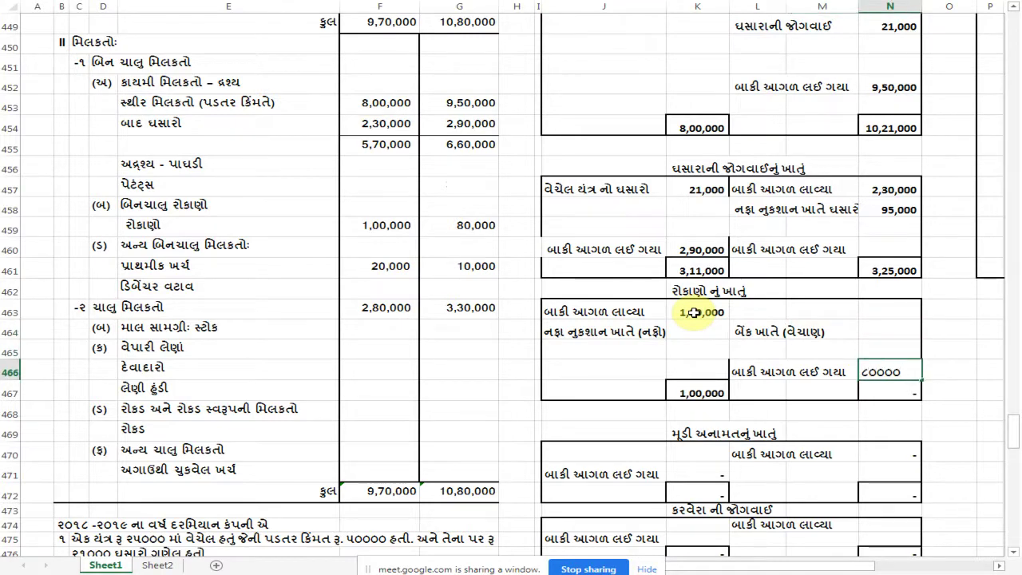
key(Return)
Enter the capital reserve account's closing balance of 10,000 in K471, taken from the 2019 balance sheet
scroll(276, 378, down, 3)
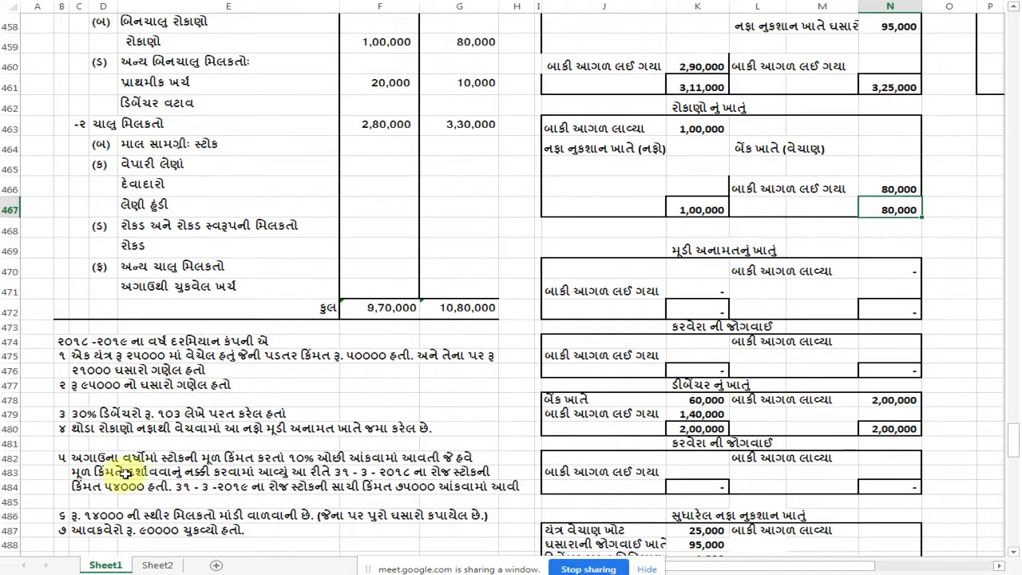
scroll(114, 444, down, 1)
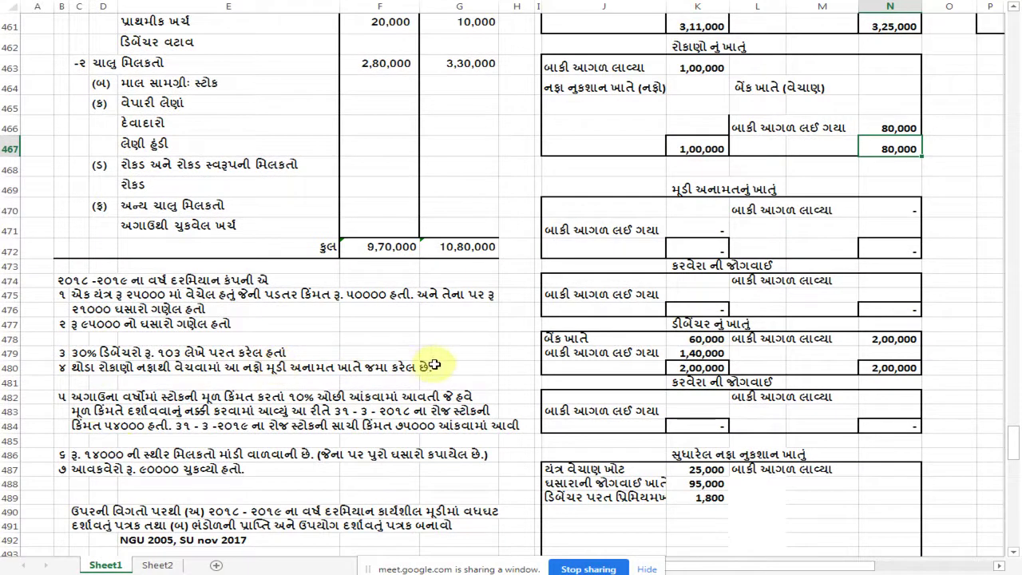
scroll(435, 361, up, 4)
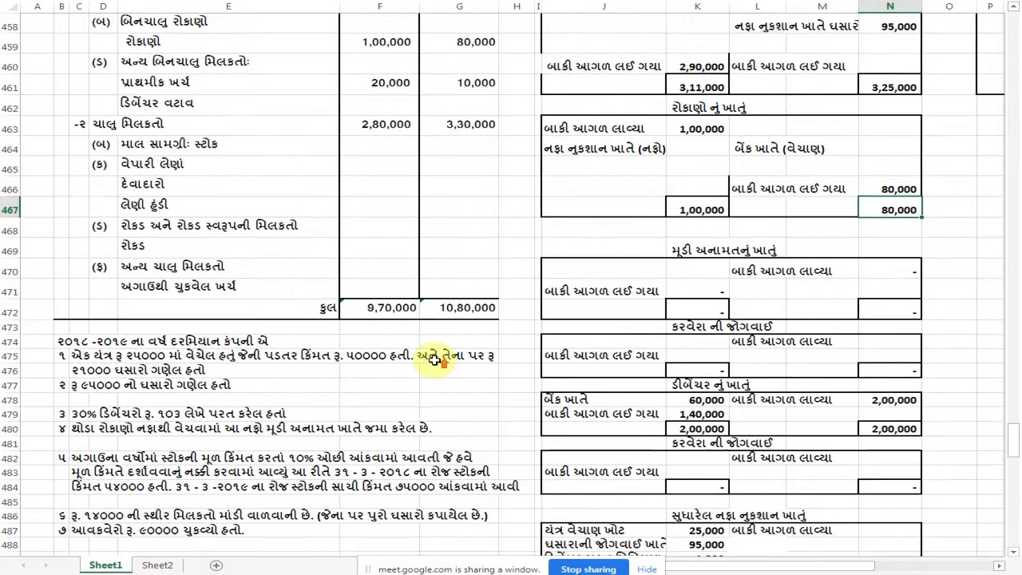
scroll(434, 361, up, 5)
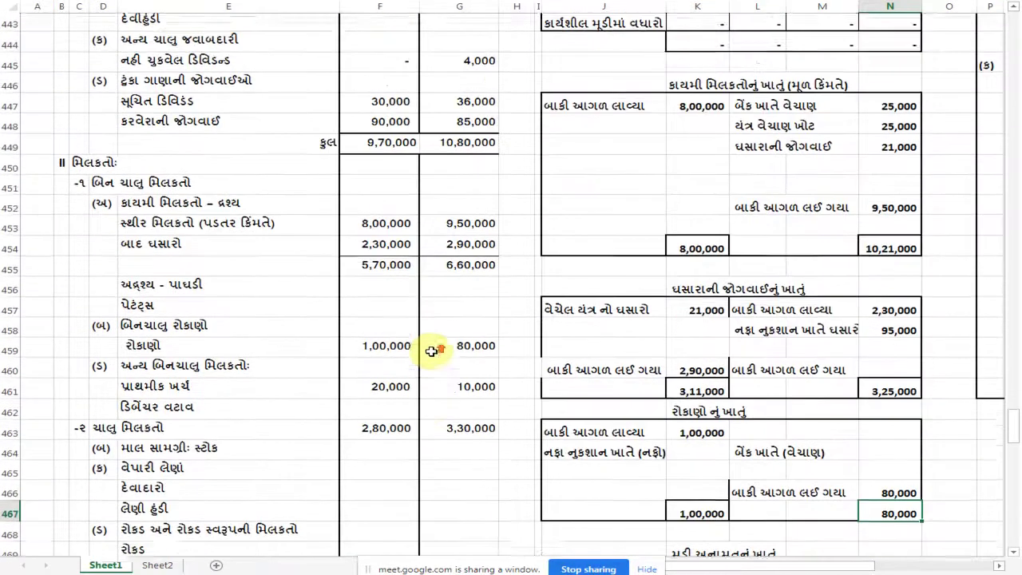
scroll(422, 332, up, 3)
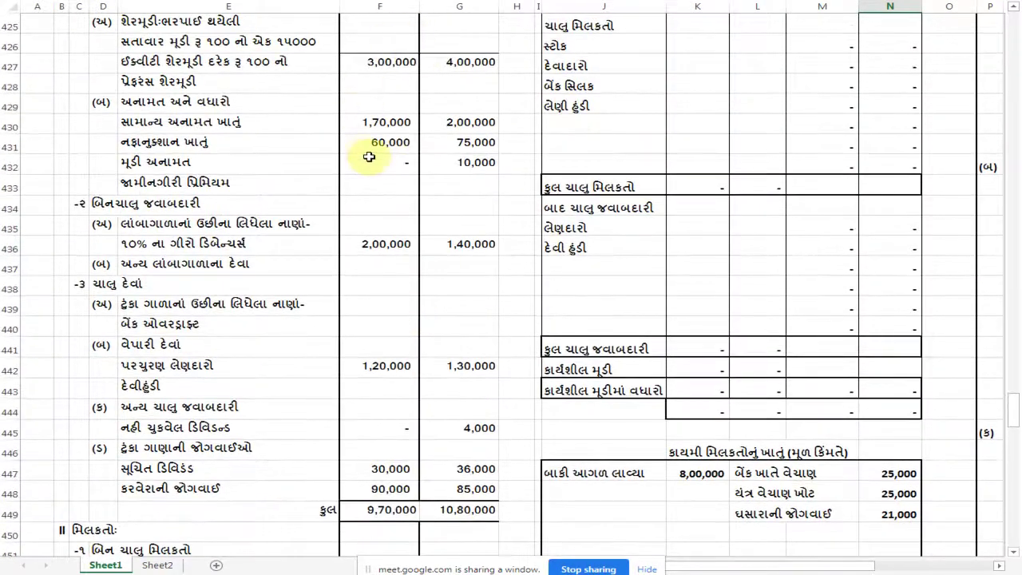
click(375, 164)
click(459, 166)
scroll(467, 168, down, 9)
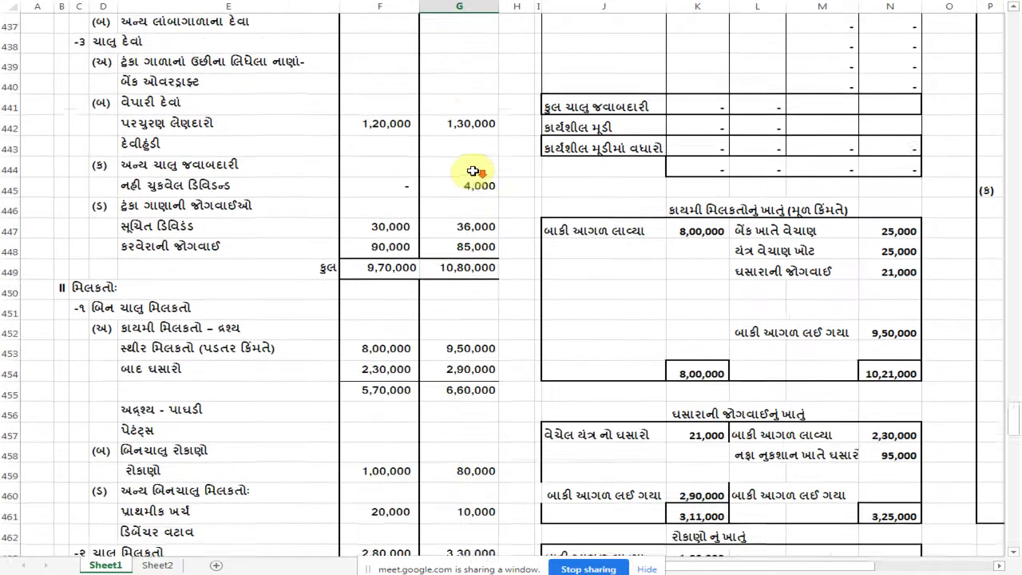
scroll(473, 170, down, 4)
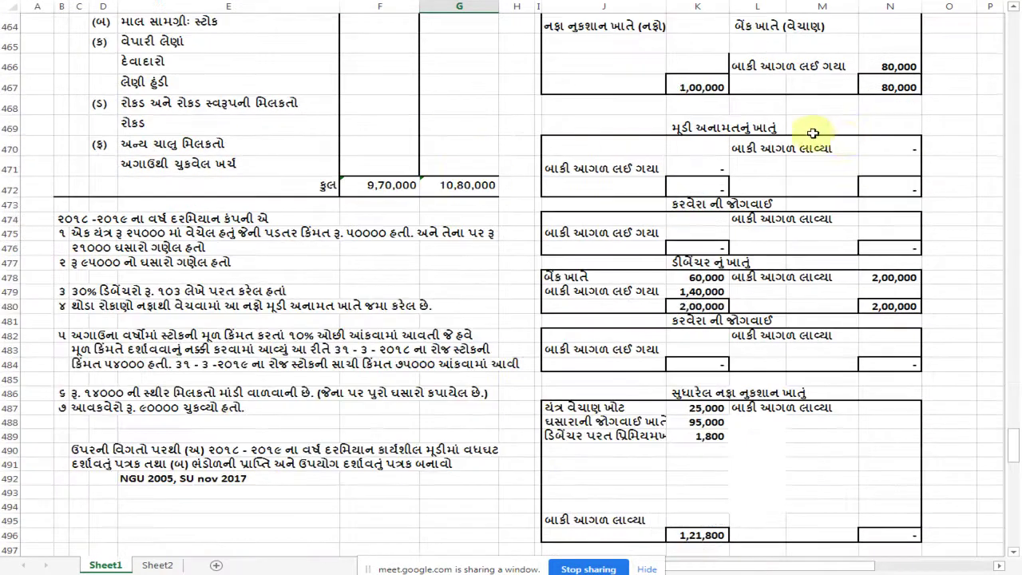
click(886, 147)
click(699, 166)
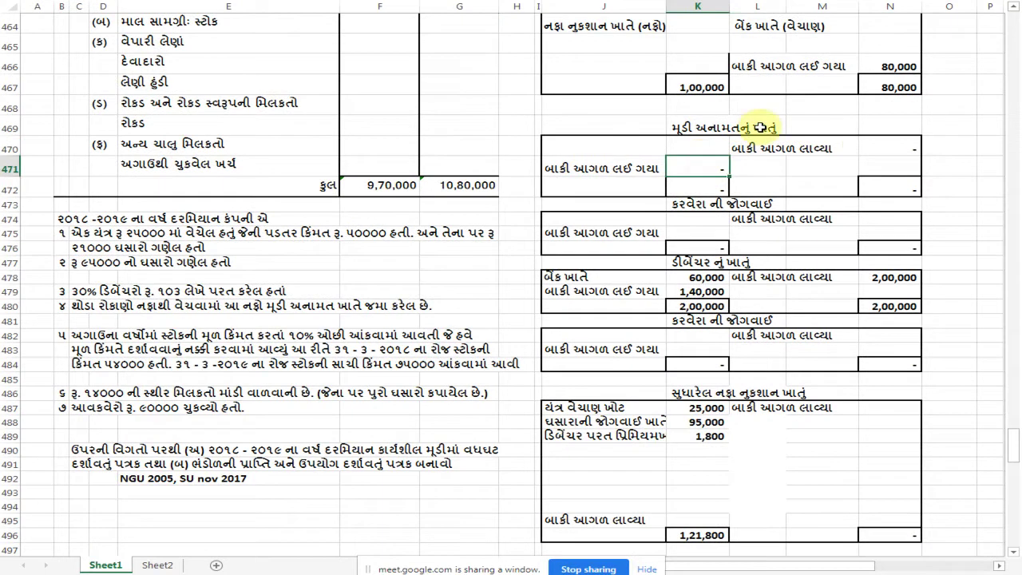
key(Return)
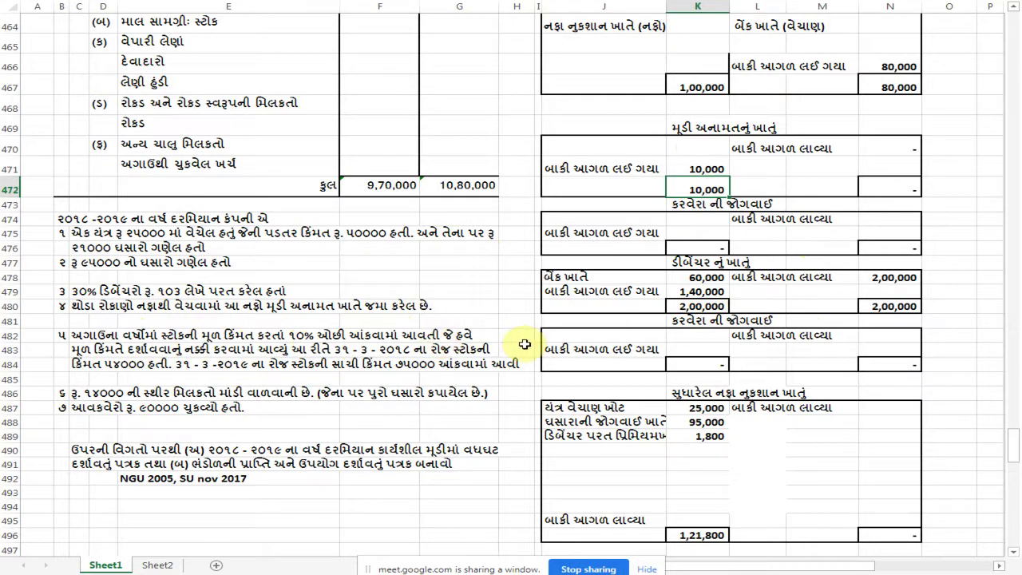
Examine adjustment 5 on the stock undervaluation and the stock values it gives for 31-3-2018 and 31-3-2019
scroll(786, 319, up, 1)
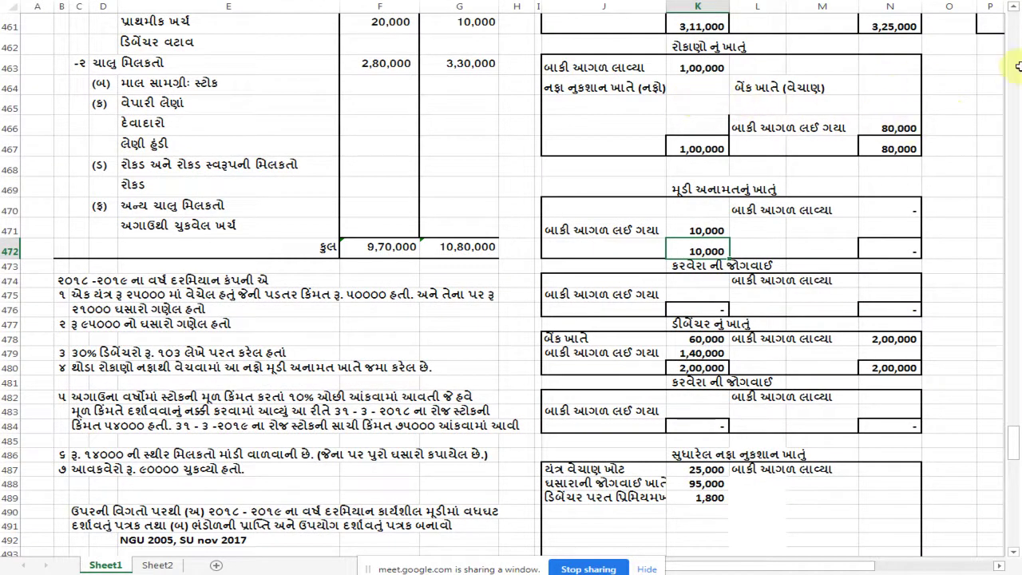
scroll(148, 375, down, 1)
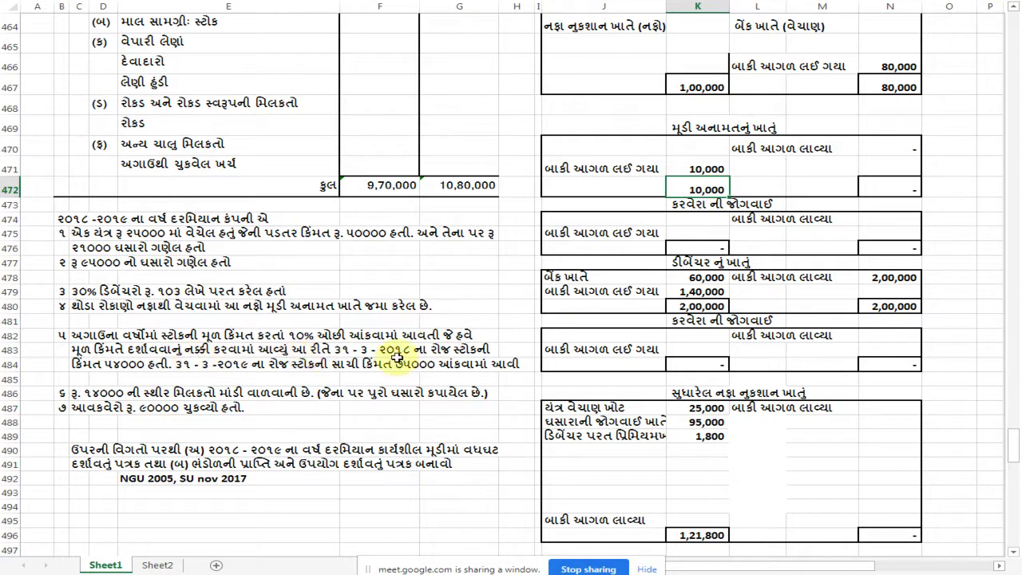
click(121, 365)
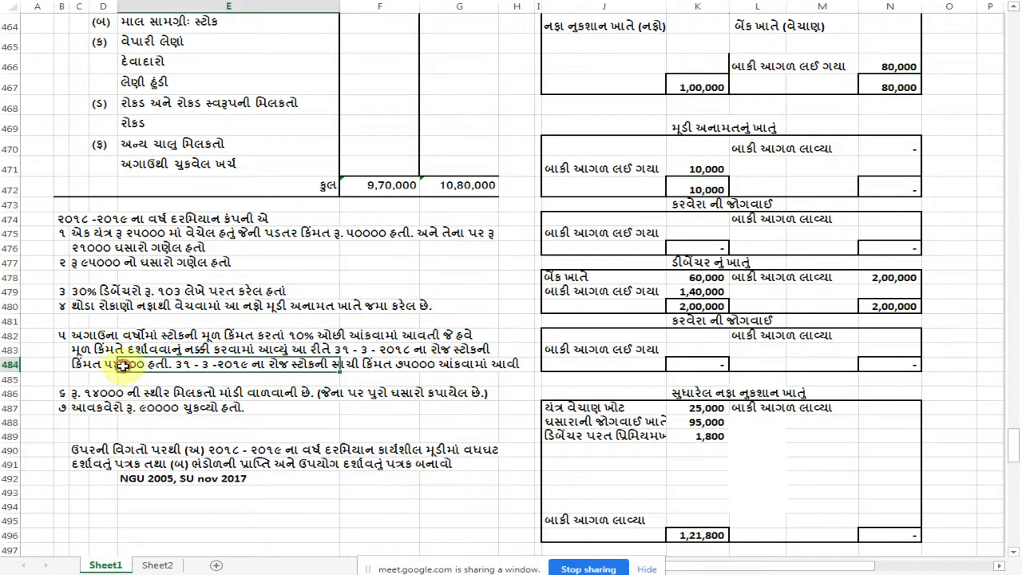
click(94, 366)
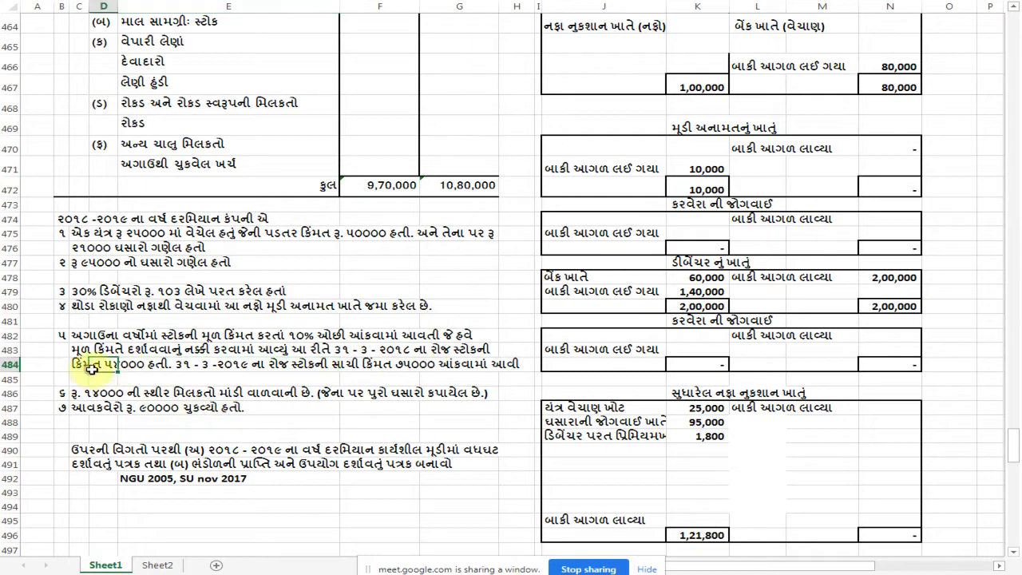
click(204, 366)
click(96, 366)
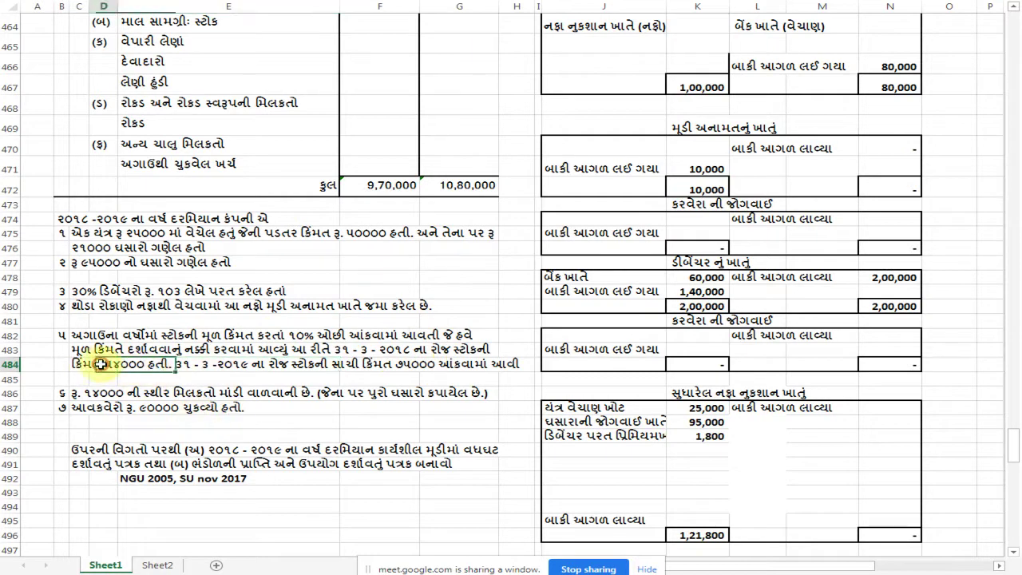
click(266, 421)
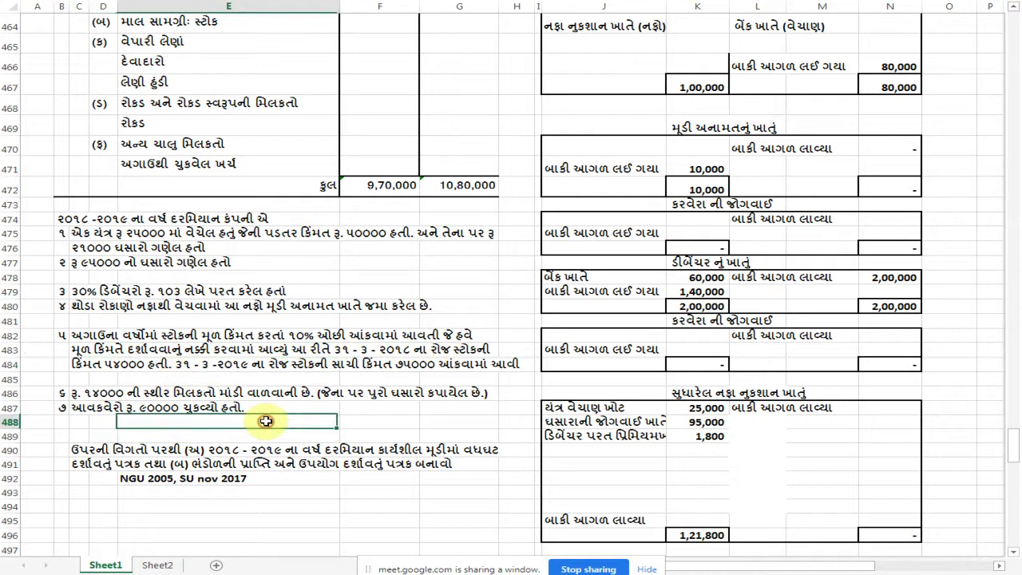
Study the 10% stock undervaluation rule in adjustment 5 against the ૫૪૦૦૦ stock value stated for 31-3-2018
click(98, 365)
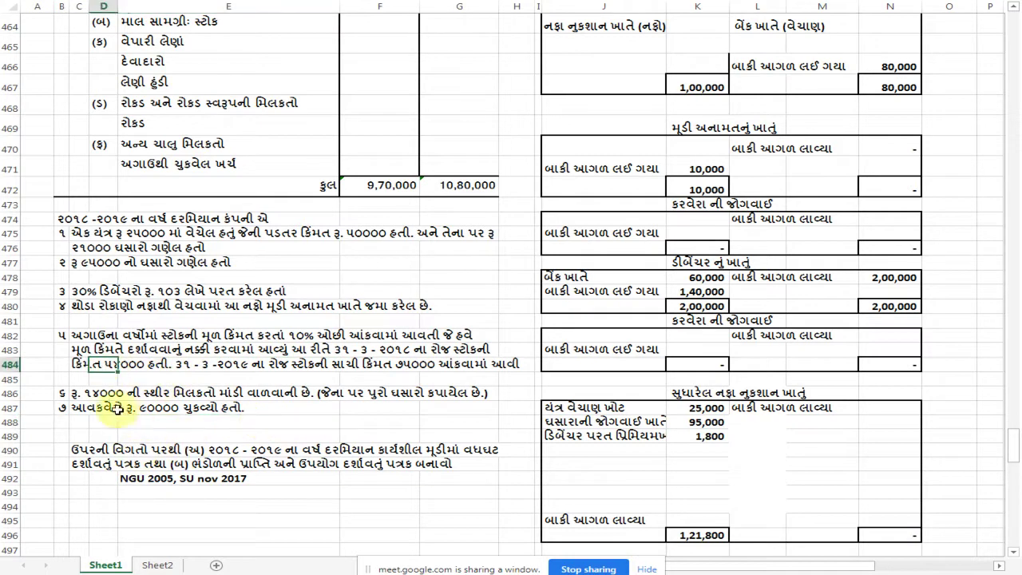
click(78, 366)
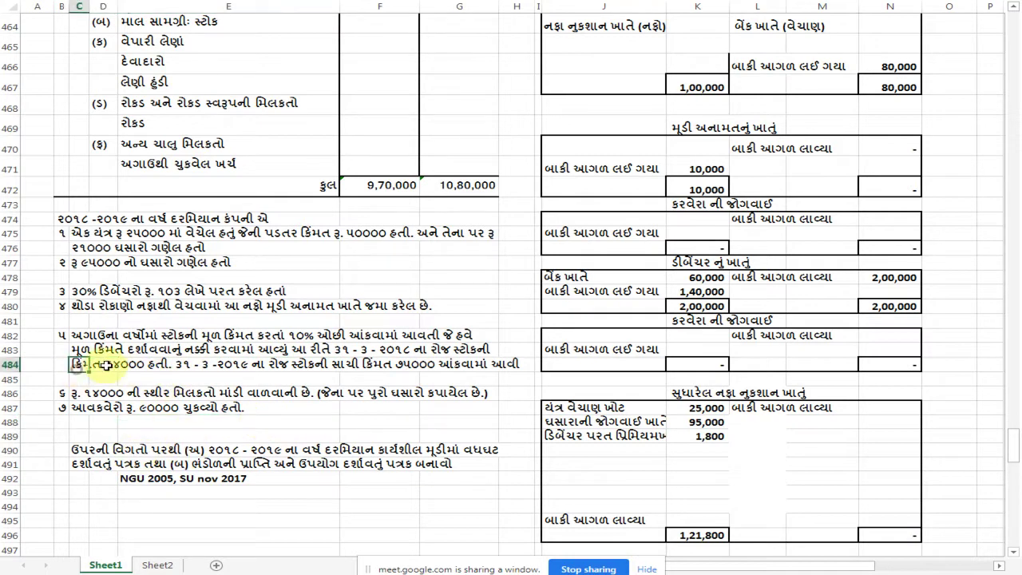
click(290, 335)
click(122, 366)
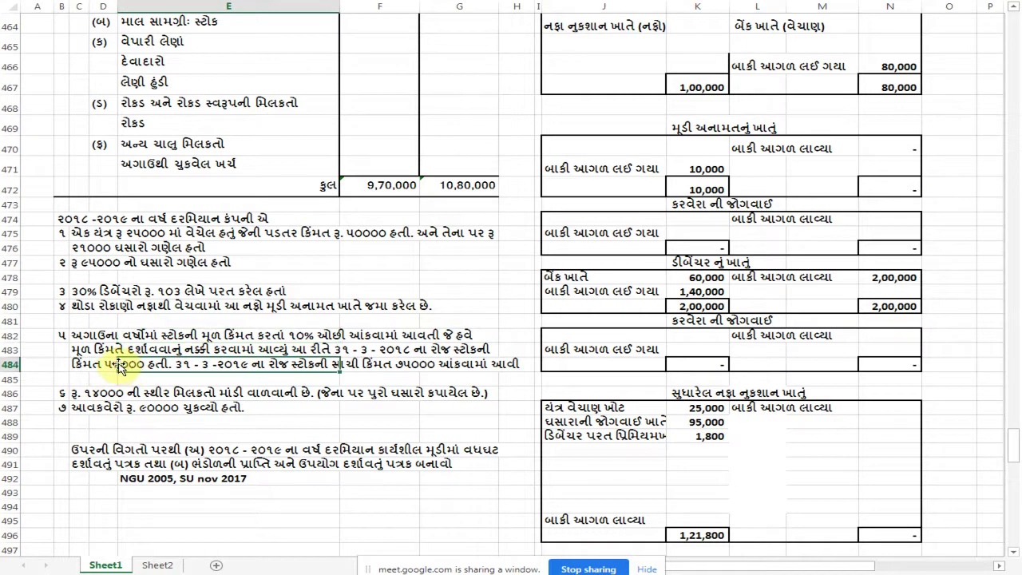
click(98, 367)
click(79, 367)
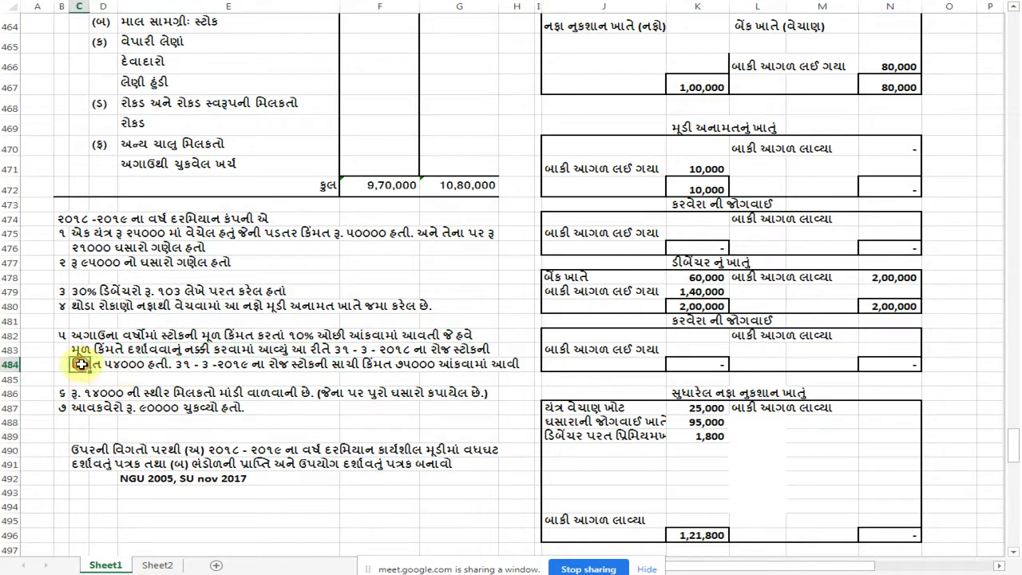
click(102, 365)
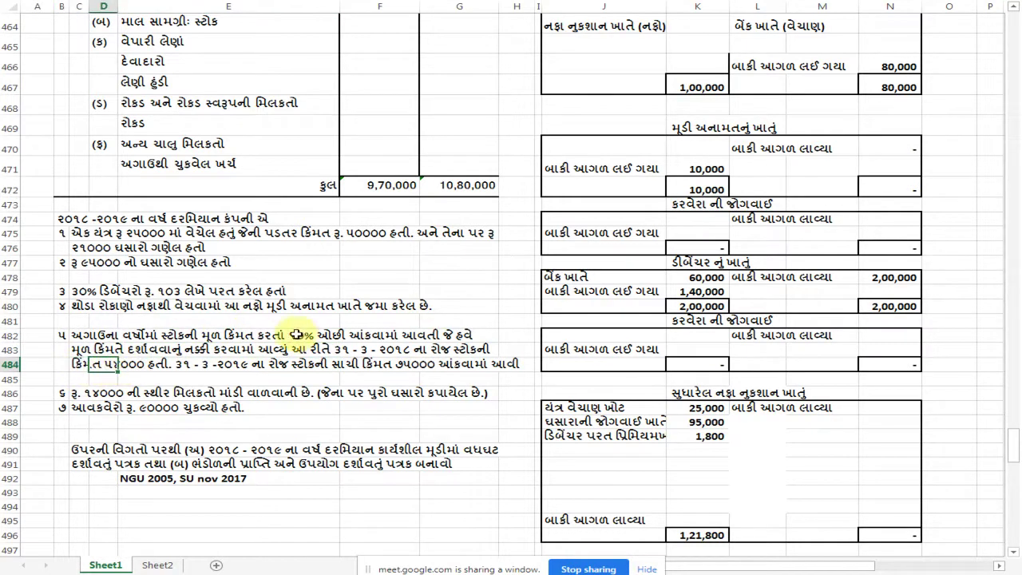
click(289, 335)
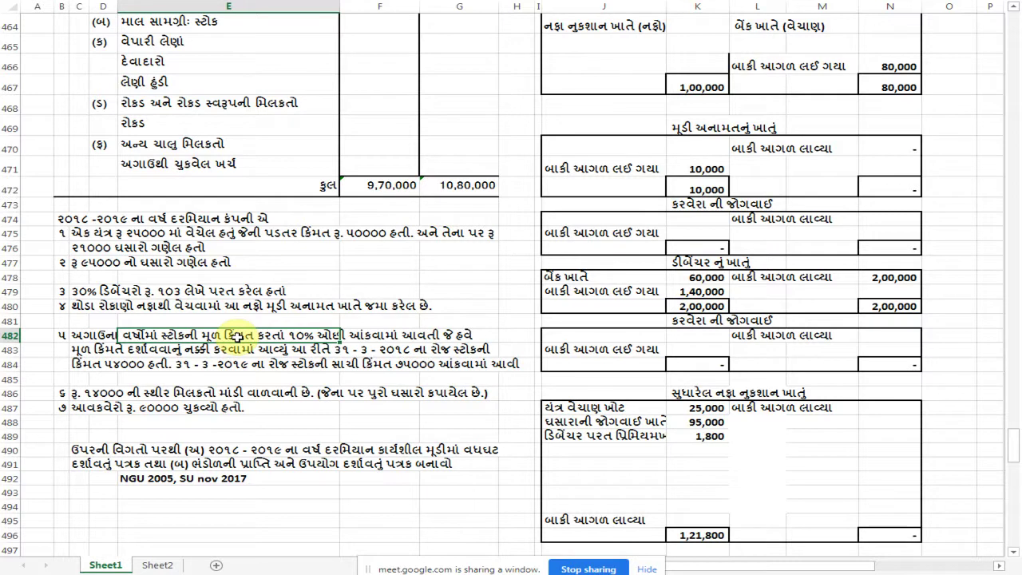
click(100, 355)
click(198, 354)
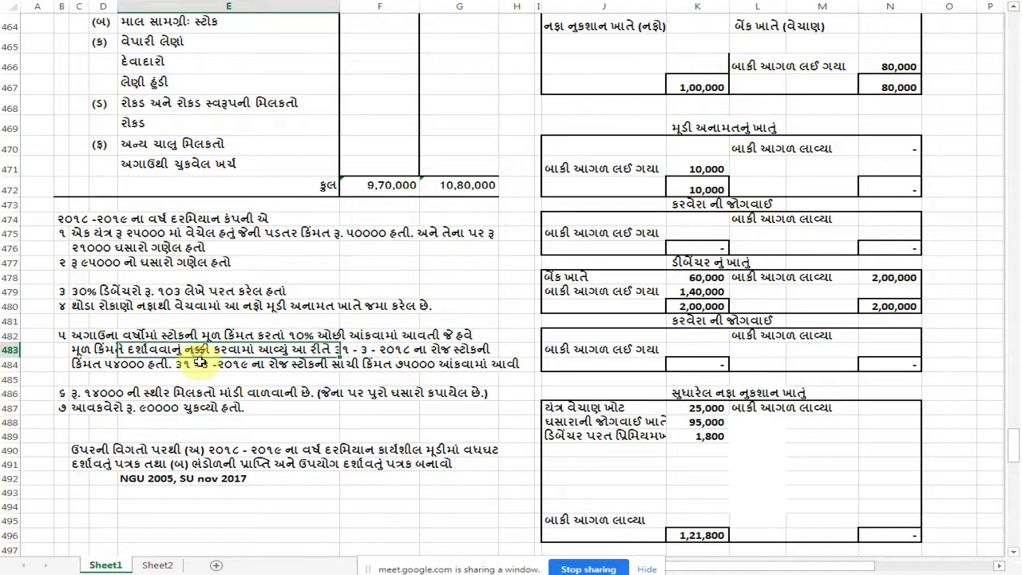
click(121, 364)
click(114, 370)
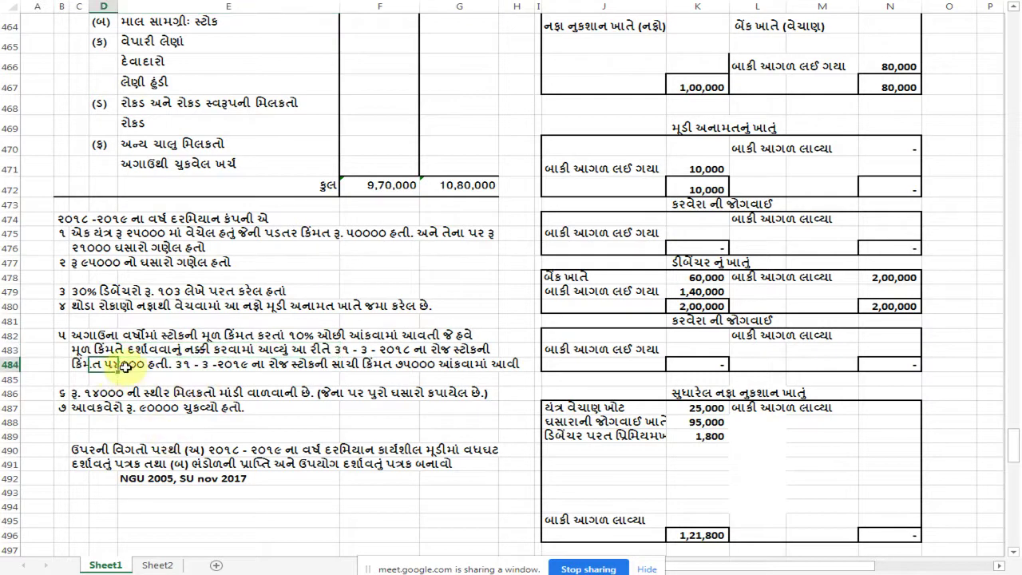
click(138, 364)
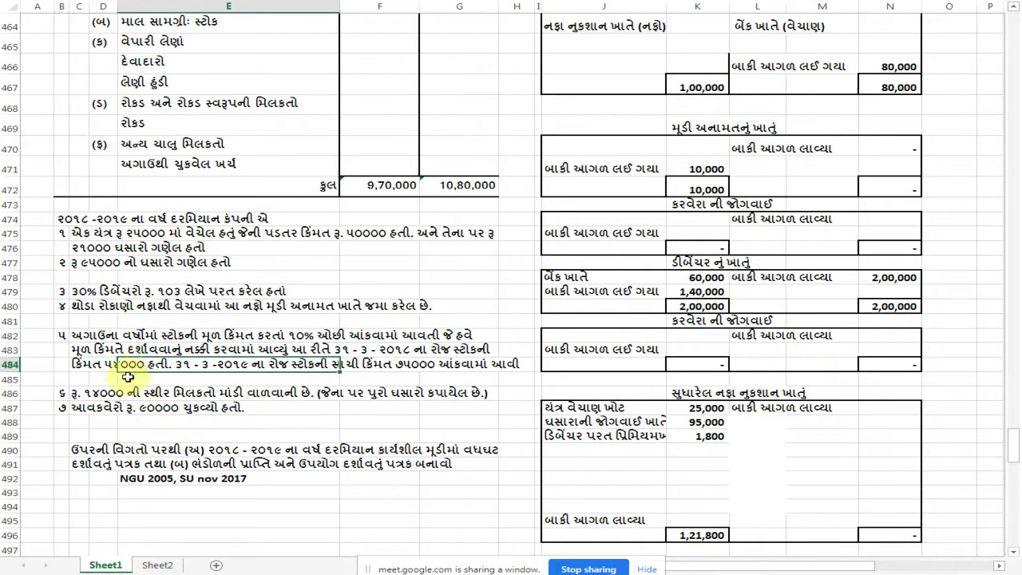
click(112, 364)
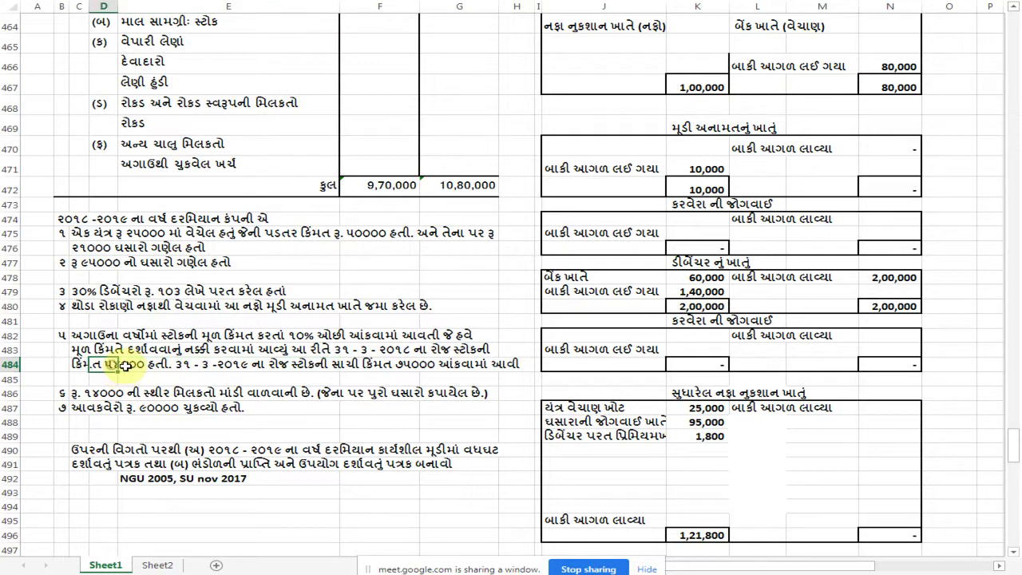
click(125, 366)
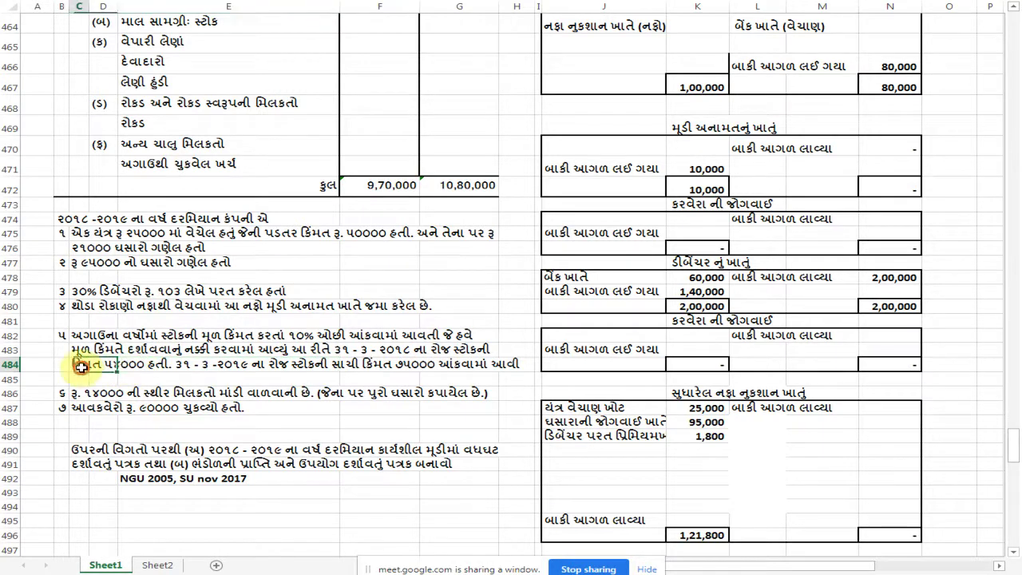
click(161, 394)
drag(86, 364, 169, 367)
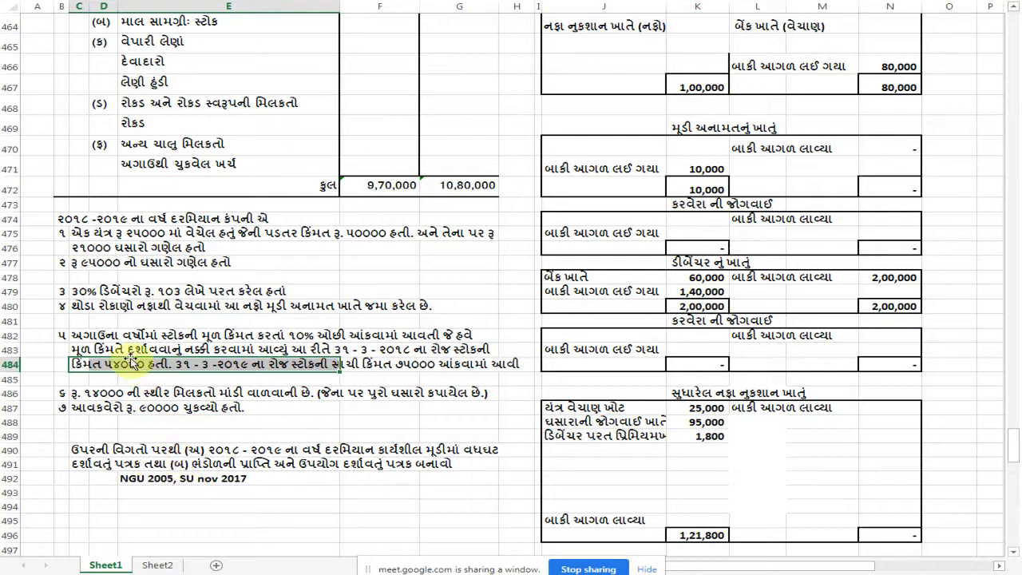
click(85, 365)
drag(76, 365, 242, 357)
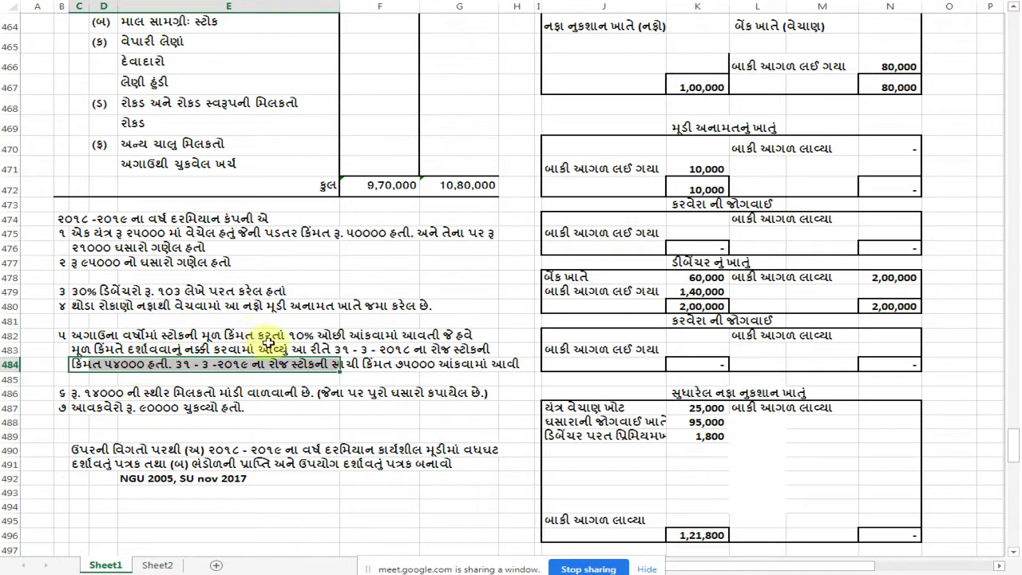
click(160, 363)
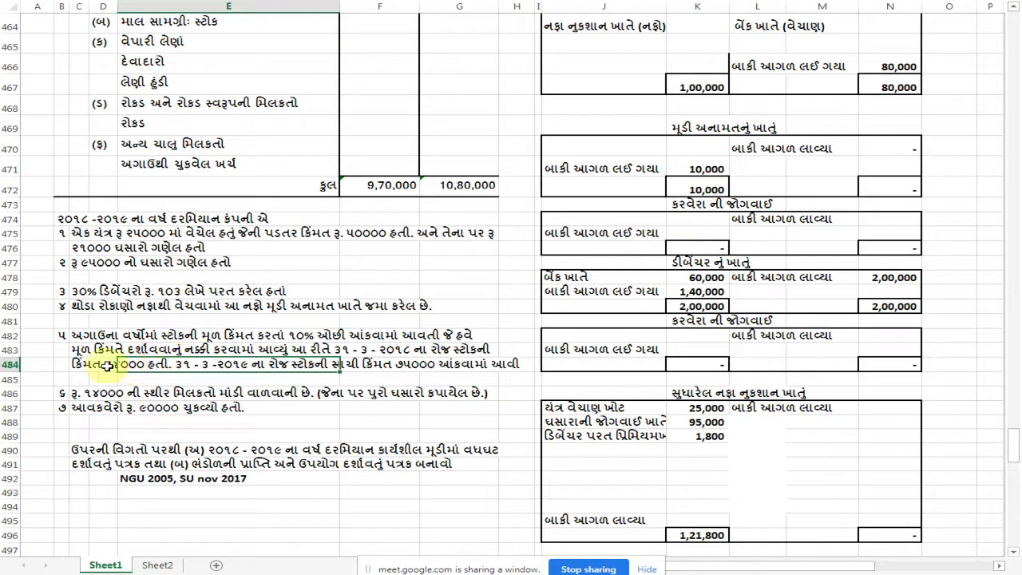
drag(84, 363, 209, 363)
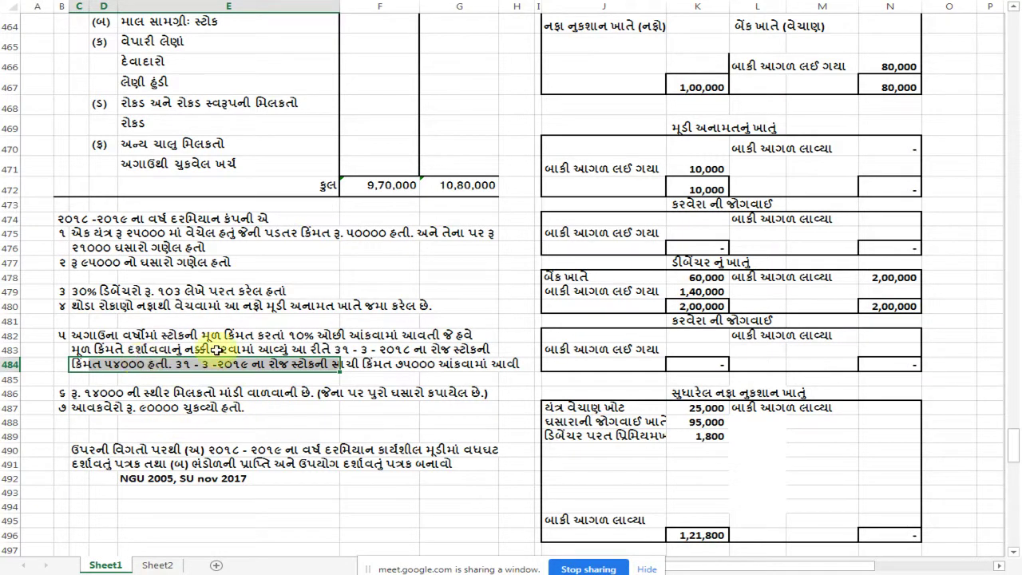
Start a stock valuation working below the question by entering ૧૦૦, ૯૦ and ૧૦ in F494:F496
click(263, 515)
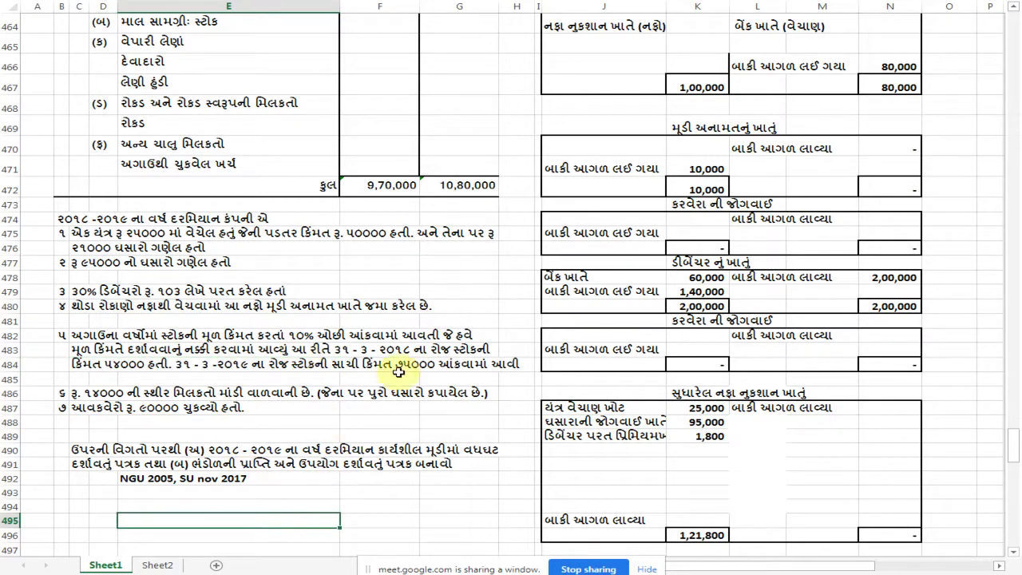
key(Up)
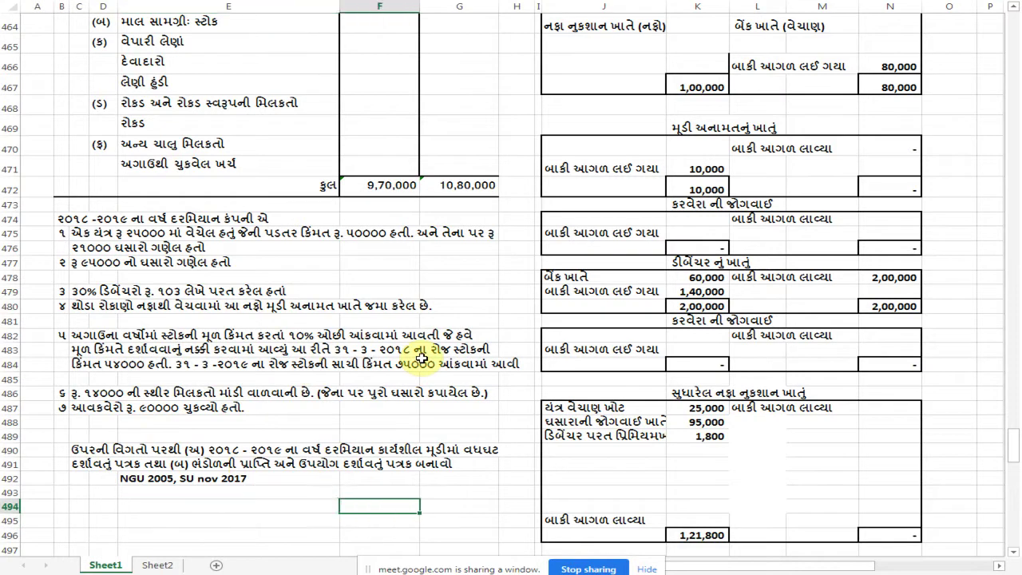
key(Right)
key(Left)
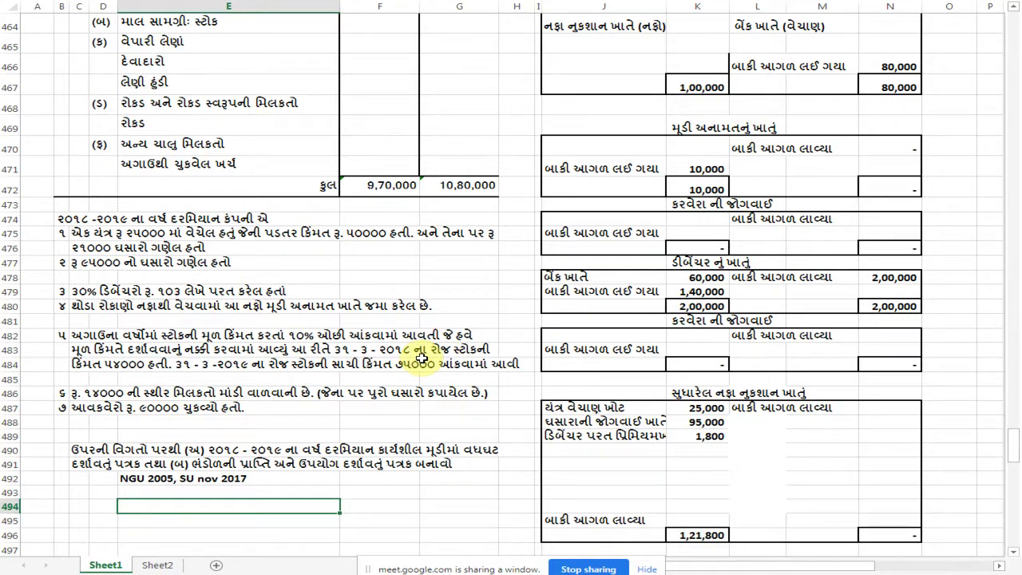
key(Right)
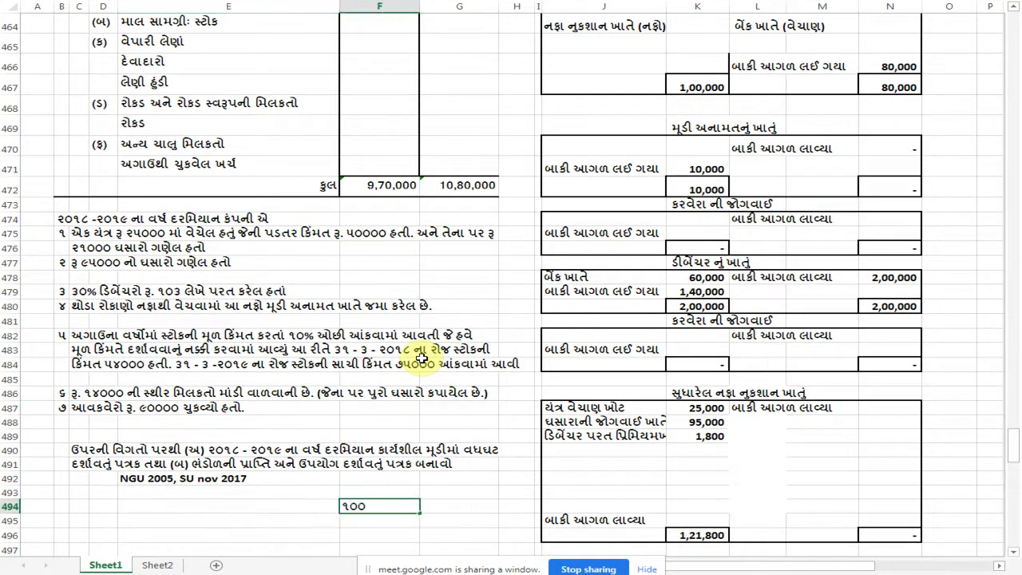
key(Return)
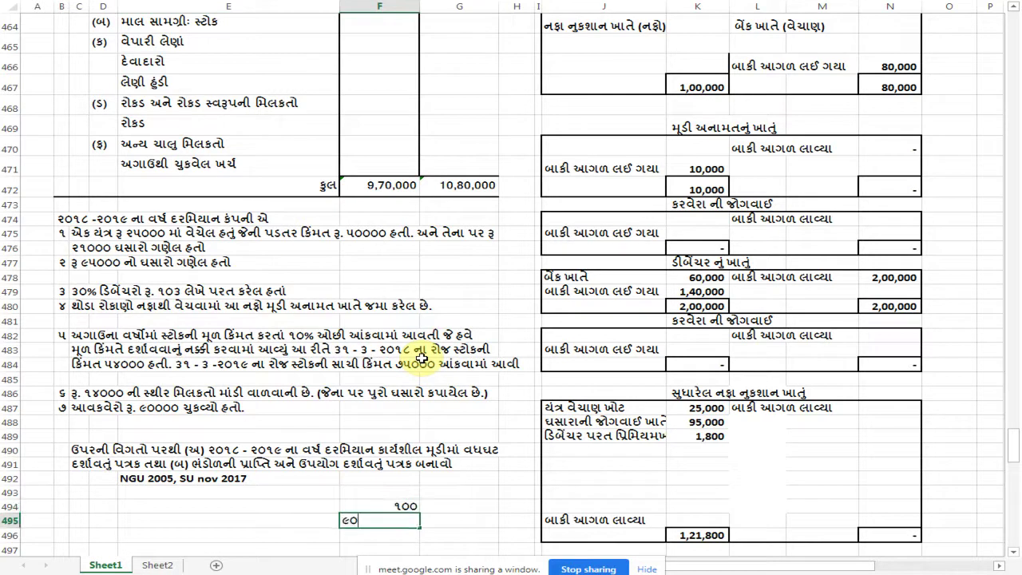
key(Return)
key(Right)
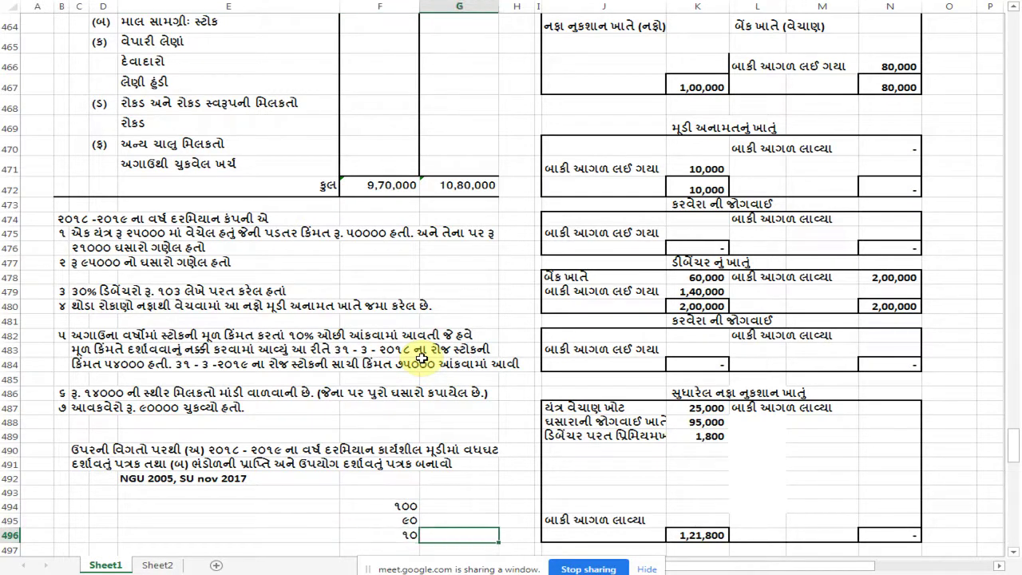
Enter the undervalued stock amount ૫૪૦૦૦ in G495, beside the ૯૦ of the working
key(Up)
key(Up)
key(Down)
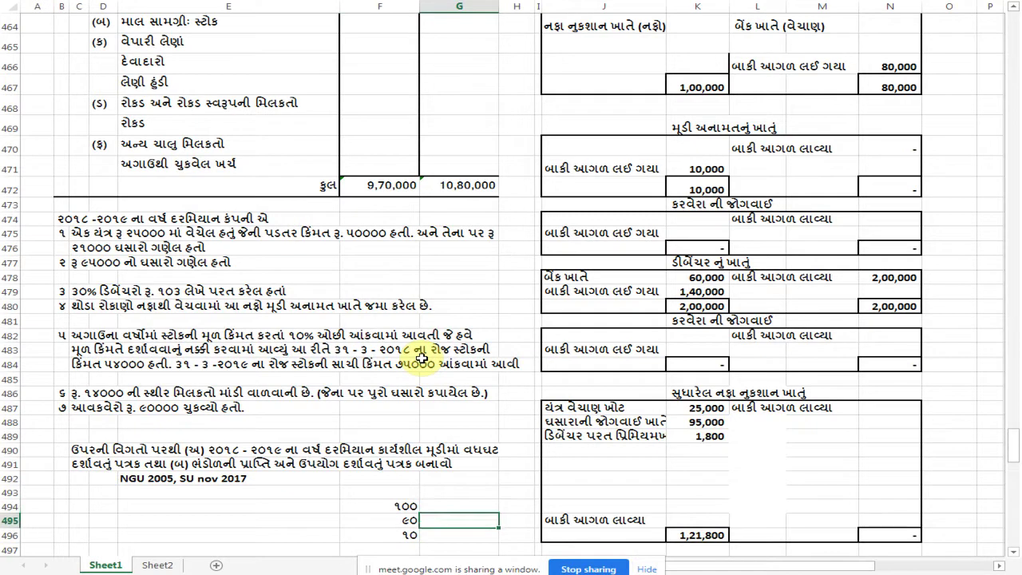
text(૫૪૦૦૦)
key(Return)
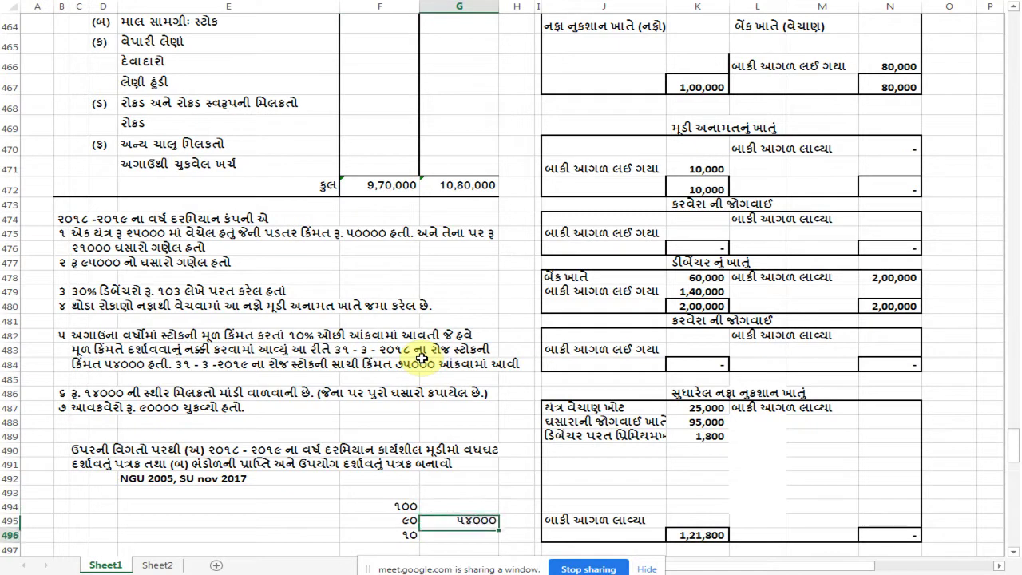
Enter the stock's cost of ૬૦૦૦૦ in G494 and the undervaluation difference of ૬૦૦૦ in G496
key(Left)
key(Up)
key(Up)
key(Down)
key(Right)
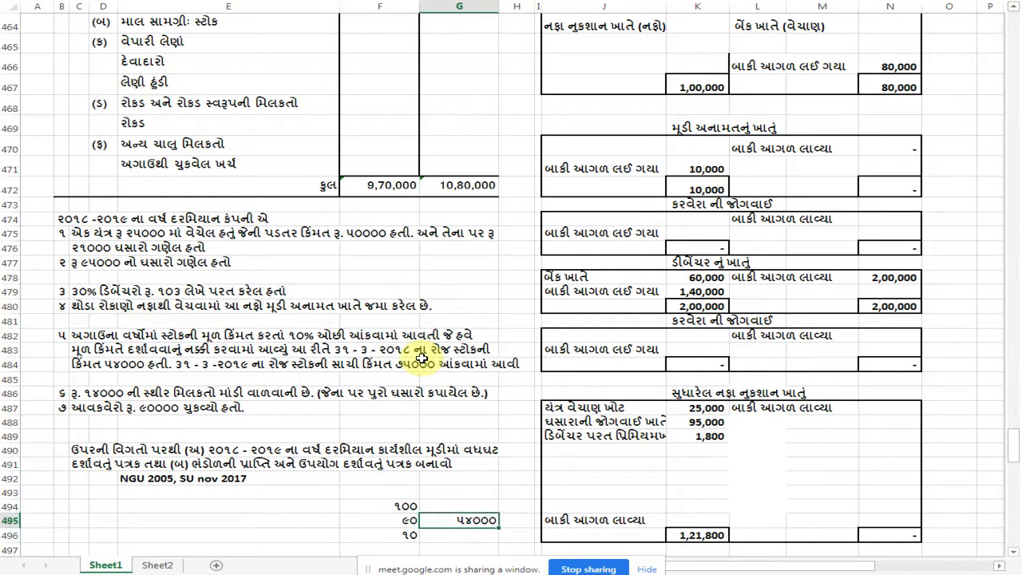
key(Up)
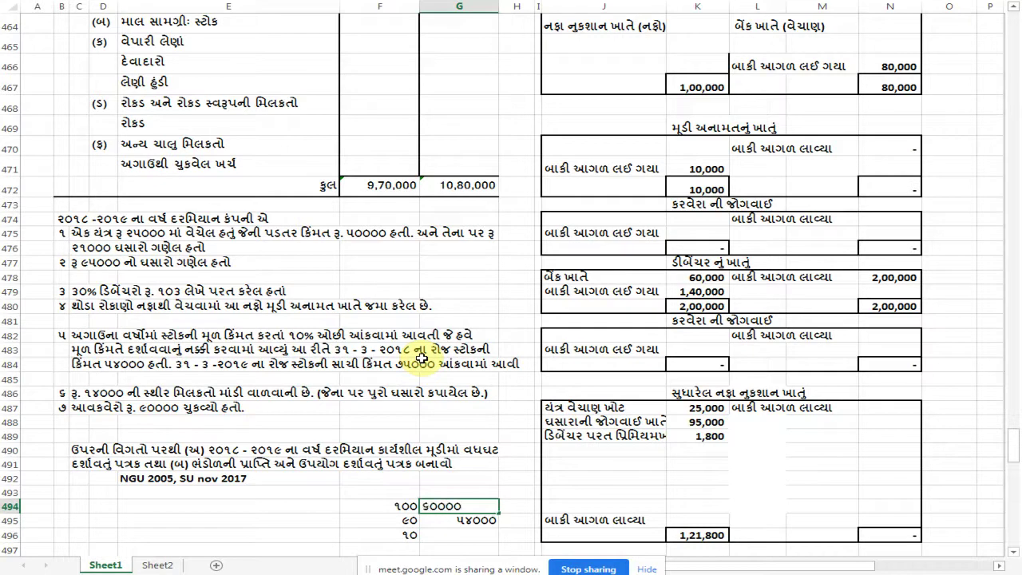
text(૬૦૦૦૦)
key(Return)
key(Down)
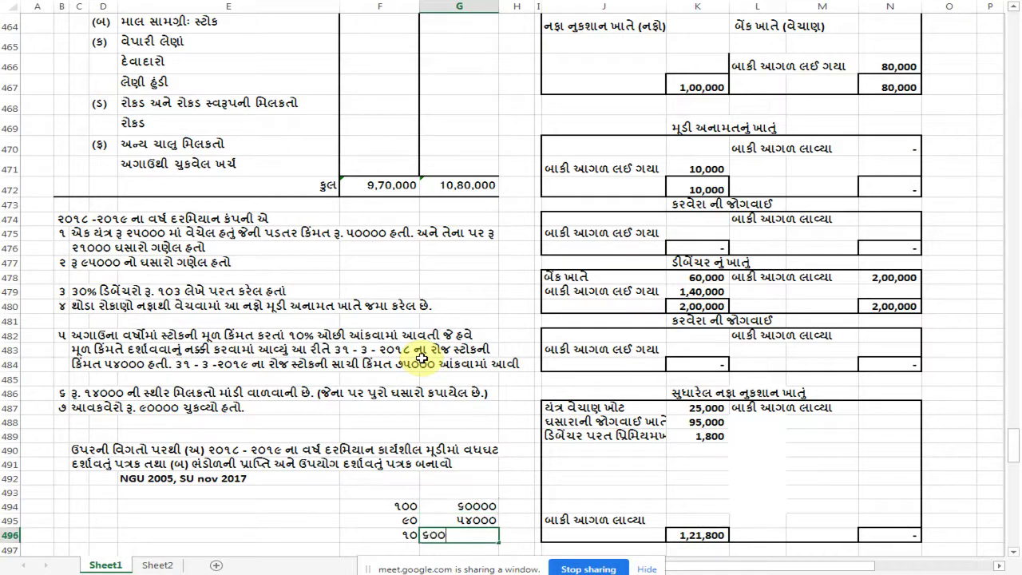
text(૬૦૦૦)
key(Return)
Label the ૧૦૦ row of the stock working as મૂળકિંમ્ત in E494
key(Up)
key(Up)
key(Up)
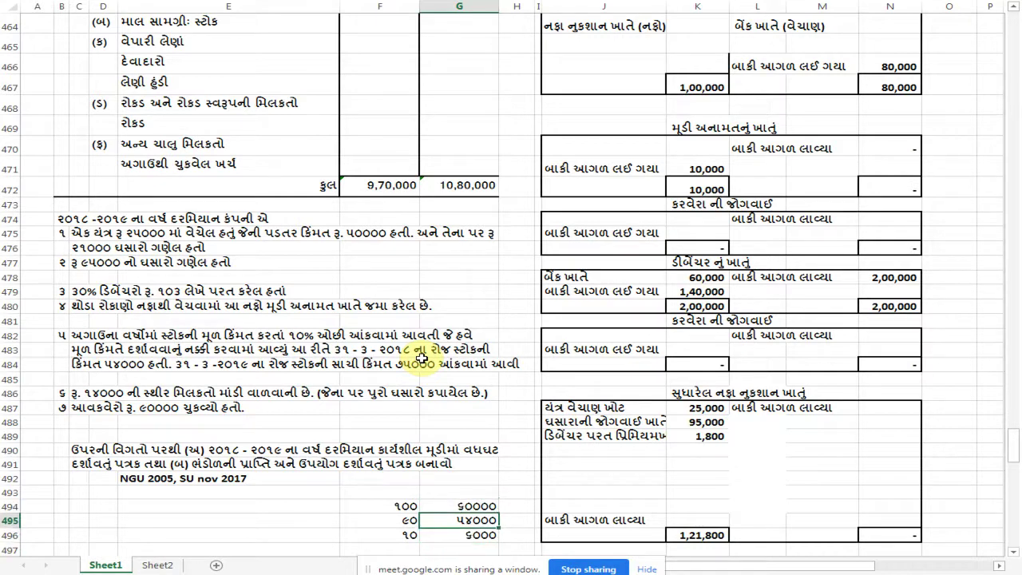
key(shift+Up)
key(Left)
key(Left)
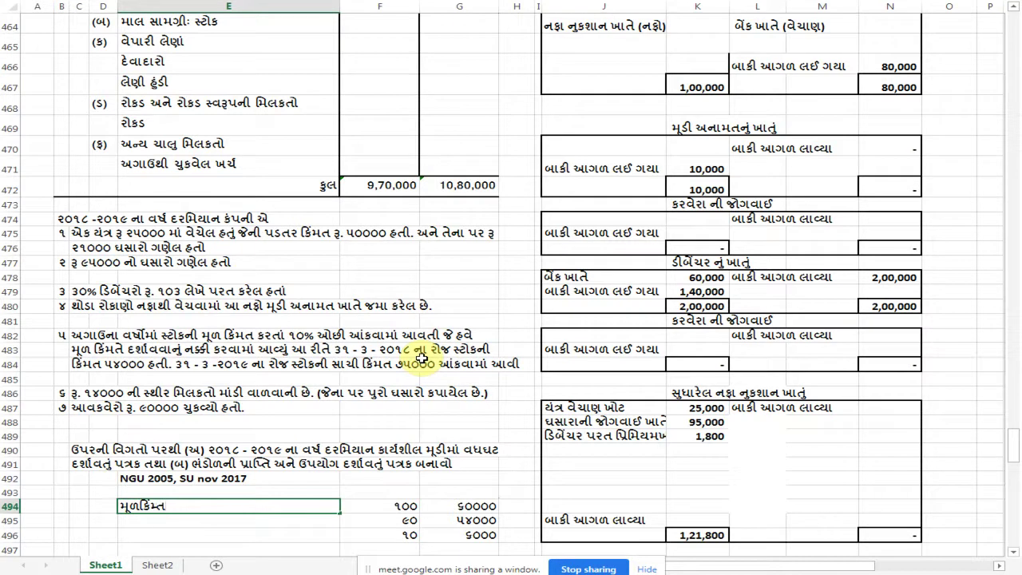
key(Return)
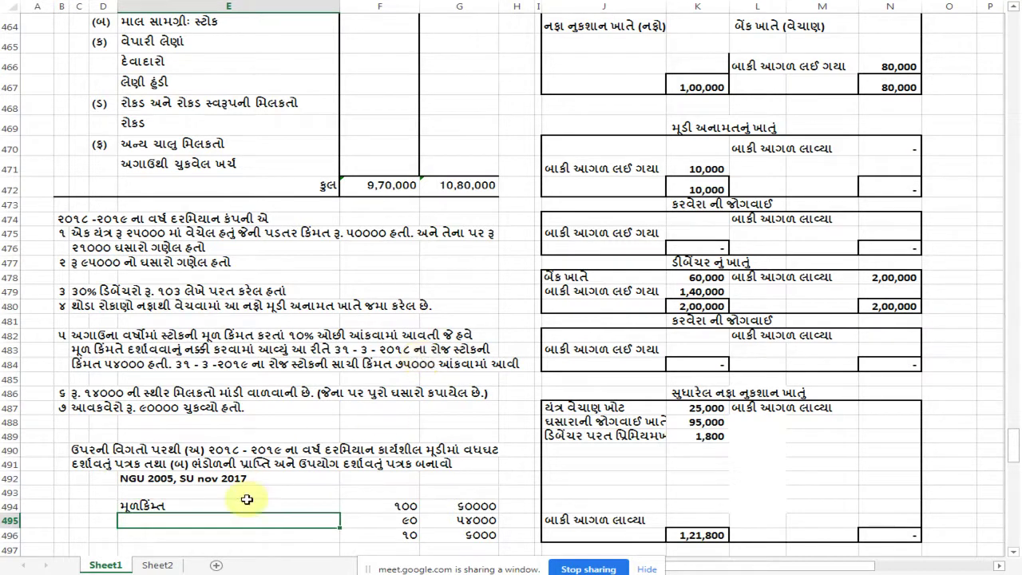
Compare the cost and undervalued amounts in the stock working with the balance sheet's stock and current assets rows
click(474, 507)
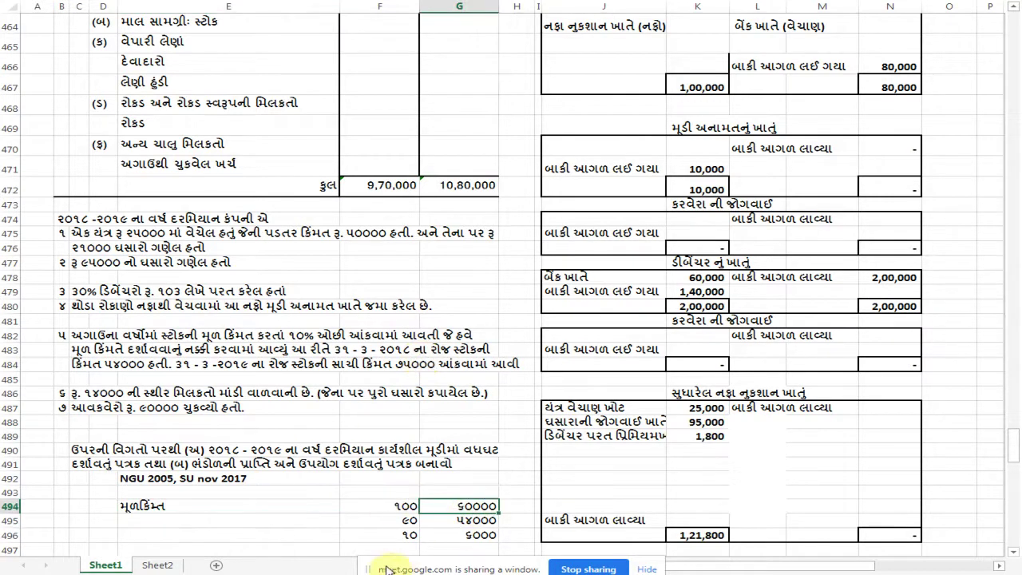
click(439, 520)
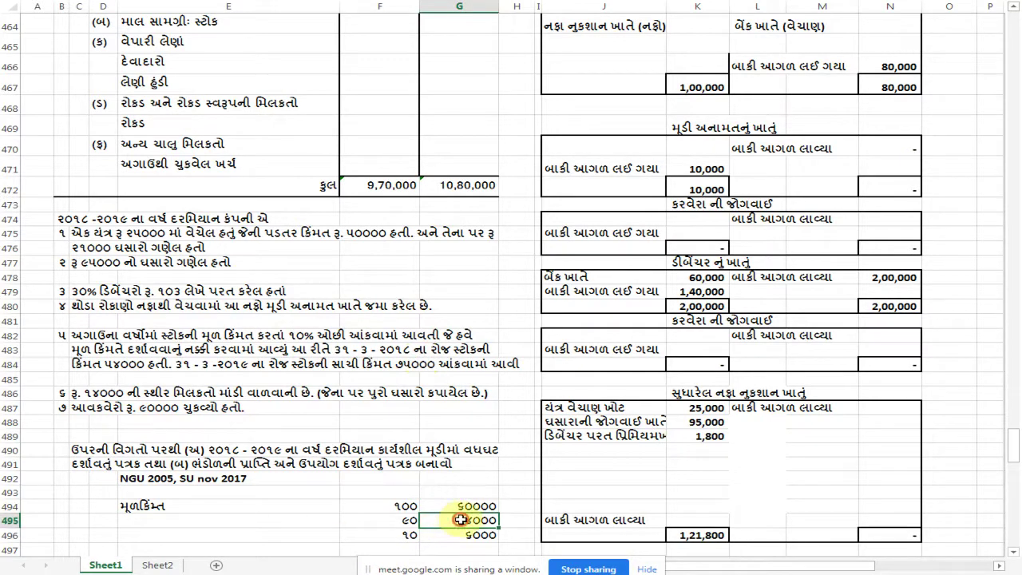
click(450, 506)
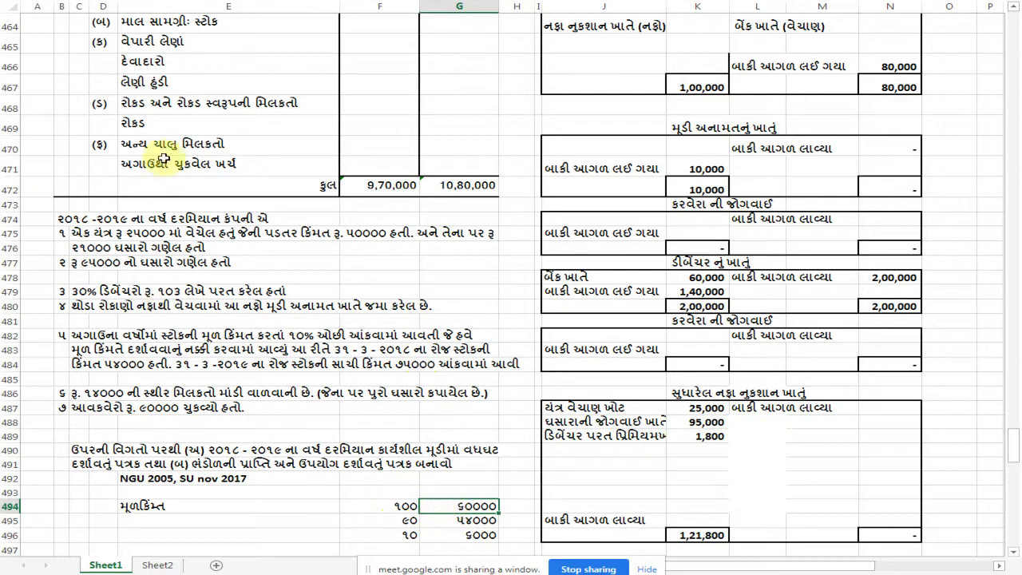
scroll(168, 120, up, 1)
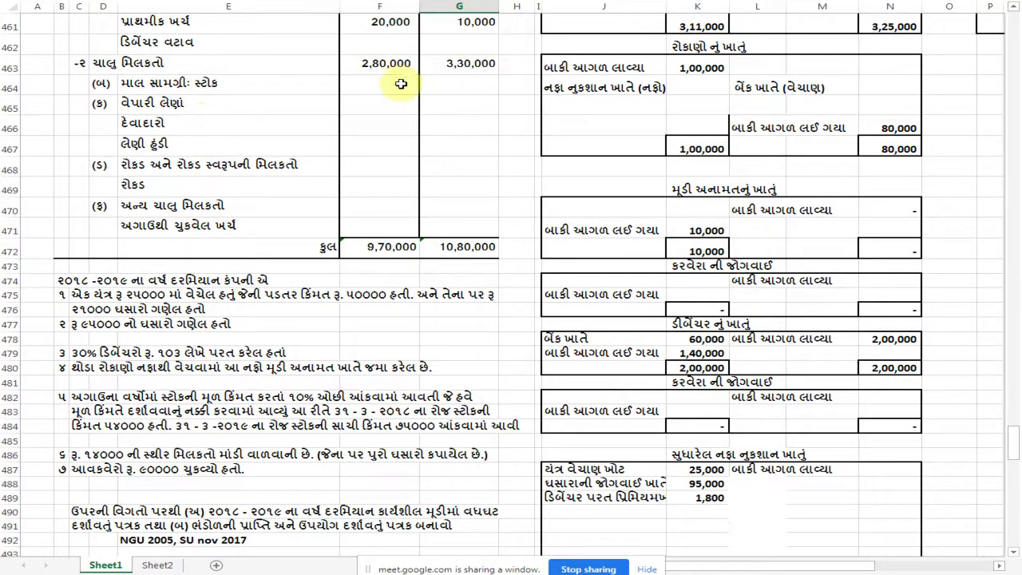
click(398, 86)
scroll(390, 176, down, 1)
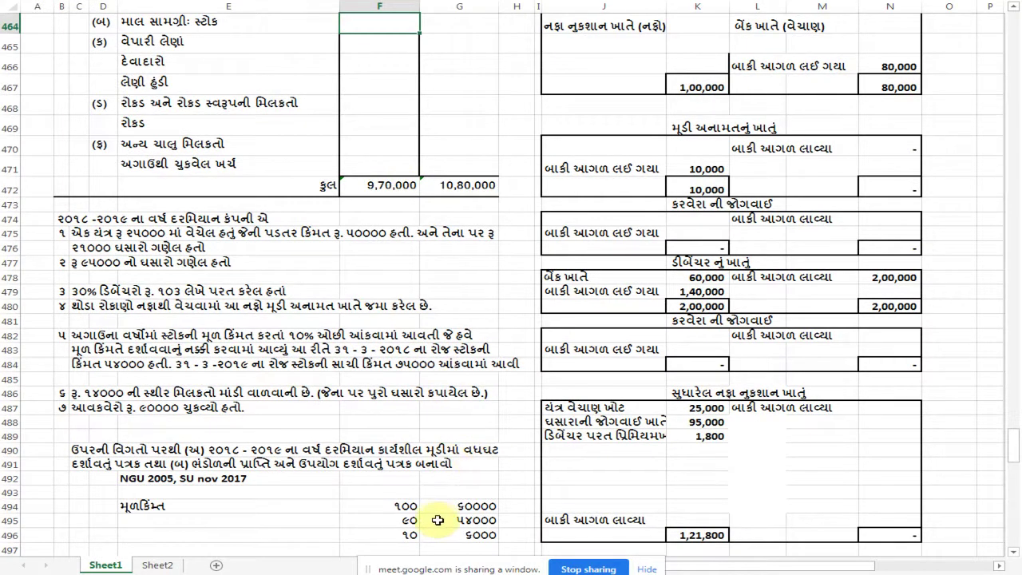
scroll(443, 517, up, 1)
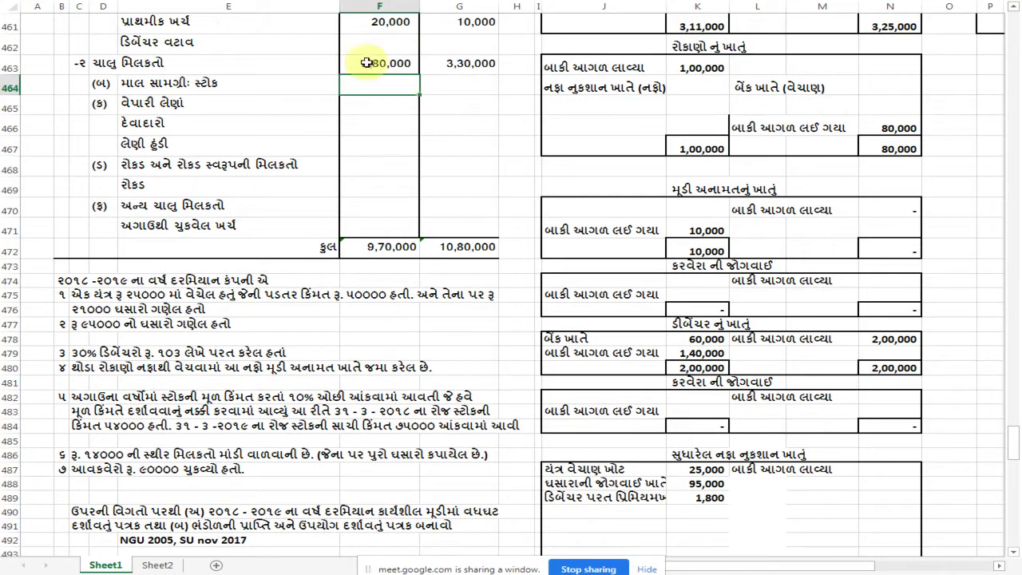
Enter the undervalued stock amount ૫૪૦૦૦ in F464 as the balance sheet's 2018 stock
click(366, 63)
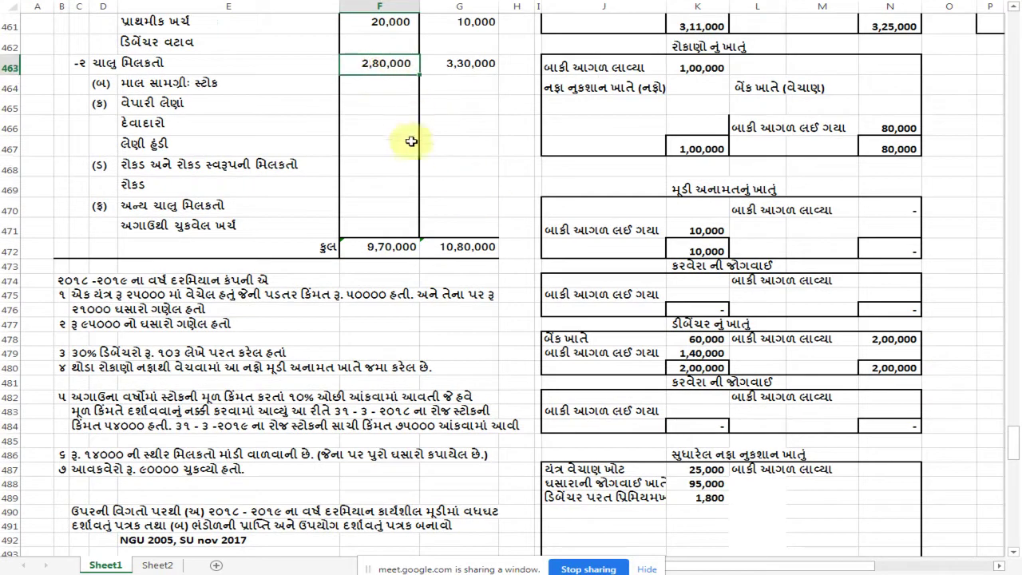
scroll(411, 136, down, 2)
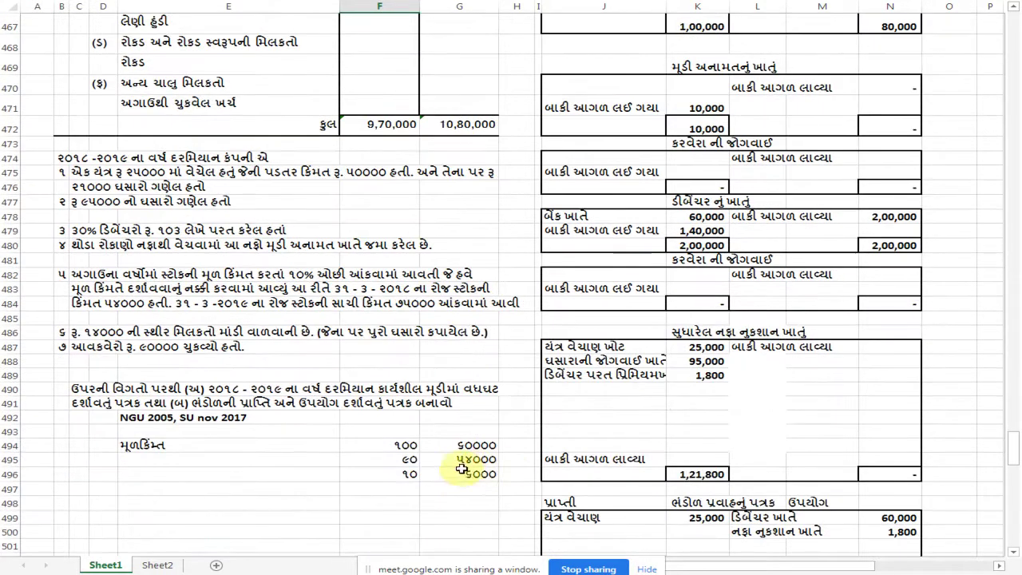
scroll(447, 327, up, 2)
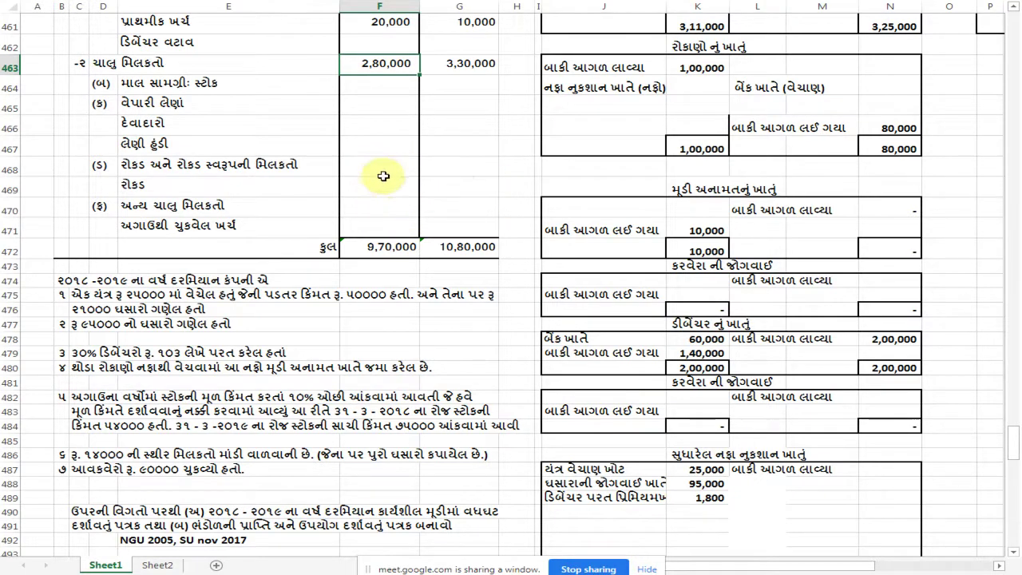
scroll(403, 195, down, 1)
scroll(403, 195, down, 1)
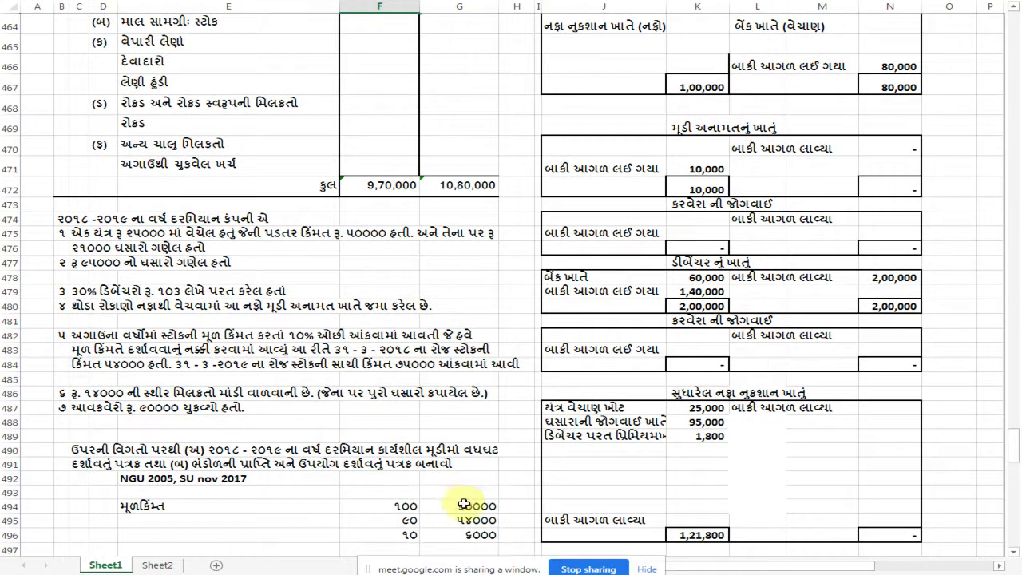
scroll(313, 361, up, 3)
click(375, 205)
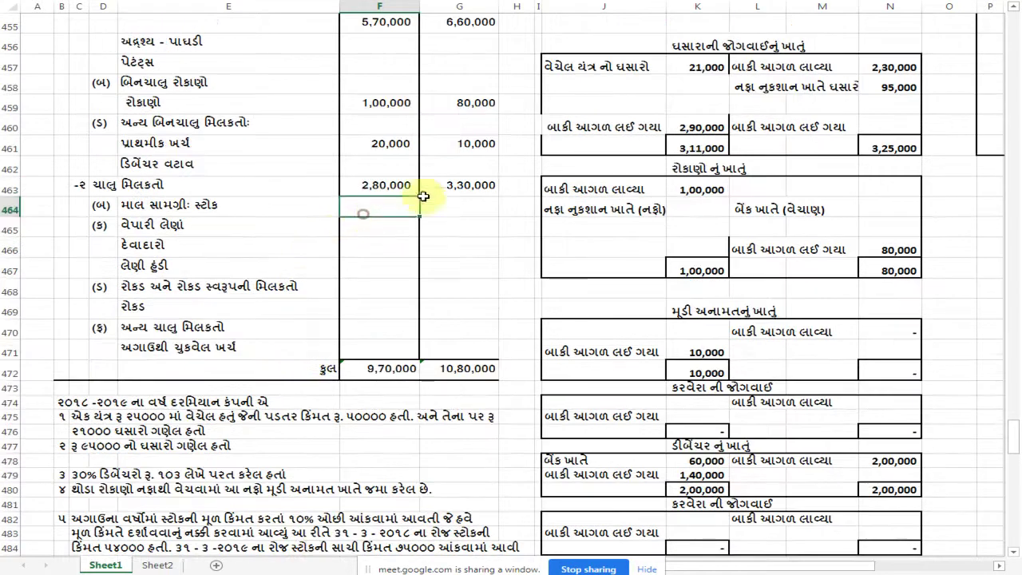
text(૫૪૦૦૦)
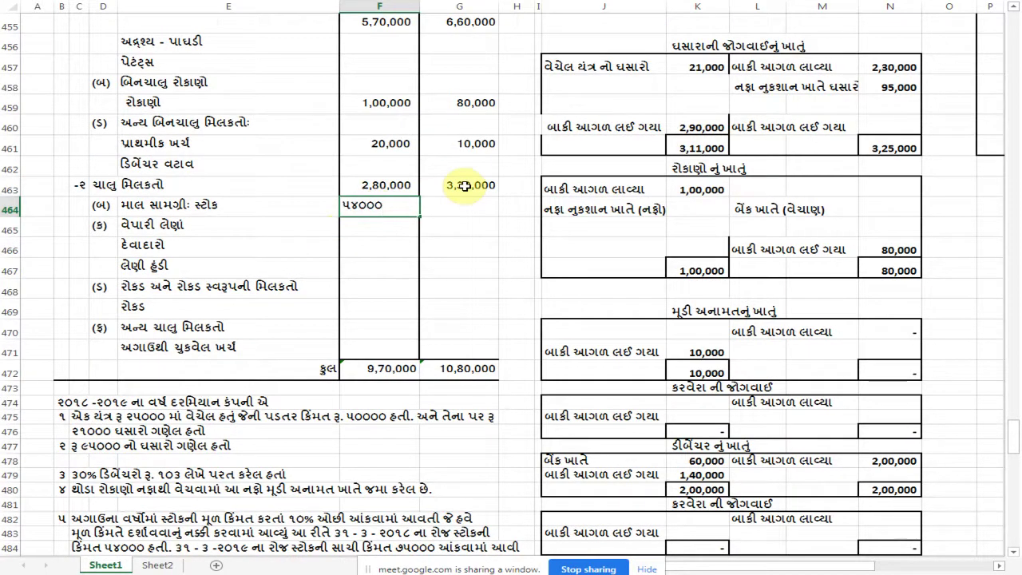
key(Return)
Enter the stock's cost of 60,000 in K426 as the 2018 stock of the working capital statement
scroll(465, 185, up, 11)
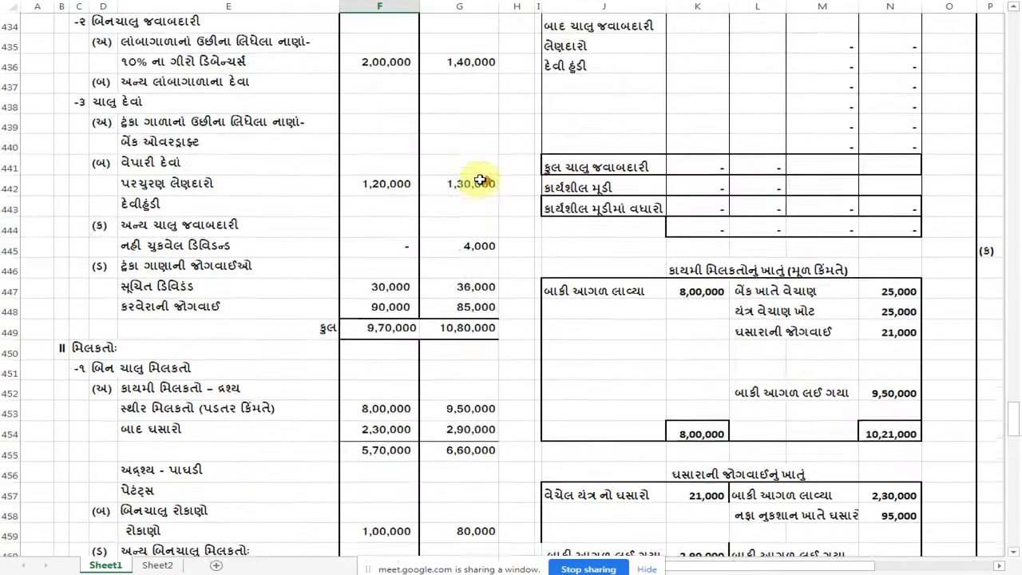
click(679, 104)
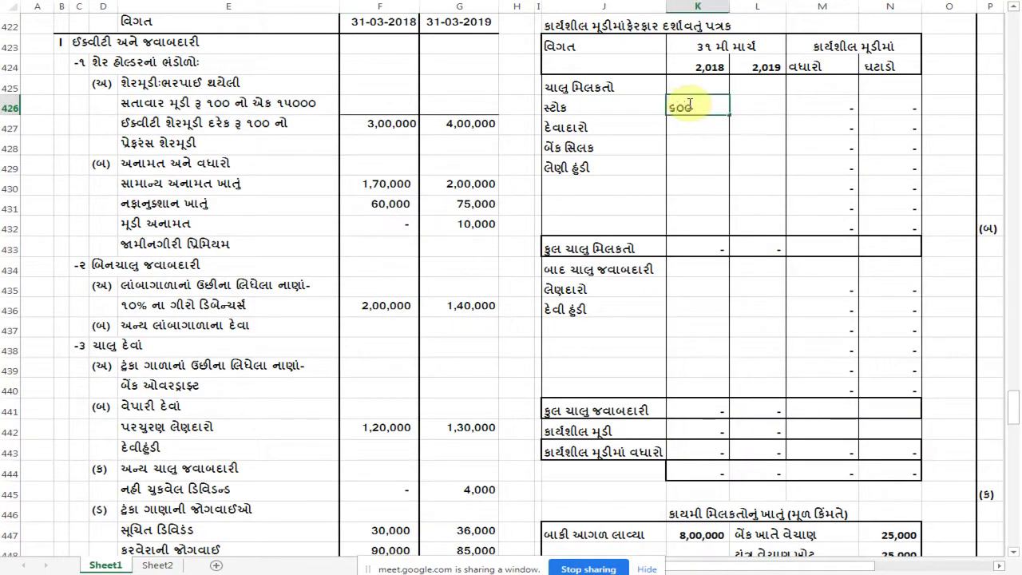
key(Return)
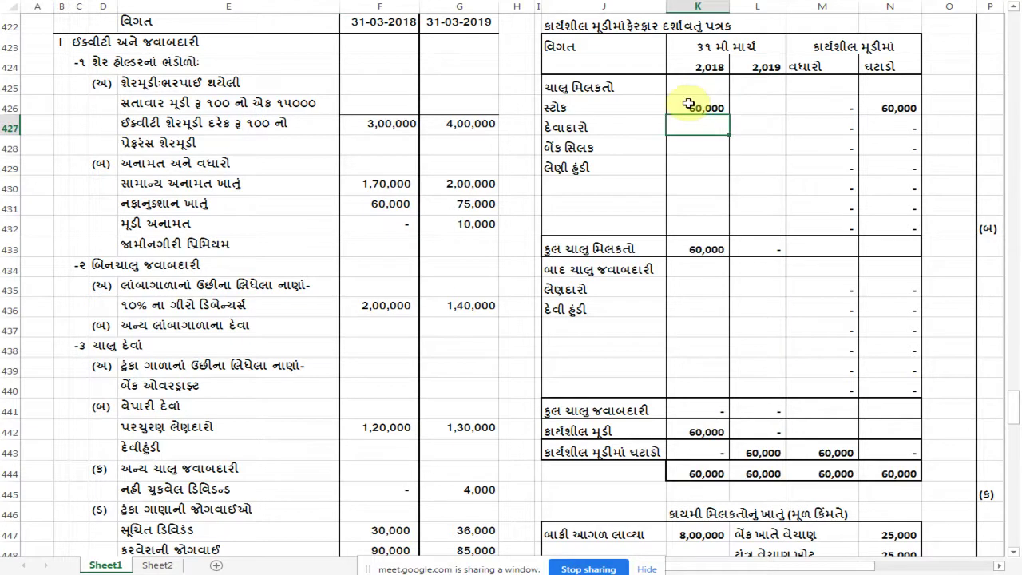
Delete the 2018 stock amount from F464 of the balance sheet
scroll(668, 130, down, 8)
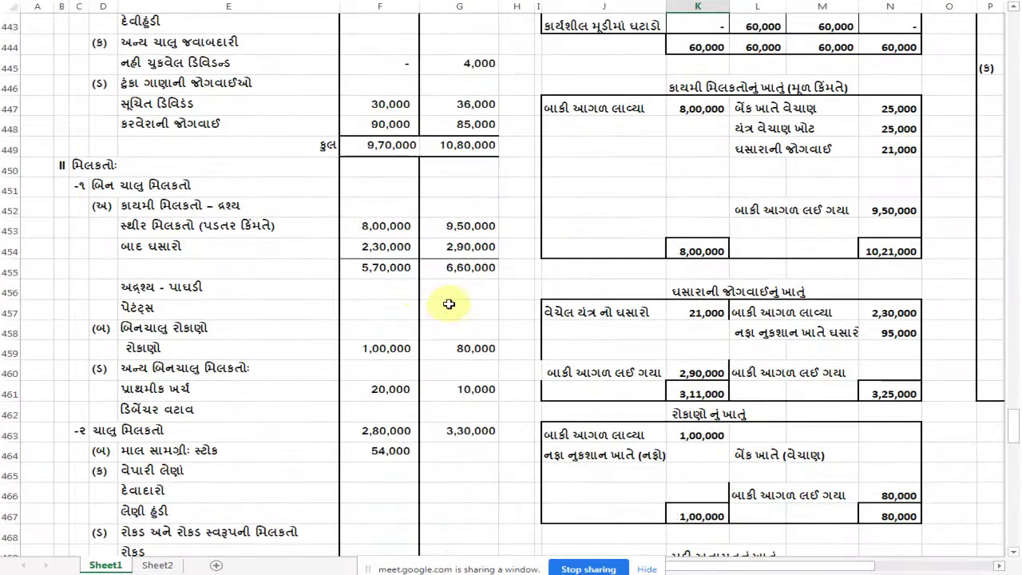
scroll(420, 319, down, 1)
click(396, 329)
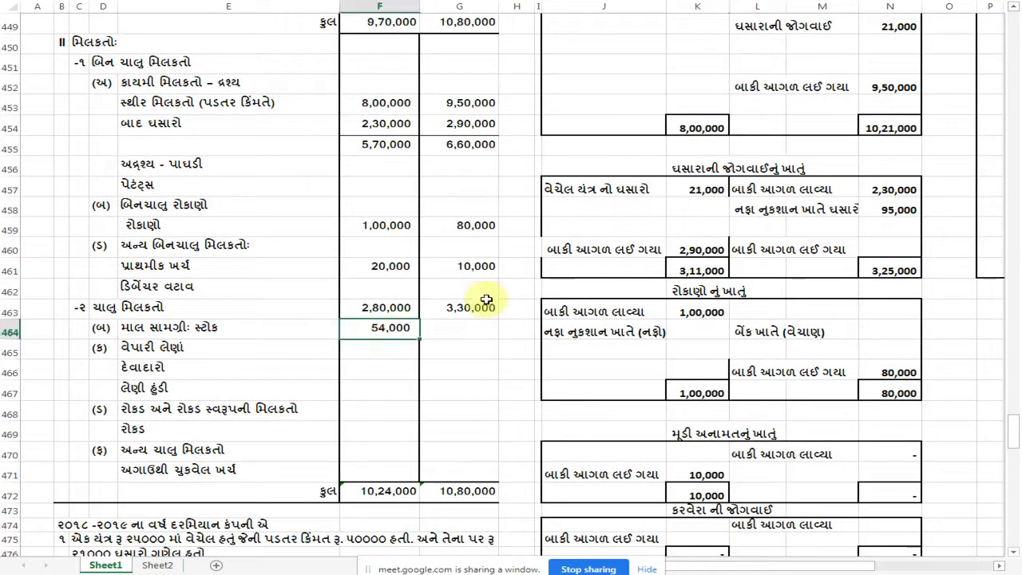
key(Delete)
key(Up)
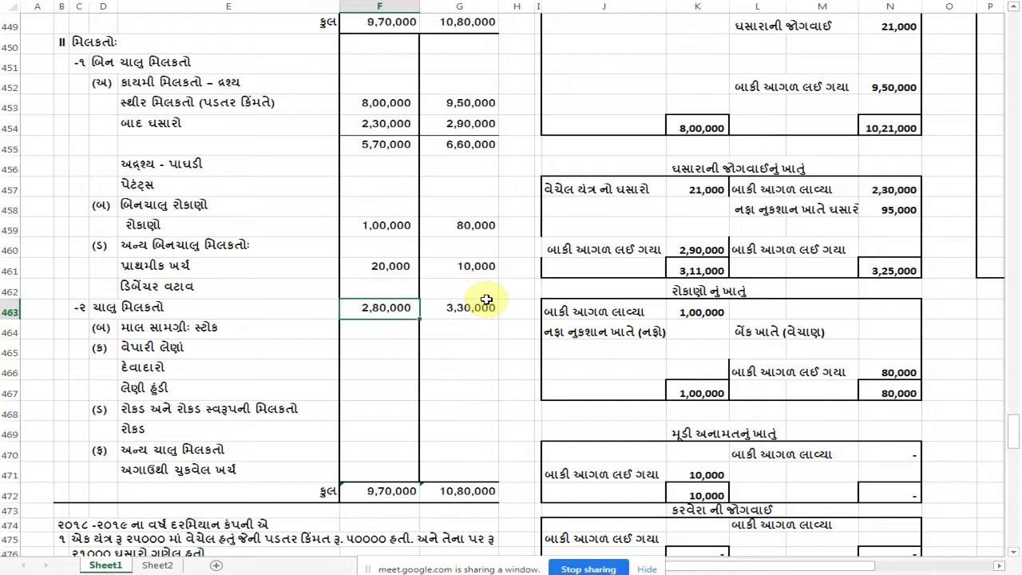
Clear the 2018 stock amount in K426 of the working capital statement
scroll(511, 300, up, 12)
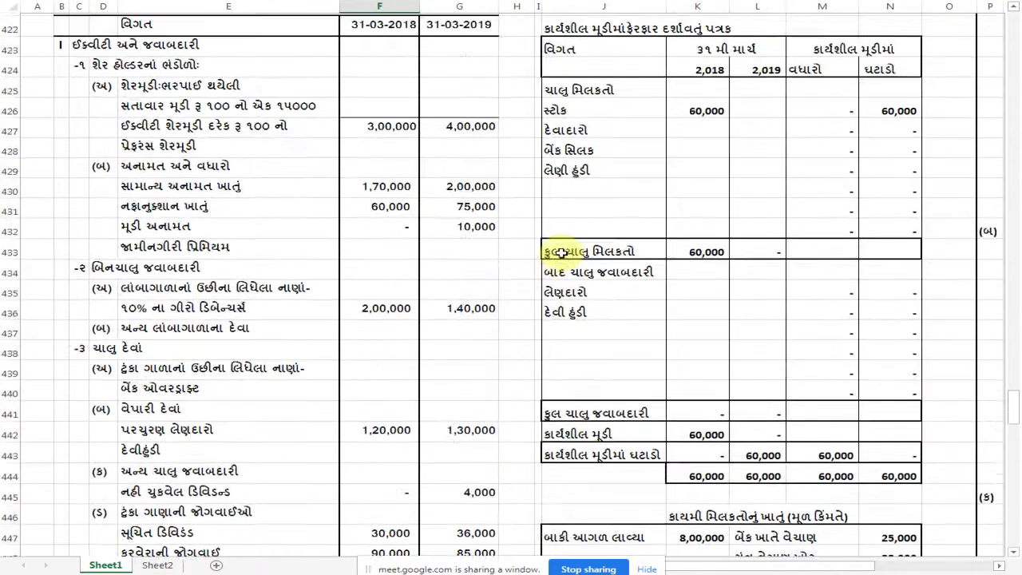
click(695, 235)
key(Delete)
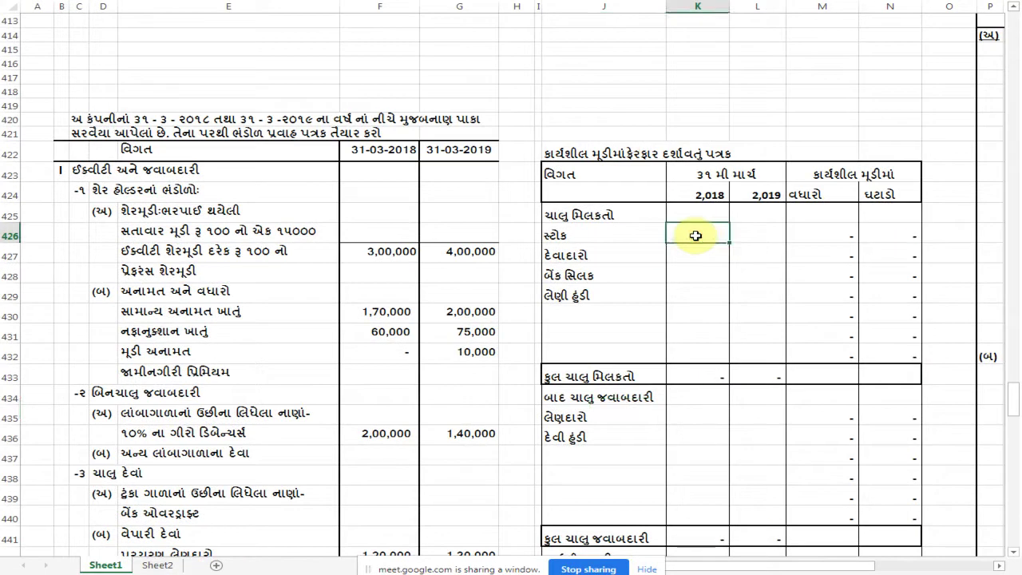
Enter 286000 in K425 as the 2018 current assets (ચાલુ મિલકતો) of the working capital statement
key(Up)
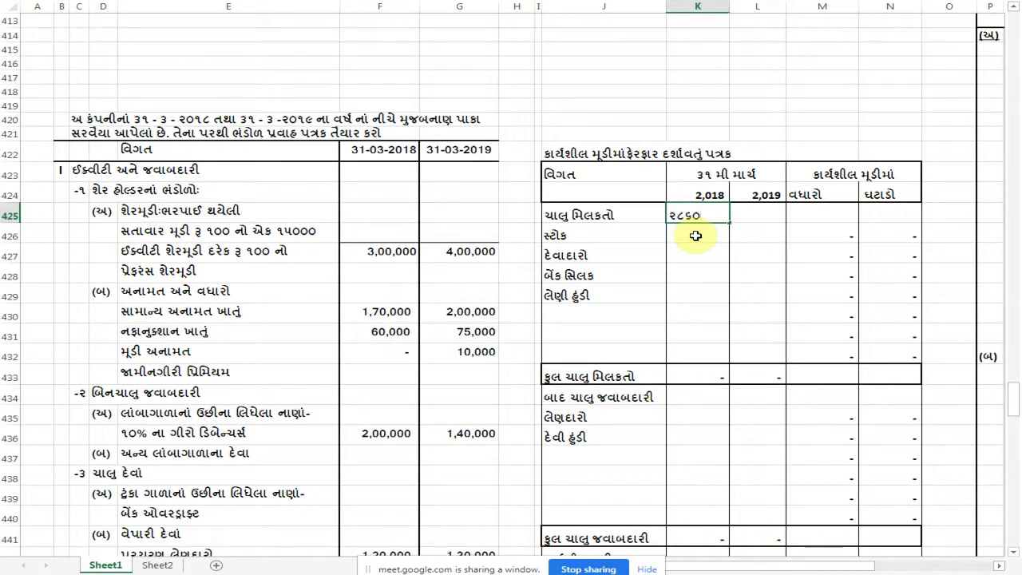
text(286000)
key(Return)
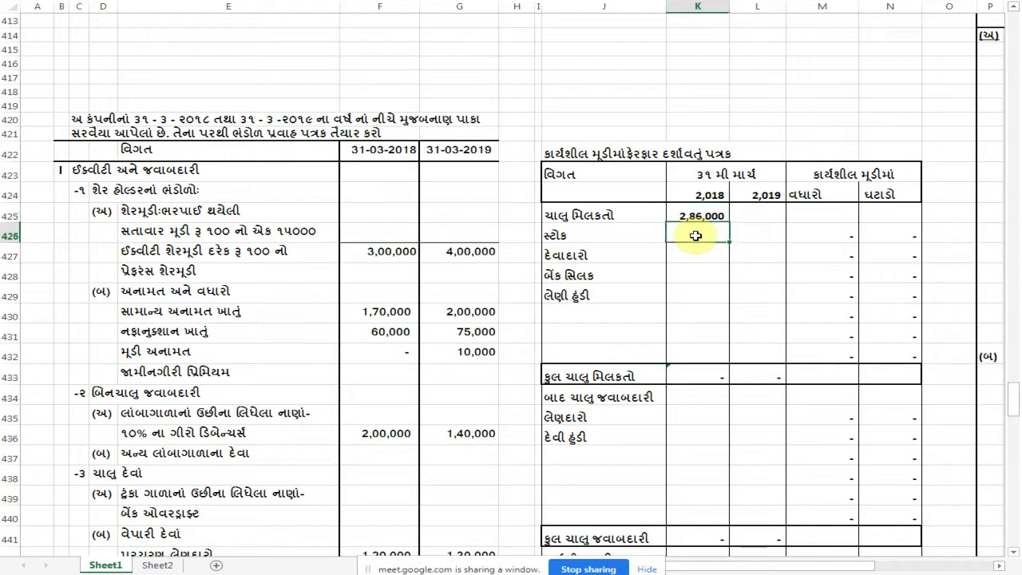
Fill the increase and decrease formulas from M427:N427 upward through the stock and current assets rows, 426 and 425
click(822, 235)
drag(861, 241, 910, 216)
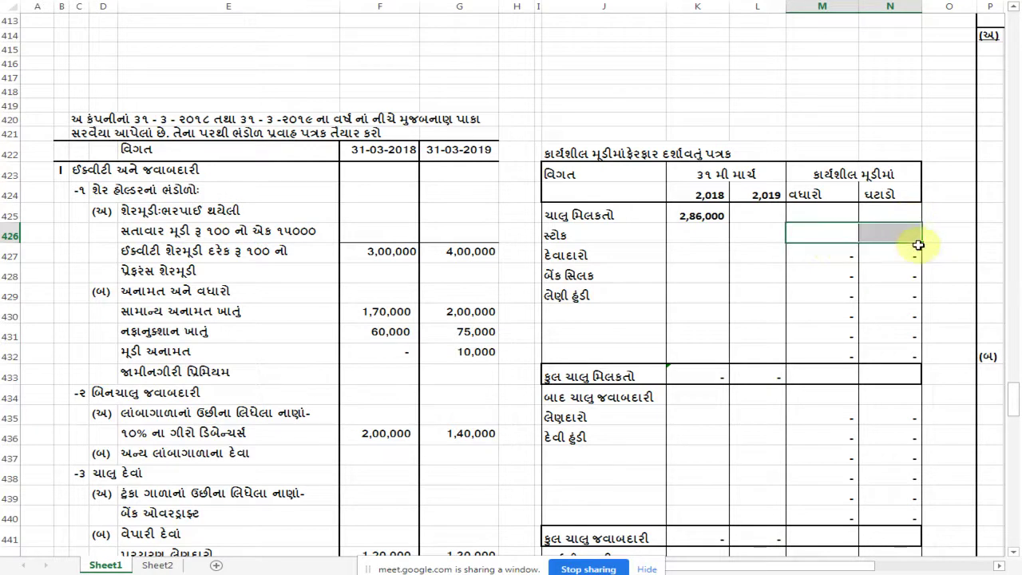
click(871, 308)
click(842, 256)
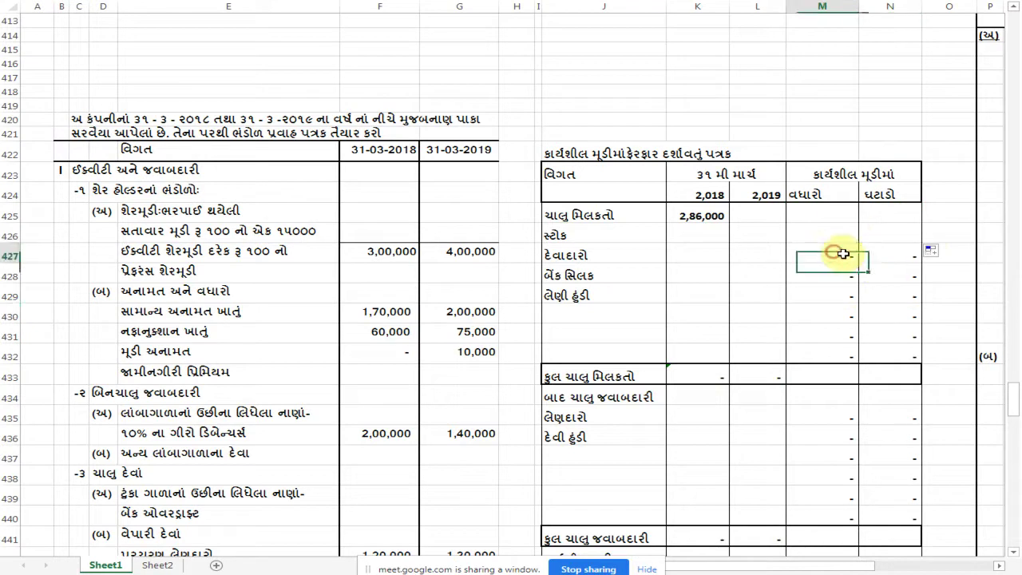
mouse_move(861, 262)
mouse_down()
mouse_move(922, 263)
mouse_move(912, 214)
mouse_up()
click(884, 292)
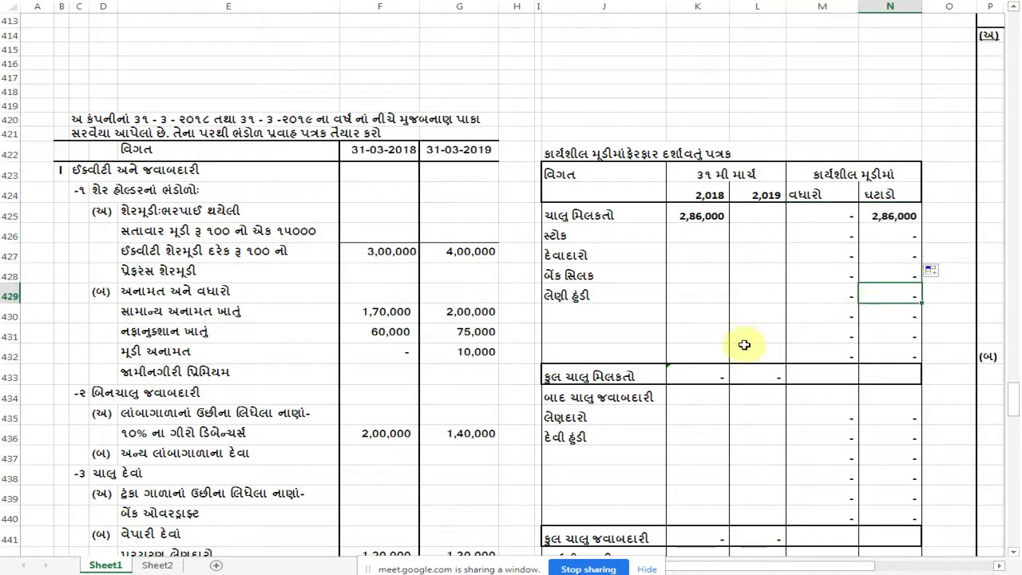
Review the 2018 current assets figure in the working capital statement against its stock, debtors, bank and bills rows
click(699, 217)
scroll(723, 297, down, 2)
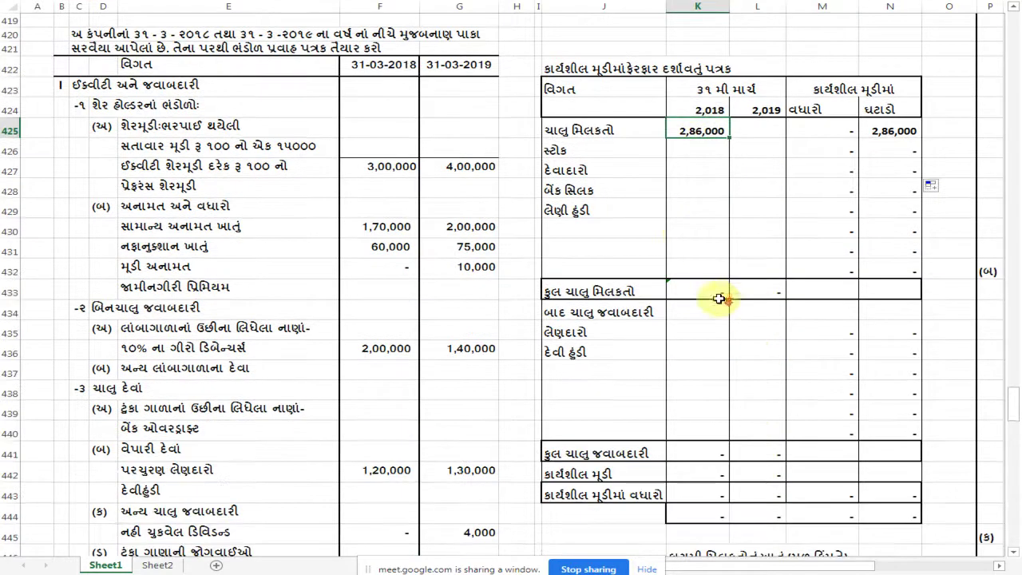
click(622, 150)
drag(625, 179, 627, 209)
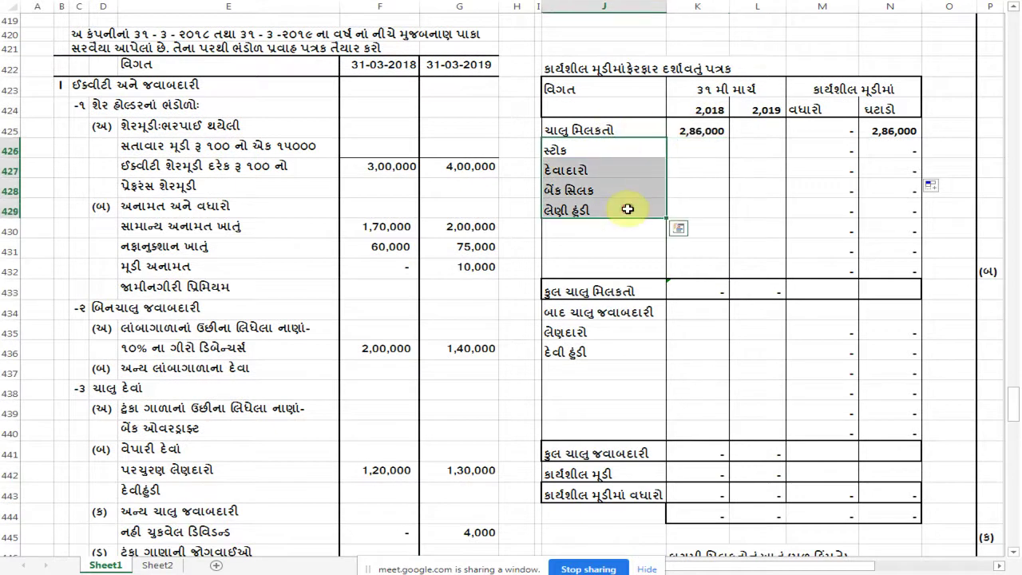
click(693, 130)
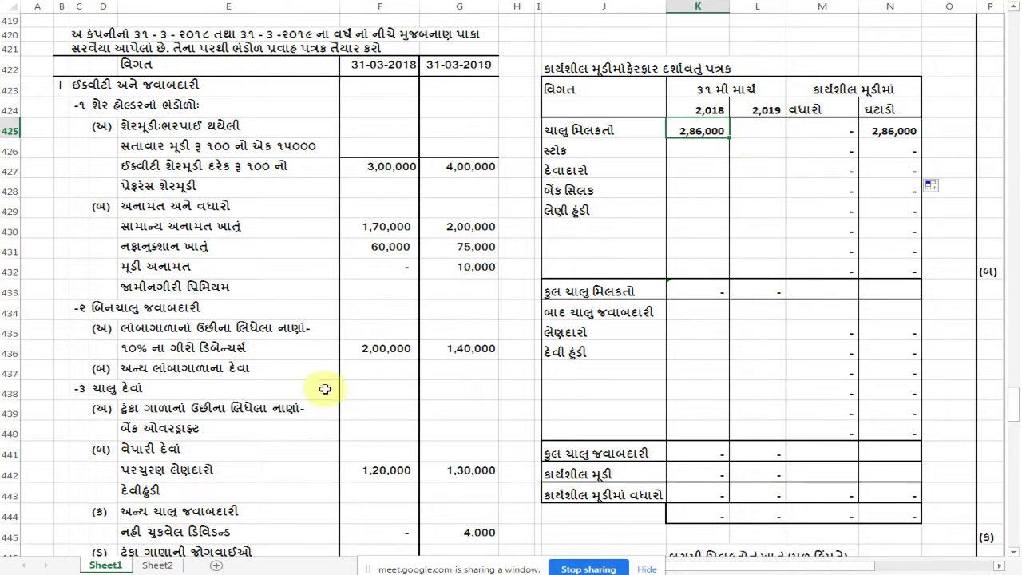
Examine the balance sheet's 2018 current assets total in F463 against its stock, debtors, bills, cash and prepaid rows
scroll(335, 360, down, 9)
scroll(338, 360, down, 1)
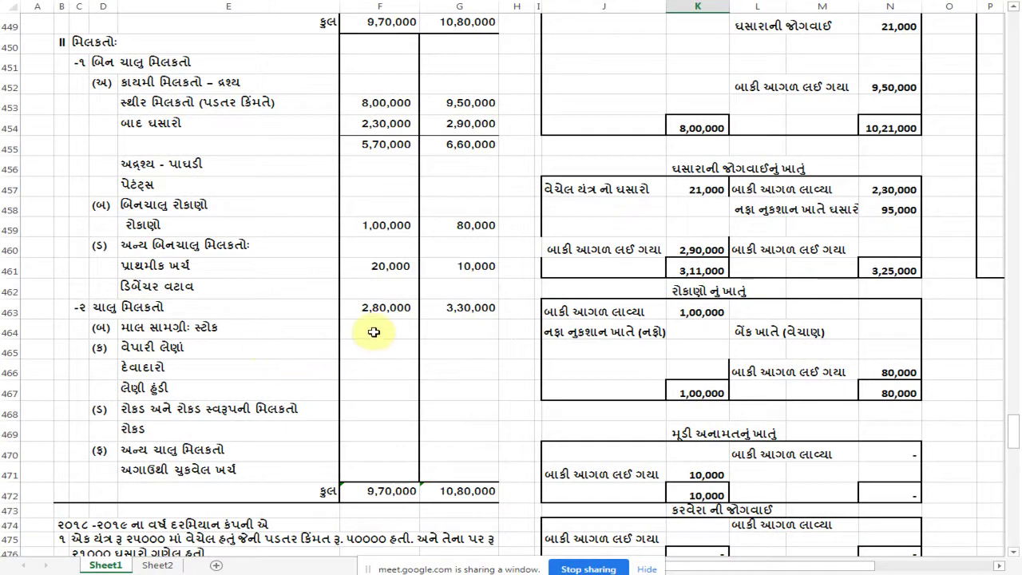
scroll(373, 332, down, 1)
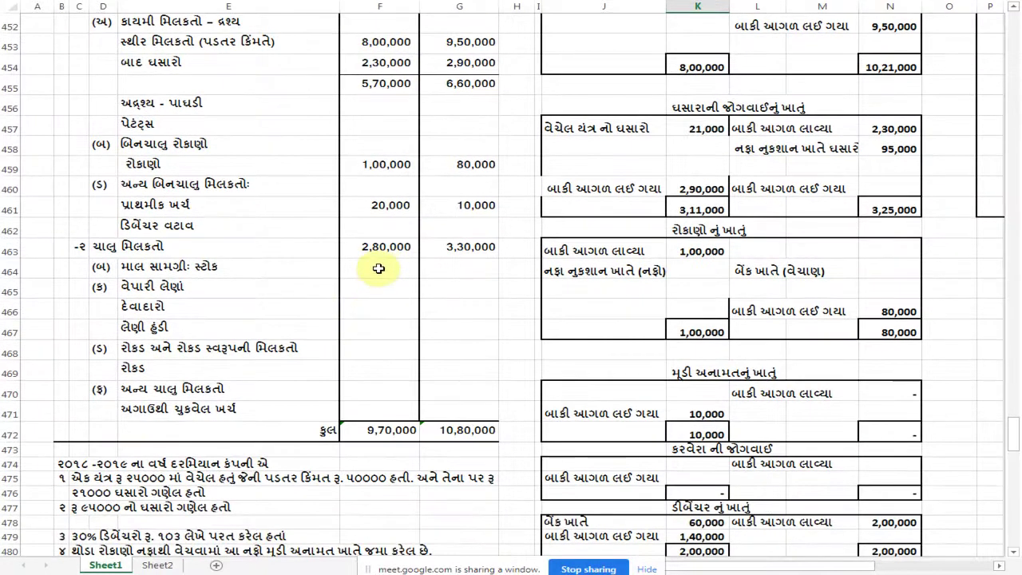
click(379, 247)
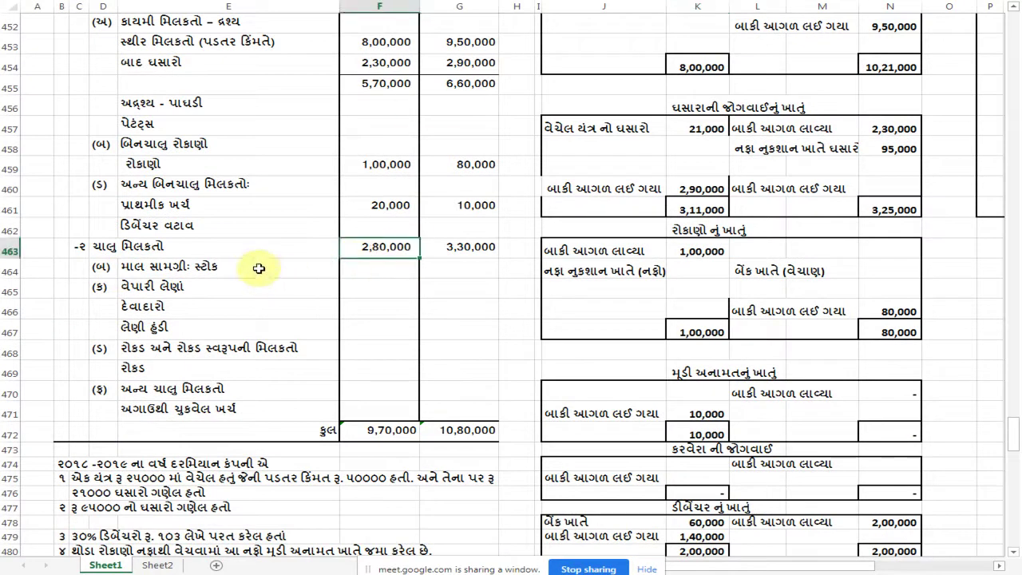
click(258, 269)
click(257, 307)
click(246, 329)
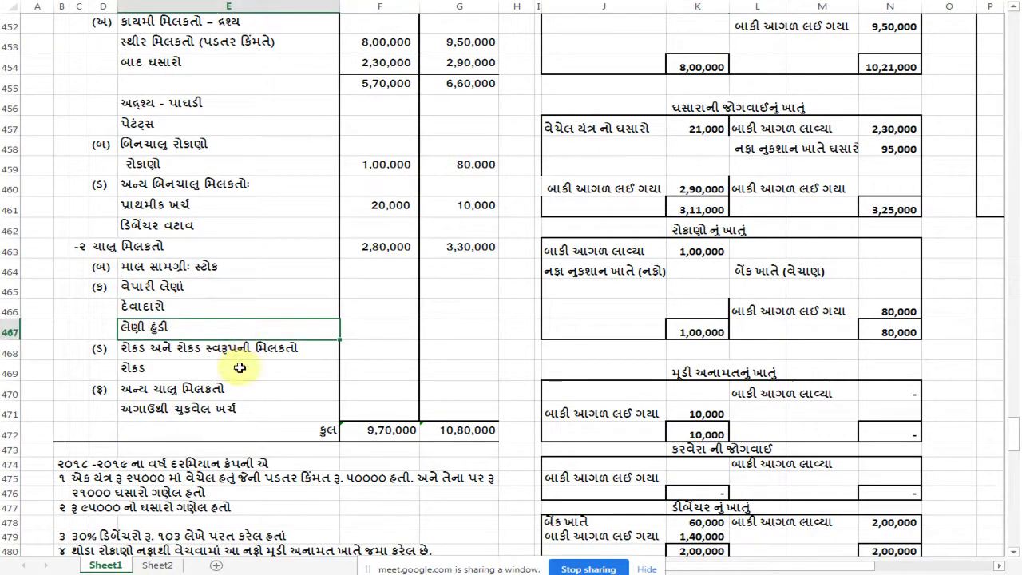
click(237, 370)
drag(358, 264, 367, 374)
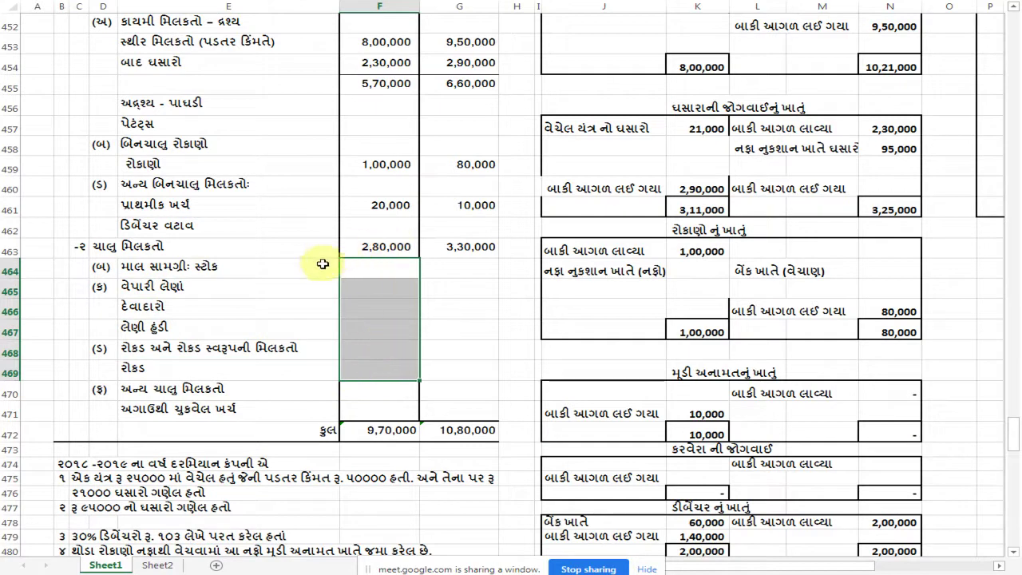
click(269, 263)
click(361, 271)
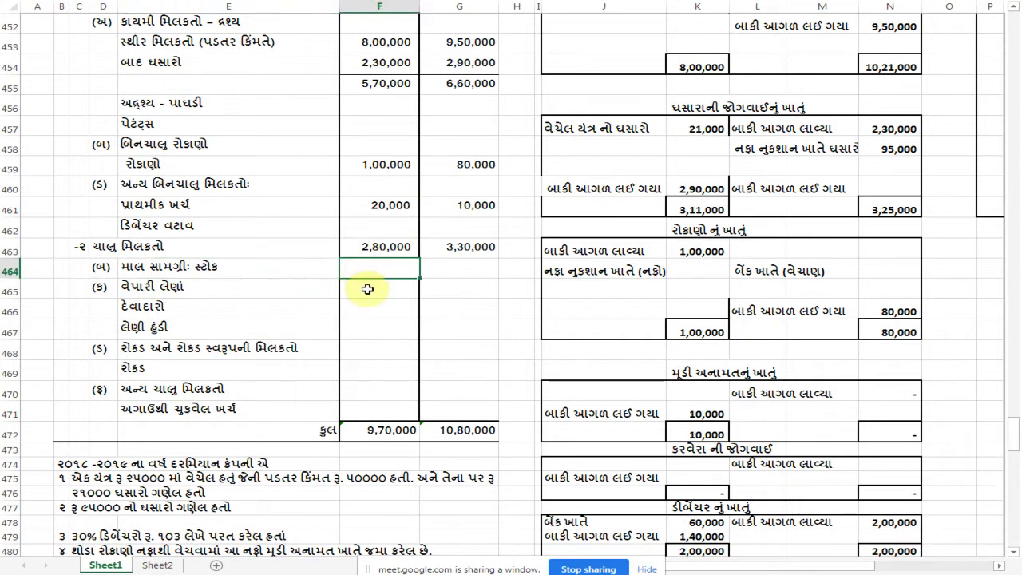
drag(285, 268, 294, 399)
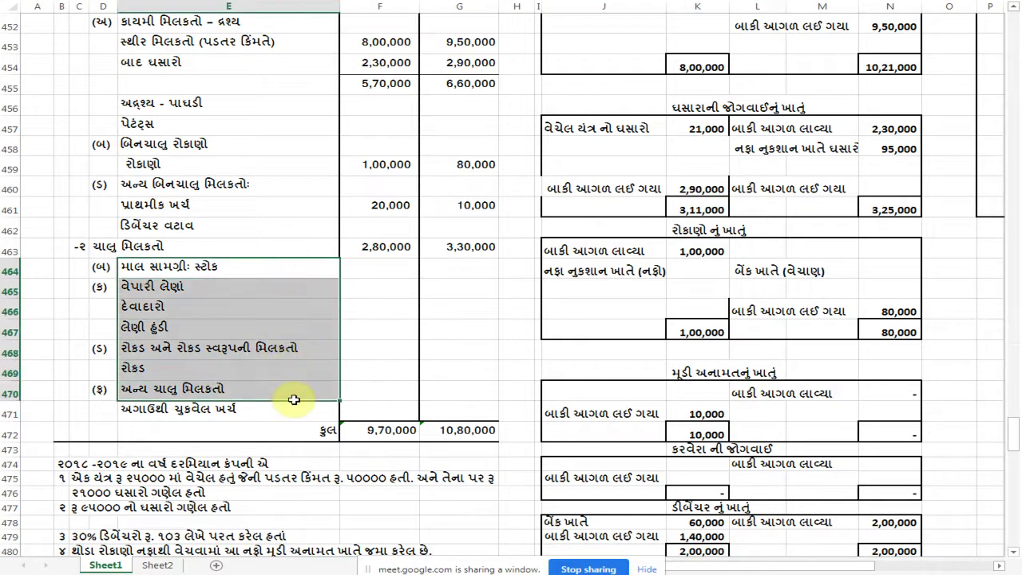
click(372, 246)
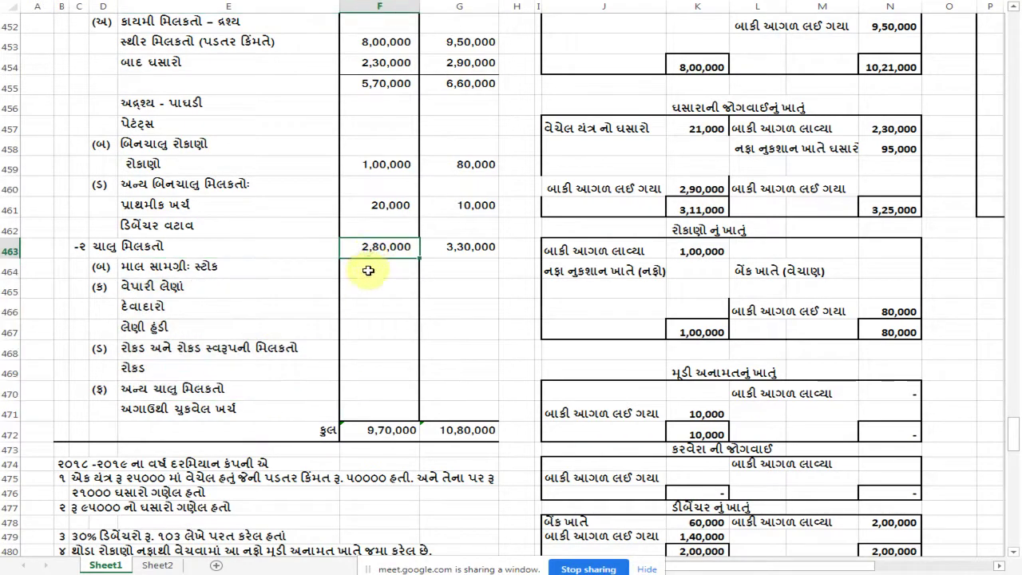
drag(223, 274, 388, 249)
click(388, 249)
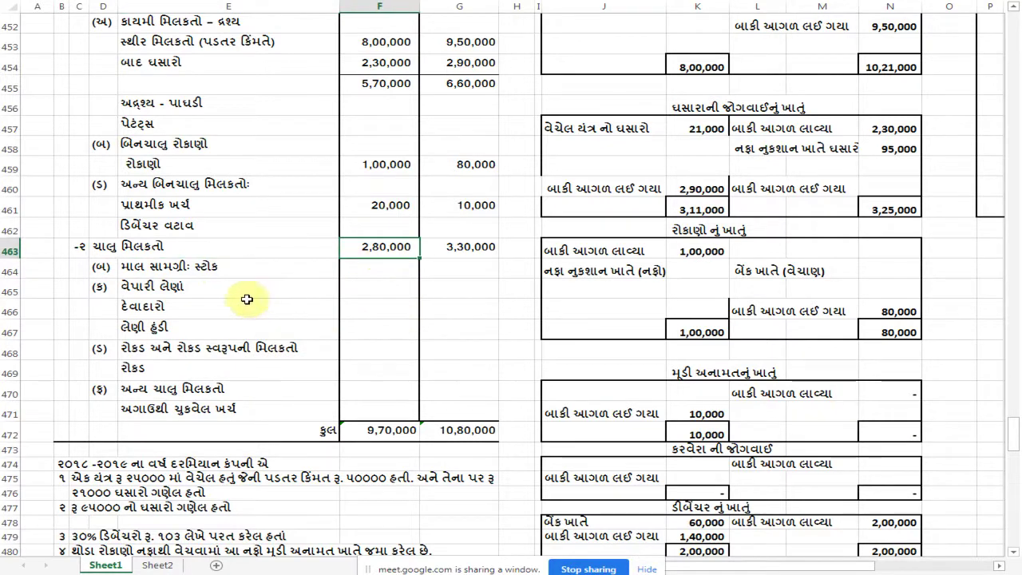
click(384, 409)
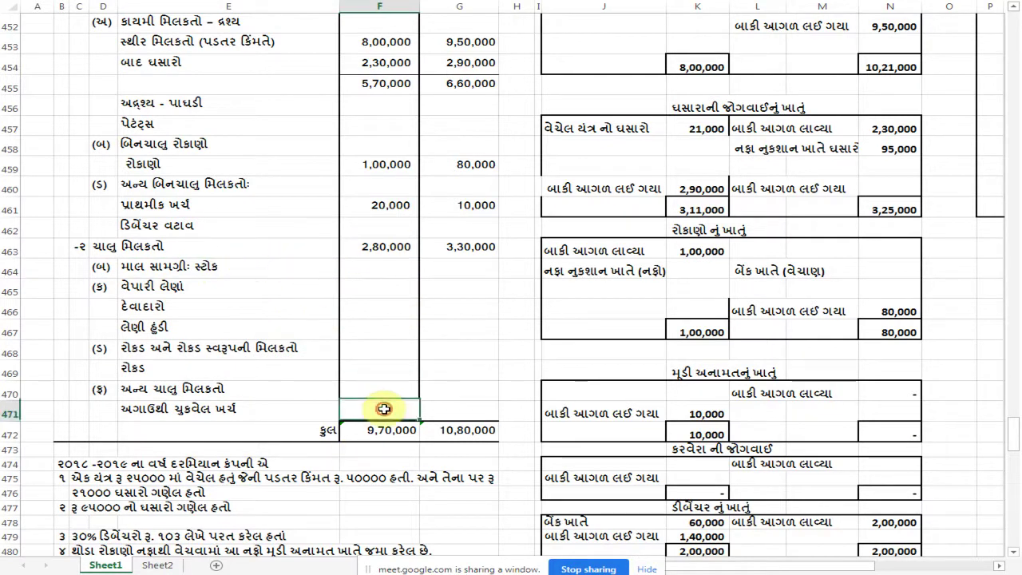
drag(182, 289, 179, 372)
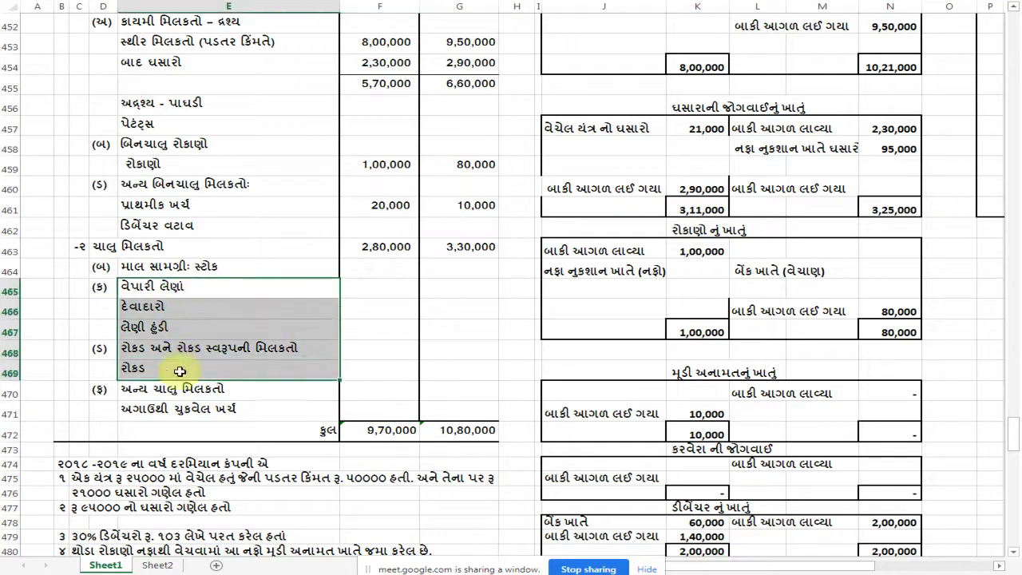
click(284, 270)
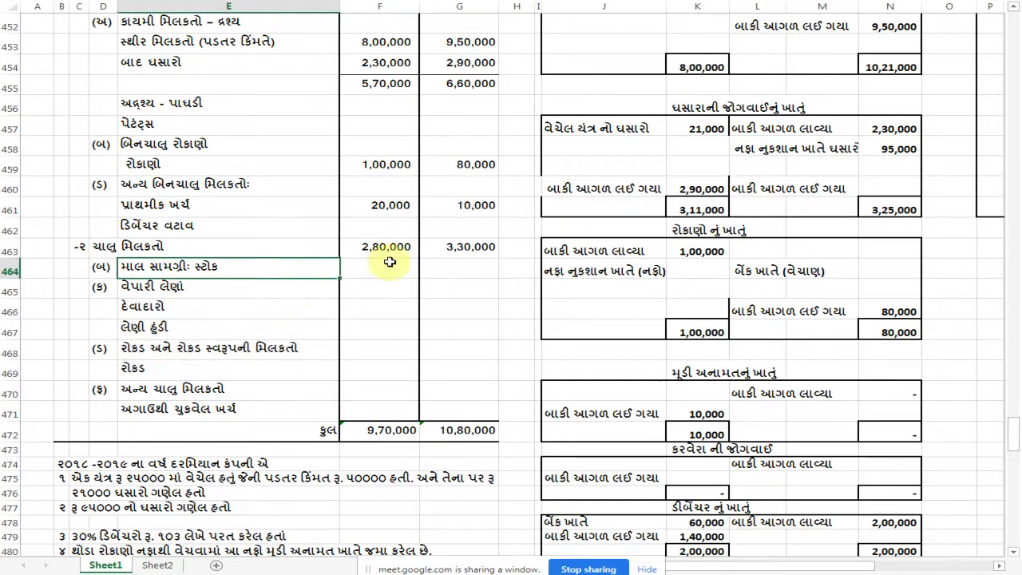
click(390, 249)
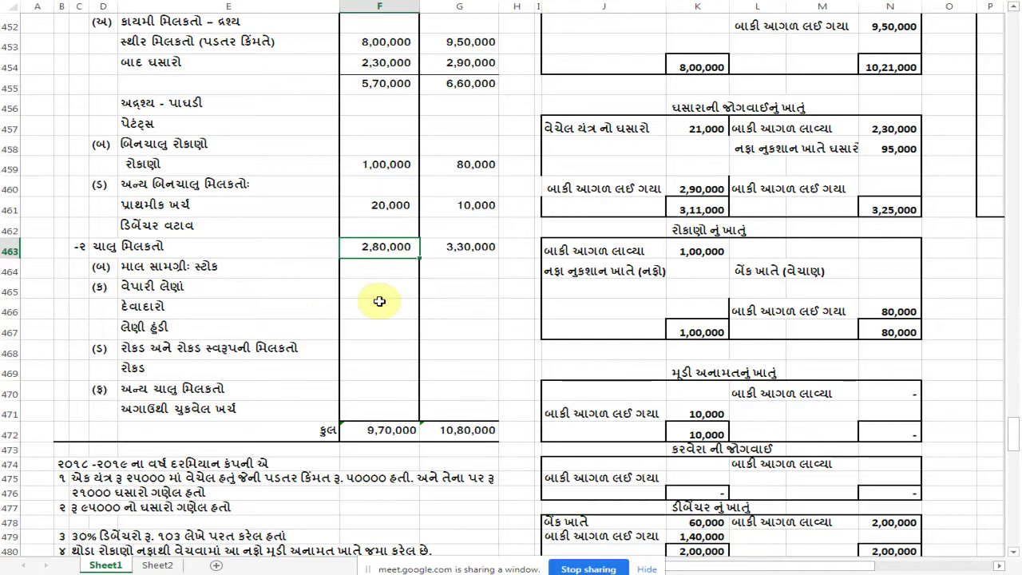
Enter સ્ટોકની શરૂની બાકીમાં વધારો across L488:L489 of the adjusted profit and loss account, with 6000 in N489
scroll(384, 247, up, 1)
scroll(384, 246, up, 8)
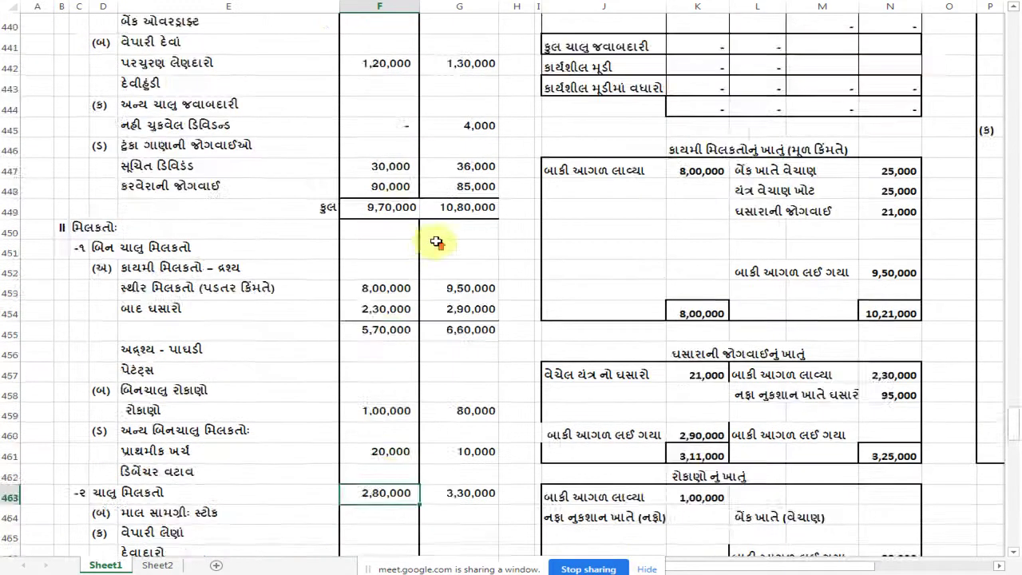
click(713, 25)
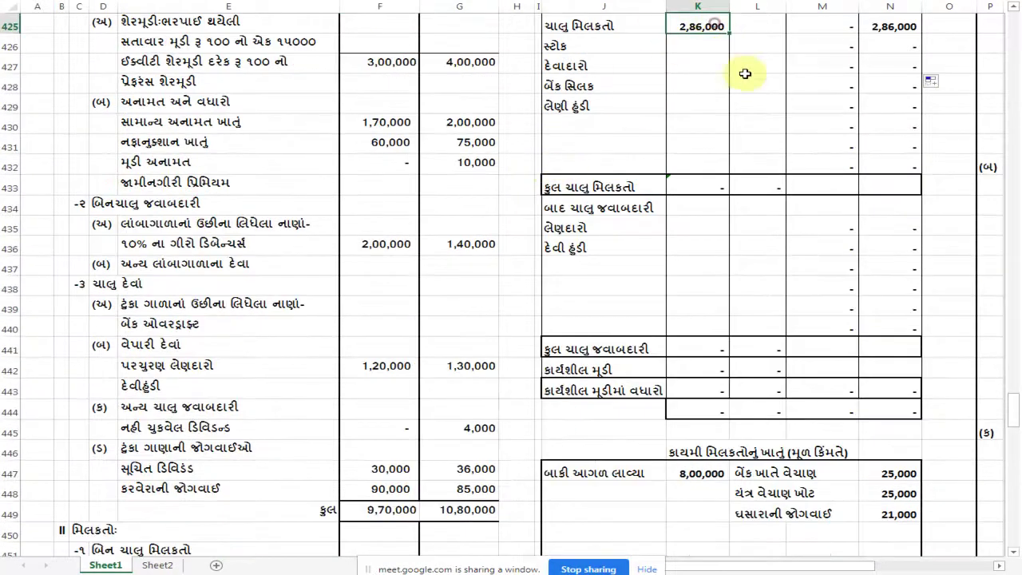
scroll(479, 300, down, 4)
scroll(471, 302, down, 5)
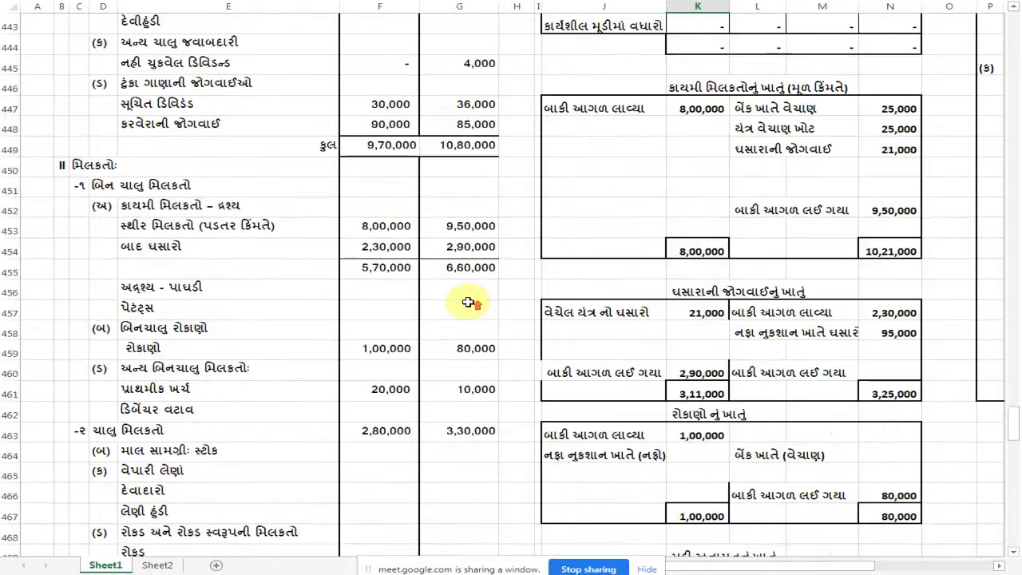
scroll(423, 281, down, 3)
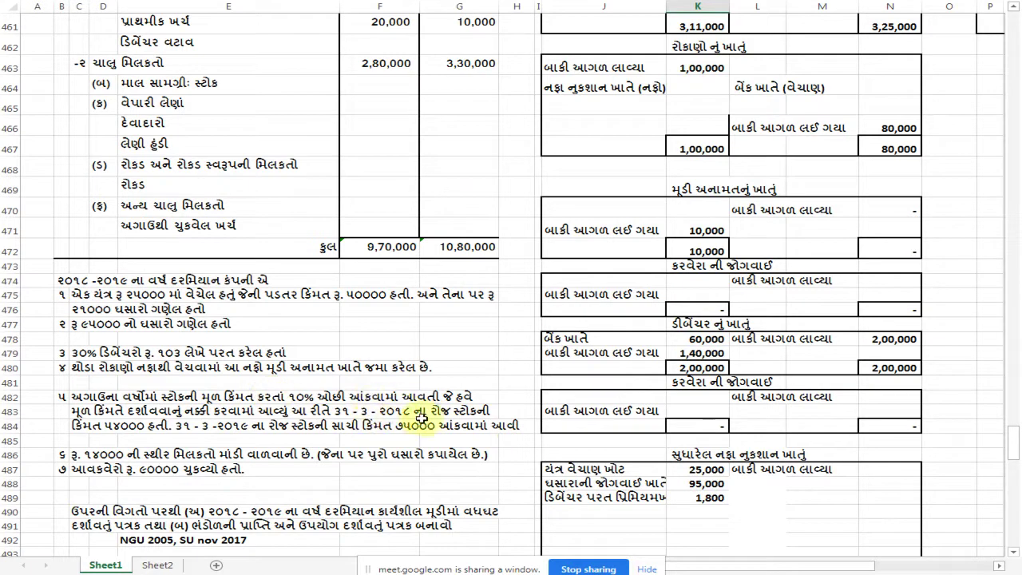
click(760, 485)
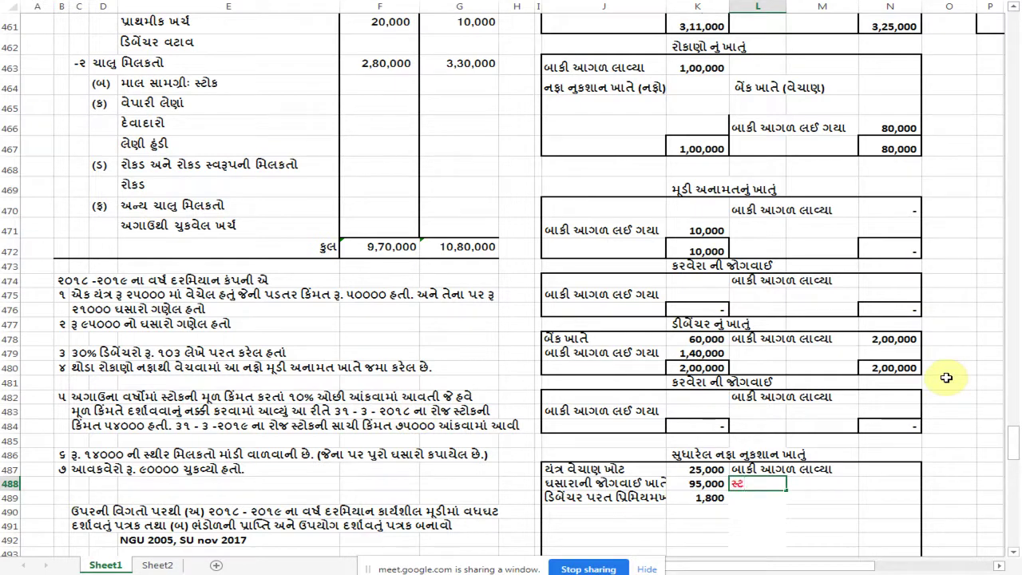
key(BackSpace)
text(સ્ટોકની શરૂનેી બાકીમાં)
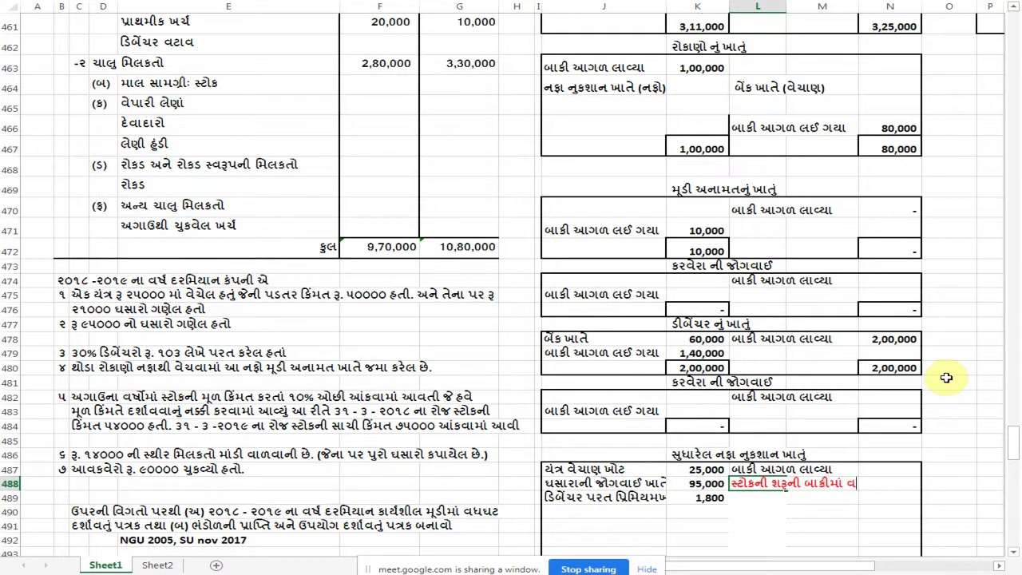
key(Return)
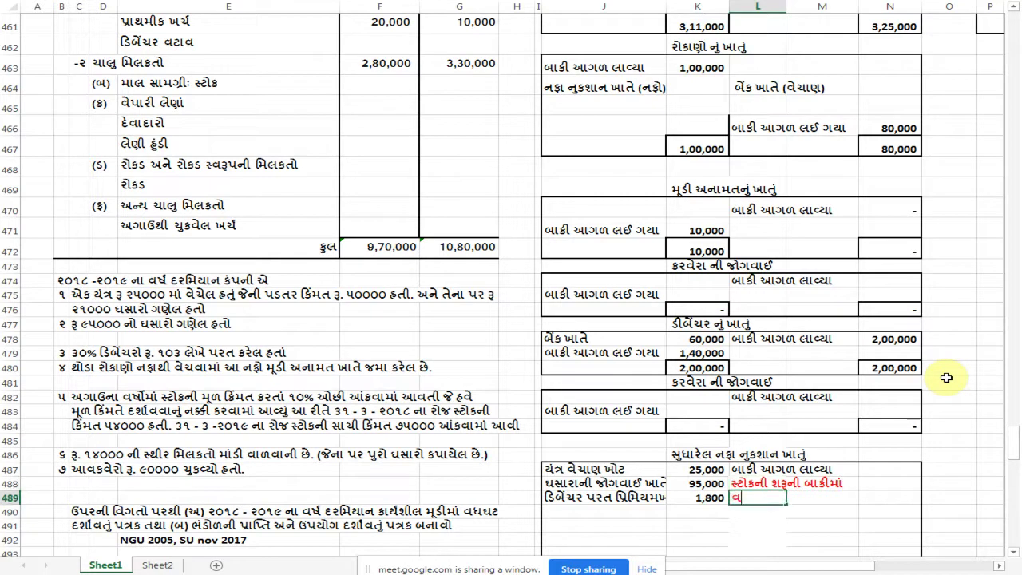
key(Tab)
key(Tab)
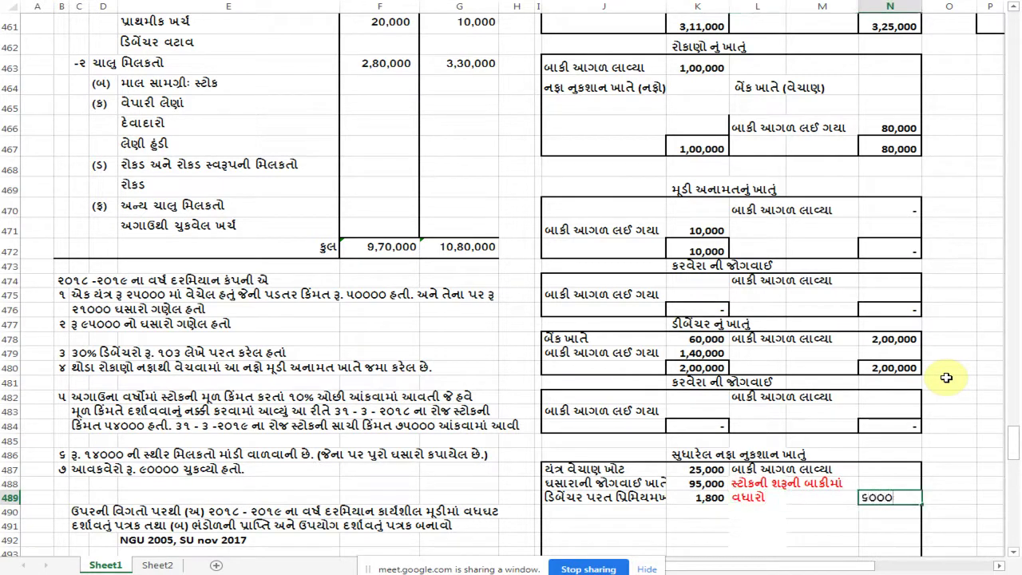
Change the font colour of the opening stock increase label in L488:L489 to Automatic
click(750, 483)
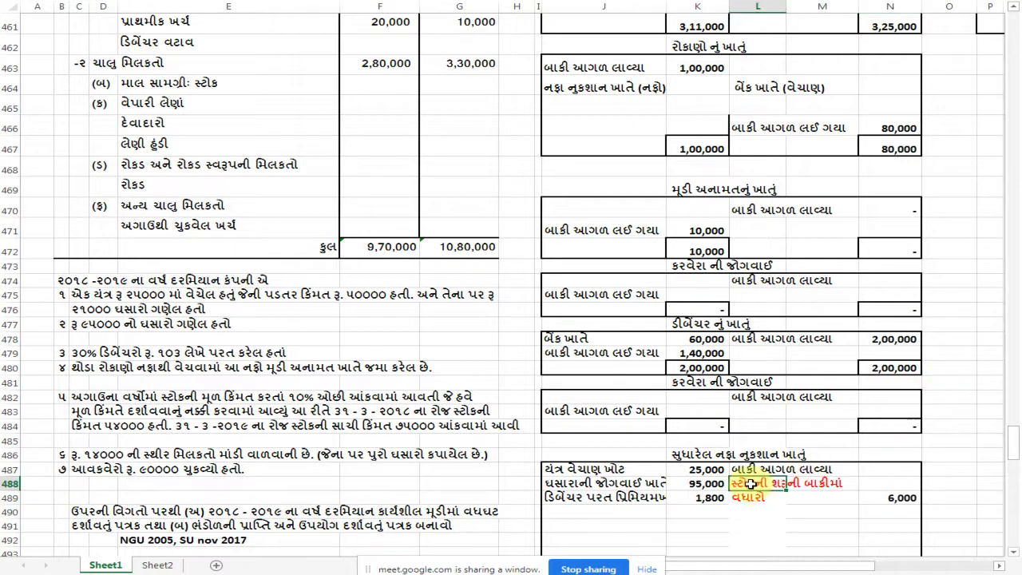
drag(750, 483, 750, 498)
right_click(751, 498)
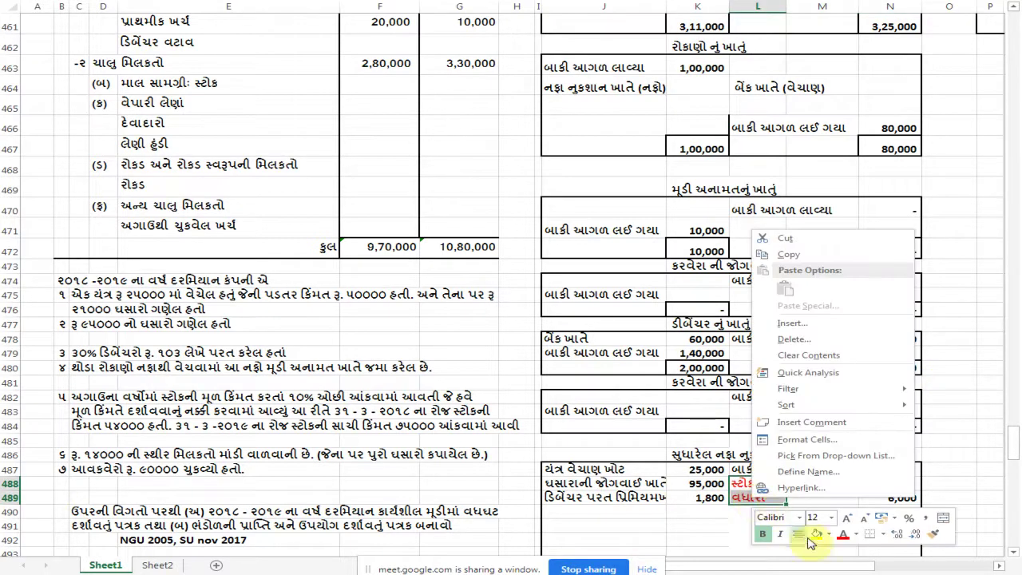
click(854, 534)
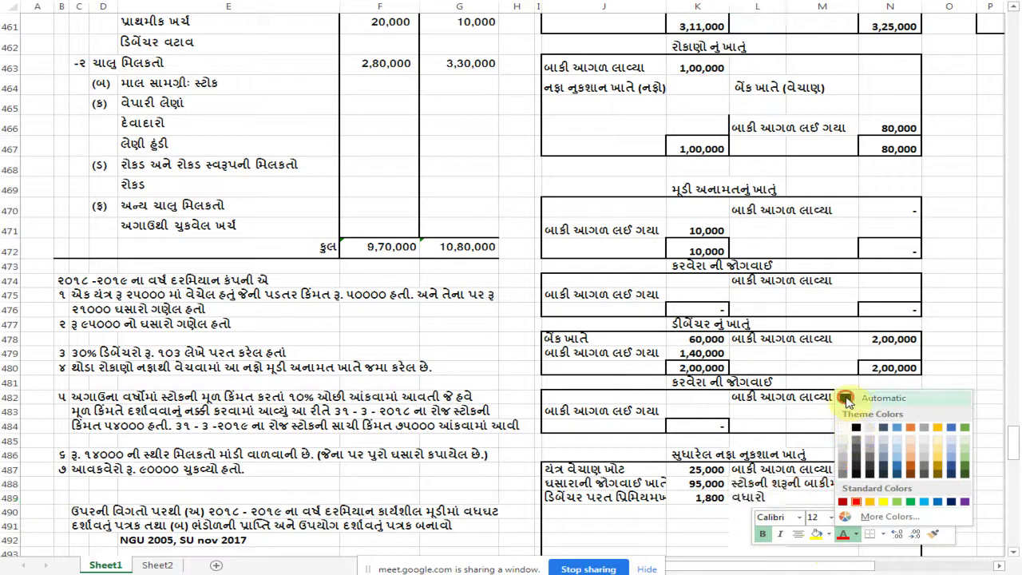
click(847, 399)
click(551, 503)
click(343, 498)
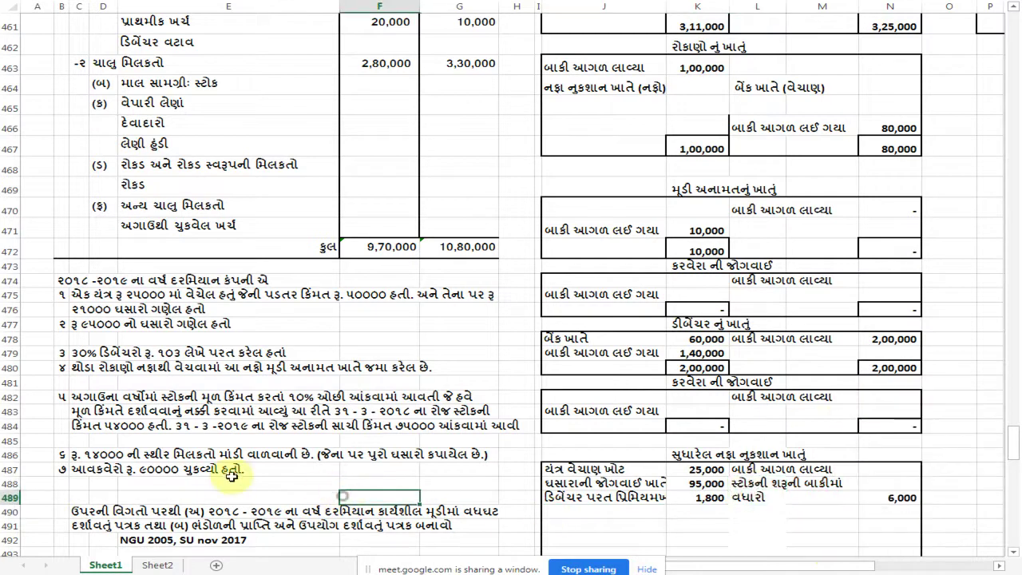
Enter 330000 in L425 as the 2019 current assets (ચાલુ મિલકતો) of the working capital statement
click(205, 425)
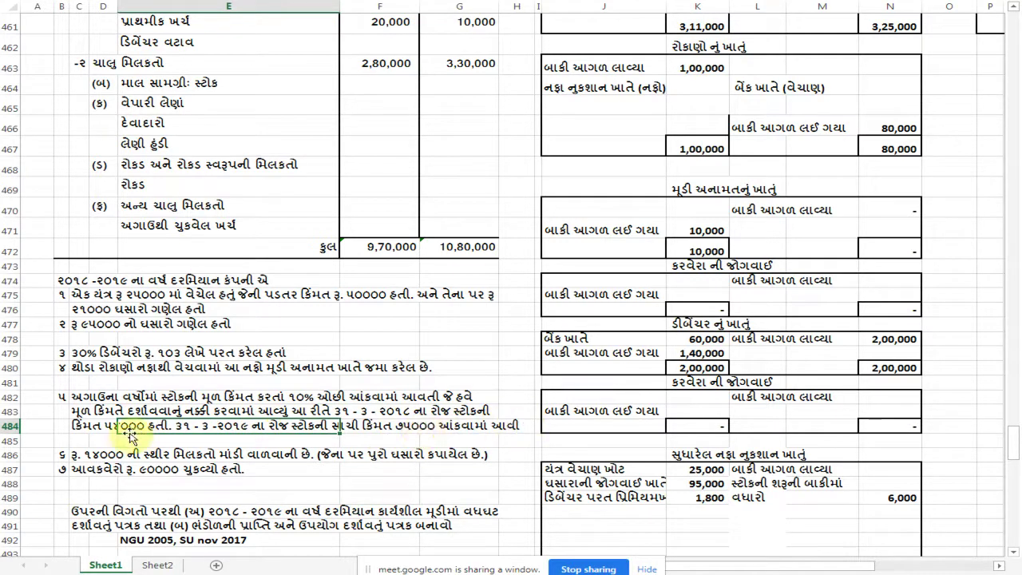
click(471, 64)
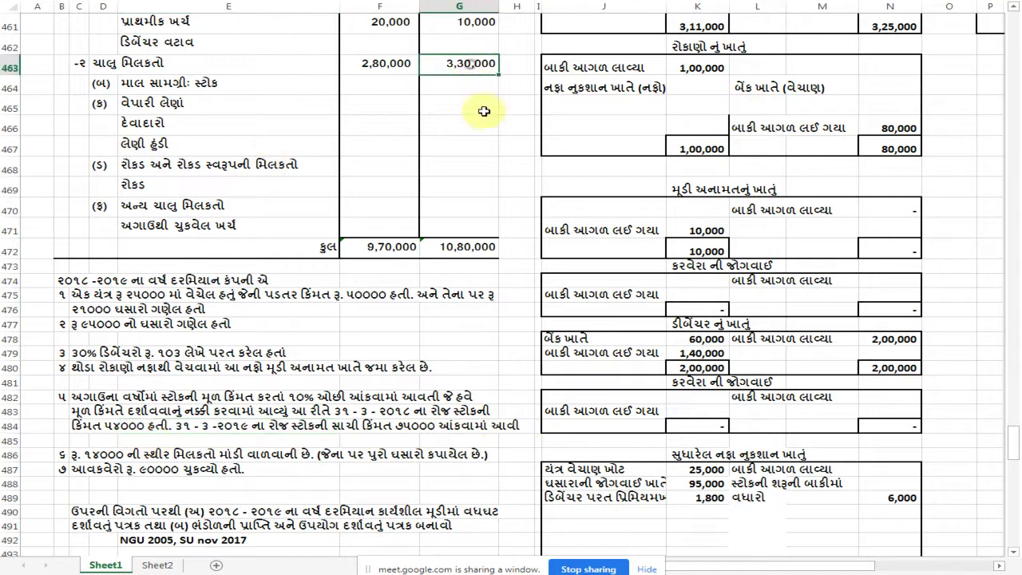
scroll(491, 189, up, 1)
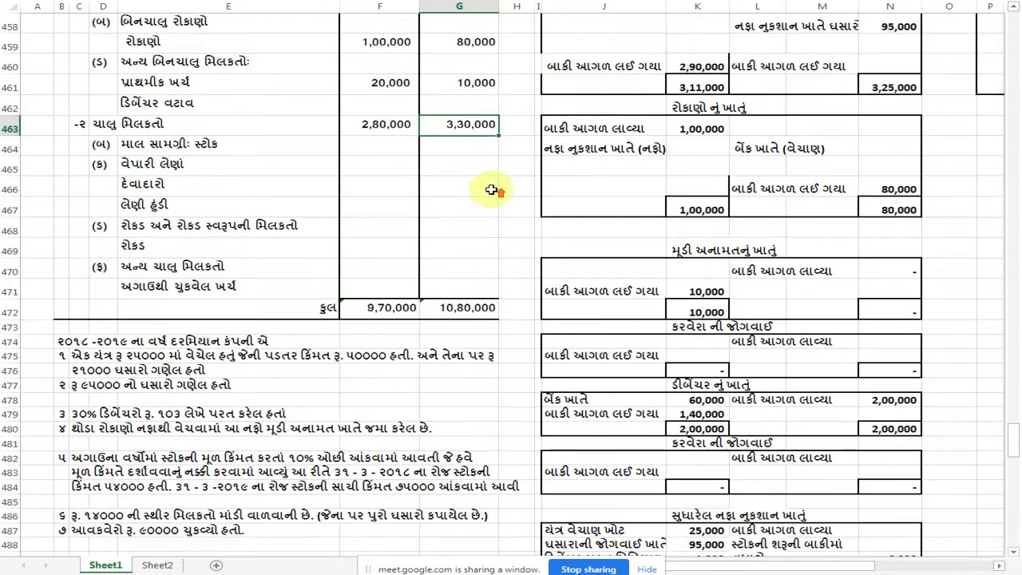
scroll(491, 189, up, 2)
scroll(519, 239, up, 5)
scroll(502, 250, up, 6)
click(752, 88)
text(3,30,000)
key(Return)
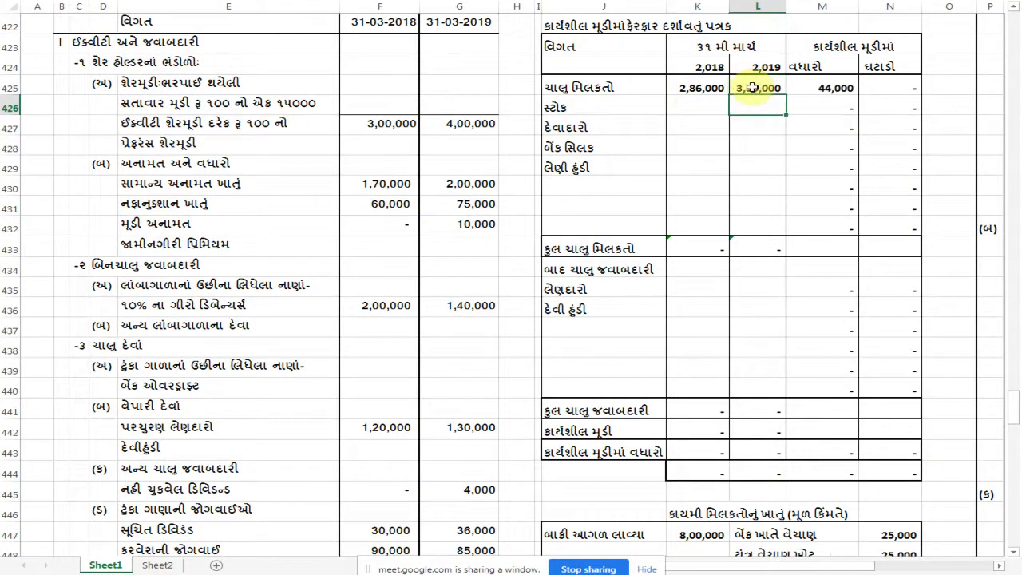
click(834, 89)
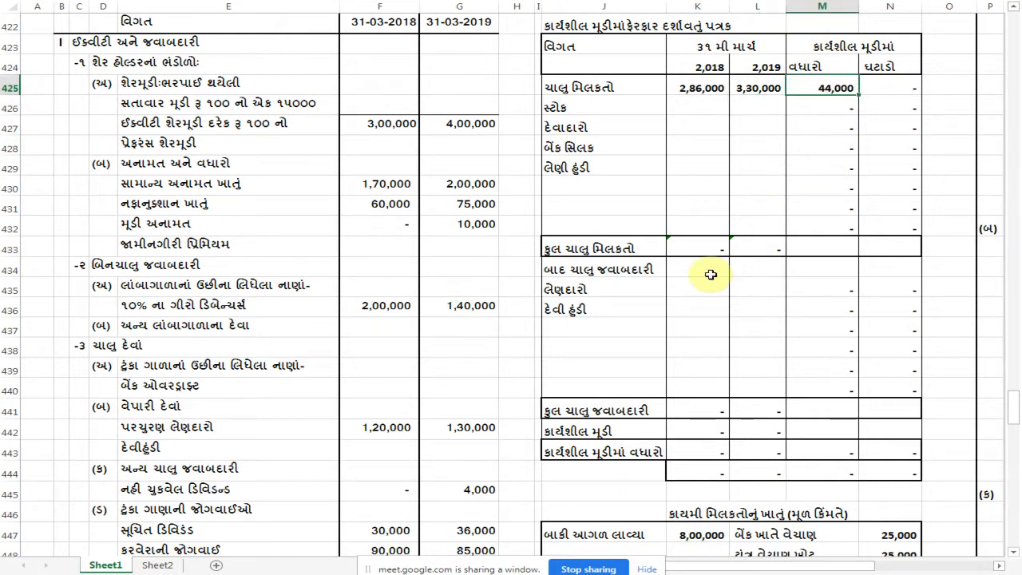
Read note 6 in row 486 about the fixed assets to write off
scroll(639, 289, down, 9)
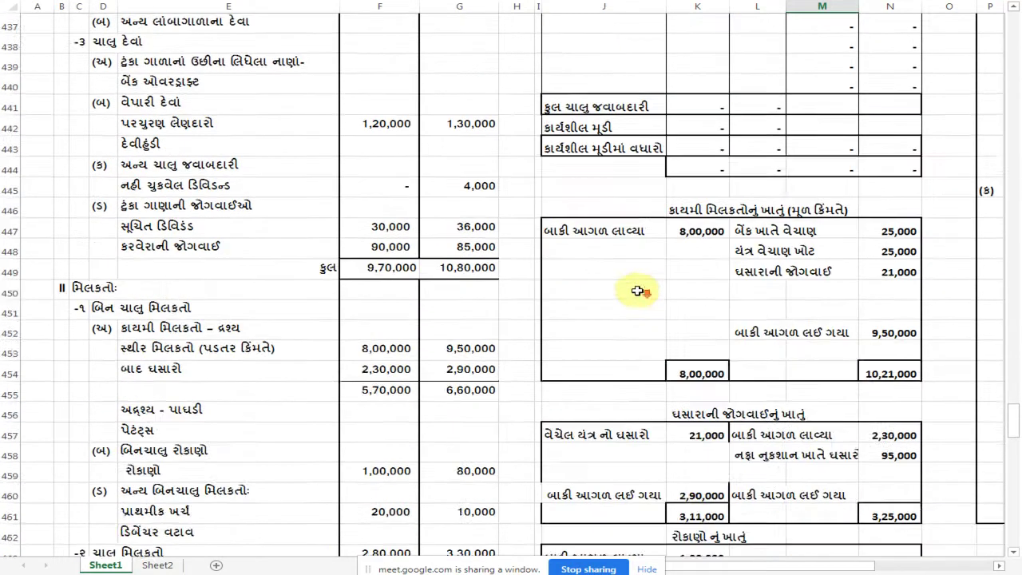
scroll(273, 451, down, 4)
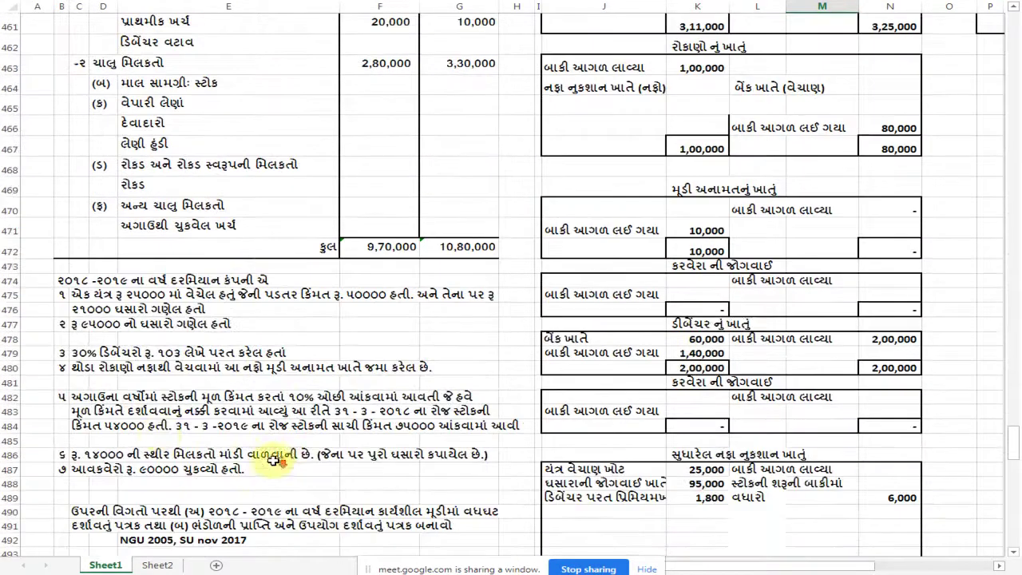
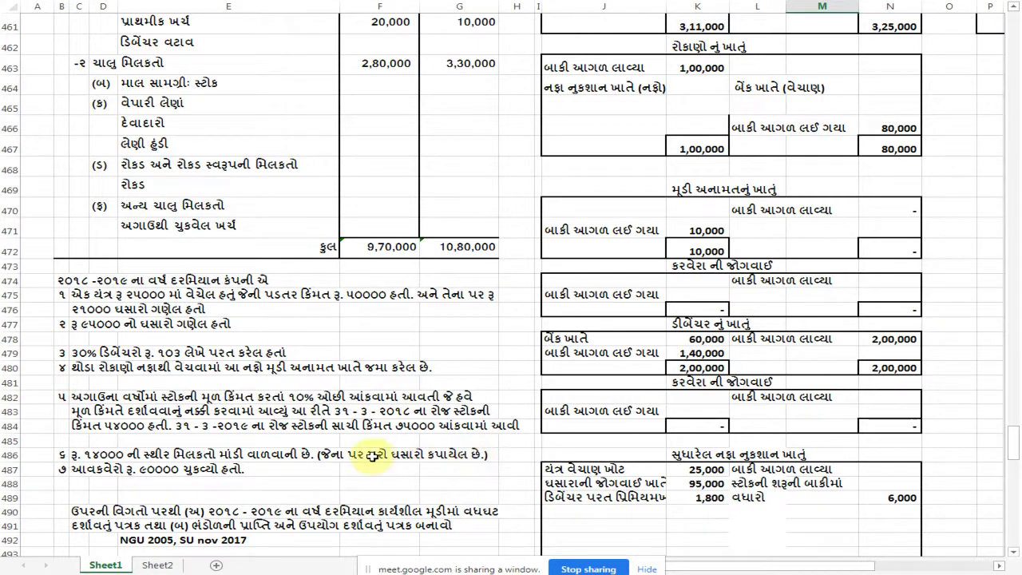
click(102, 456)
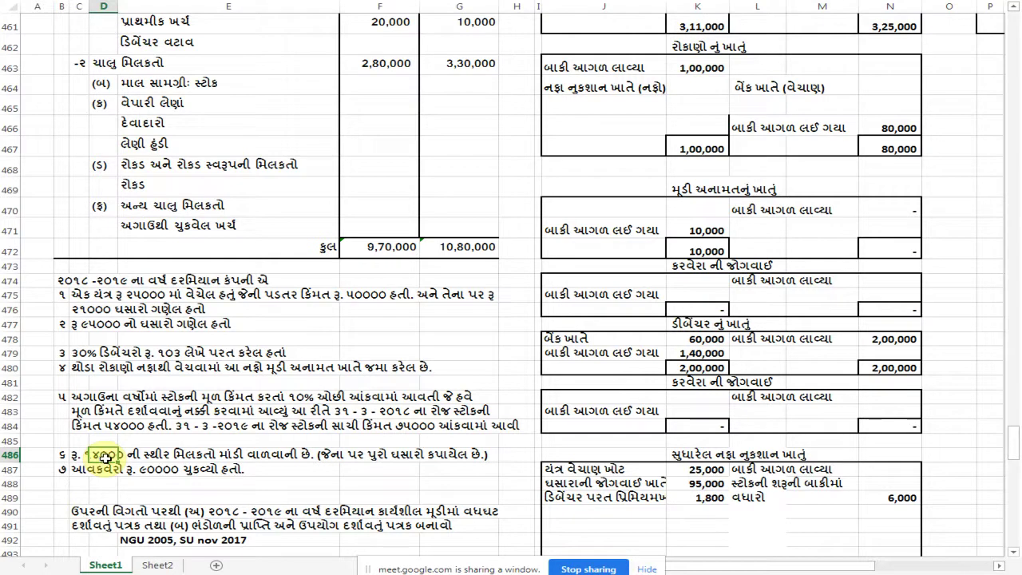
click(267, 454)
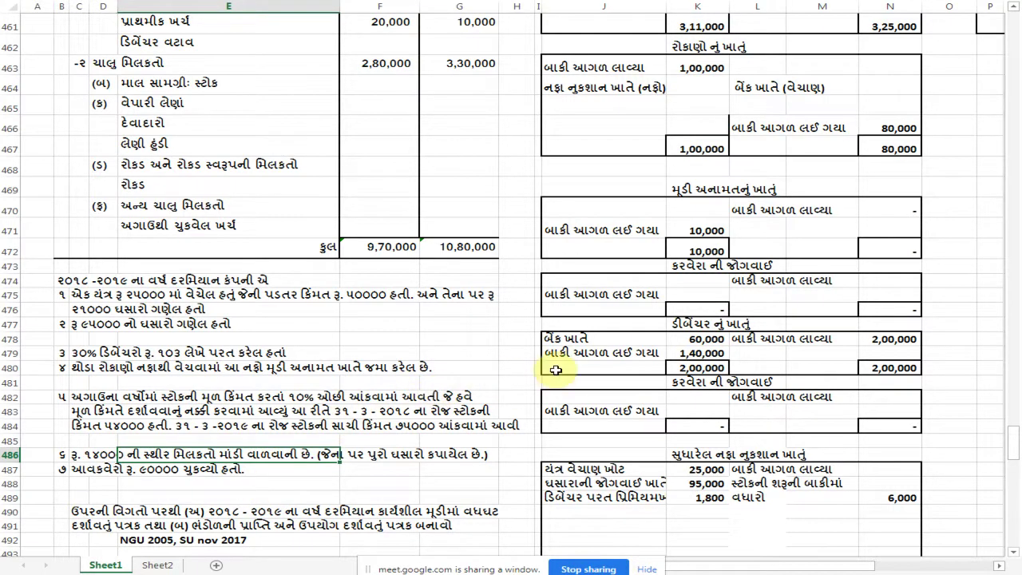
scroll(616, 362, up, 2)
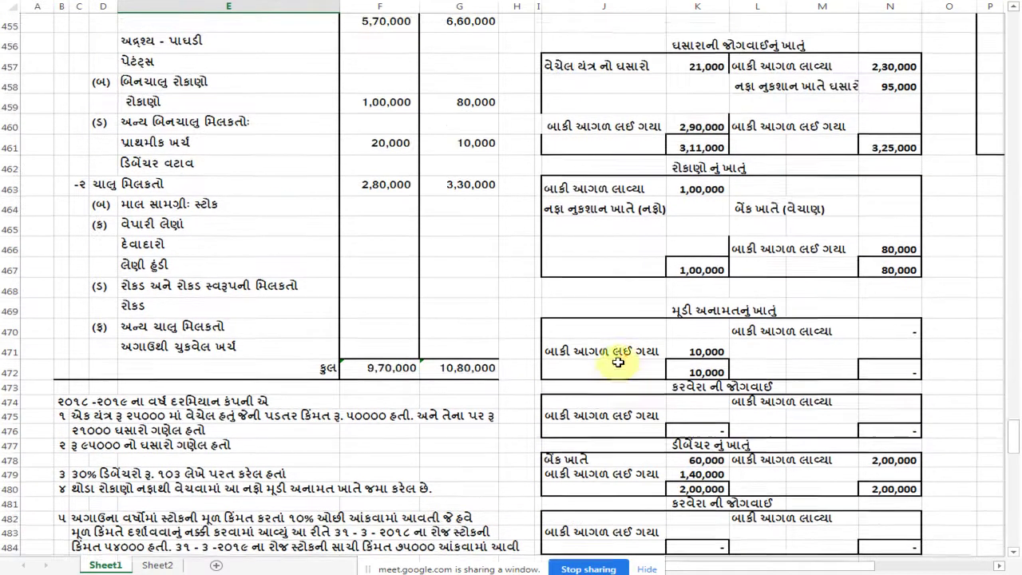
scroll(617, 362, up, 4)
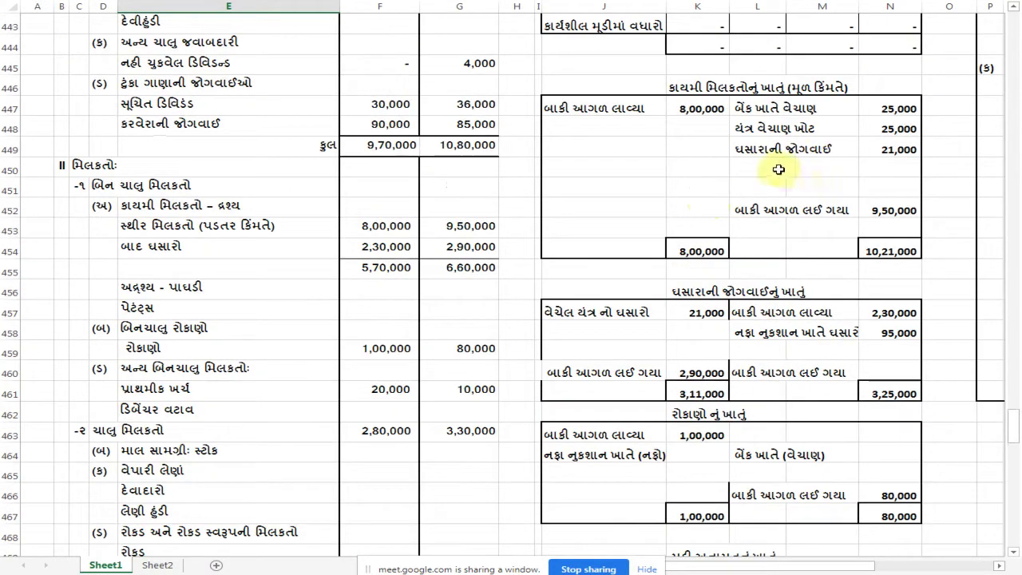
click(779, 169)
text(ઘ)
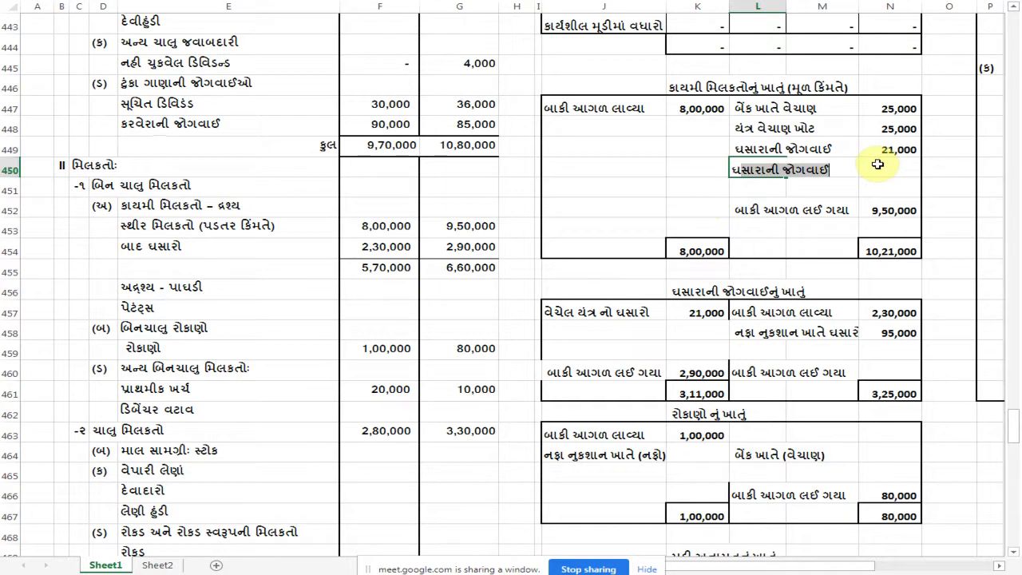
text(સાચ)
key(BackSpace)
text(ઘસારા)
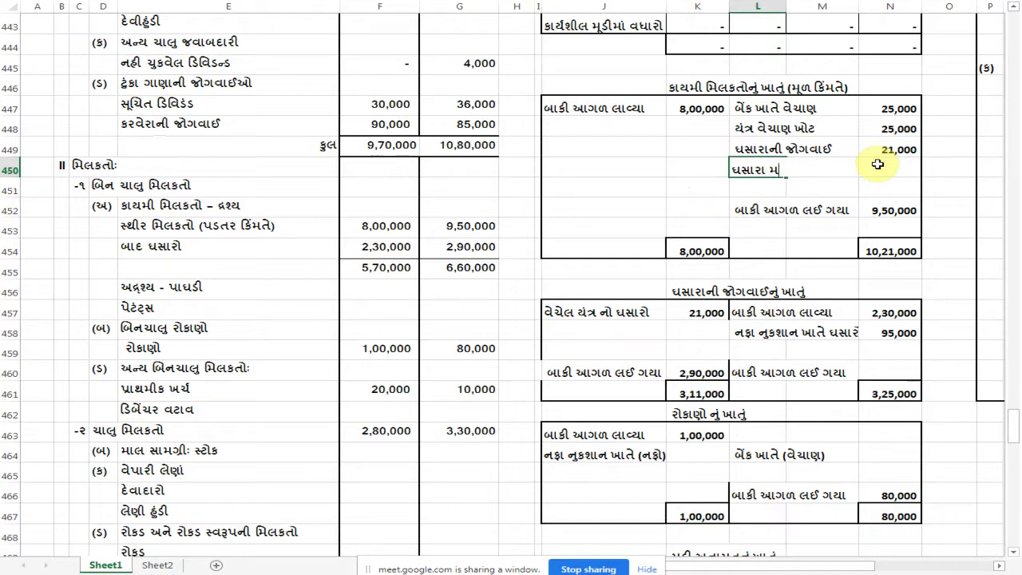
key(BackSpace)
key(BackSpace)
key(BackSpace)
key(BackSpace)
key(BackSpace)
key(BackSpace)
Enter માડી વાળેલ મિલકતો in L450 of the fixed assets account, with 14000 in N450
scroll(746, 390, down, 6)
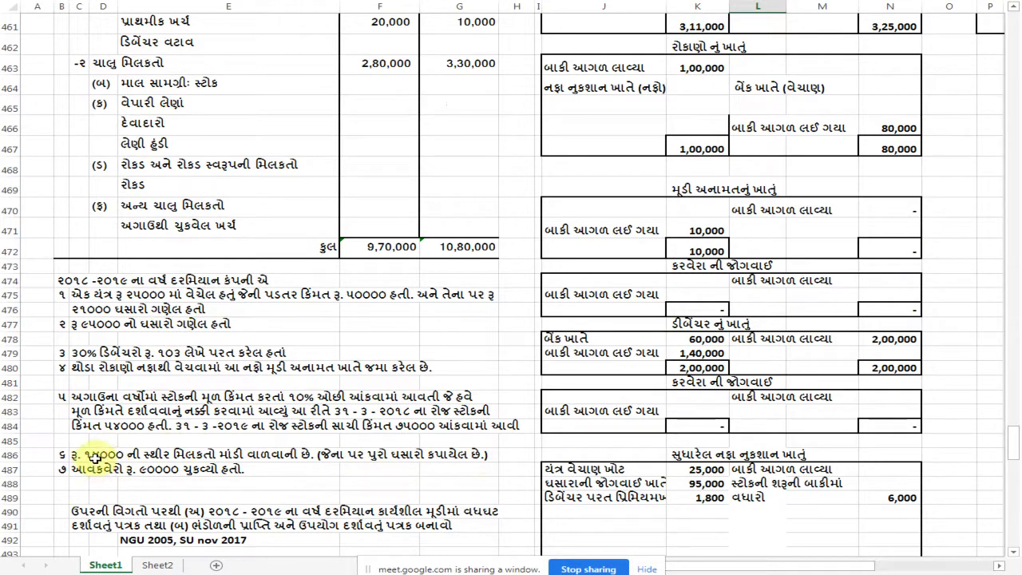
scroll(527, 409, up, 2)
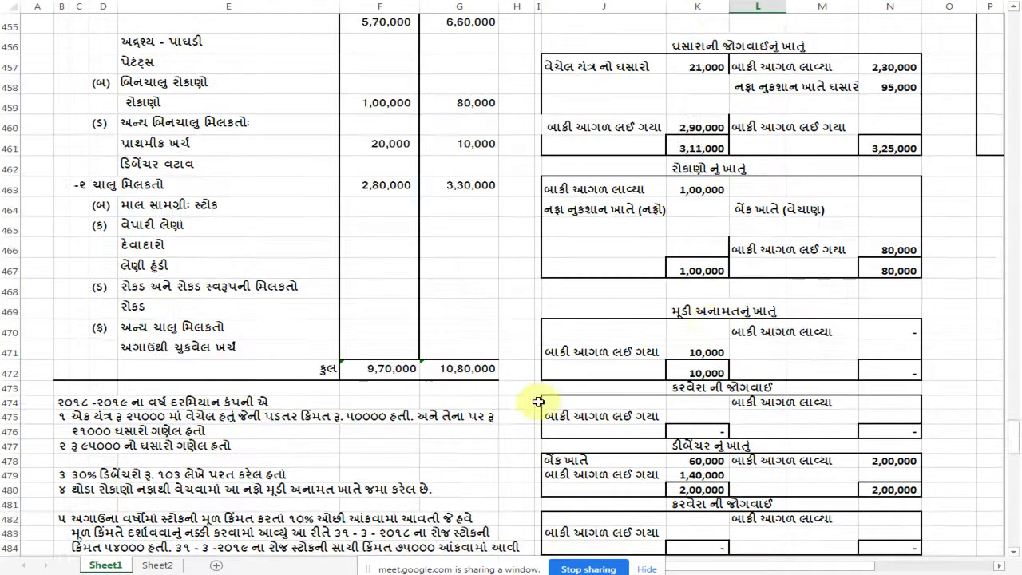
scroll(713, 317, up, 4)
text(મા)
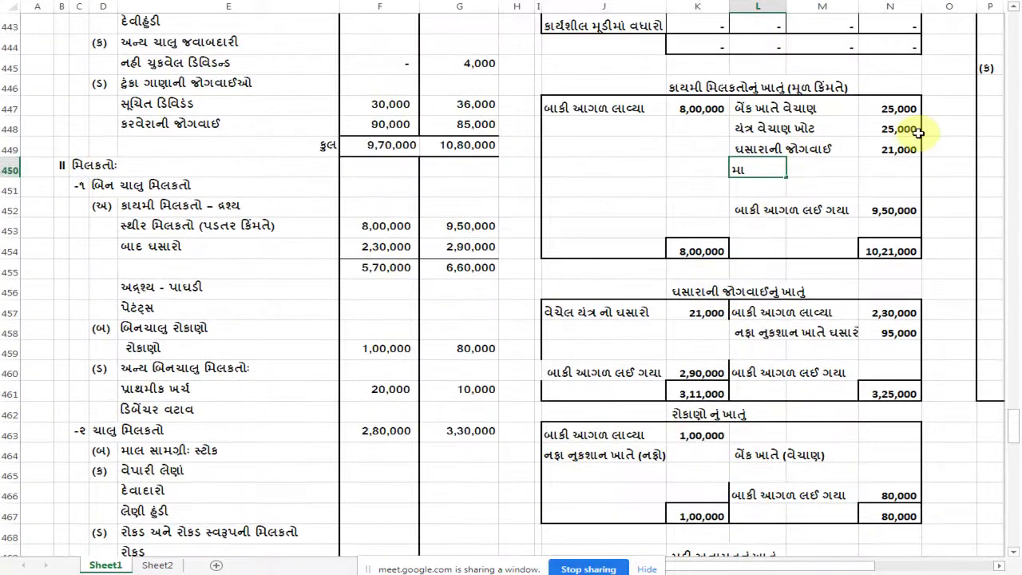
key(BackSpace)
text(ાડી વાળેલ મિલકતો)
key(Tab)
key(Tab)
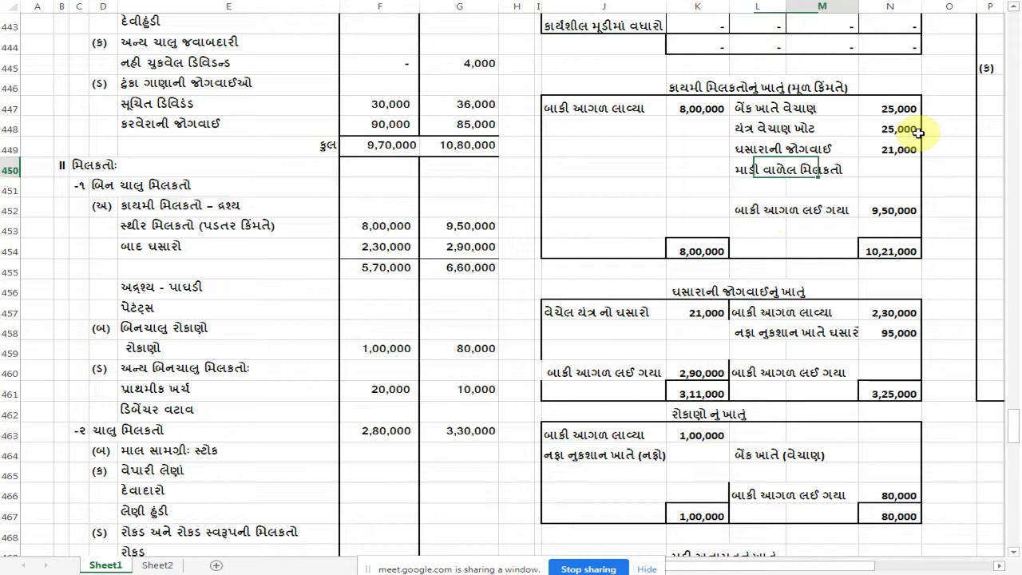
text(૧૪૦૦૦)
key(Return)
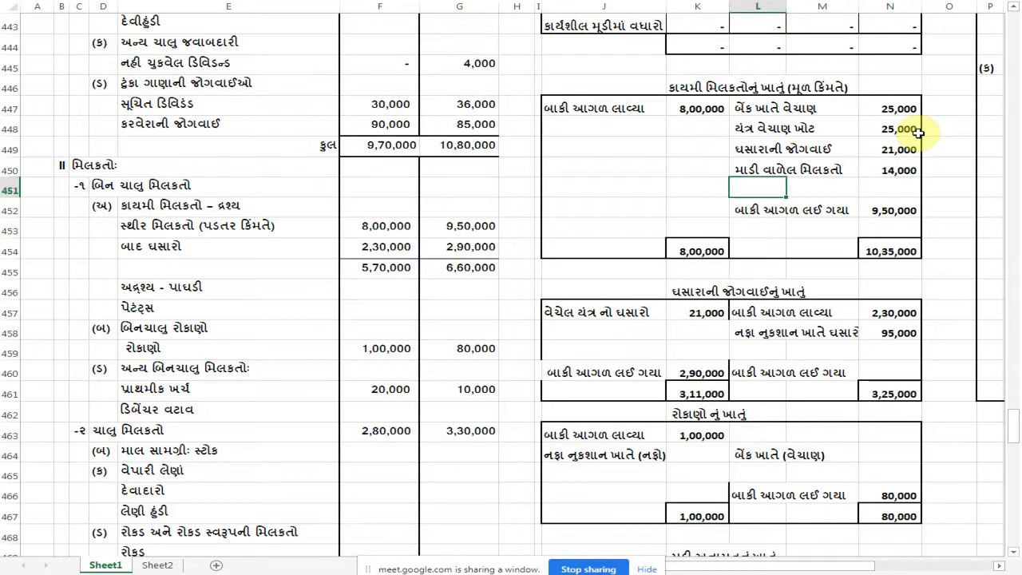
Enter માંડી વાળેલ મિલકતો in J458 of the depreciation provision account, with 14000 in K458
click(689, 326)
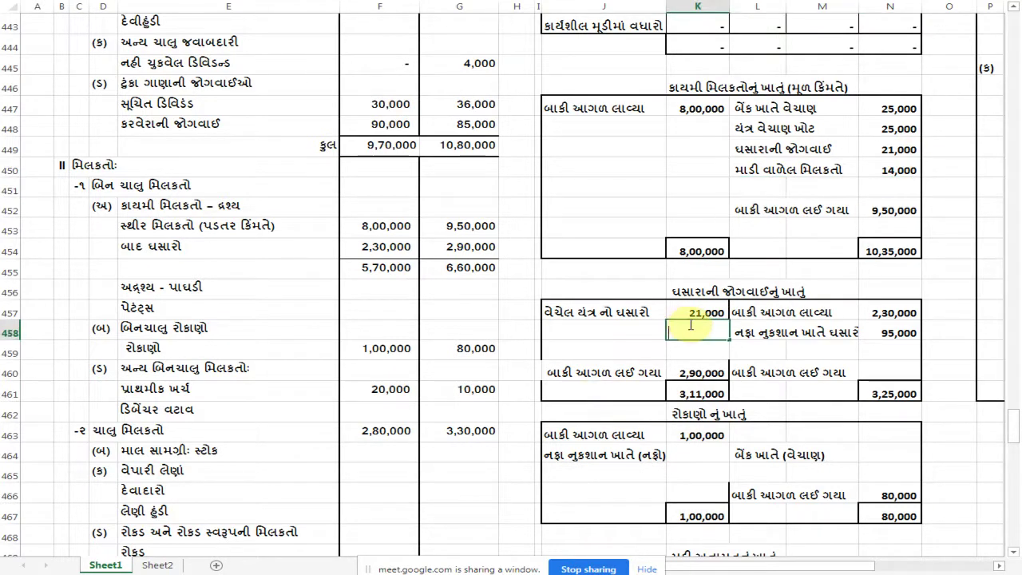
key(Return)
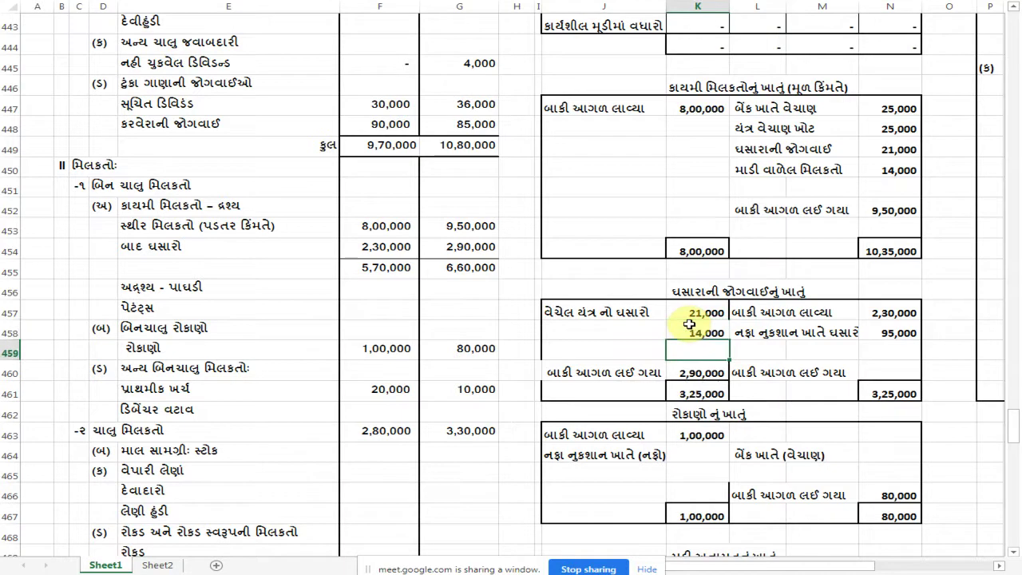
key(Left)
key(Up)
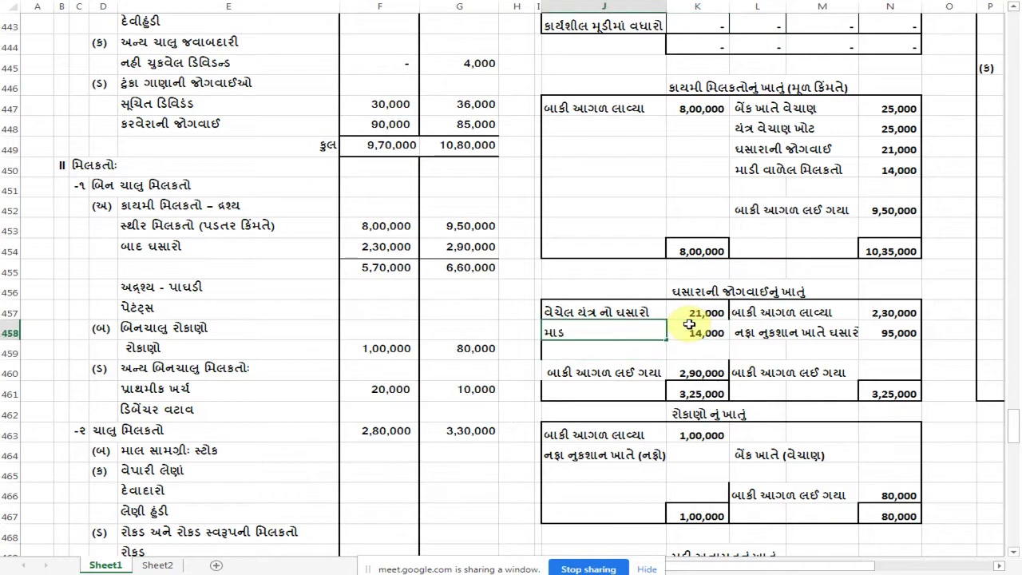
key(BackSpace)
key(BackSpace)
text(ાંડી વાળેલ મિ)
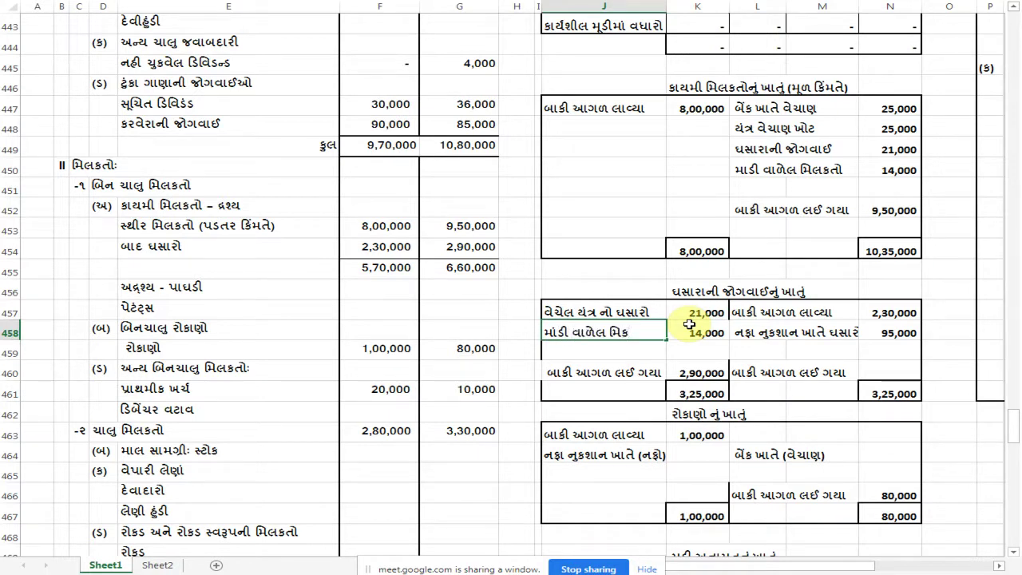
text(લકતો)
key(Return)
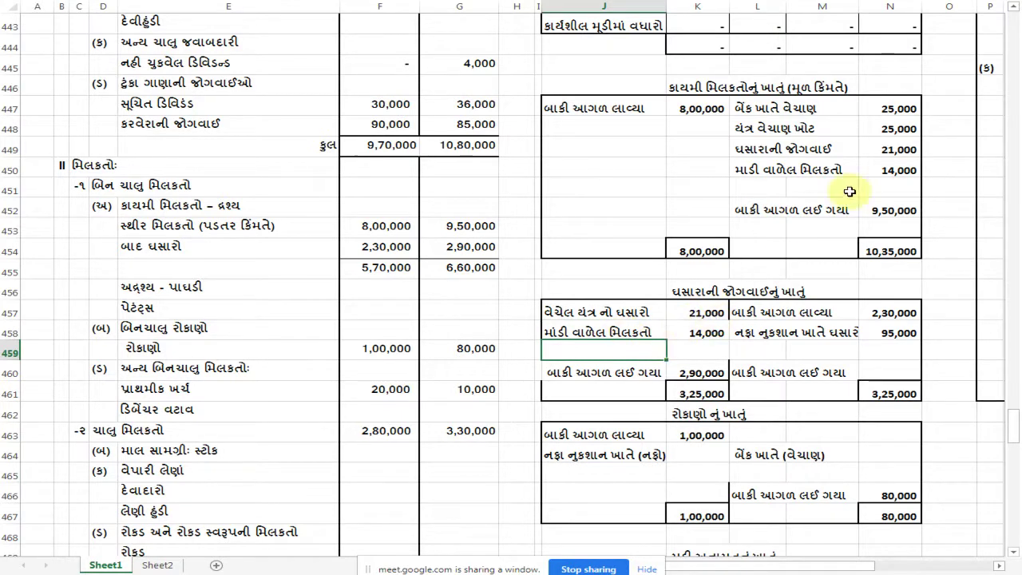
Compare the sold machine's depreciation and written-off asset entries in N449:N450 with their counterparts in K457:K458 of the depreciation provision account
click(688, 333)
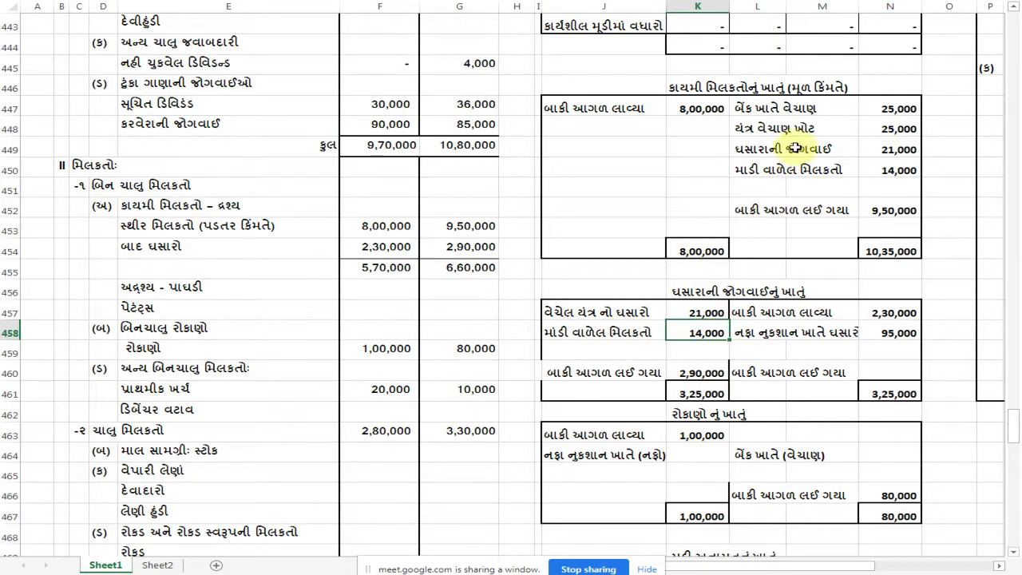
click(899, 148)
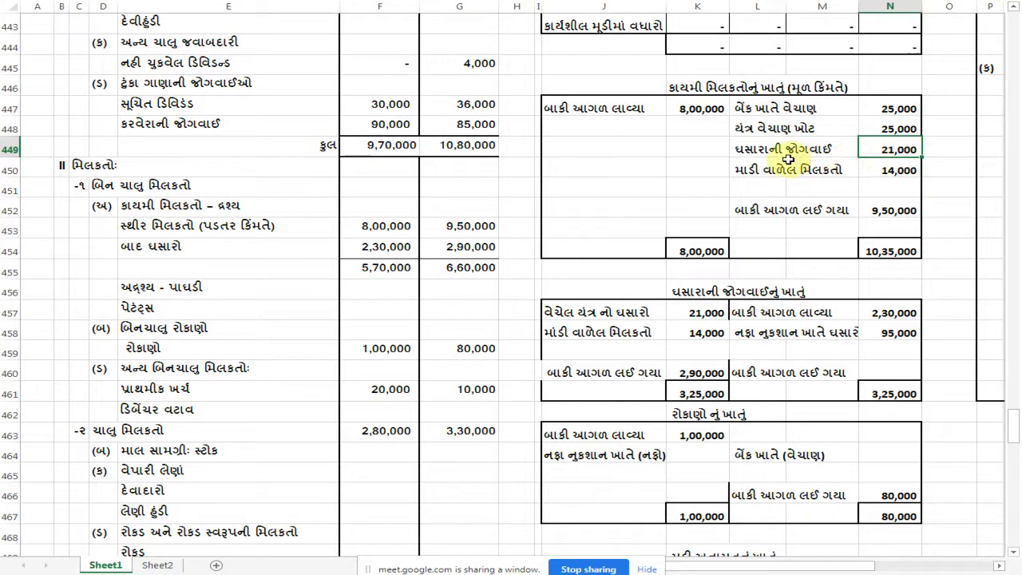
click(702, 311)
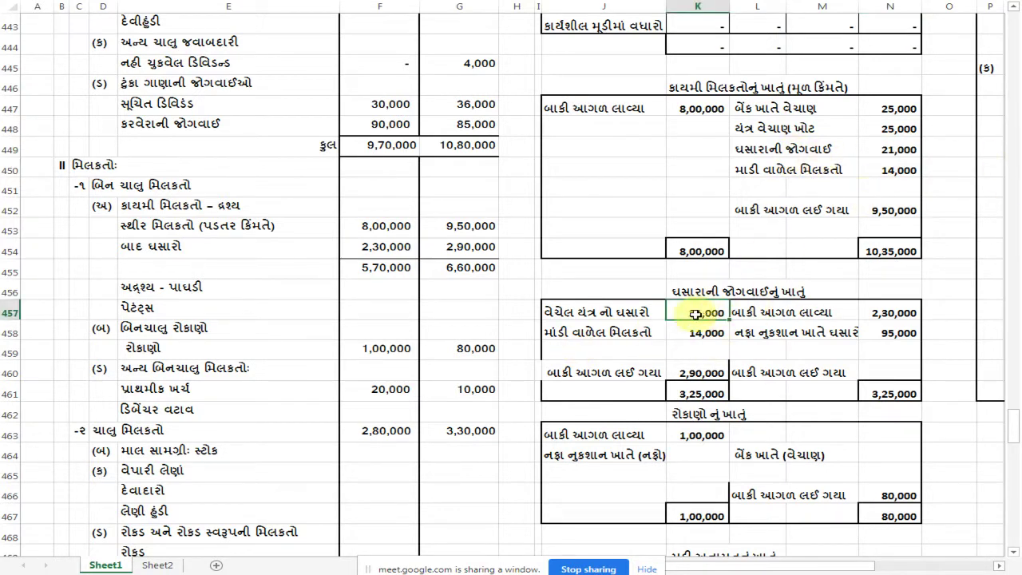
click(822, 167)
click(887, 171)
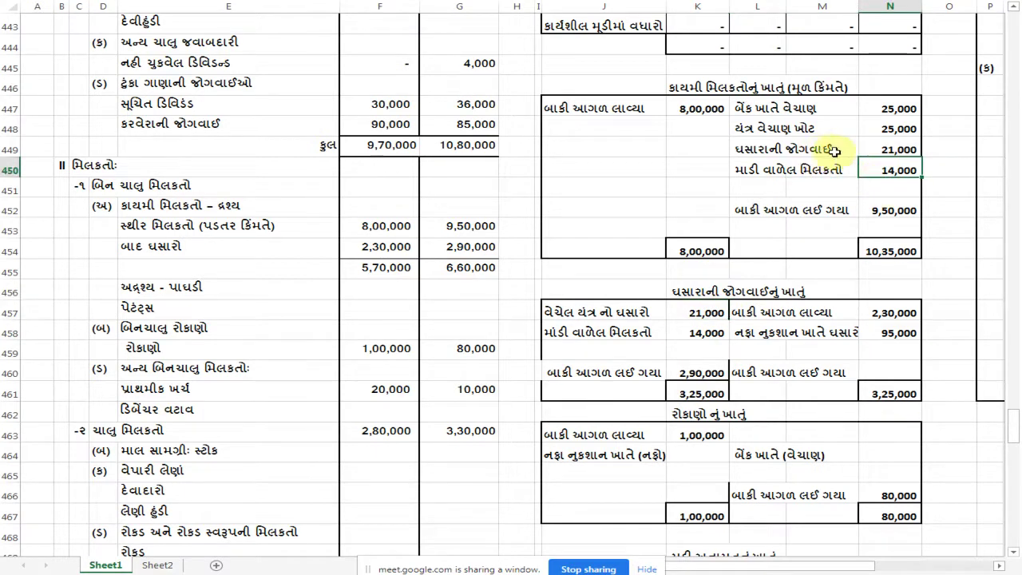
click(892, 150)
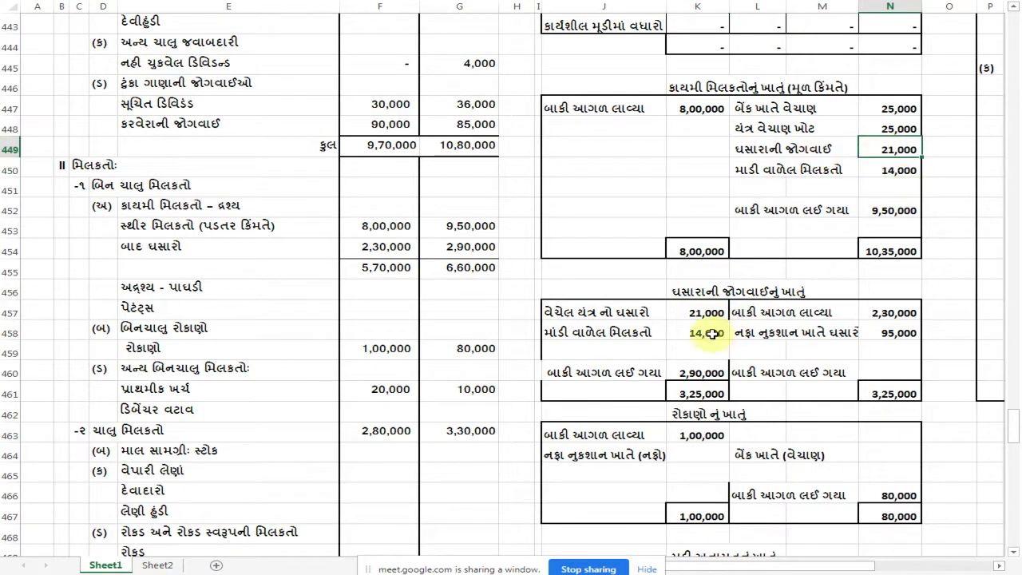
click(700, 313)
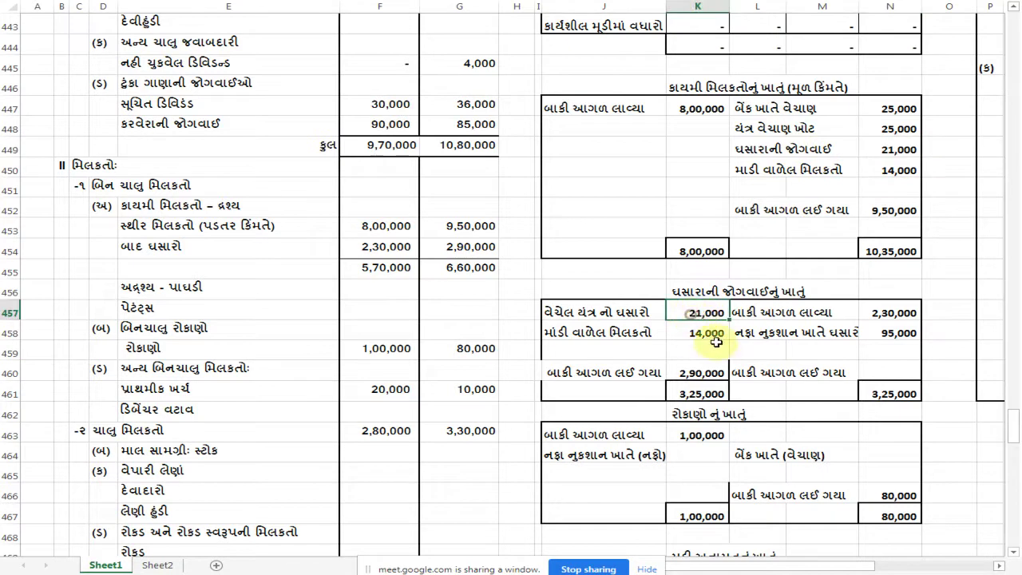
click(755, 172)
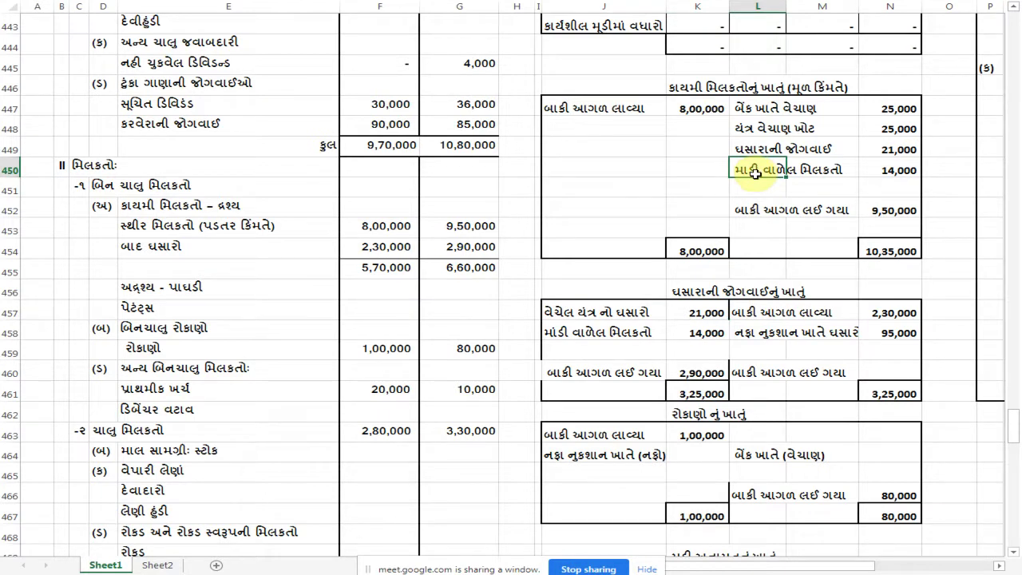
click(893, 164)
click(693, 332)
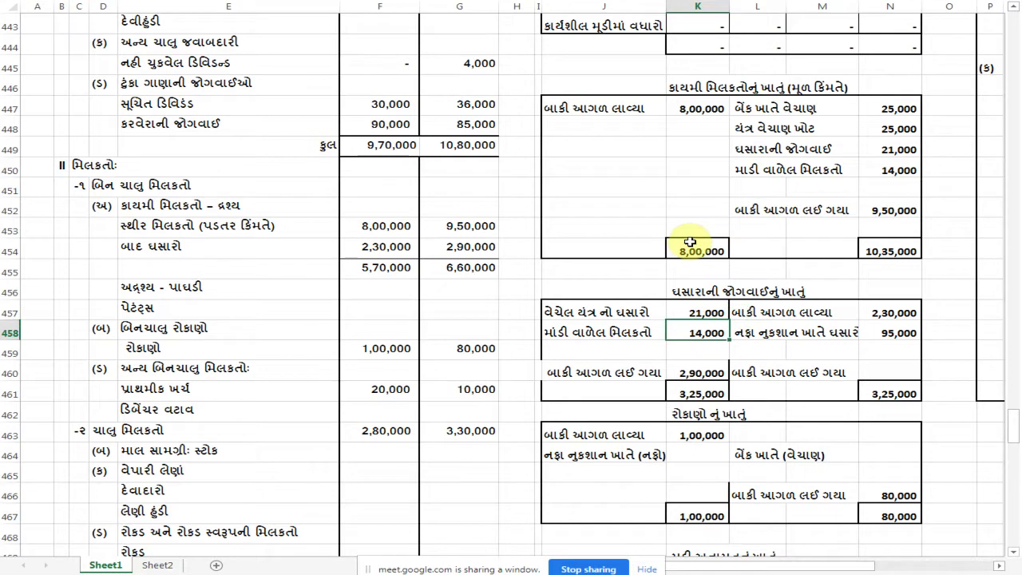
Read note 7 in row 487 about the income tax paid and find the tax provision (કરવેરાની જોગવાઈ) in the balance sheet
scroll(551, 401, down, 8)
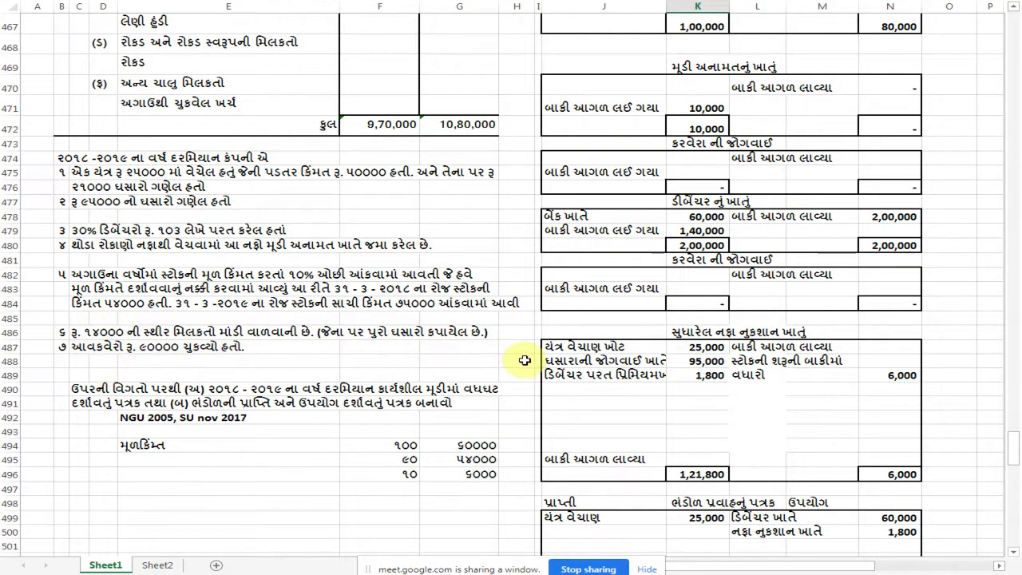
scroll(519, 352, up, 3)
scroll(798, 212, up, 9)
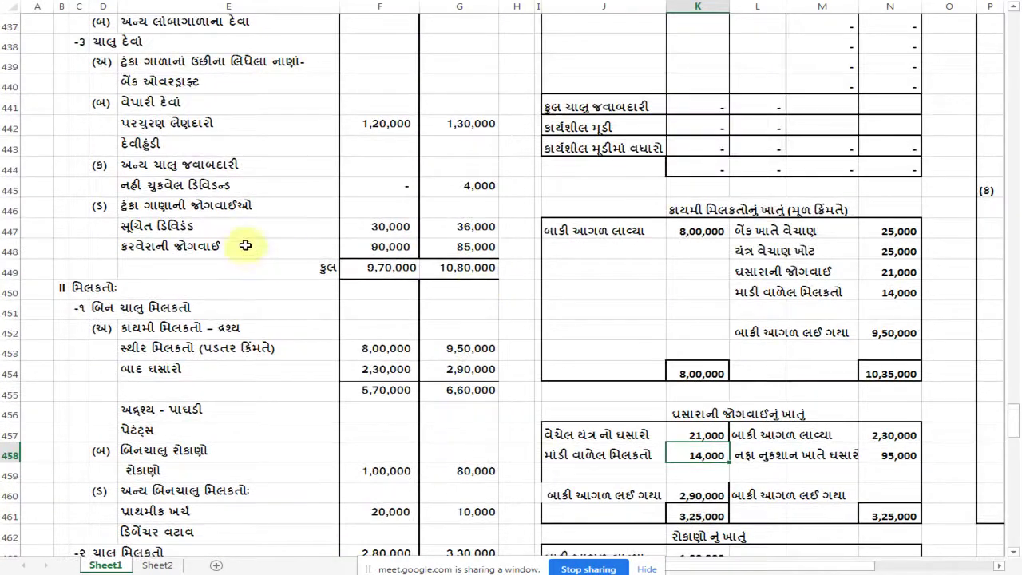
In the first tax provision account (કરવેરા ની જોગવાઈ), enter an opening balance of 90,000 and a closing balance of 85,000
scroll(492, 246, down, 1)
scroll(492, 246, down, 6)
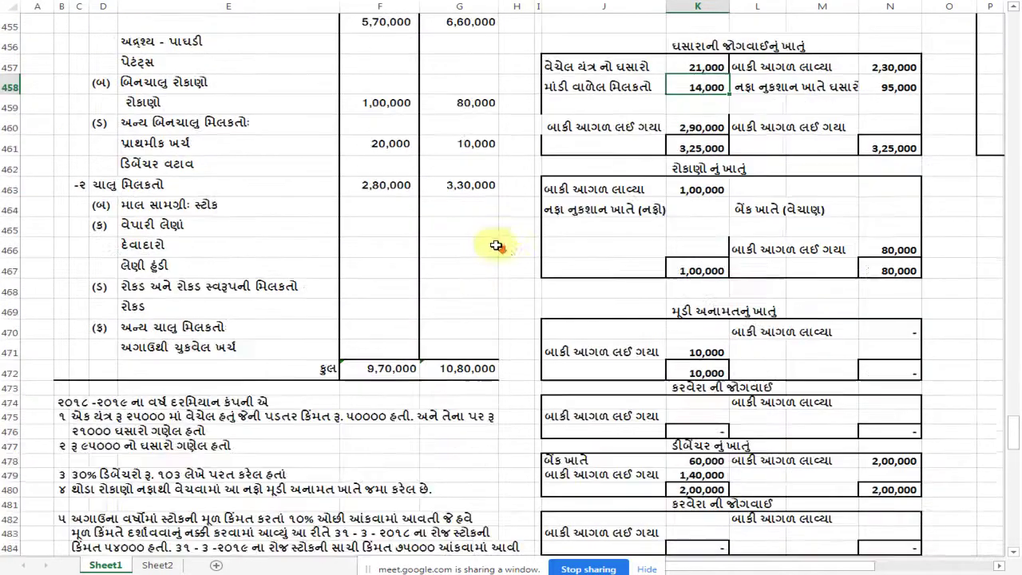
click(876, 334)
scroll(878, 336, down, 1)
click(883, 337)
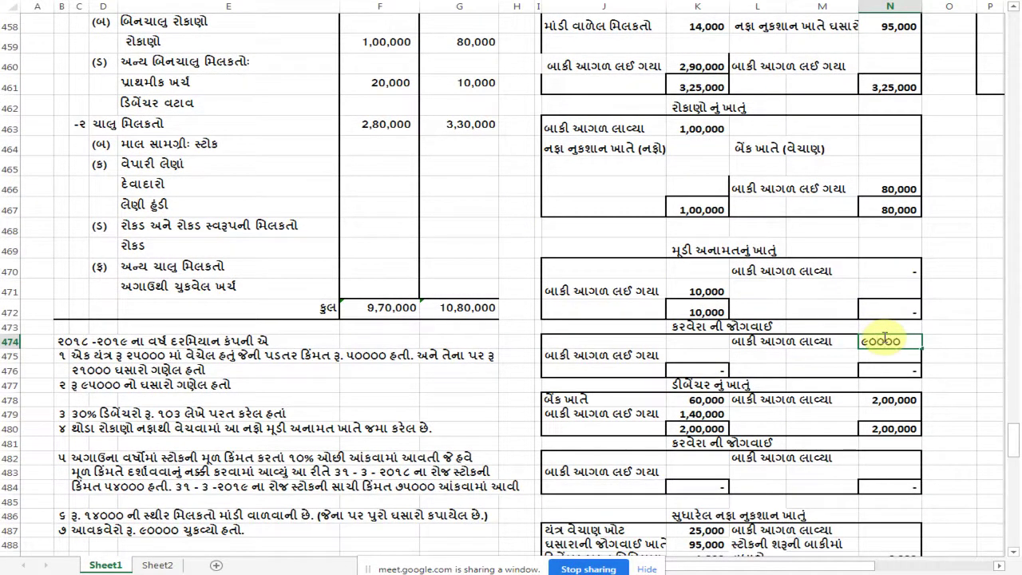
text(90000)
key(Left)
key(Left)
key(Left)
key(Down)
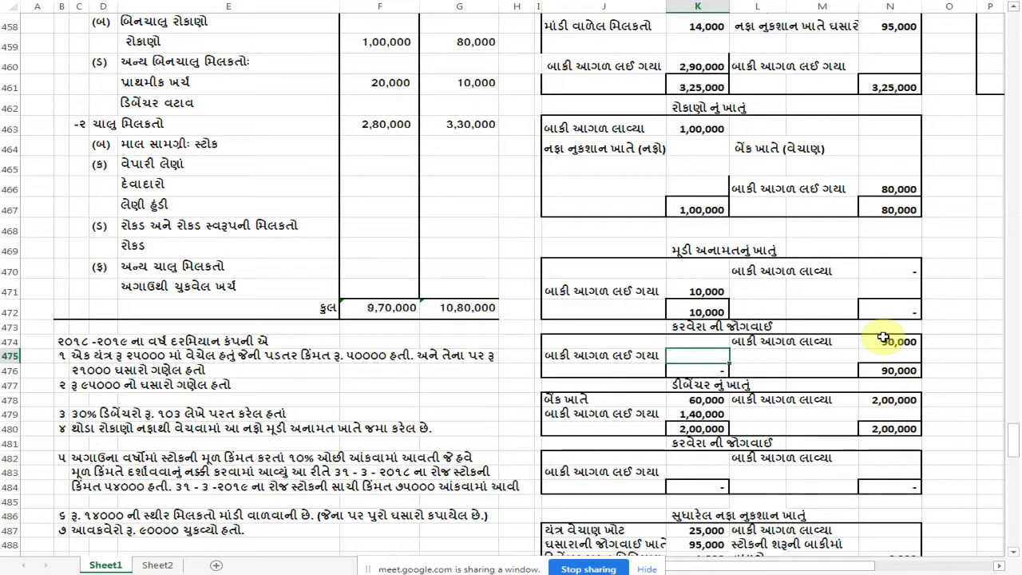
text(85,000)
key(Return)
Add a debit entry "બેંક ખાતે" of 90,000 on row 474 of the tax provision account
key(Up)
key(Up)
text(90,000)
key(Left)
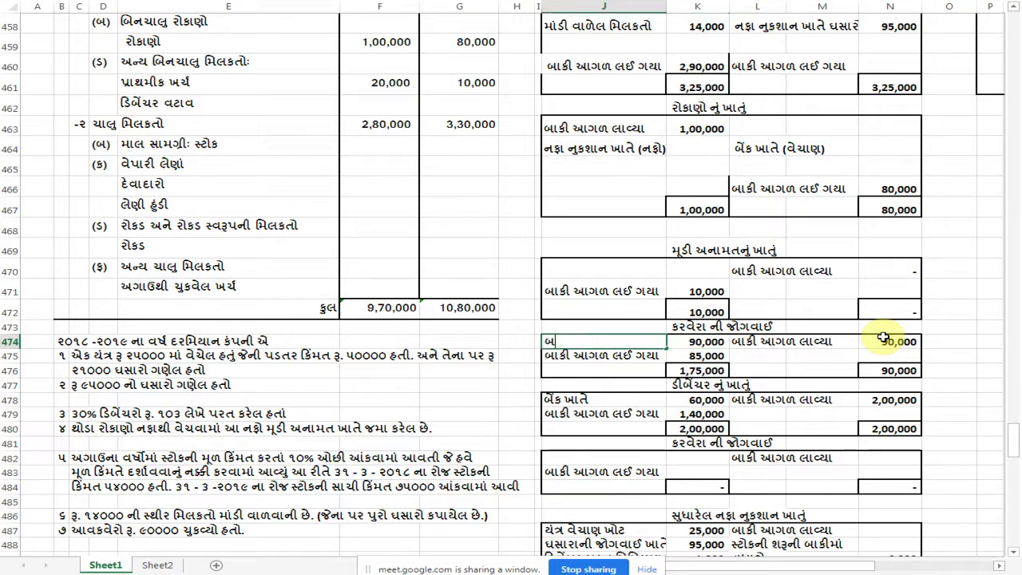
text(બેંક ખાતે)
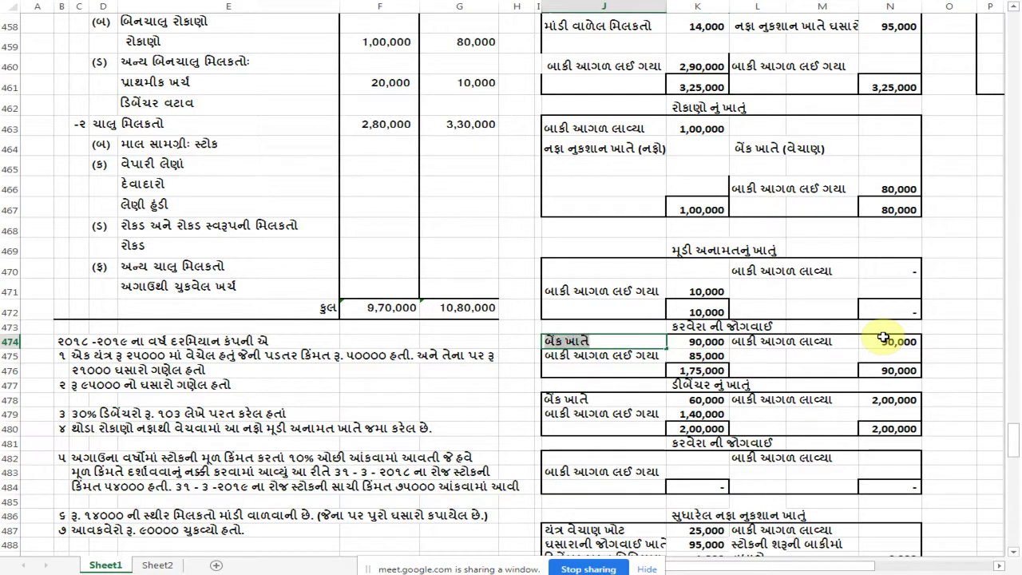
key(Return)
Add a credit entry "નફાનુકશાન ખાતે" of 85,000 on row 475 of the tax provision account
key(Right)
key(Right)
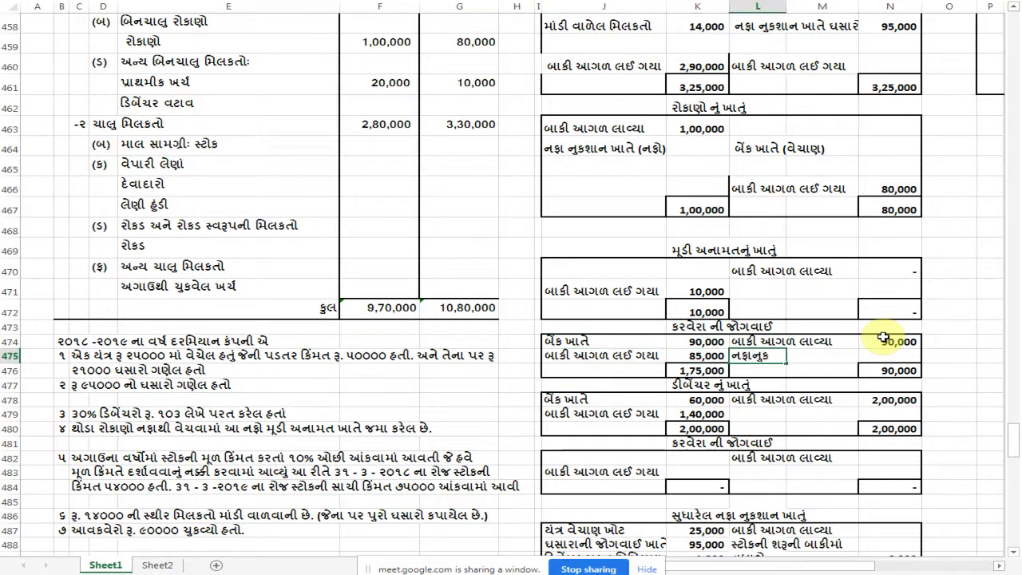
text(નફાનુકશાન ખાતે)
key(Right)
key(Right)
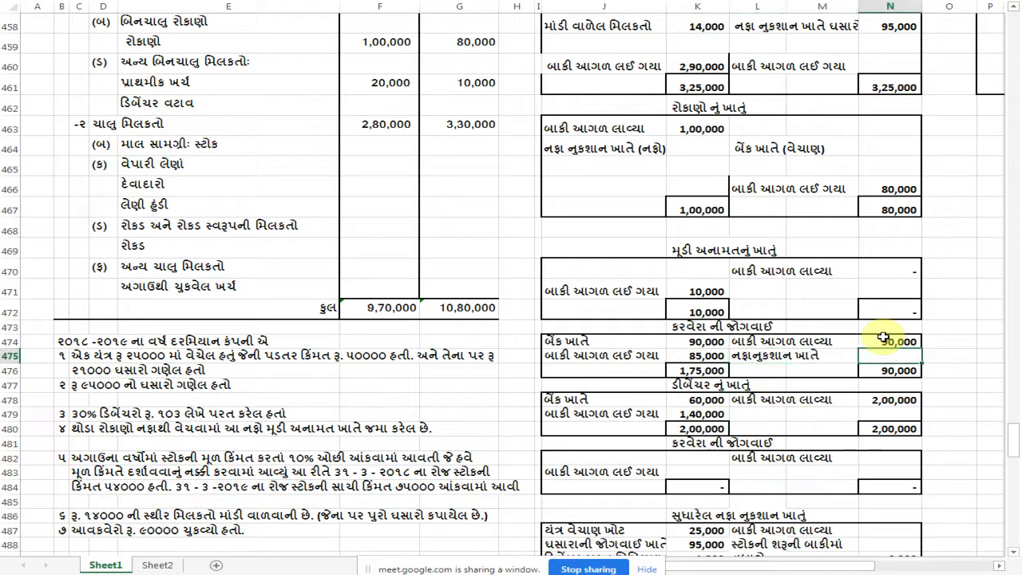
text(૮૫૦૦૦)
key(Return)
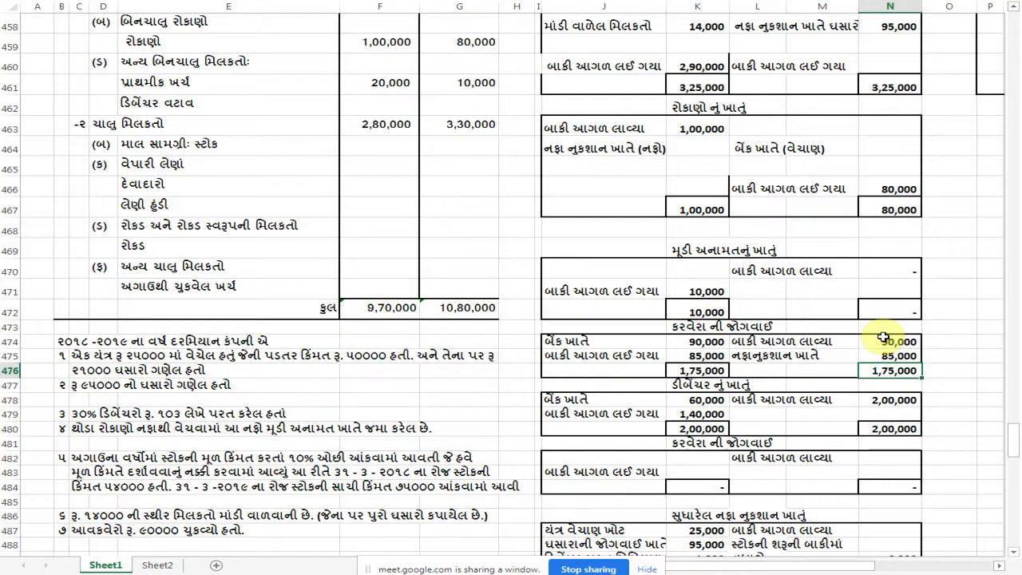
In the uses side of the funds flow statement, add "કરવેરો ચુકવ્યો" with 90,000 below the profit and loss entry
scroll(690, 347, down, 2)
scroll(690, 345, down, 3)
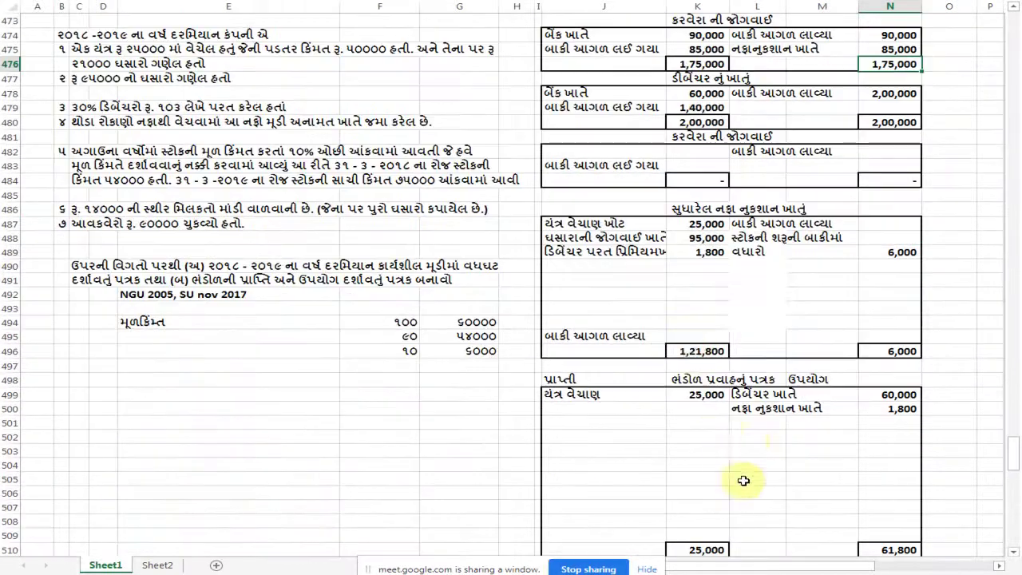
click(745, 423)
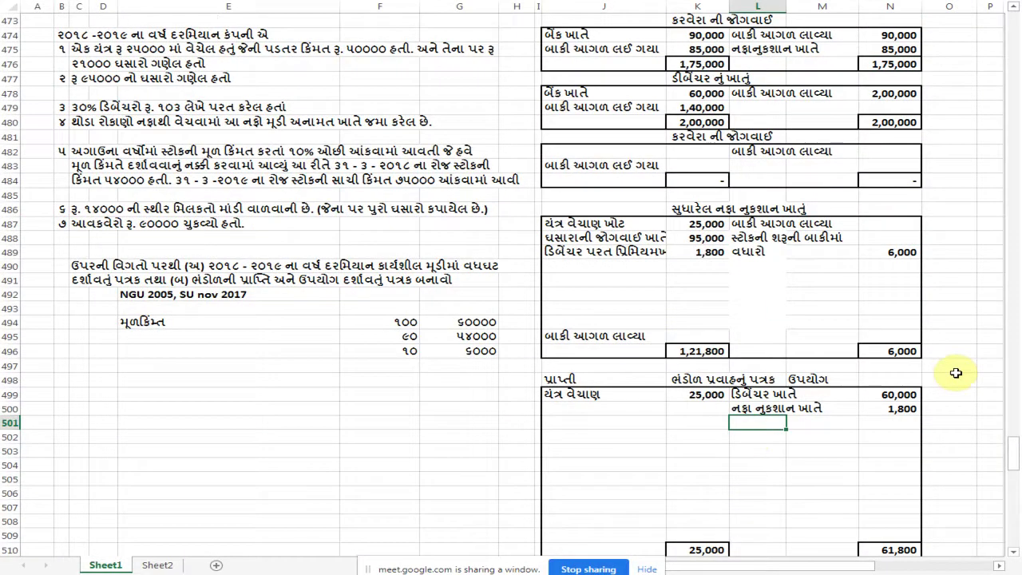
text(કરવેઓ)
key(BackSpace)
text(રો ચૂકવ્ય)
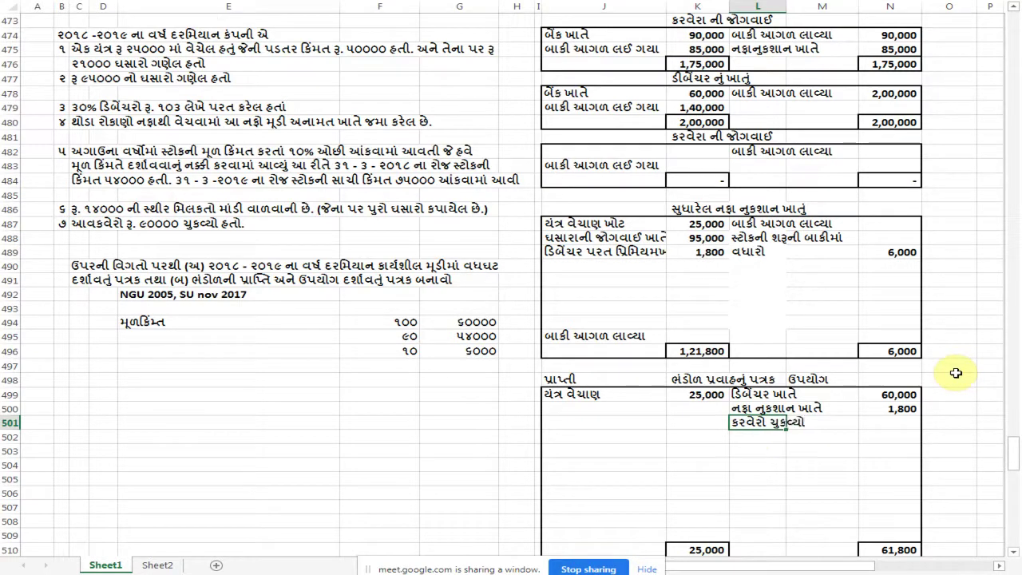
text(ો)
key(Tab)
key(Tab)
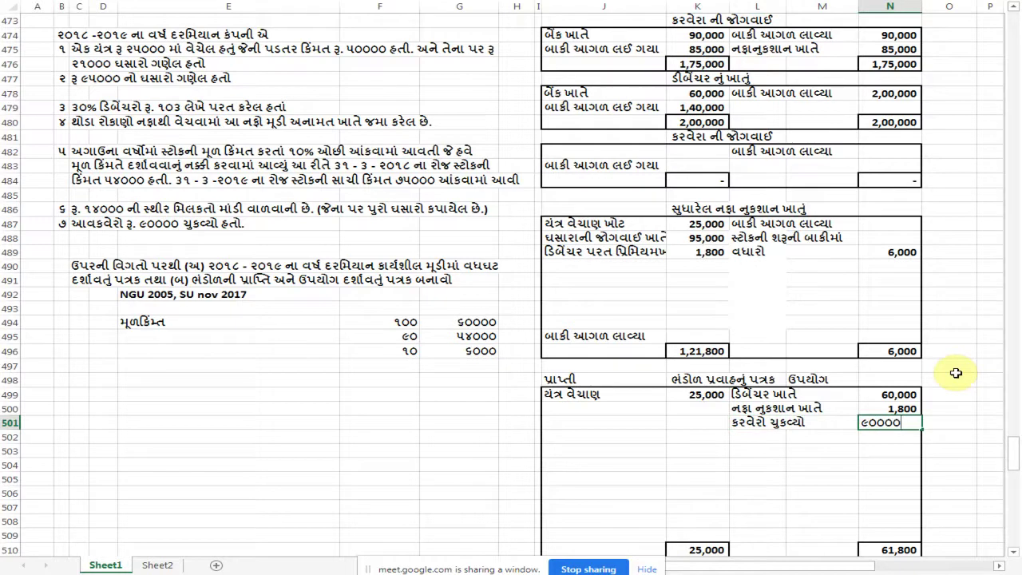
key(Return)
In the adjusted profit and loss account, add a debit entry "કરવેરાની જોગવાઈ" of 85,000 on row 490
click(546, 261)
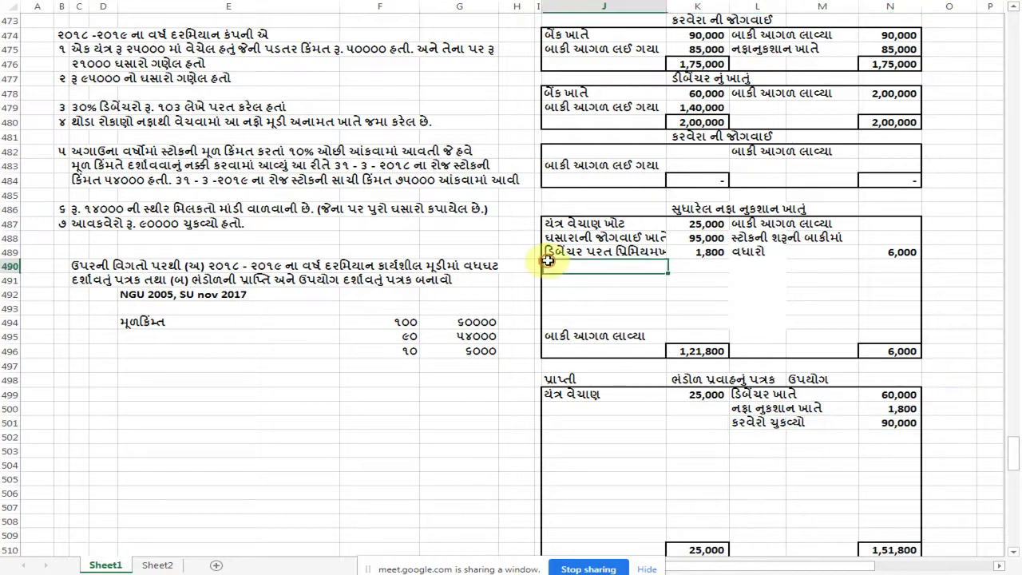
scroll(547, 261, up, 2)
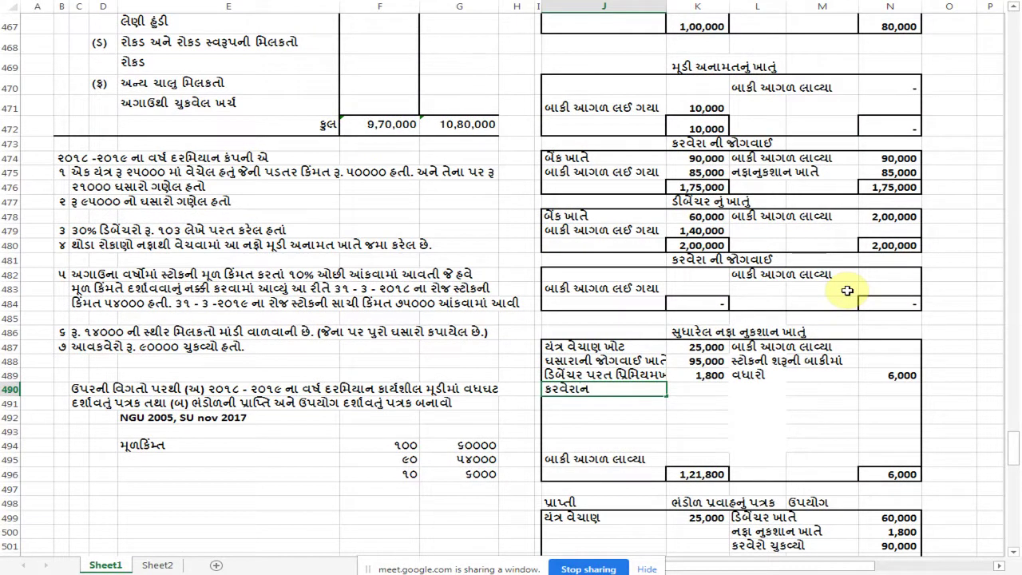
text(કરવેરાની જોગવાઈ)
key(Tab)
text(૮૫૦૦)
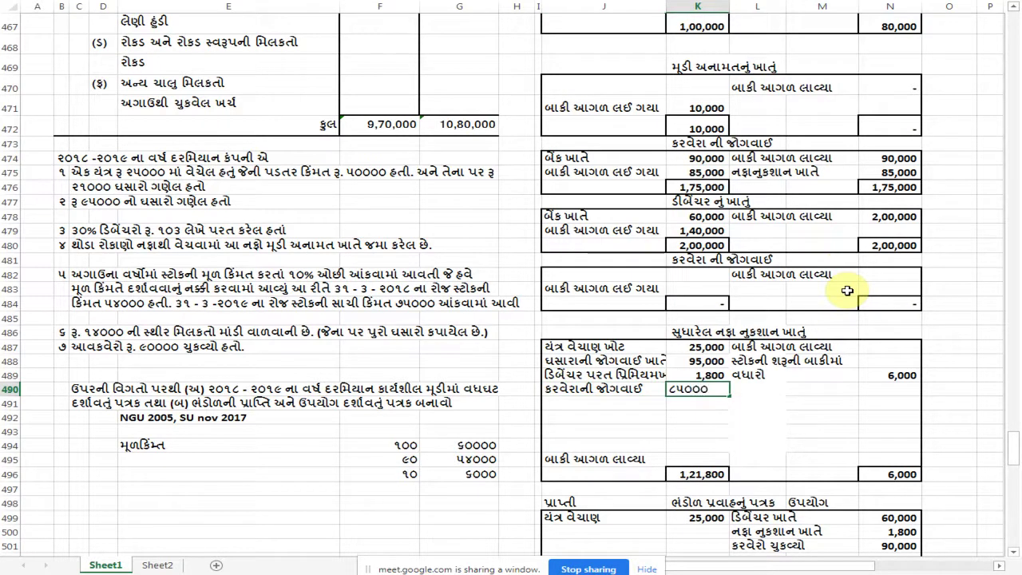
text(૦)
key(Return)
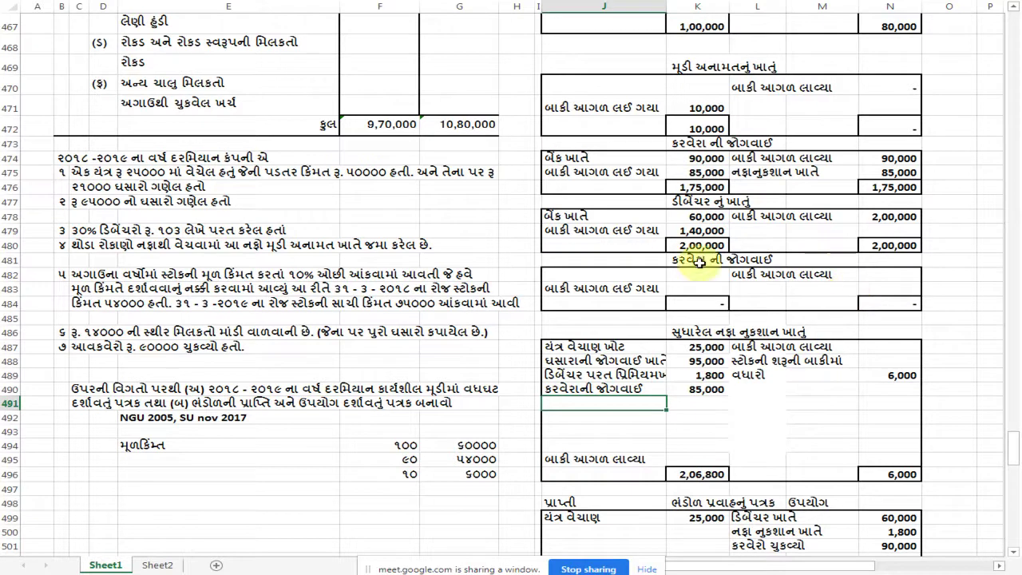
Delete the duplicate empty tax provision account in J481:N484, shifting the cells below up
drag(567, 259, 884, 296)
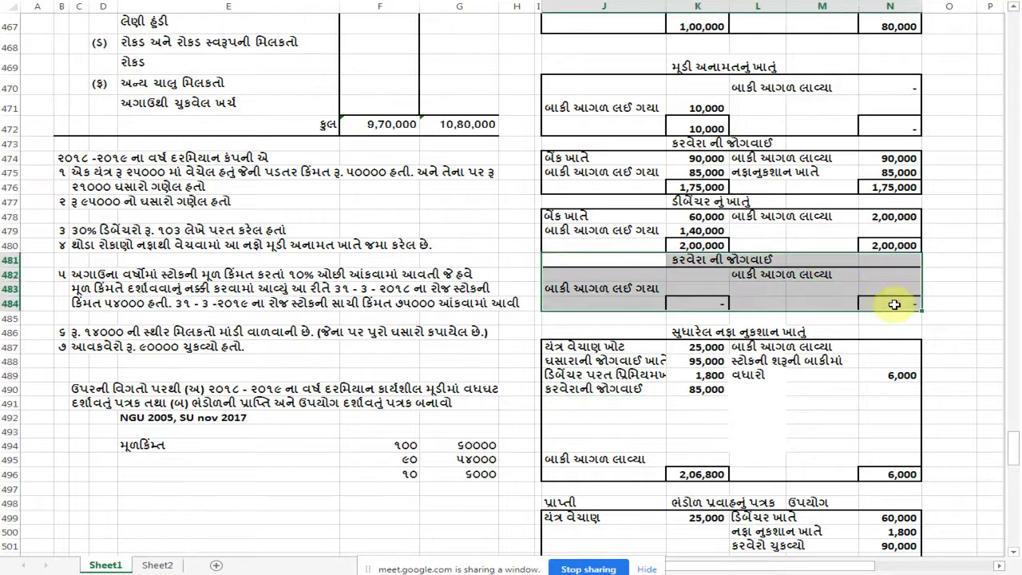
right_click(895, 310)
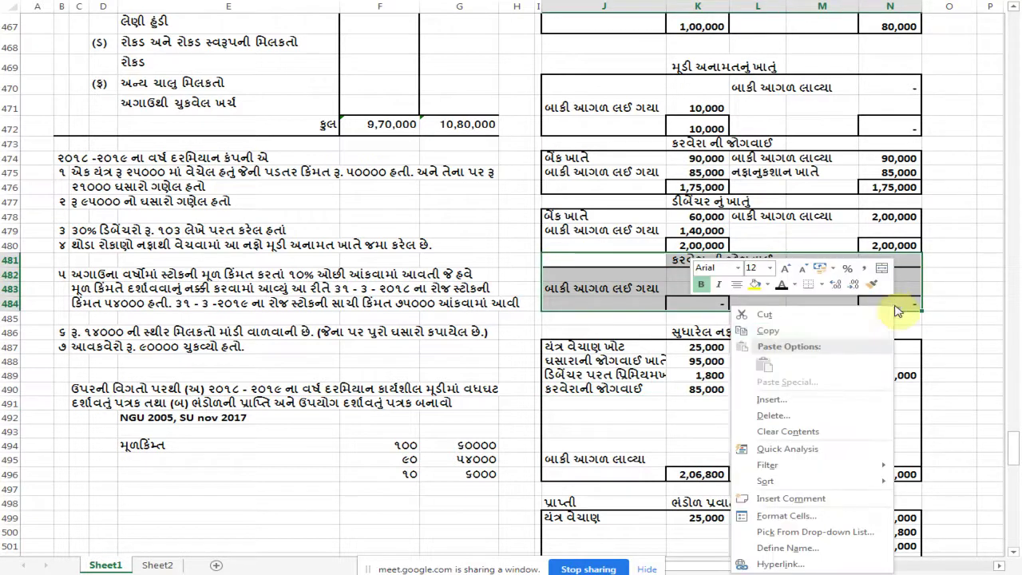
click(782, 417)
click(771, 455)
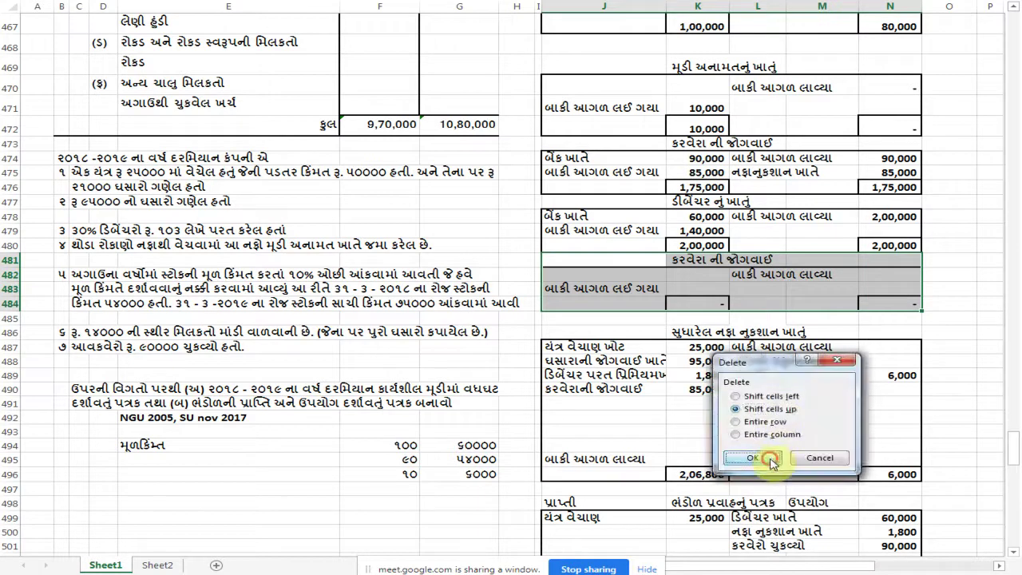
click(588, 352)
click(382, 260)
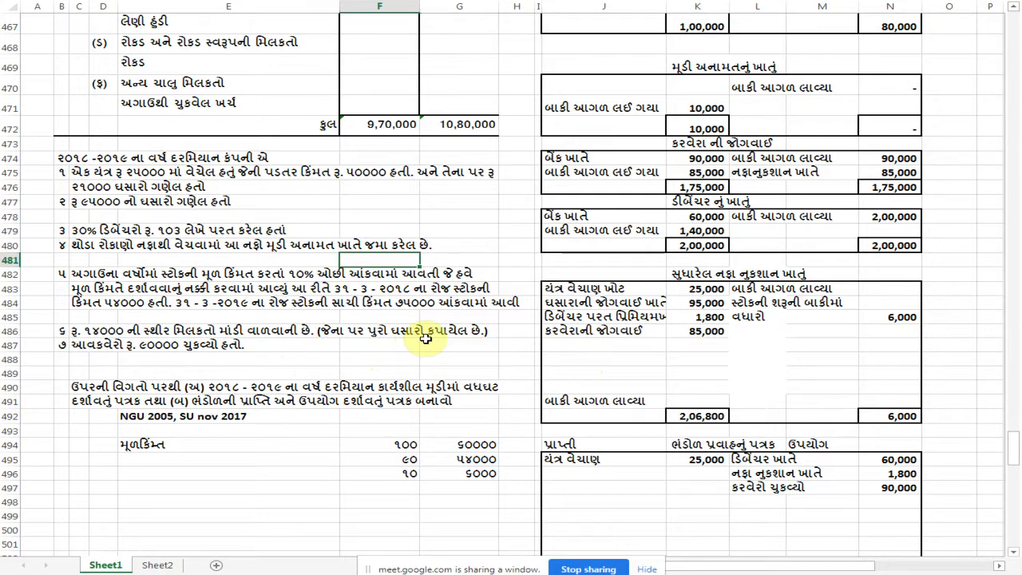
In the working capital statement, enter creditors (લેણદારો) of 1,20,000 for 2018 and 1,30,000 for 2019
scroll(435, 311, up, 7)
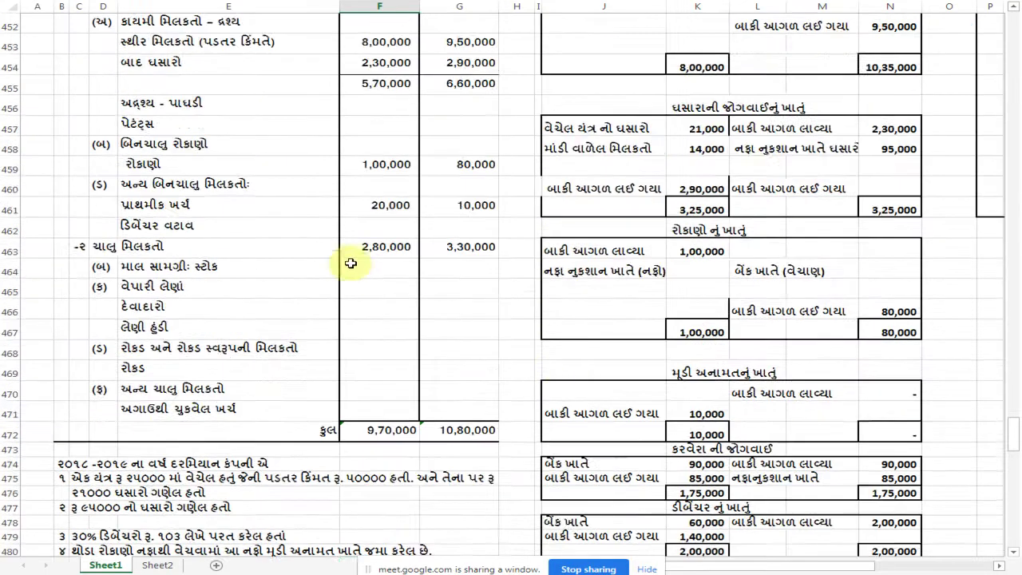
scroll(451, 264, up, 4)
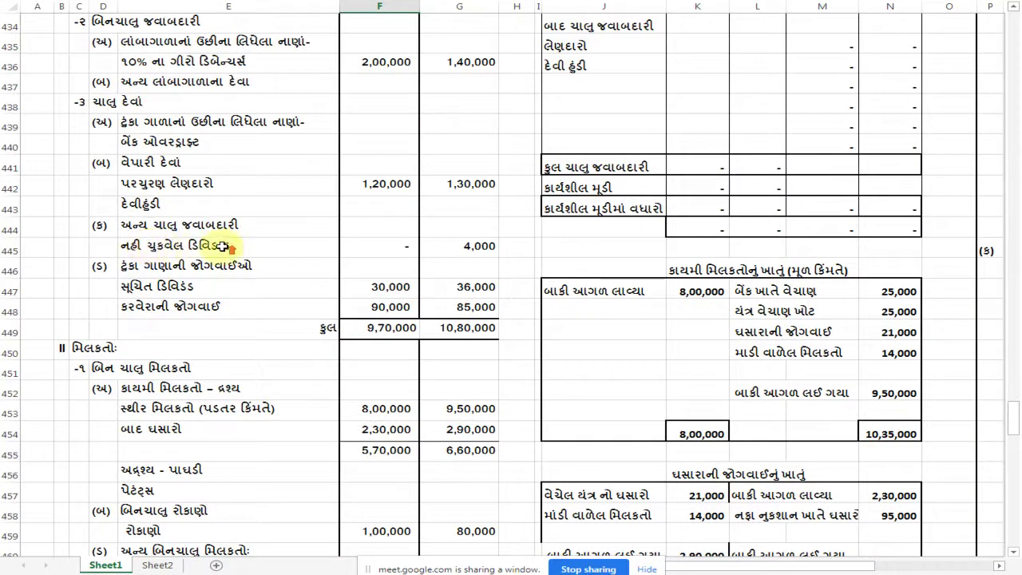
scroll(220, 246, up, 1)
click(356, 247)
scroll(559, 246, up, 2)
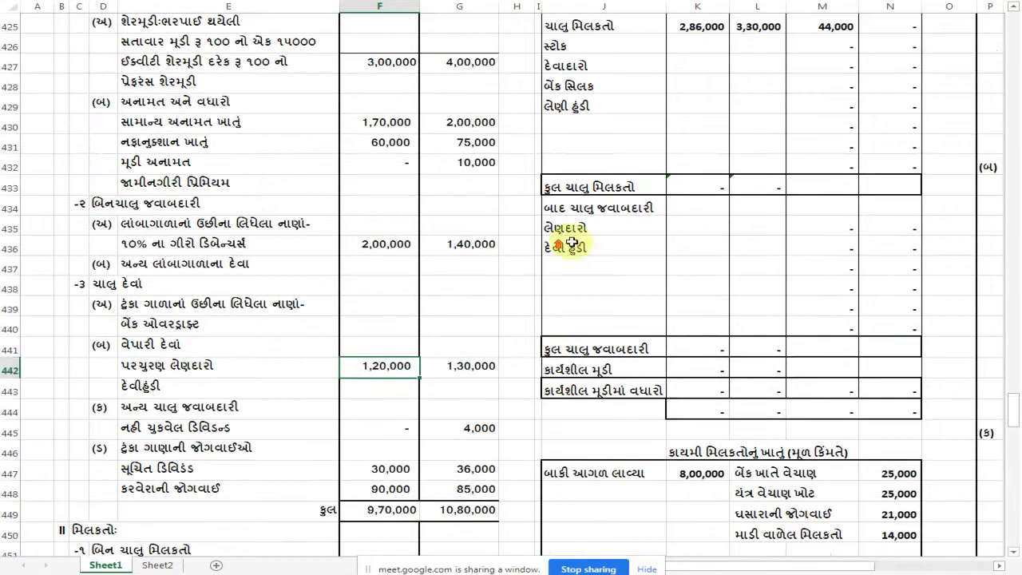
click(702, 230)
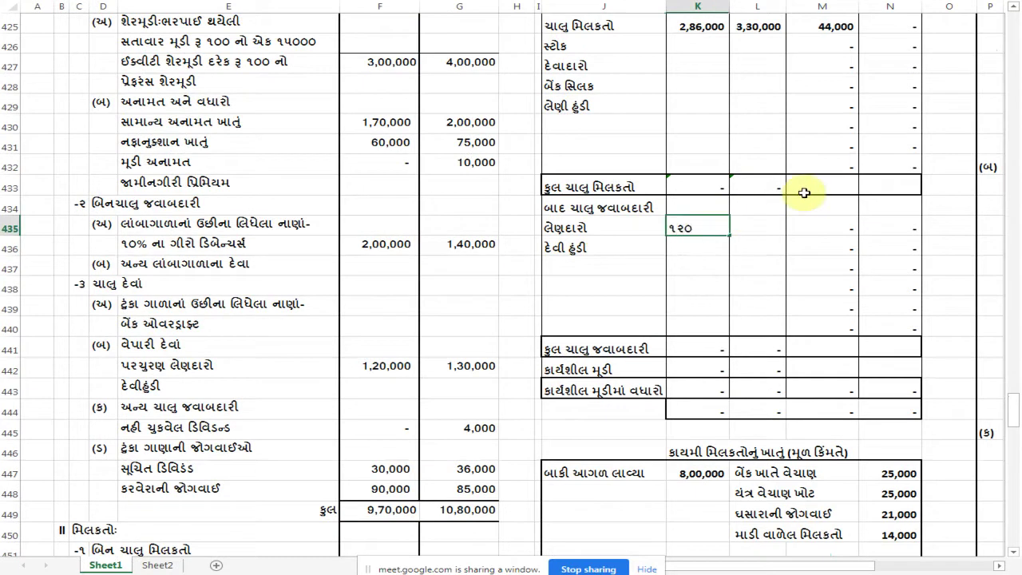
key(Tab)
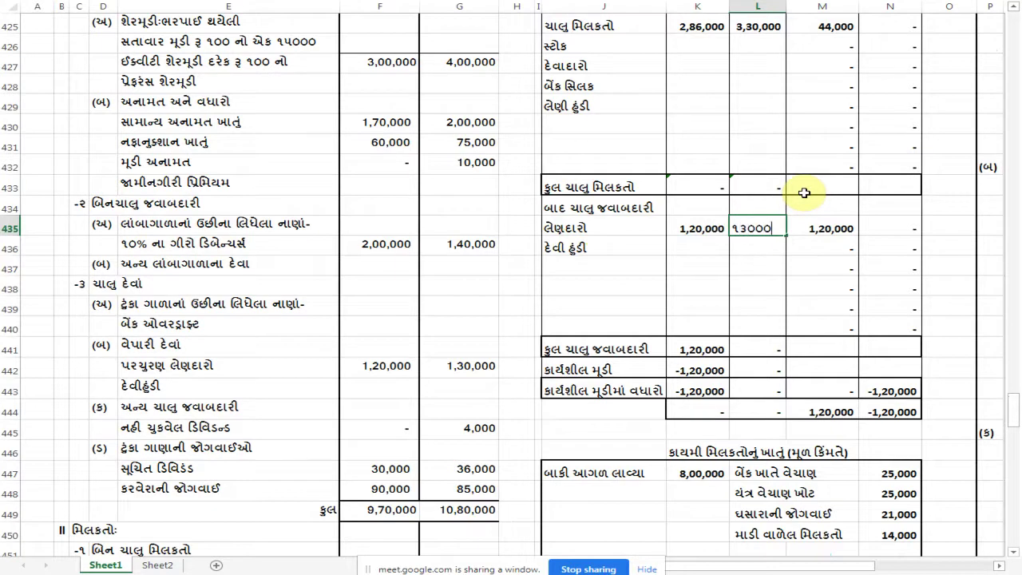
text(૦)
key(Return)
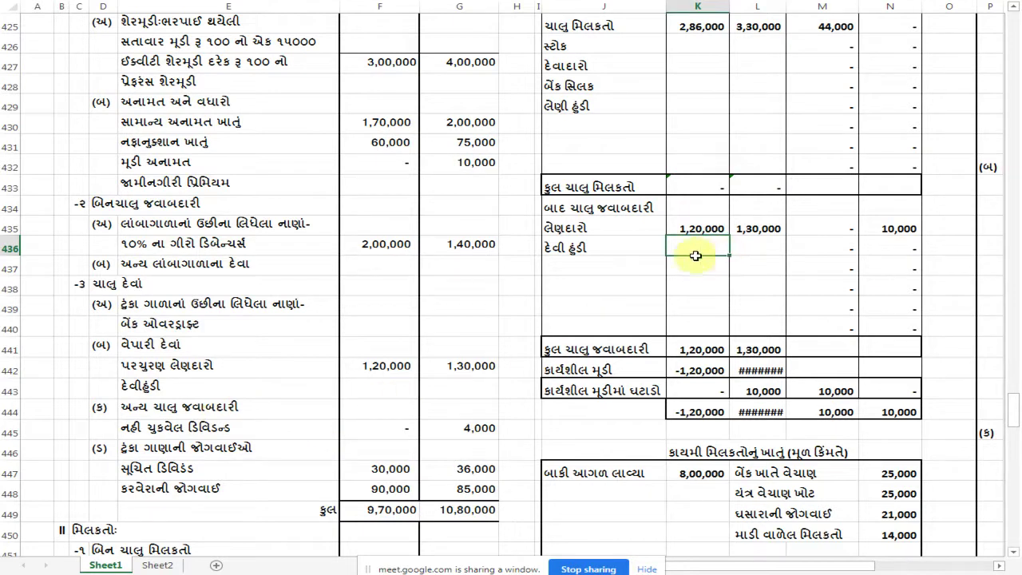
Total the 2018 current assets in K433 with a SUM formula covering K425:K432
click(752, 244)
click(758, 228)
scroll(799, 233, up, 2)
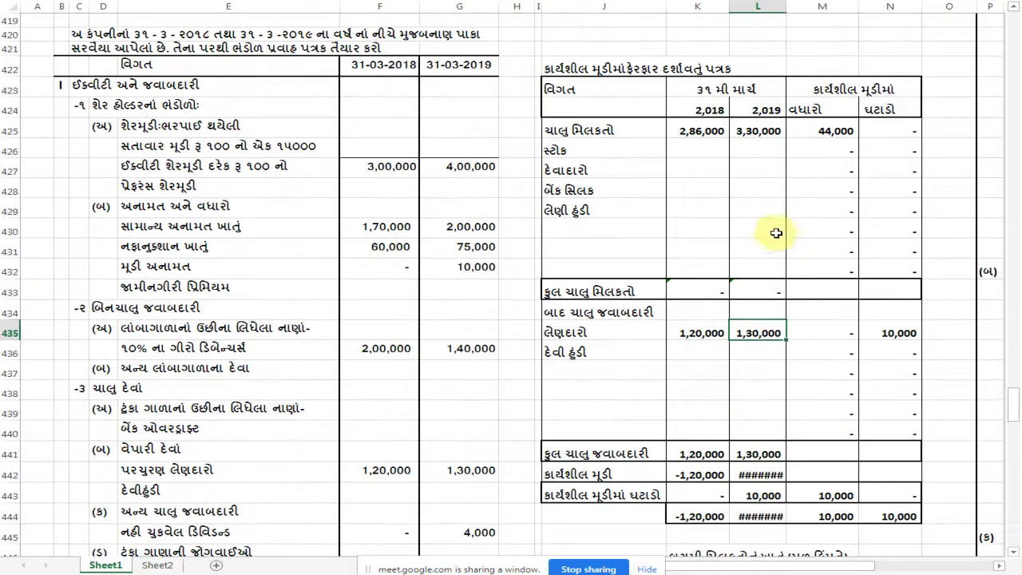
click(835, 131)
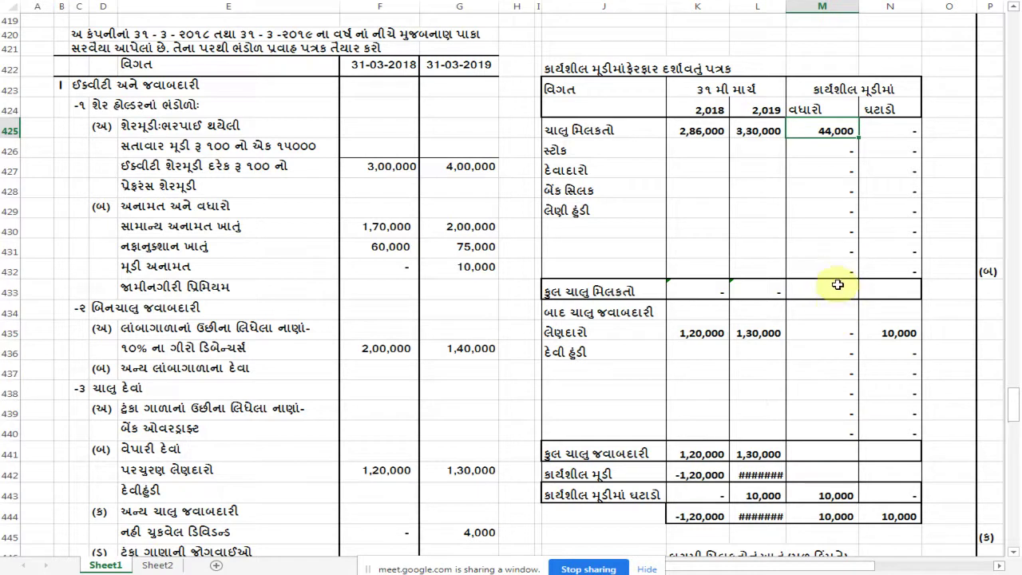
click(703, 291)
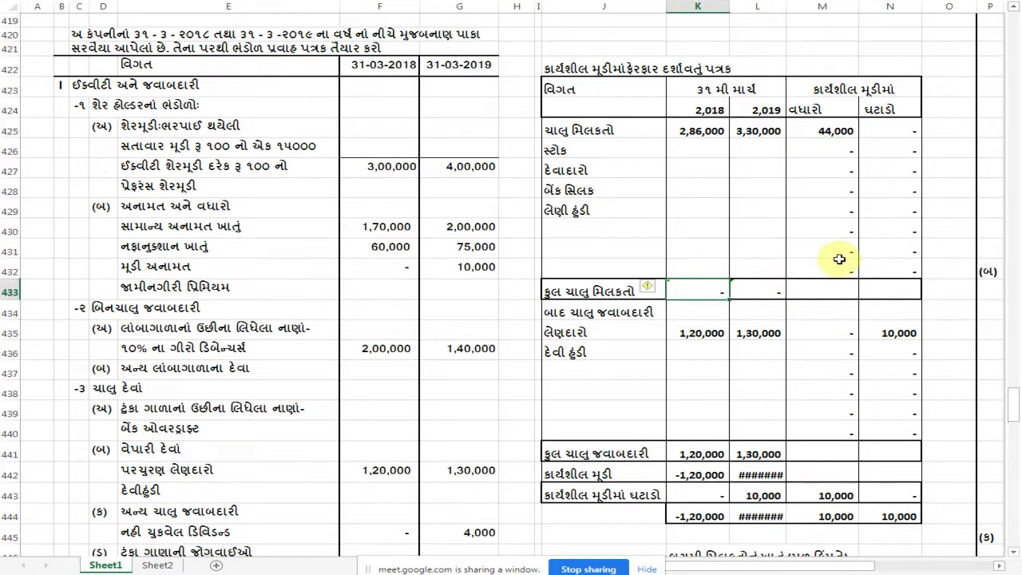
key(alt+equal)
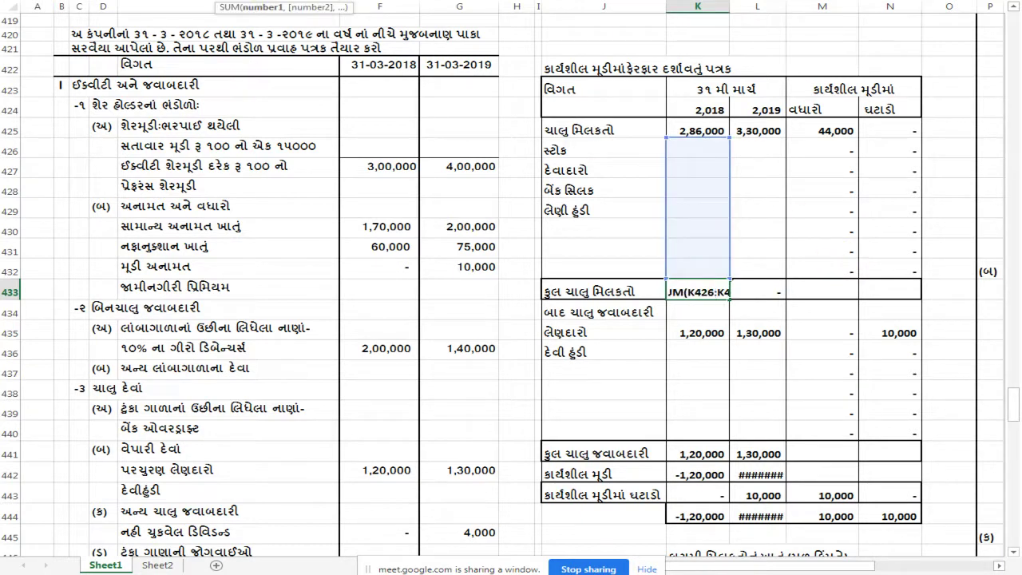
key(BackSpace)
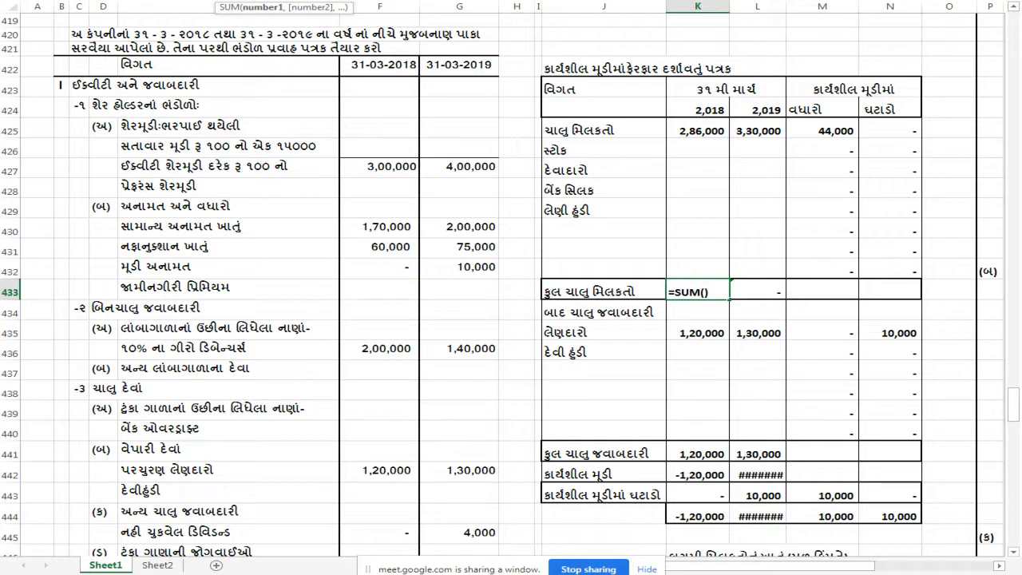
drag(686, 269, 692, 131)
key(Return)
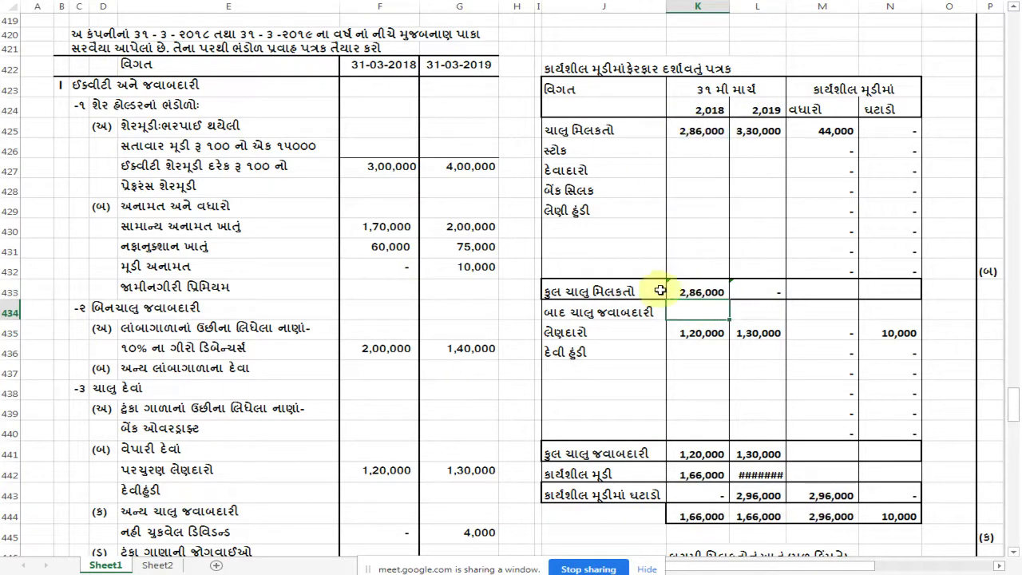
Copy the total current assets formula from K433 across to the 2019 column in L433
click(700, 292)
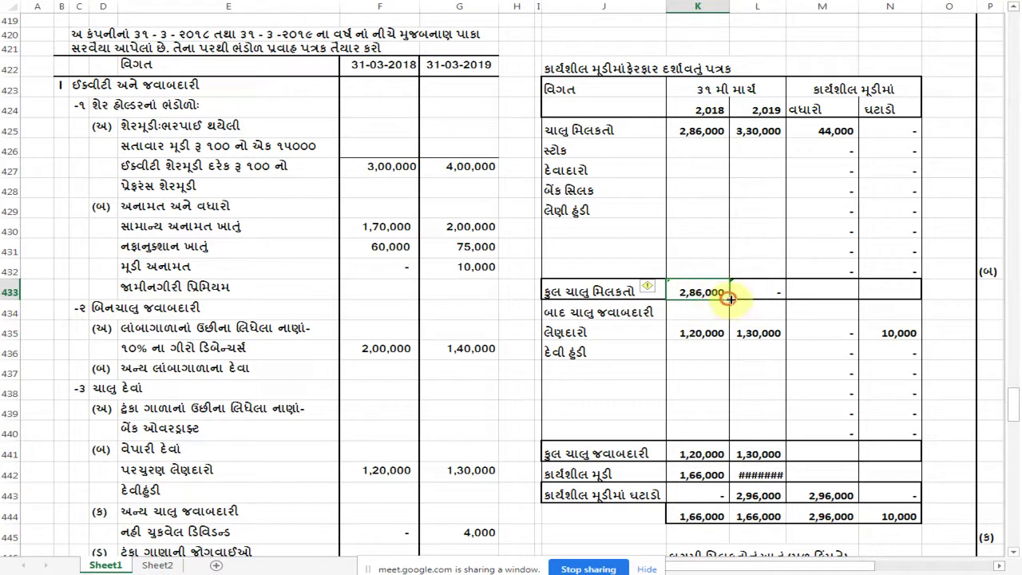
drag(729, 298, 766, 297)
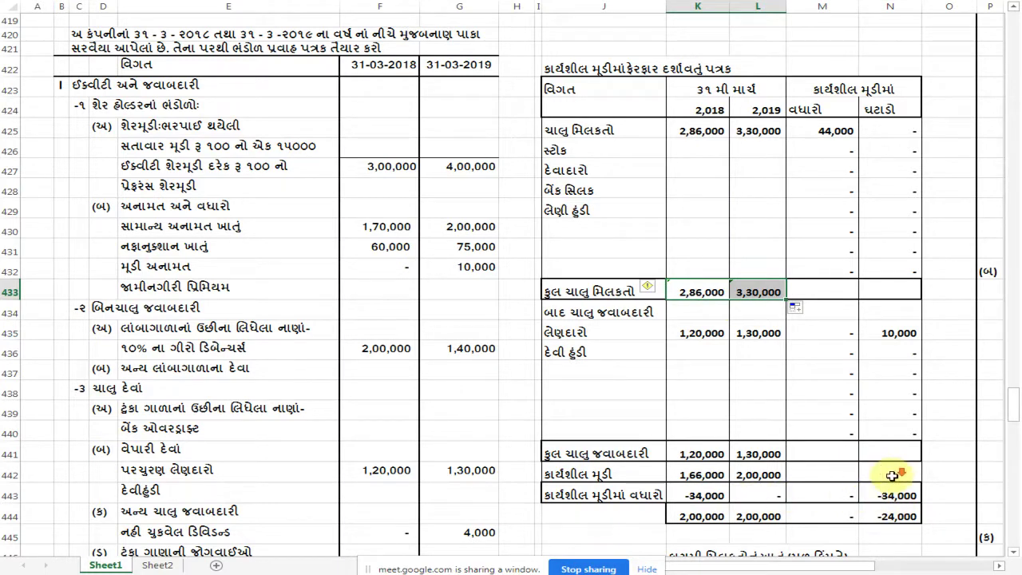
scroll(873, 477, down, 1)
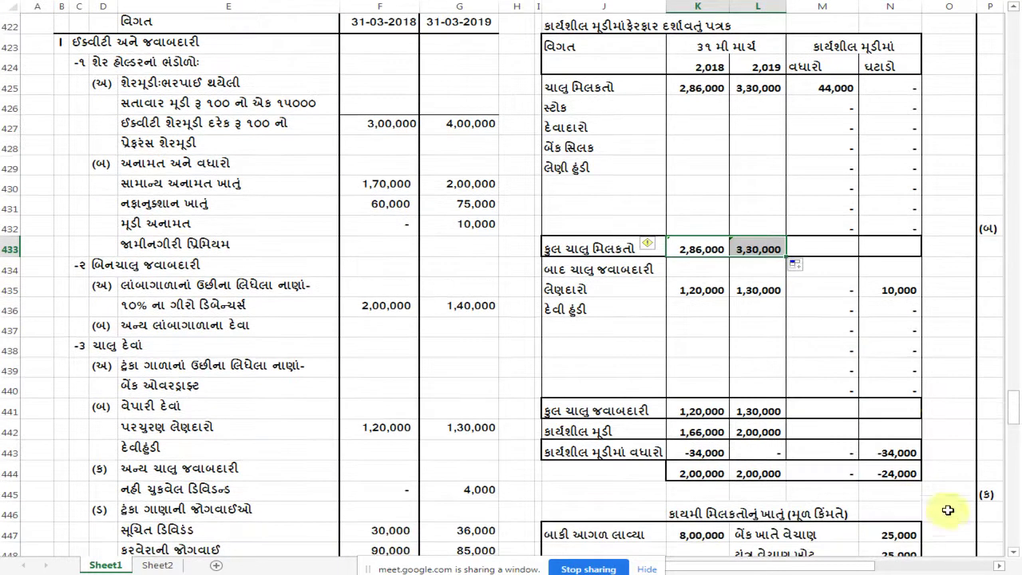
On the uses side of the funds flow statement, enter કાર્યશીલ મૂડીમાં વધારો in L498 with 34,000 in N498
click(696, 454)
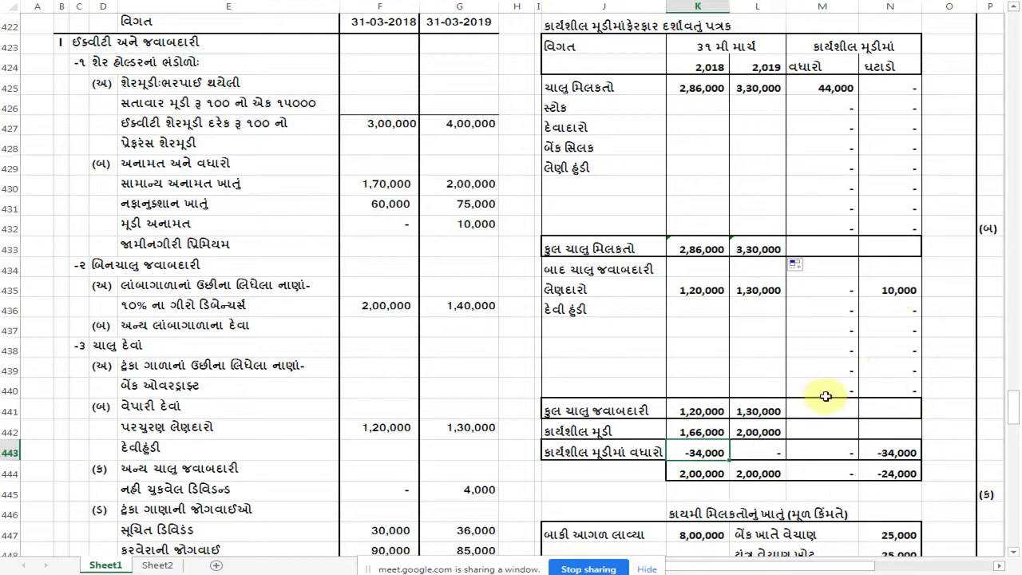
scroll(822, 396, down, 5)
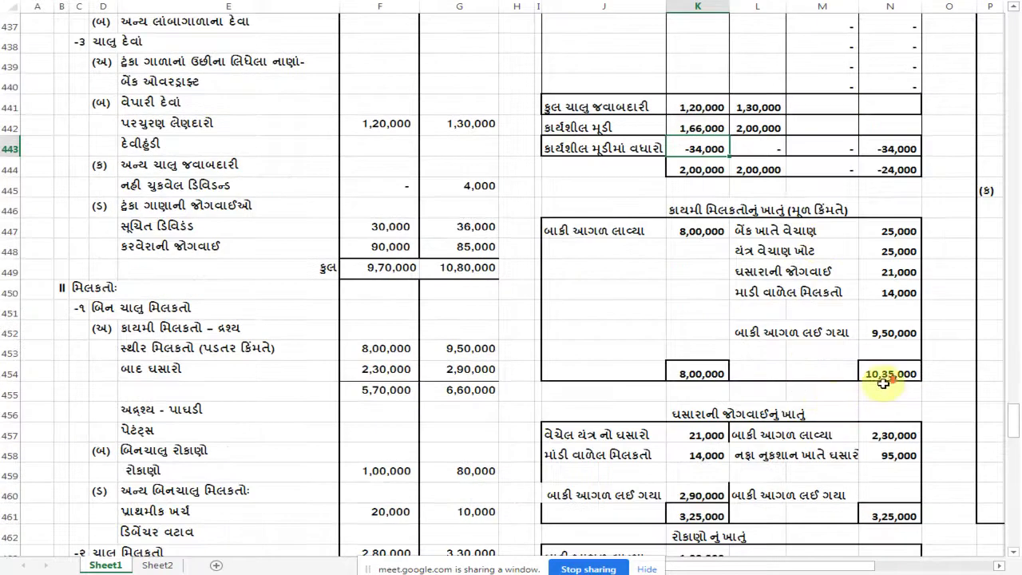
scroll(884, 383, down, 2)
scroll(832, 371, down, 7)
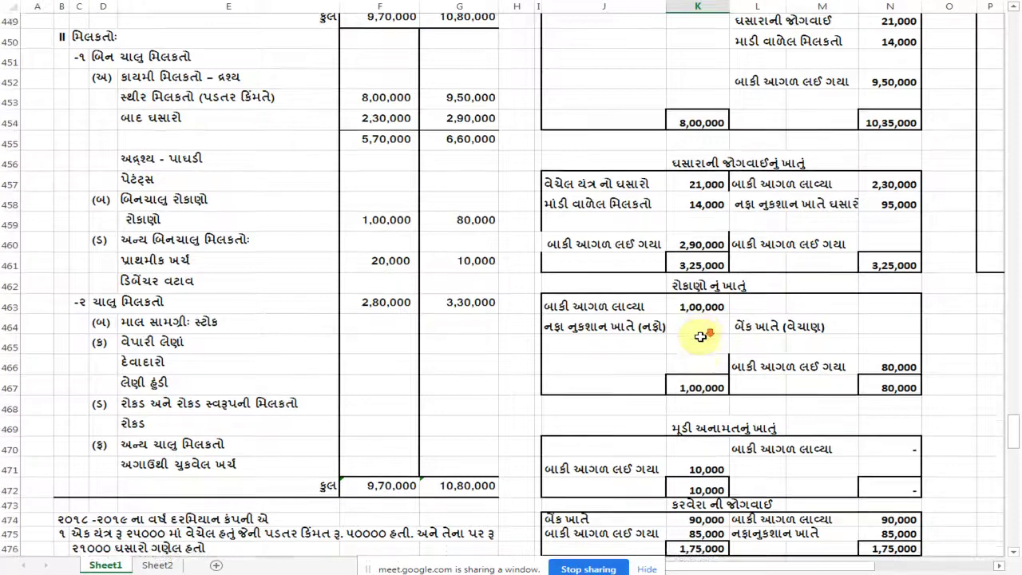
scroll(700, 338, down, 3)
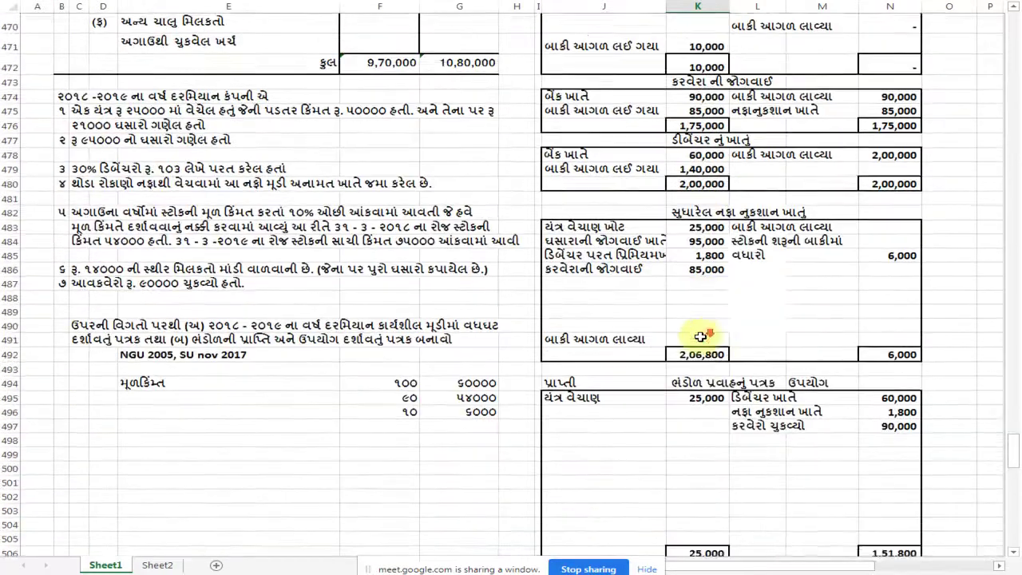
click(764, 383)
text(કાર્યશીલ મૂડીમાં વધ)
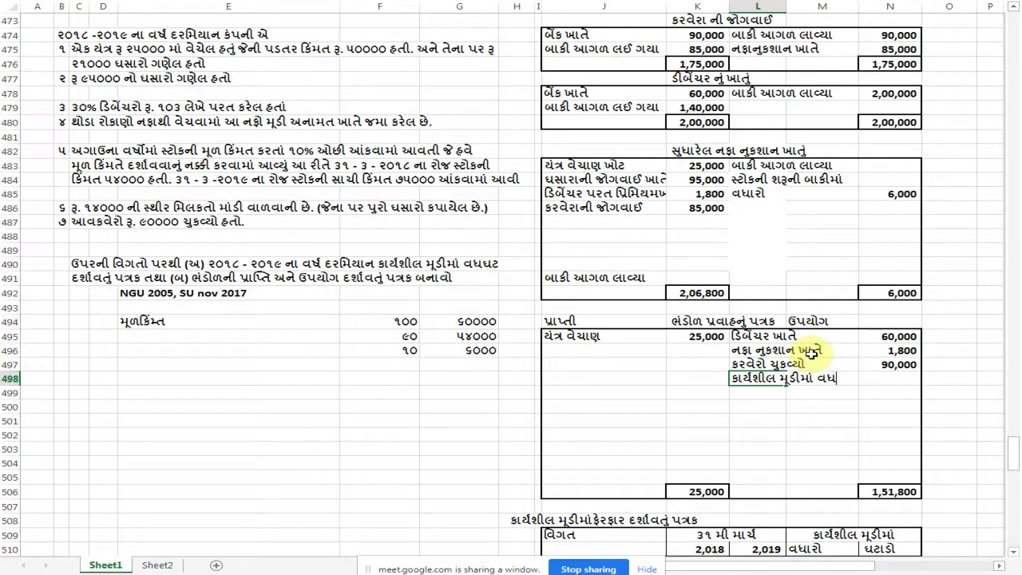
key(Tab)
key(Tab)
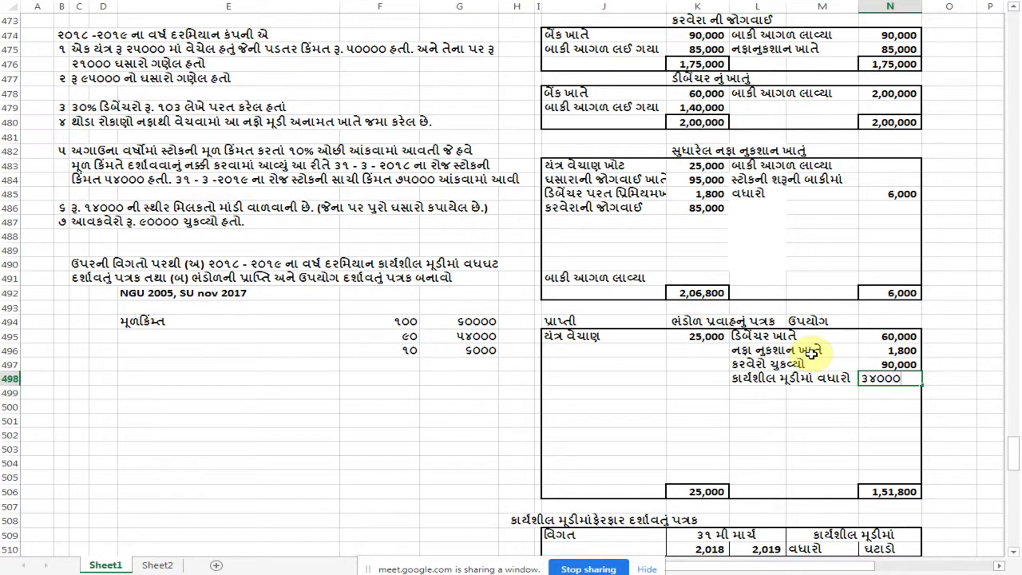
key(Return)
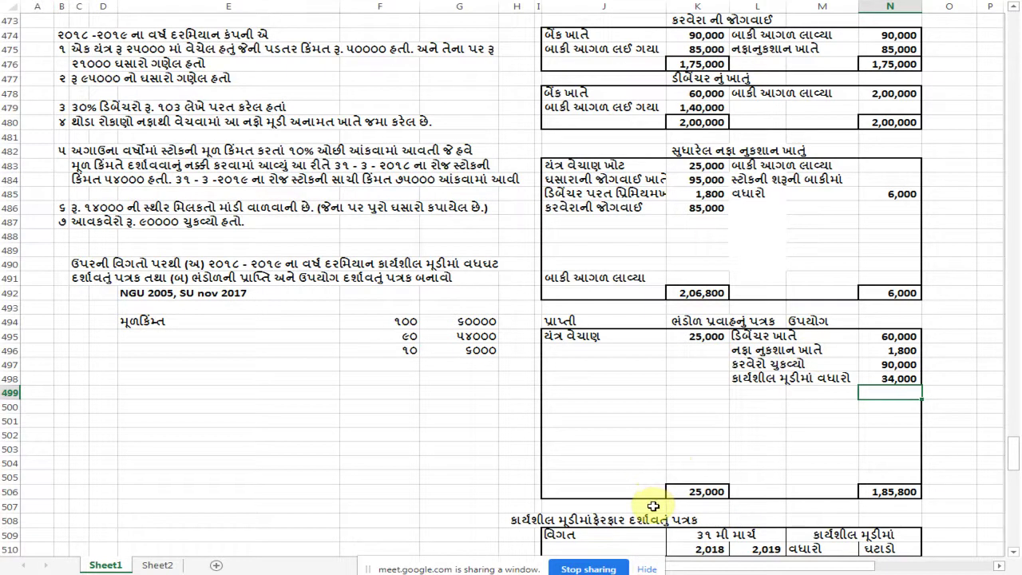
Check the equity share capital for both years and enter ઈક્વીટી મૂડીમાં વધારો of 1,00,000 in row 487 of the adjusted profit and loss account
scroll(722, 400, up, 2)
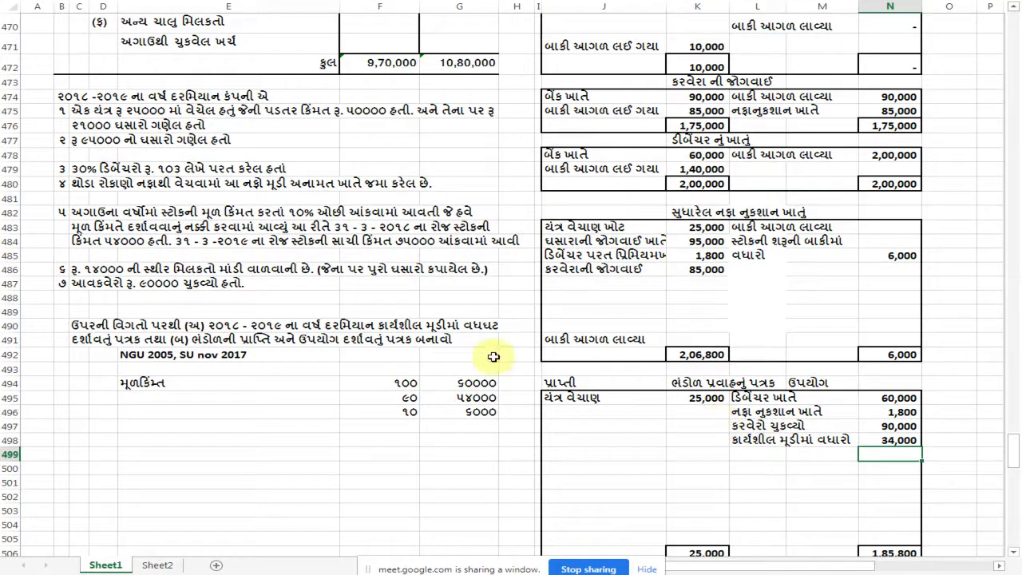
scroll(438, 345, up, 14)
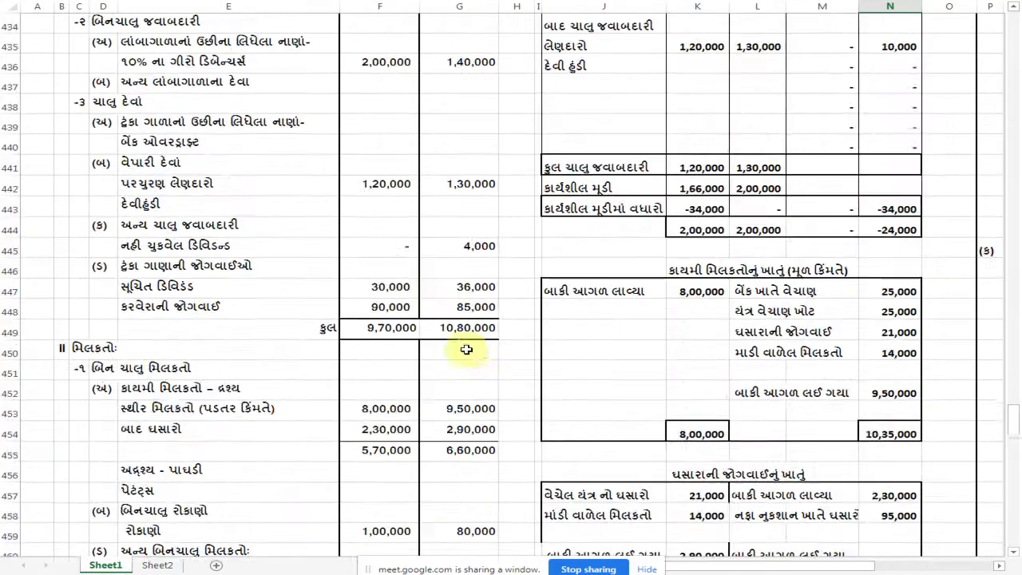
scroll(477, 347, up, 2)
scroll(474, 343, down, 3)
scroll(467, 324, up, 1)
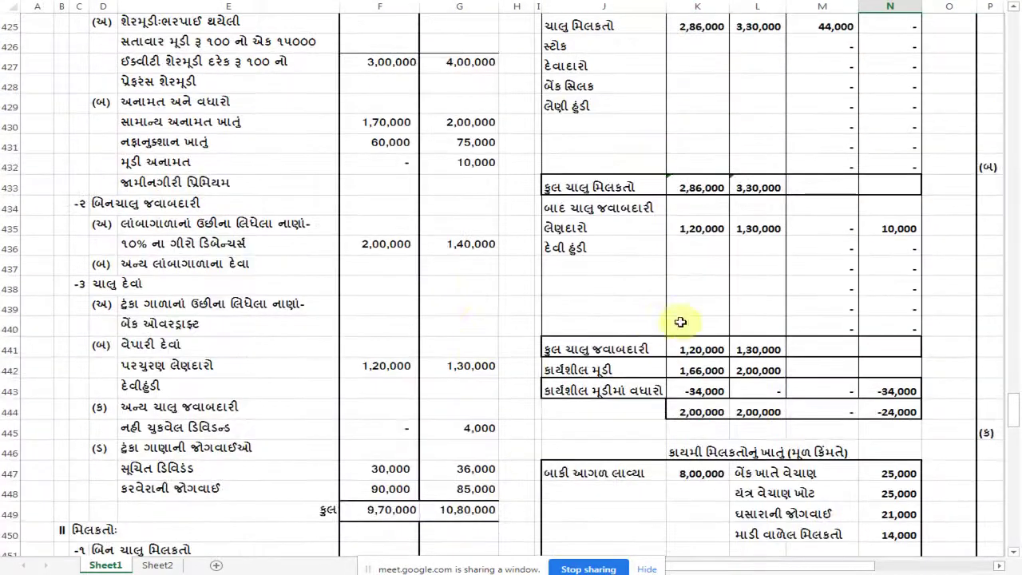
scroll(313, 258, down, 4)
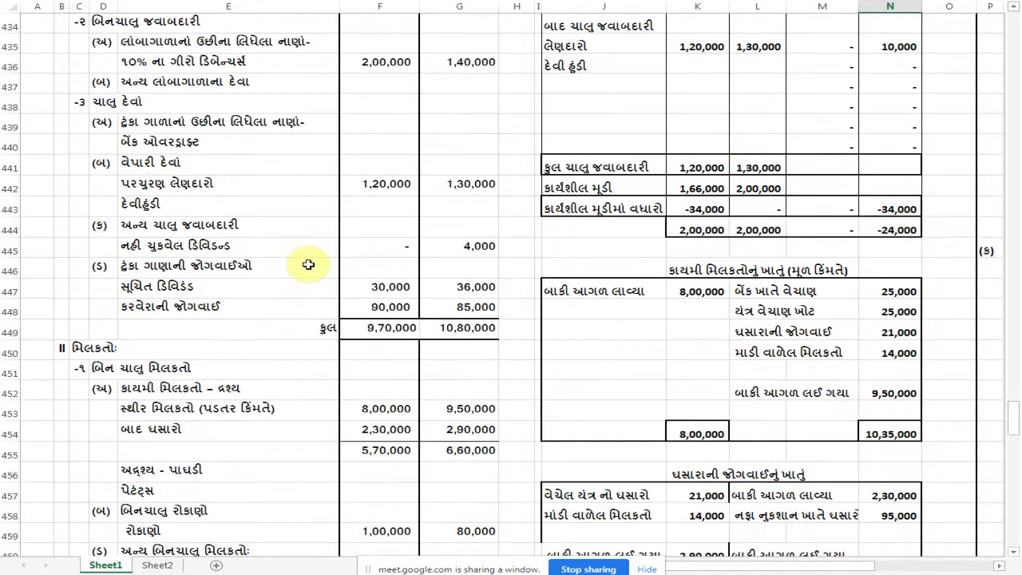
scroll(327, 223, up, 4)
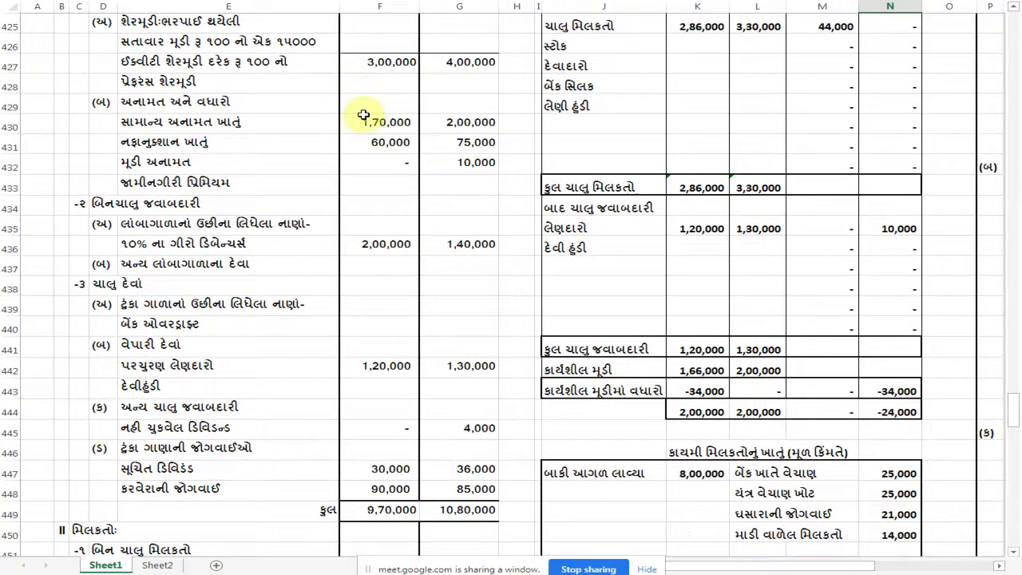
scroll(359, 111, up, 1)
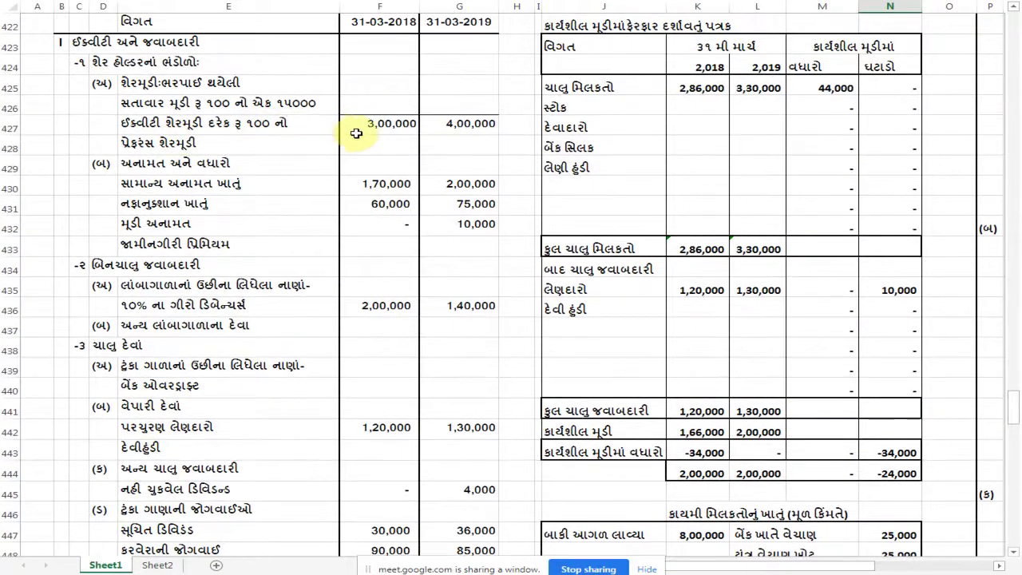
click(375, 124)
click(494, 124)
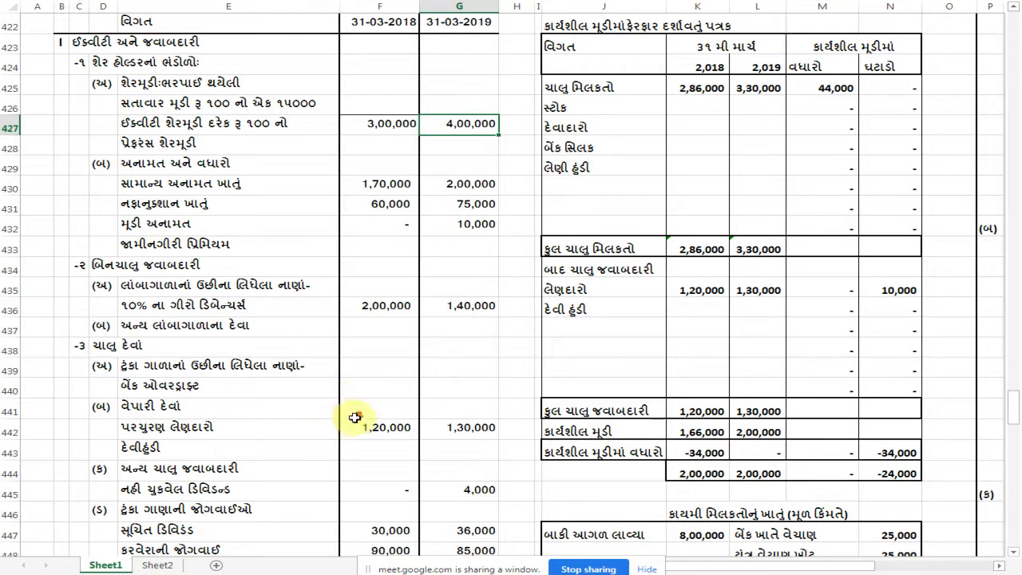
scroll(320, 412, down, 6)
scroll(508, 384, down, 9)
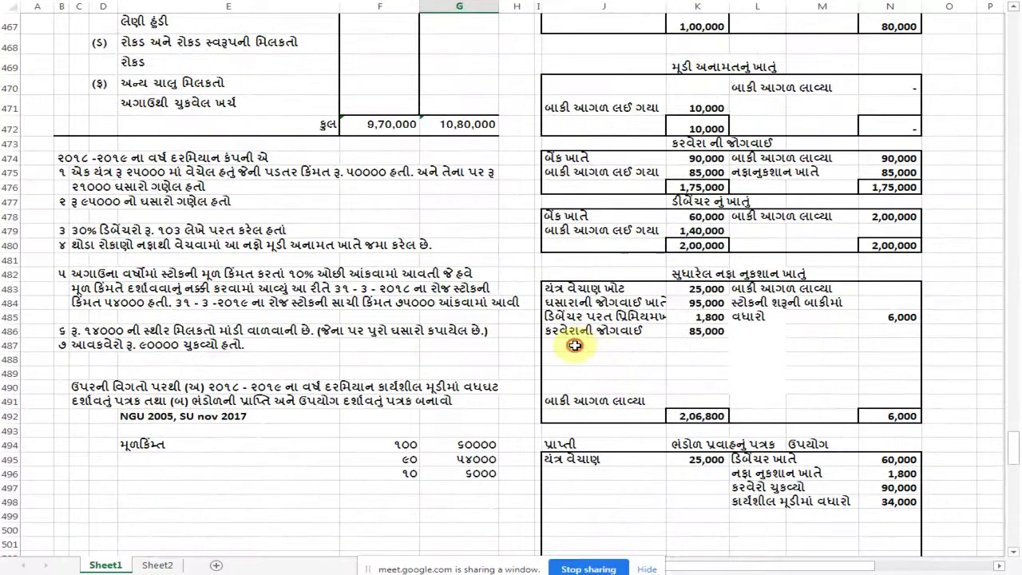
click(574, 345)
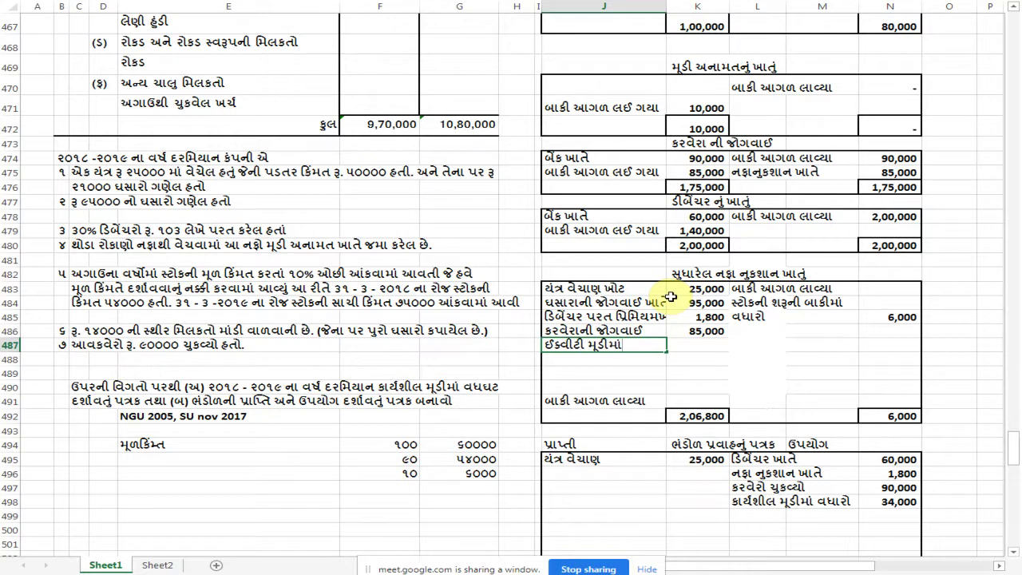
text(ઈક્વીટી મૂડીમાં વધારો)
key(Tab)
text(૧૦૦૦૦૦)
key(Return)
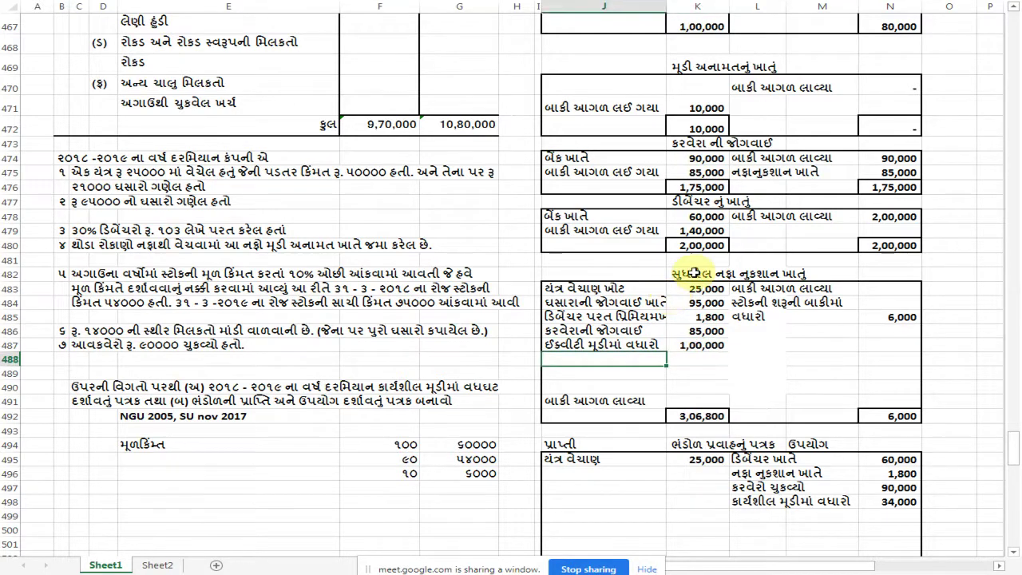
Enter the 2018 profit and loss balance of 60,000 as the opening balance in N483 of the adjusted profit and loss account
scroll(692, 275, up, 15)
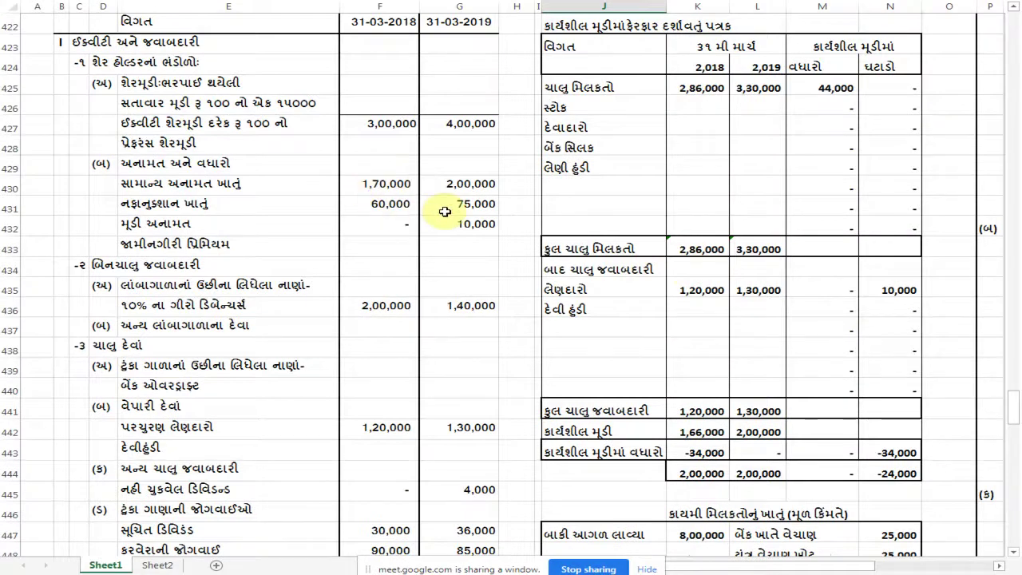
scroll(445, 211, down, 1)
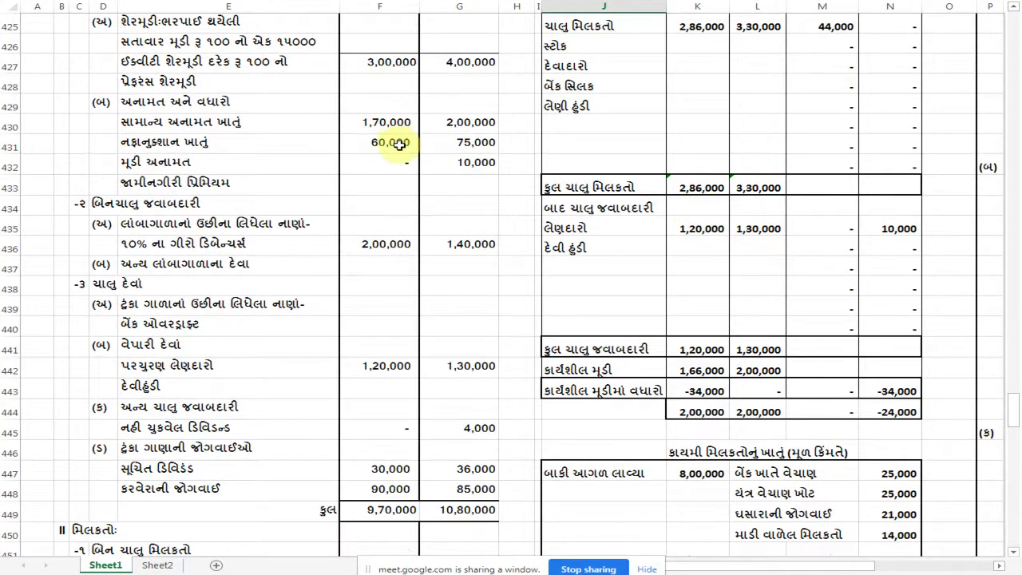
scroll(399, 144, down, 1)
scroll(423, 99, down, 3)
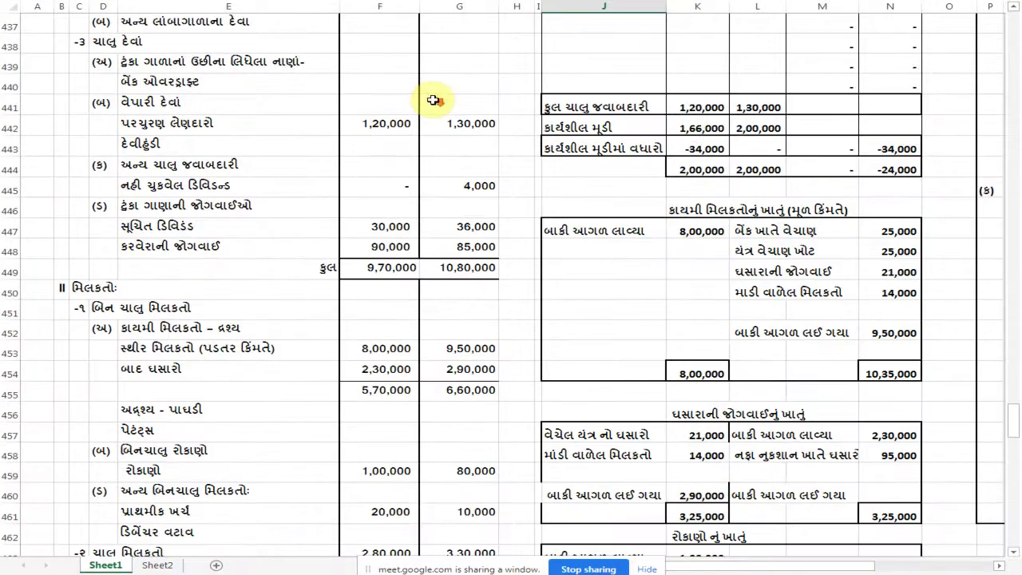
scroll(432, 100, down, 2)
scroll(433, 101, down, 4)
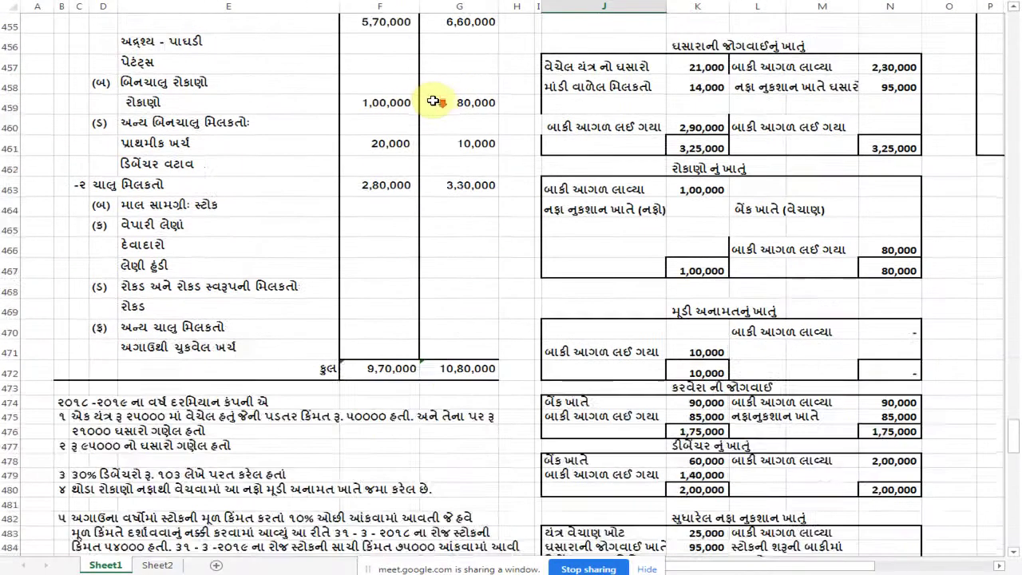
scroll(451, 120, down, 3)
scroll(468, 134, up, 13)
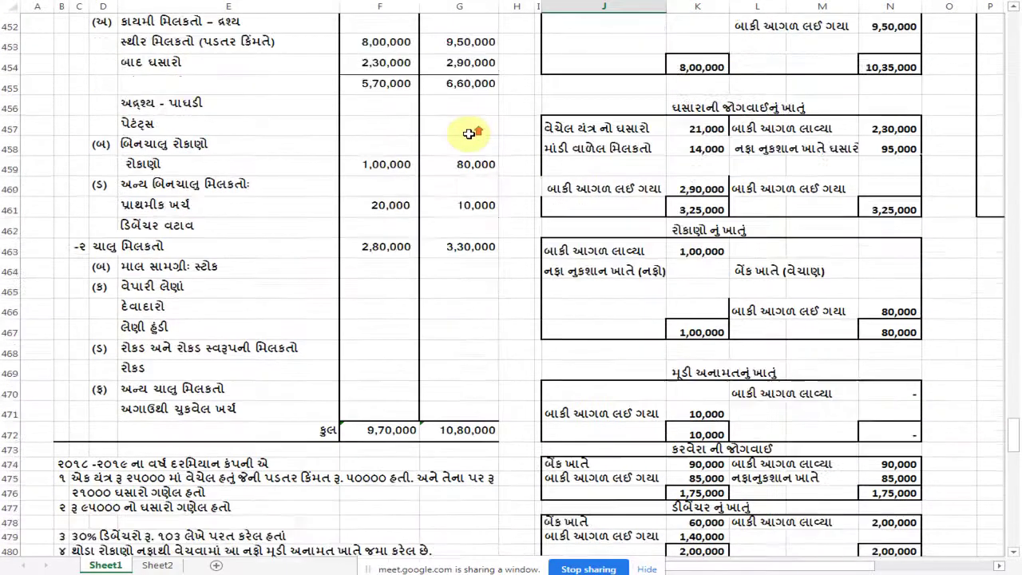
scroll(463, 123, up, 2)
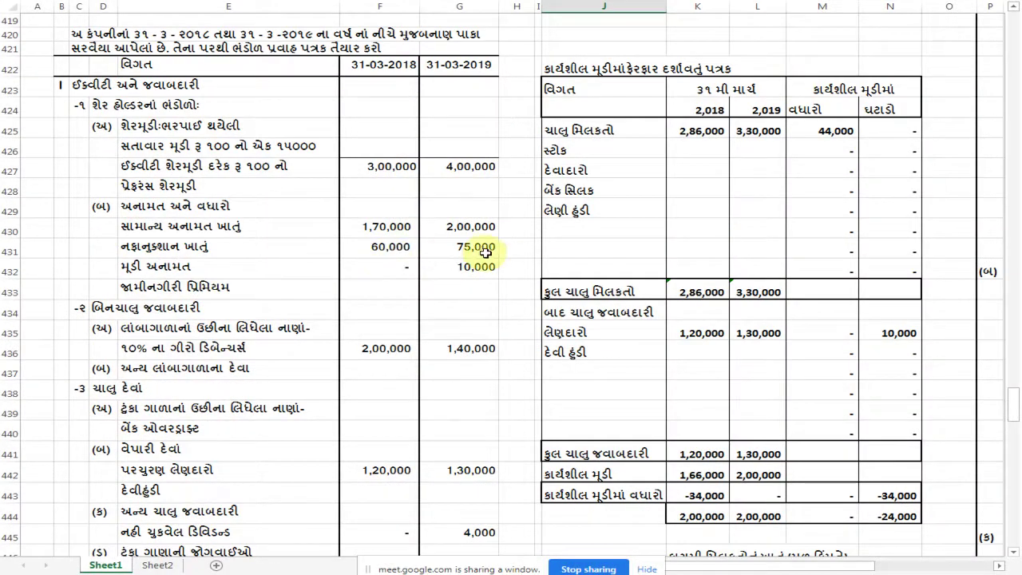
scroll(419, 283, down, 8)
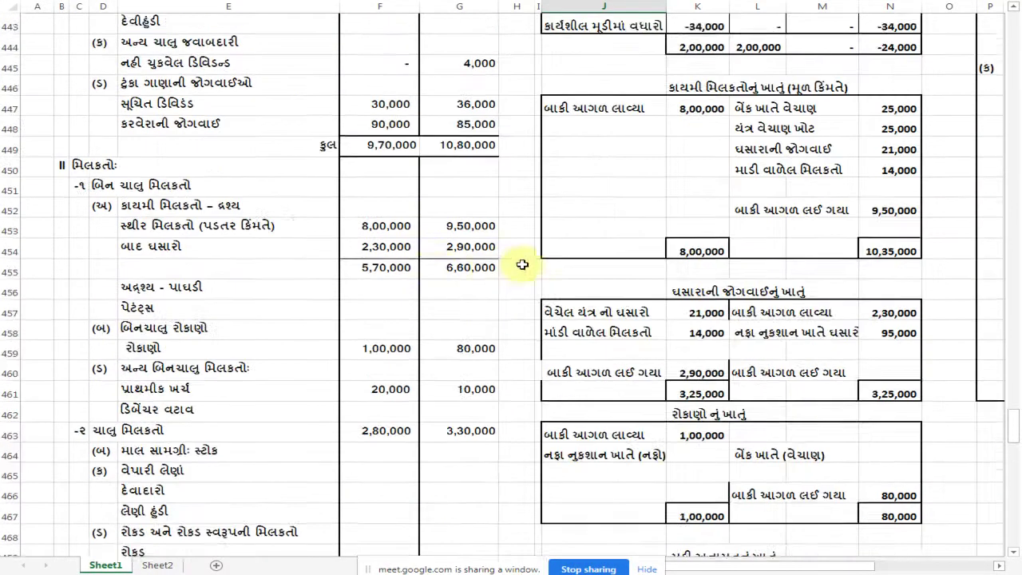
scroll(487, 266, down, 5)
scroll(798, 335, down, 1)
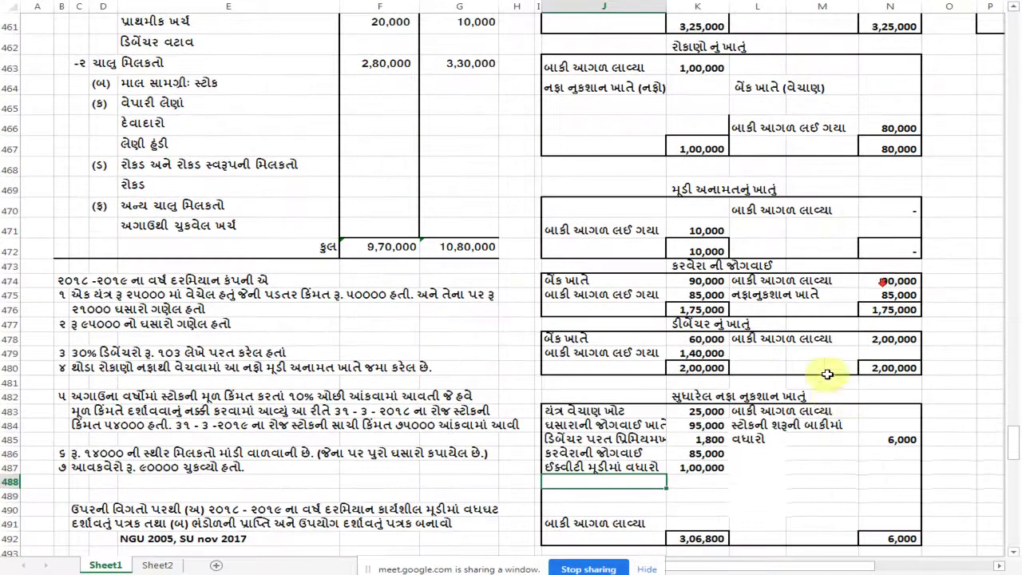
click(870, 412)
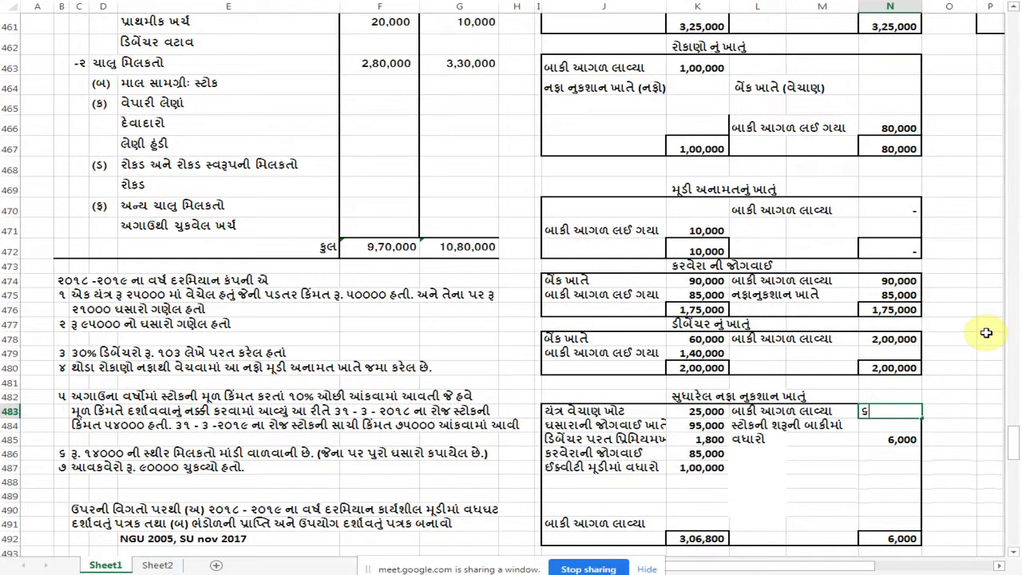
key(Return)
Enter the 2019 profit and loss balance of 75,000 in K491 on the debit side of the adjusted profit and loss account
key(Down)
key(Down)
key(Down)
key(Down)
key(Down)
key(Down)
key(Down)
key(Left)
key(Left)
key(Left)
key(Left)
key(Right)
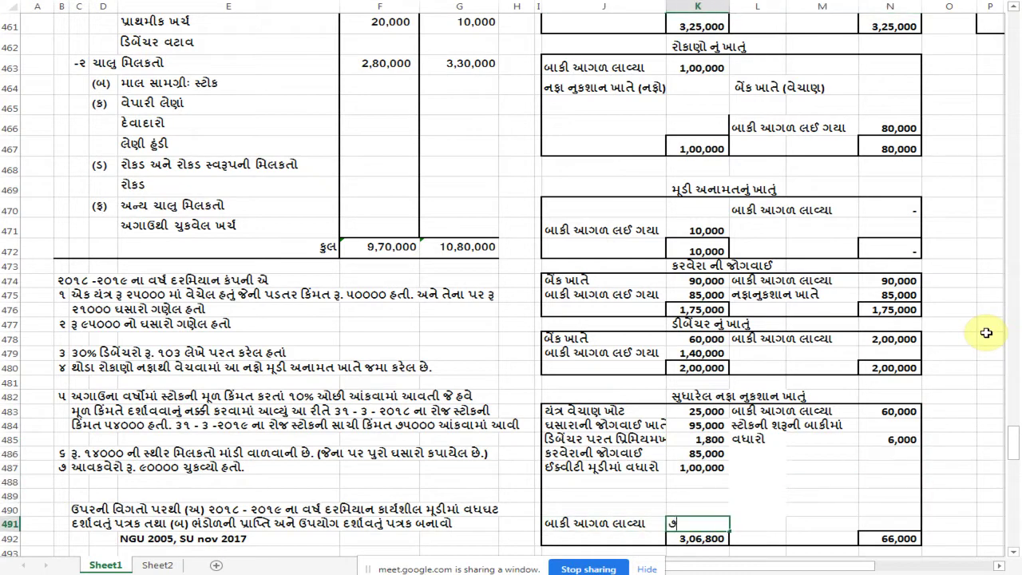
key(Return)
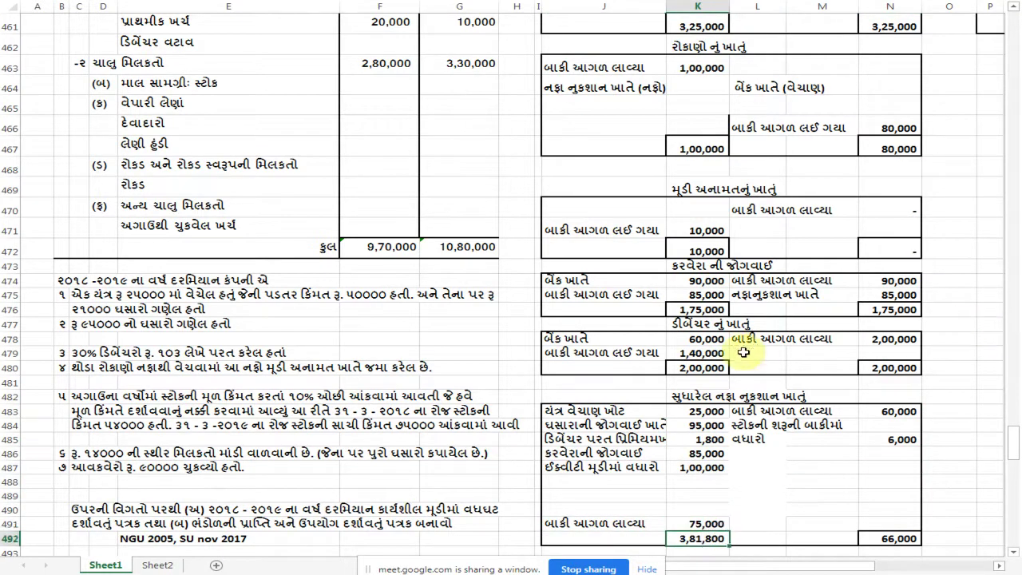
Compare the 2018 and 2019 balance sheet figures for capital reserve, 10% debentures and trade creditors
scroll(743, 352, up, 4)
scroll(573, 295, up, 5)
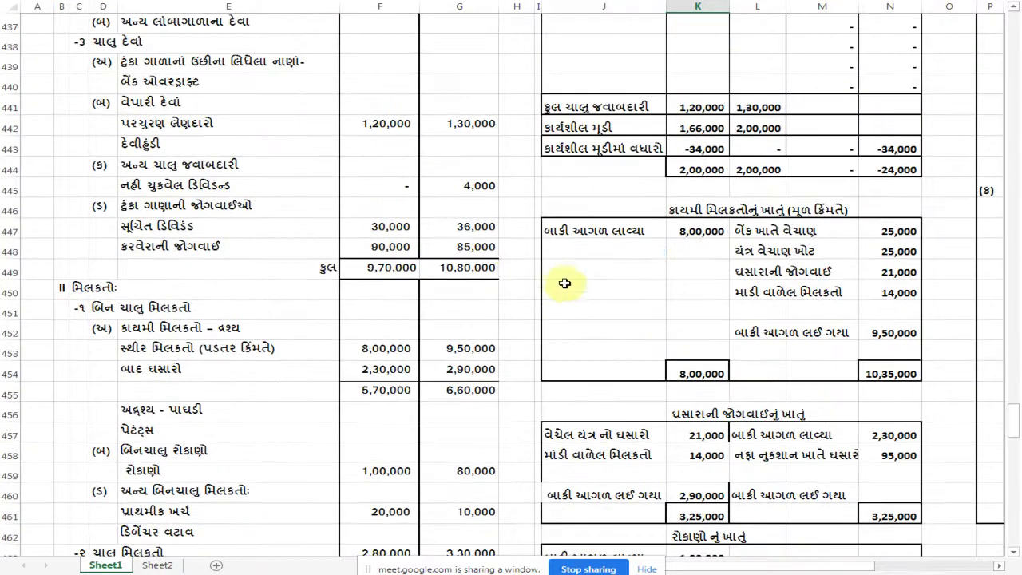
scroll(472, 244, up, 1)
scroll(456, 114, up, 1)
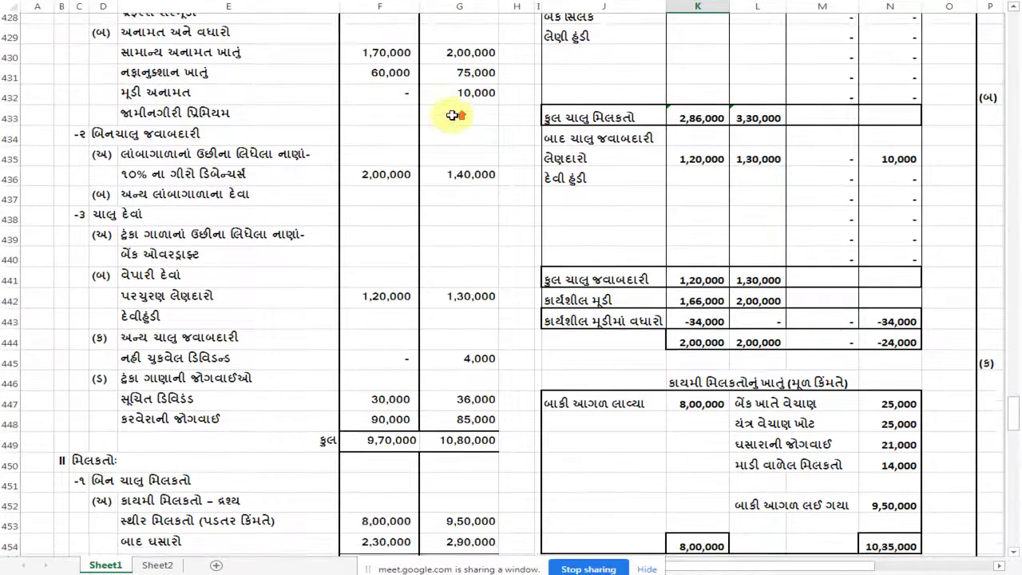
click(396, 102)
click(478, 102)
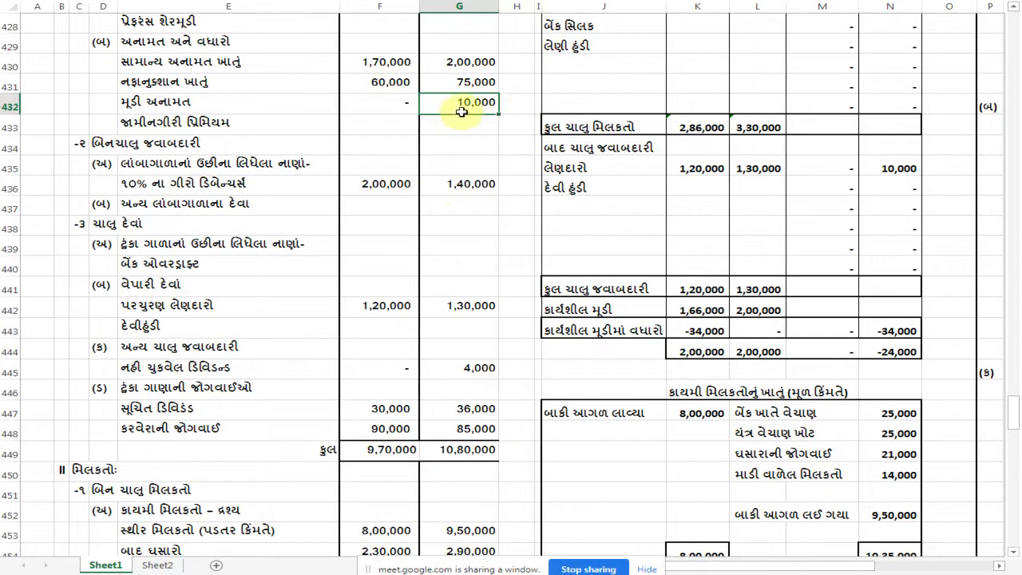
scroll(466, 110, down, 1)
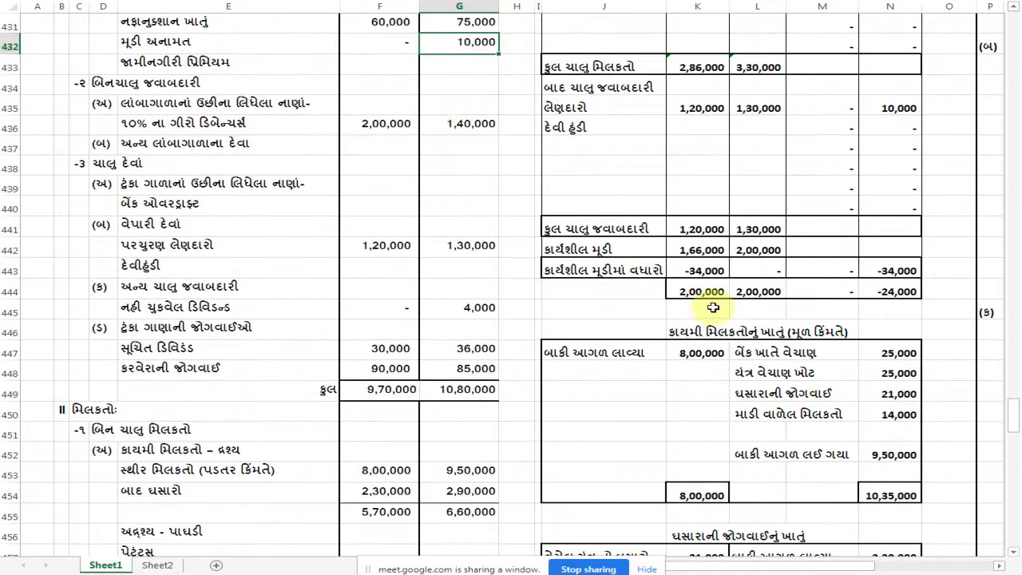
click(377, 126)
click(466, 125)
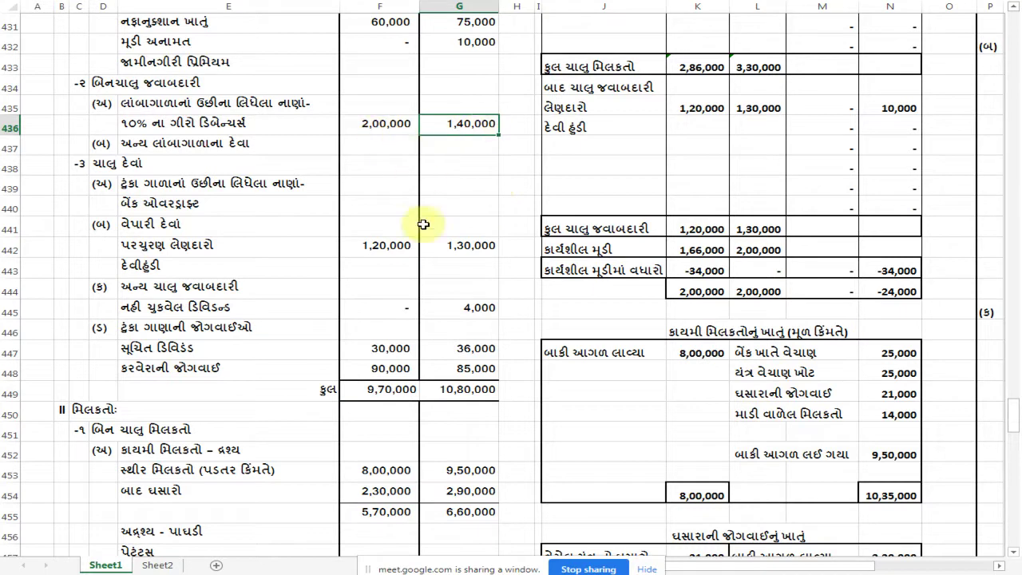
click(380, 234)
click(378, 248)
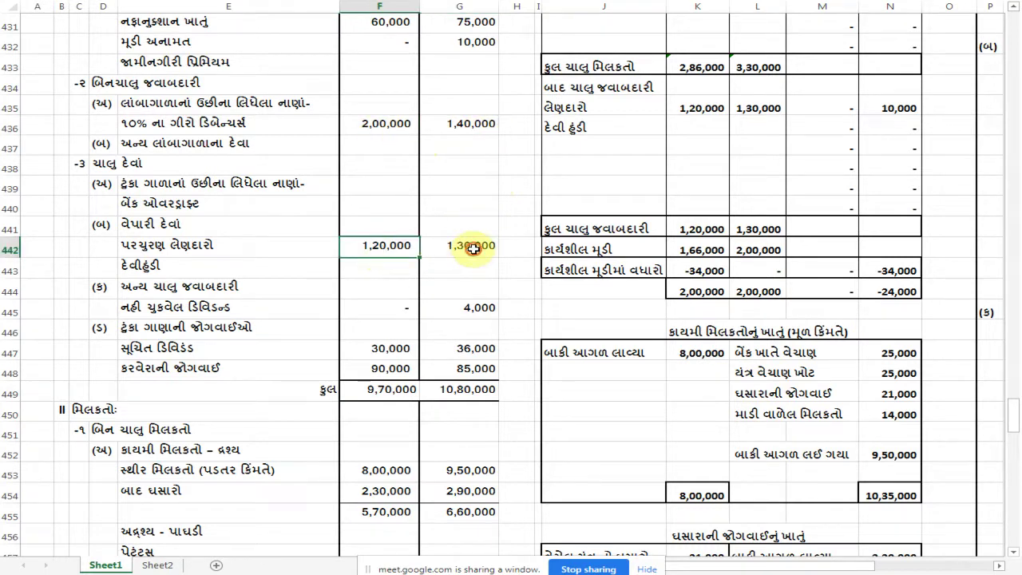
click(463, 245)
scroll(399, 291, down, 2)
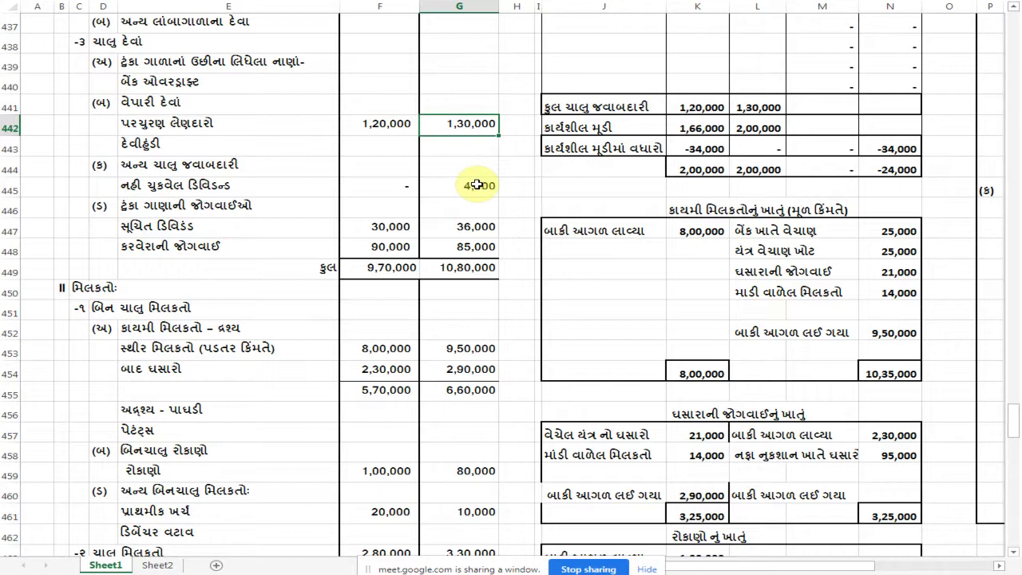
Check the unpaid dividend for both years and the 2018 proposed dividend in the balance sheet
click(393, 187)
click(479, 185)
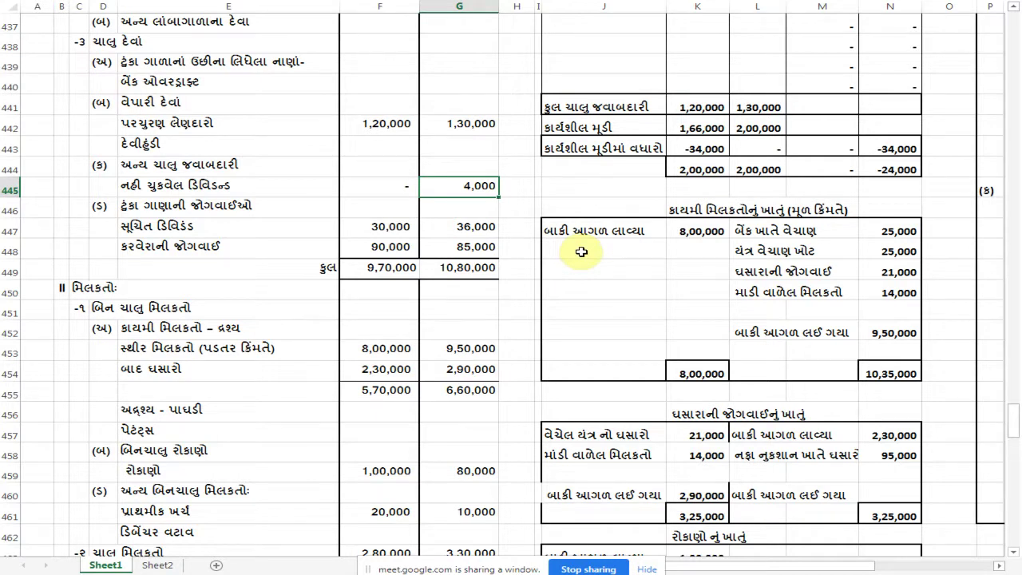
click(399, 228)
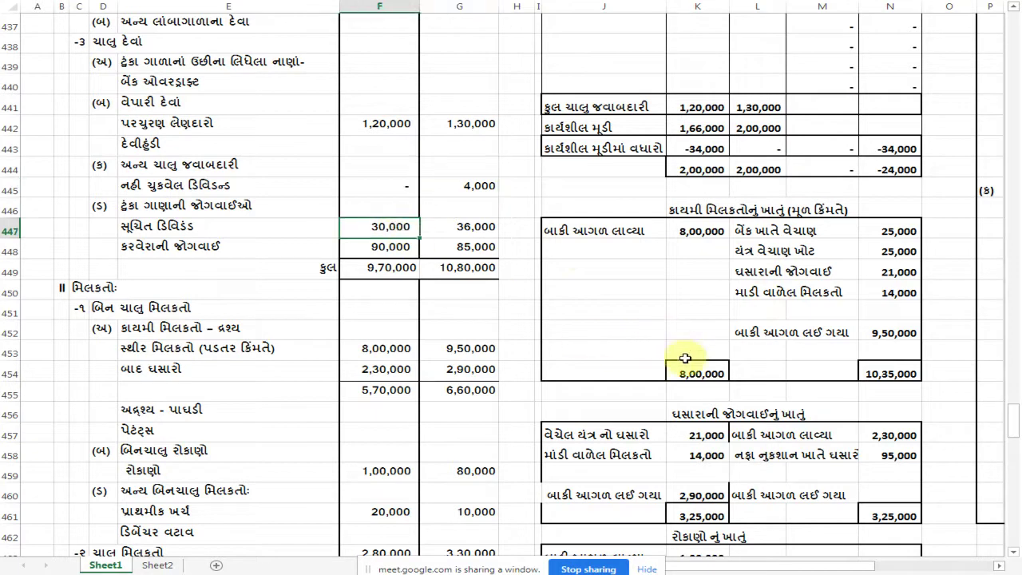
Copy the કરવેરા ની જોગવાઈ account block J473:N476 and insert the copy below it, shifting the existing cells down
scroll(742, 365, down, 1)
scroll(742, 365, down, 3)
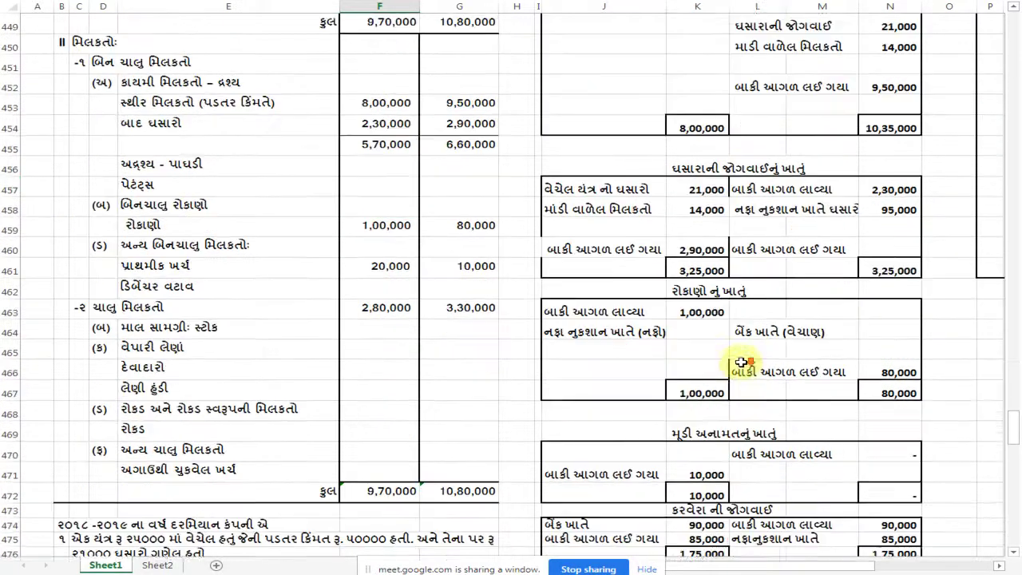
scroll(741, 362, down, 2)
scroll(741, 363, down, 2)
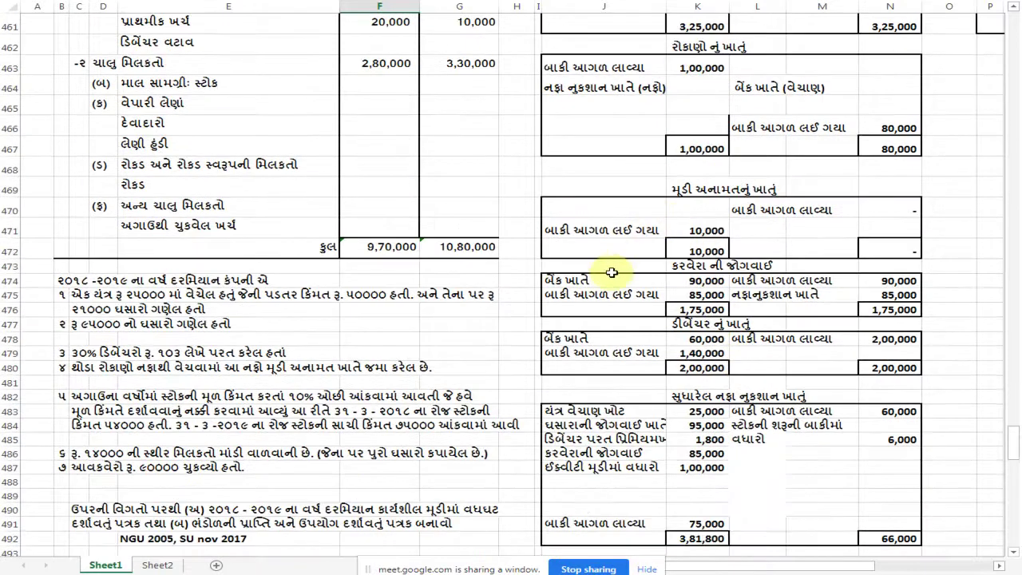
click(549, 279)
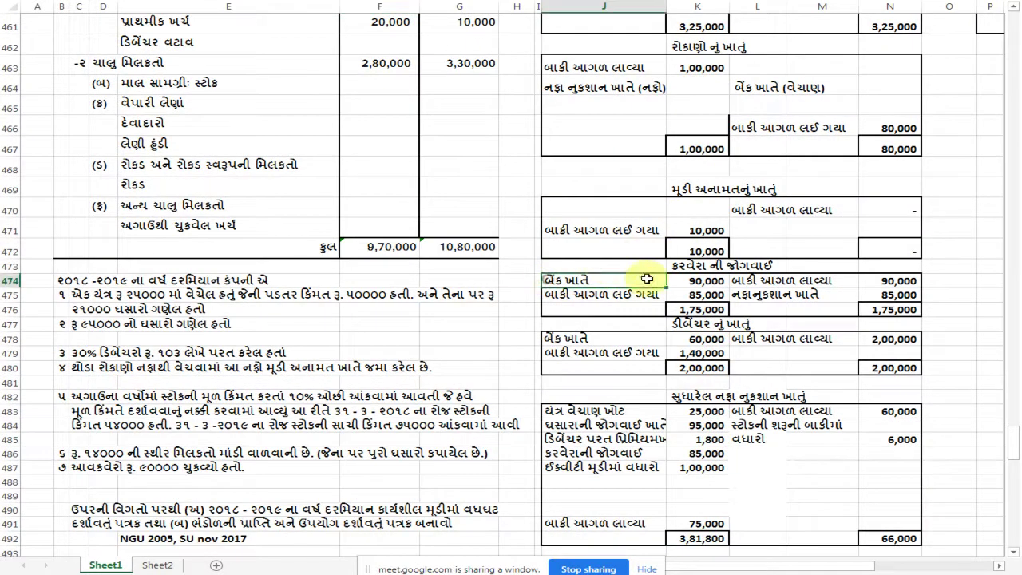
drag(549, 266, 900, 311)
right_click(900, 310)
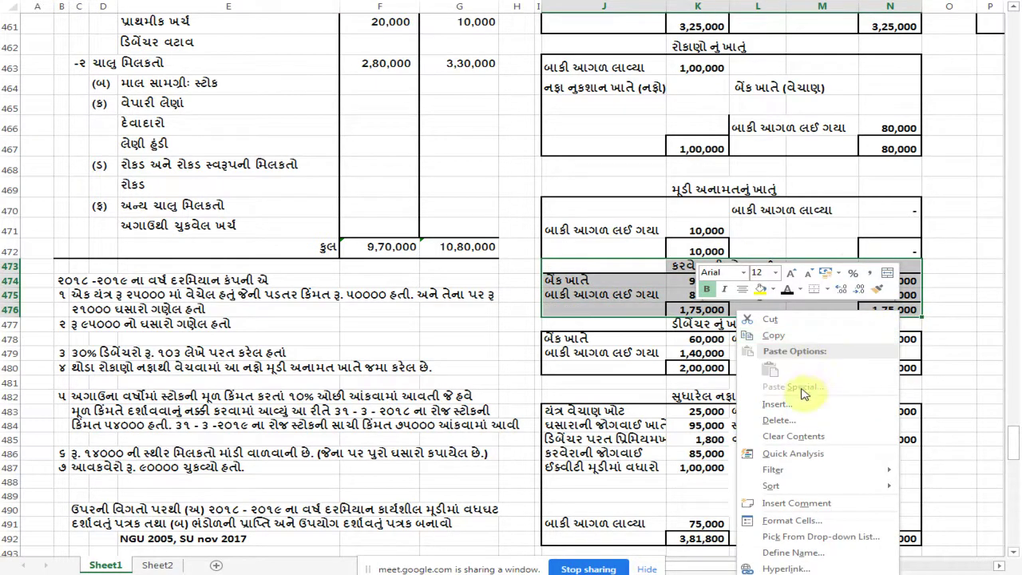
click(757, 335)
right_click(758, 273)
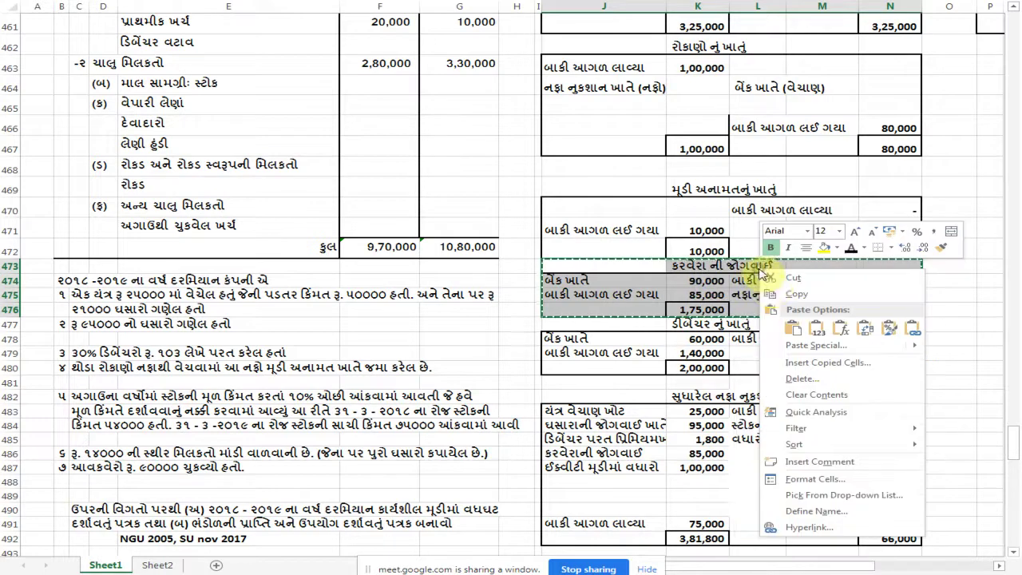
click(808, 367)
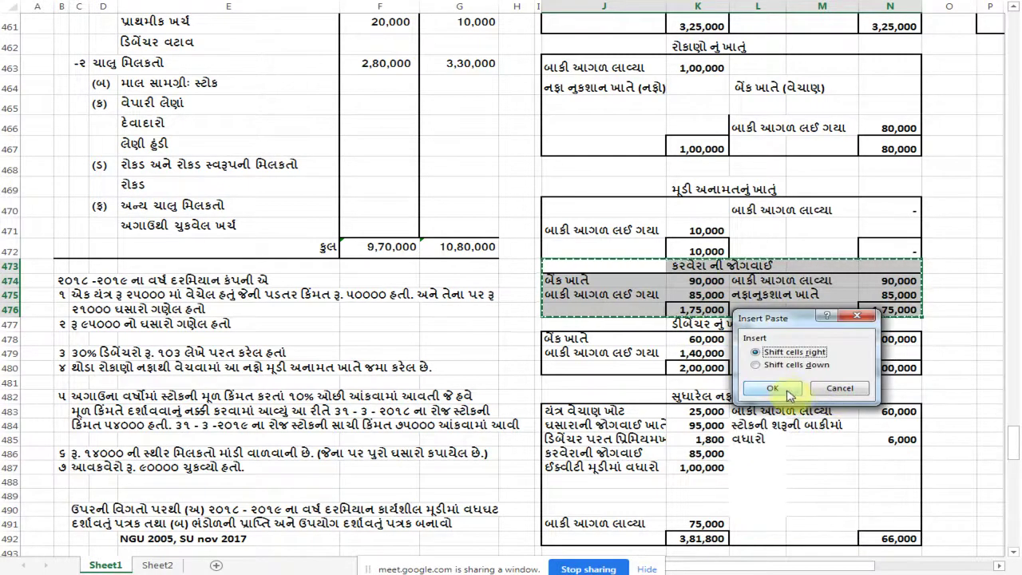
click(756, 365)
click(771, 388)
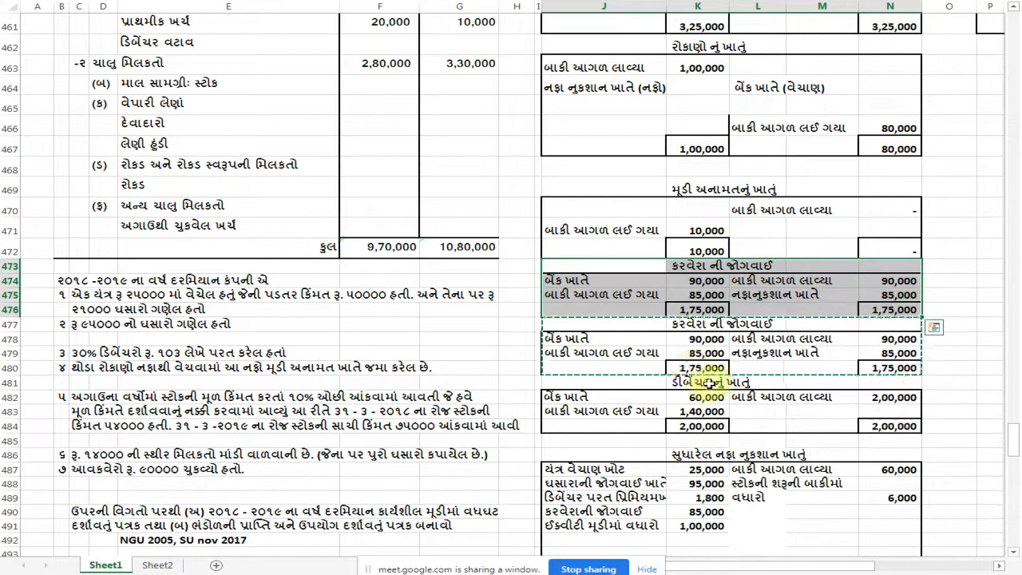
Retitle the inserted account copy in K477 as સુચીત ડિવીડંડ
click(680, 323)
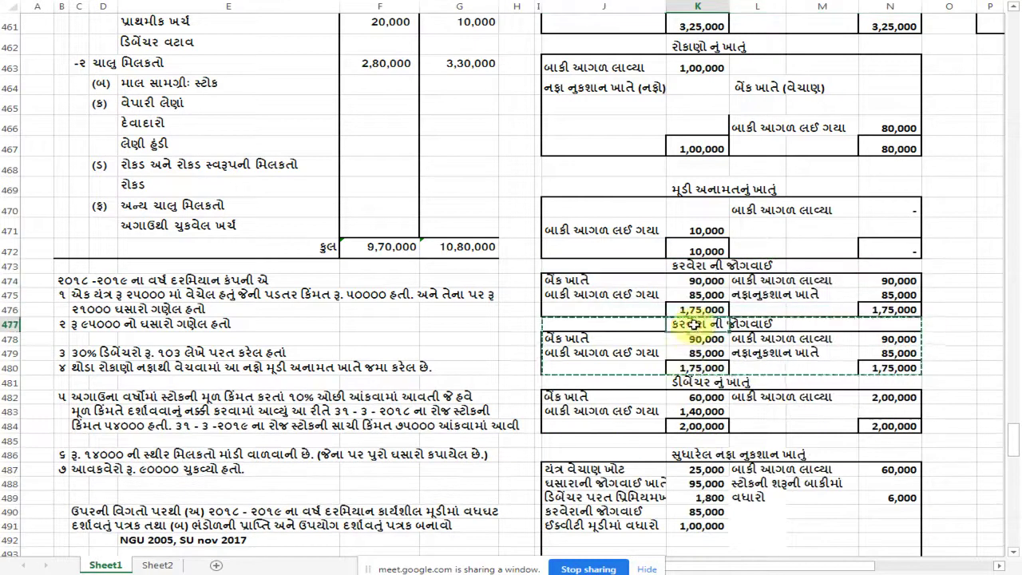
text(સુચીત ડિવિડંડ)
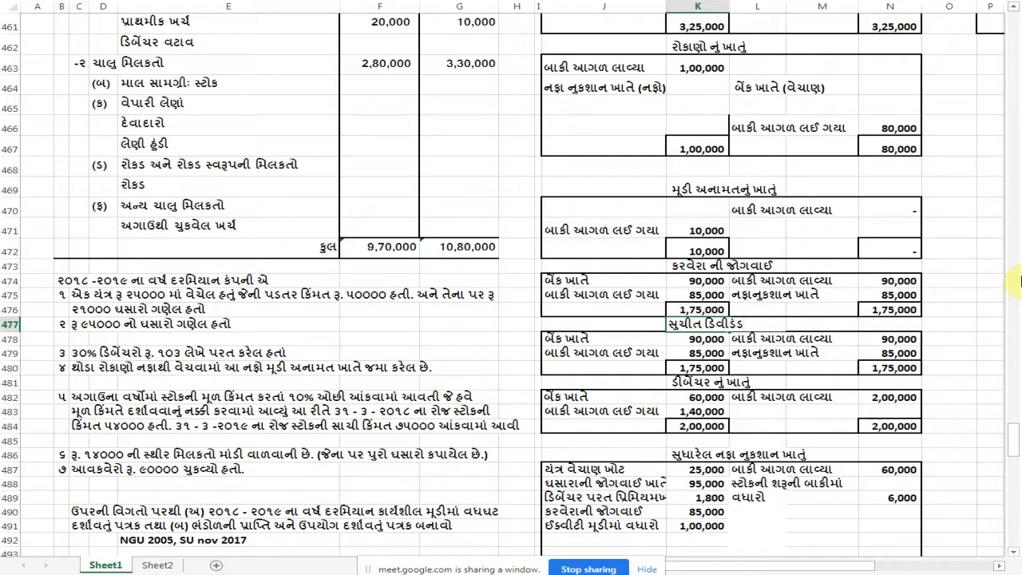
key(Return)
Look up the 2018 proposed dividend and enter 30,000 as the opening balance in N478 of the proposed dividend account
key(Right)
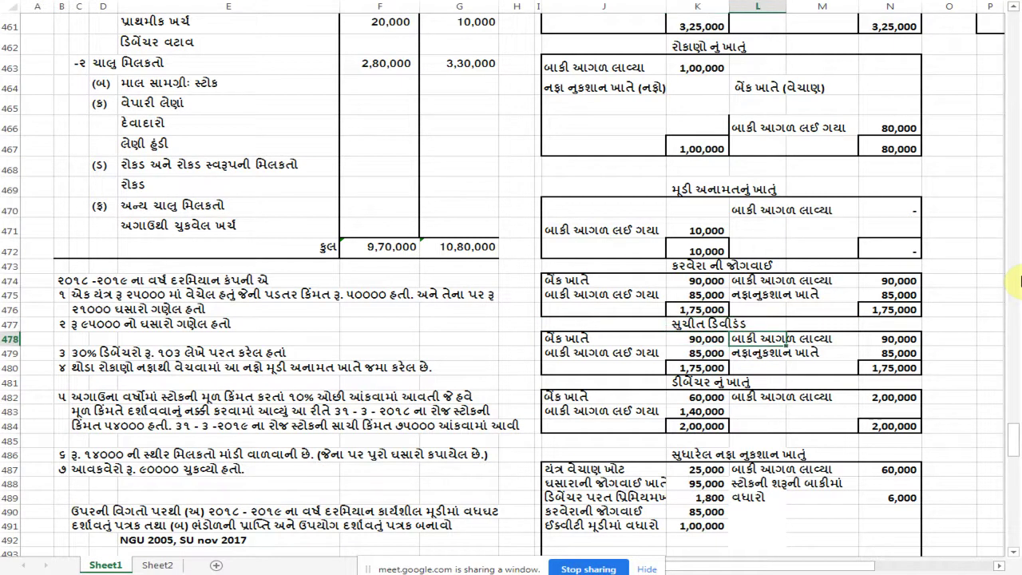
click(892, 339)
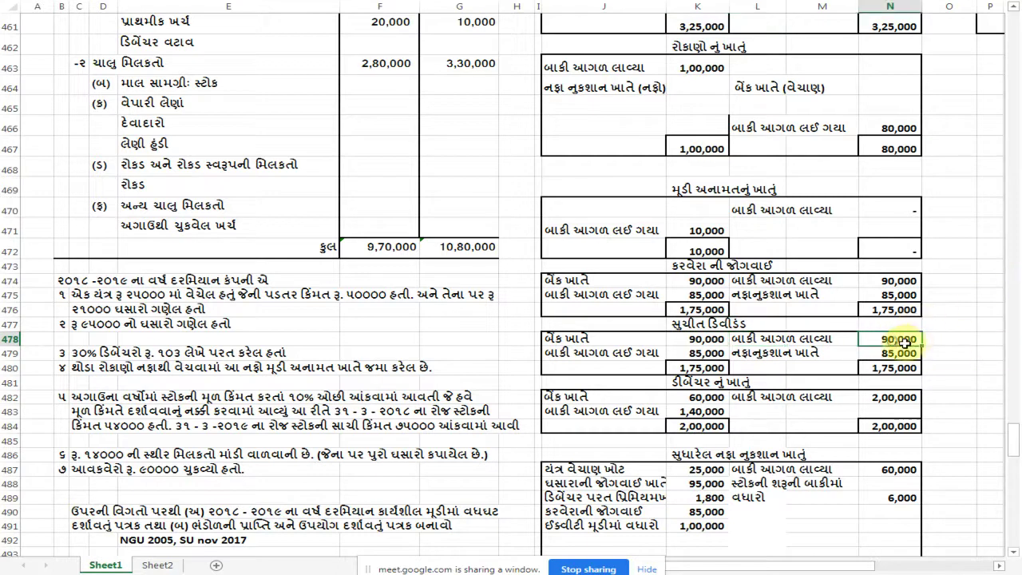
scroll(910, 341, up, 5)
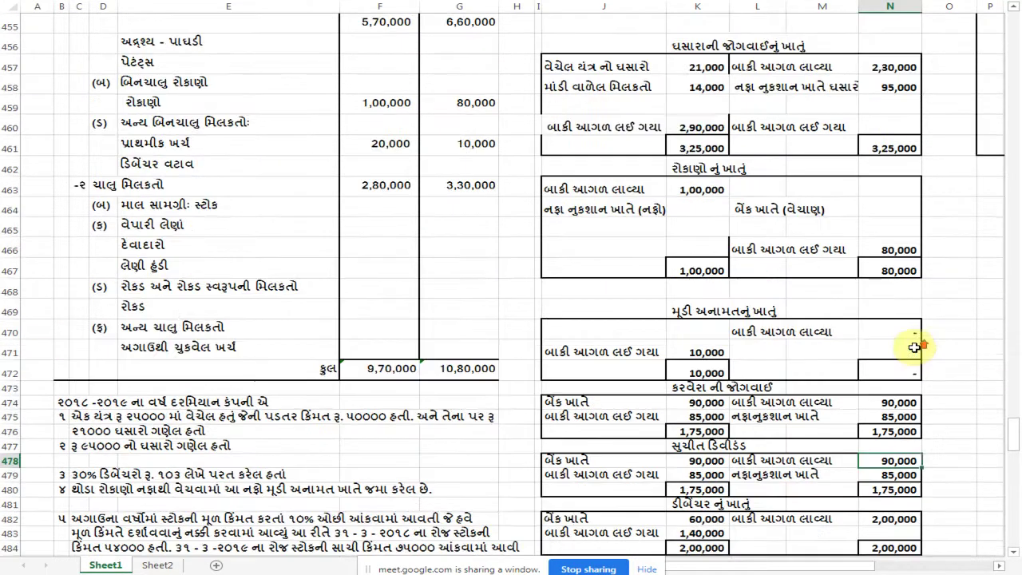
scroll(913, 347, up, 3)
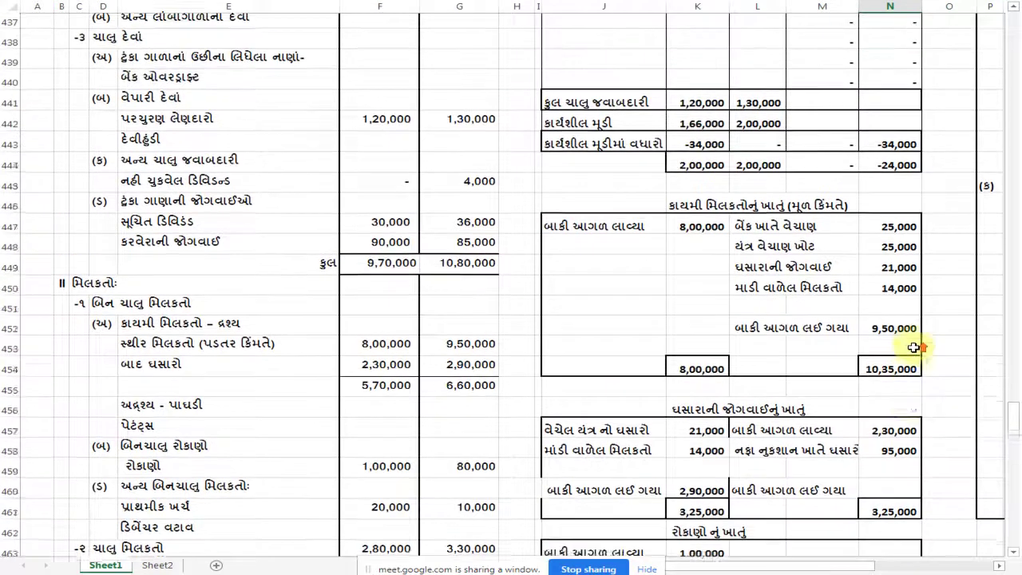
scroll(913, 348, down, 1)
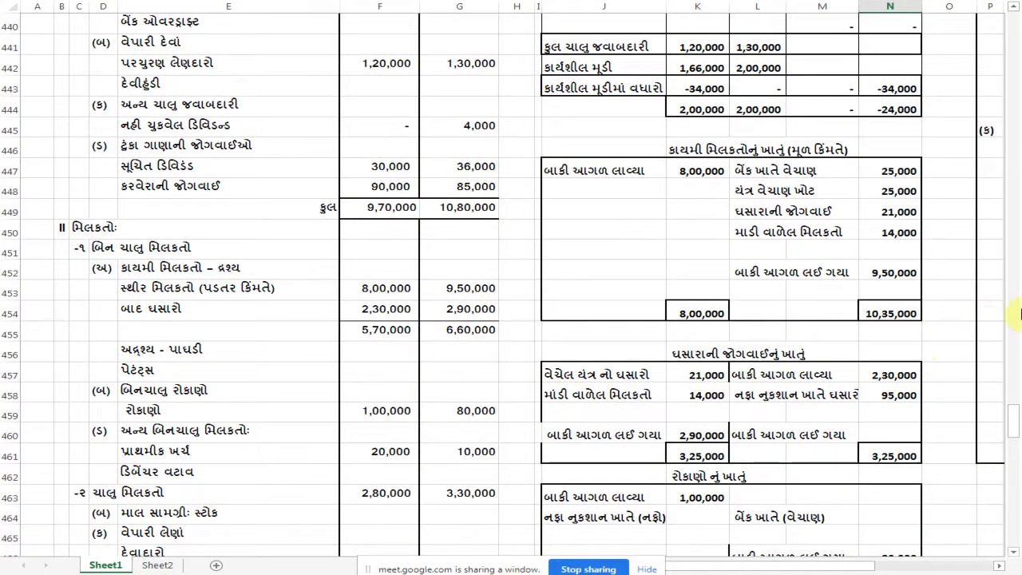
scroll(947, 443, down, 1)
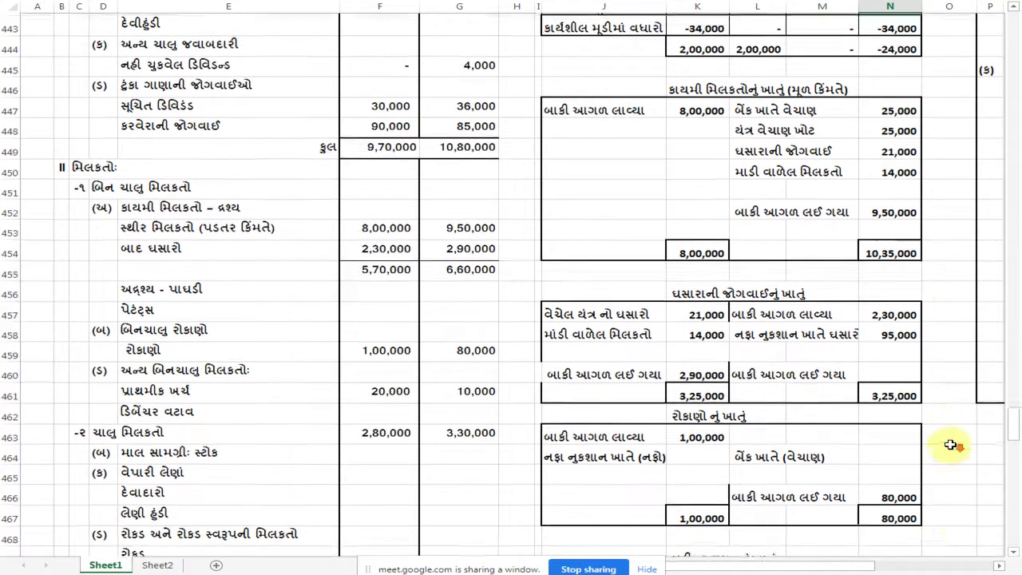
scroll(947, 443, up, 2)
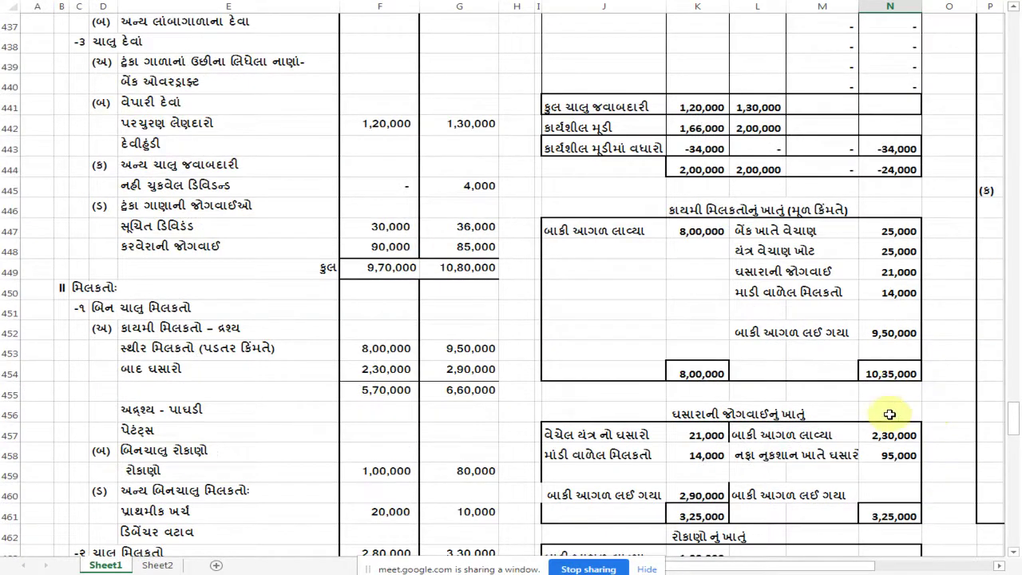
scroll(890, 376, down, 6)
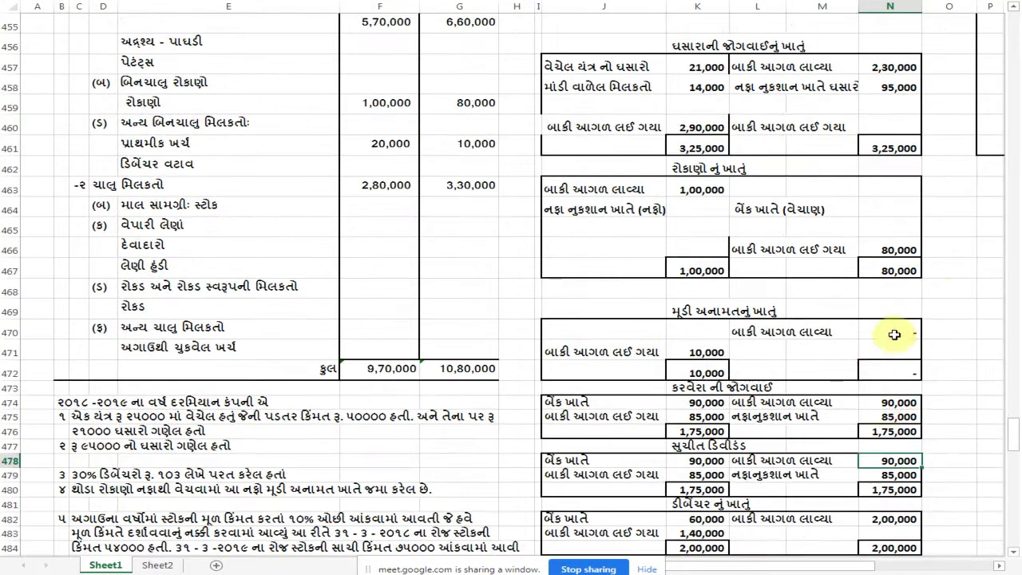
scroll(894, 338, down, 1)
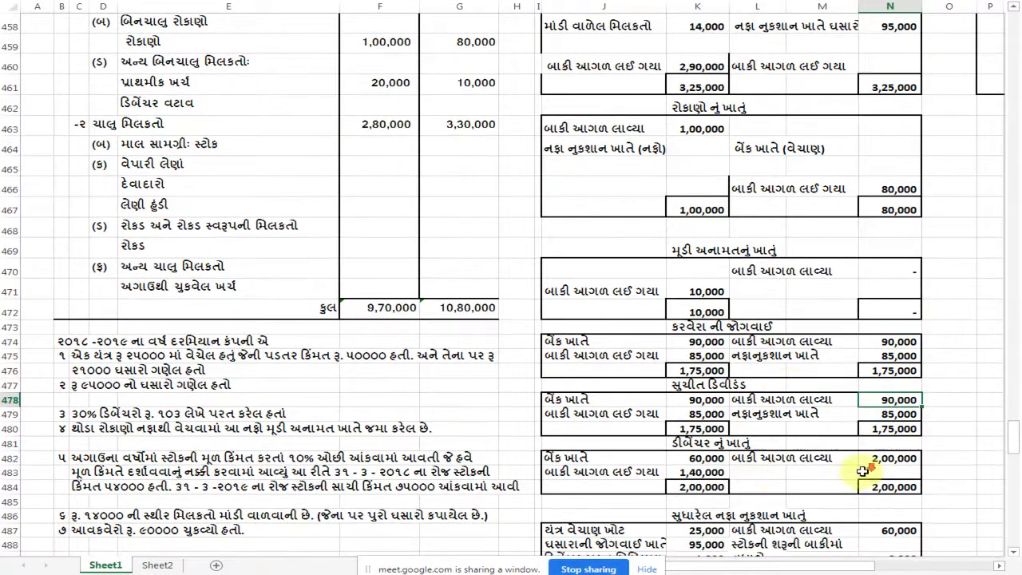
scroll(830, 463, down, 1)
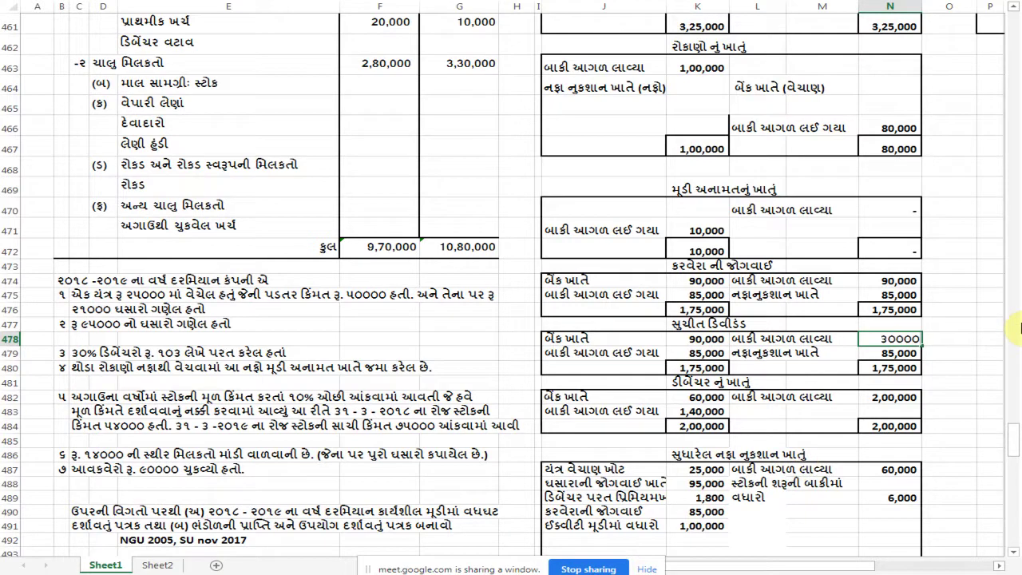
key(Return)
Look up the 2019 proposed dividend and enter 36,000 as the closing balance in K479 of the proposed dividend account
key(Left)
key(Left)
key(Left)
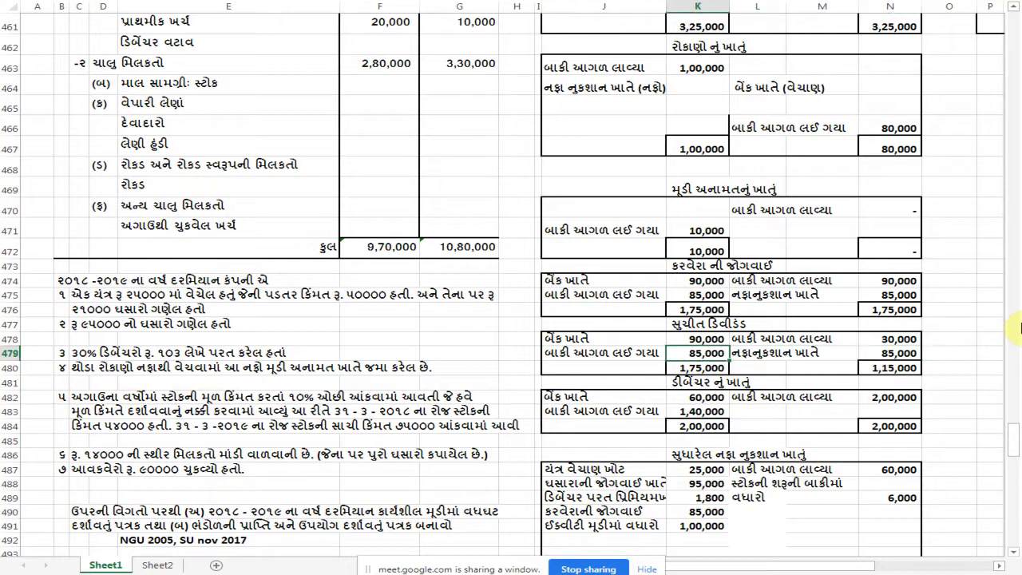
scroll(753, 312, up, 8)
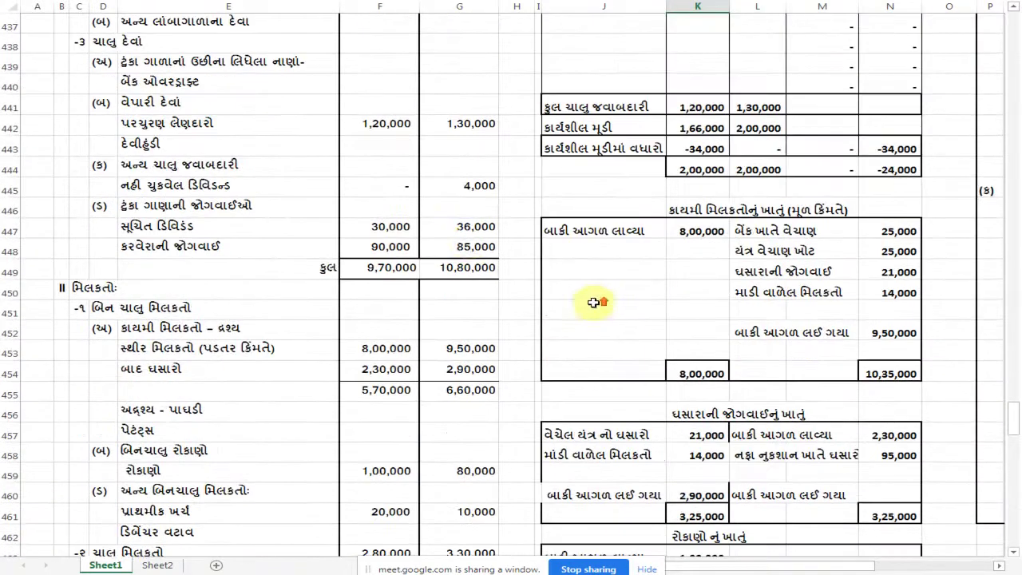
scroll(569, 211, down, 5)
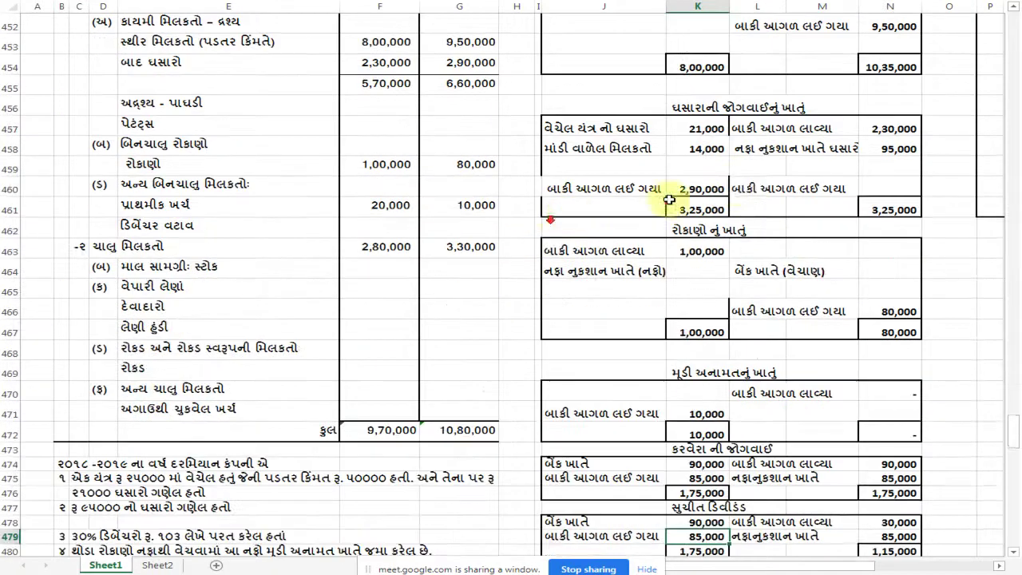
scroll(569, 212, down, 4)
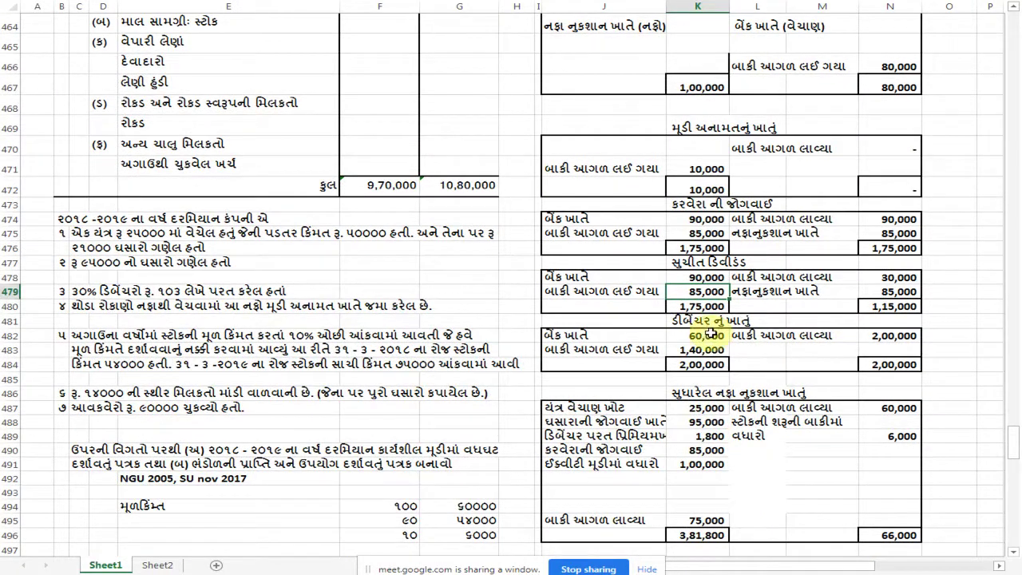
scroll(694, 334, down, 1)
text(૩૫)
key(Up)
Clear the copied bank amount in K478 and the copied profit and loss amount in N479 of the proposed dividend account
key(Delete)
key(Right)
key(Right)
key(Down)
key(Delete)
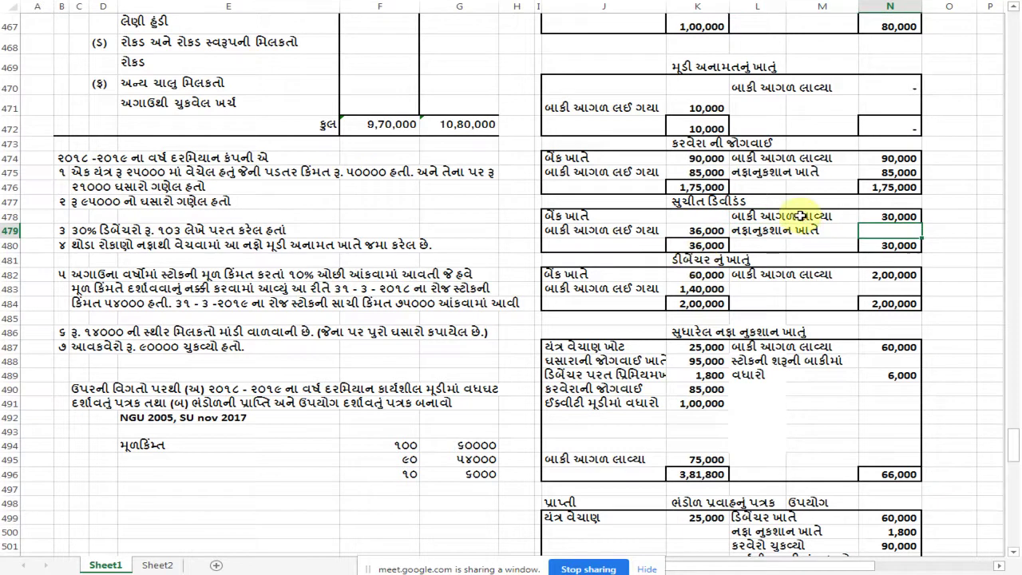
Compare the bank payment and opening balance entries of the proposed dividend account with those of the tax provision account
click(800, 215)
click(677, 219)
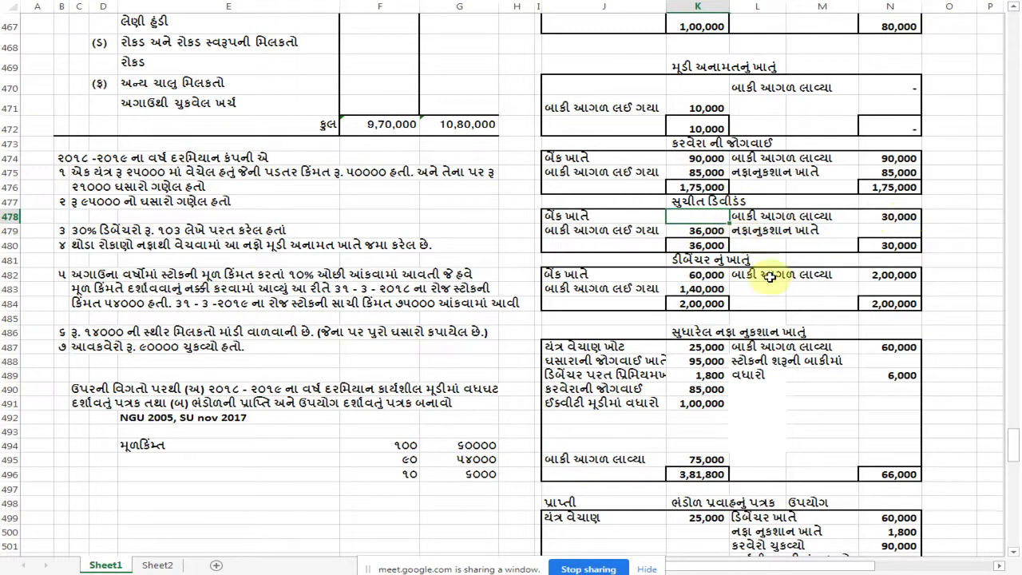
scroll(741, 236, up, 2)
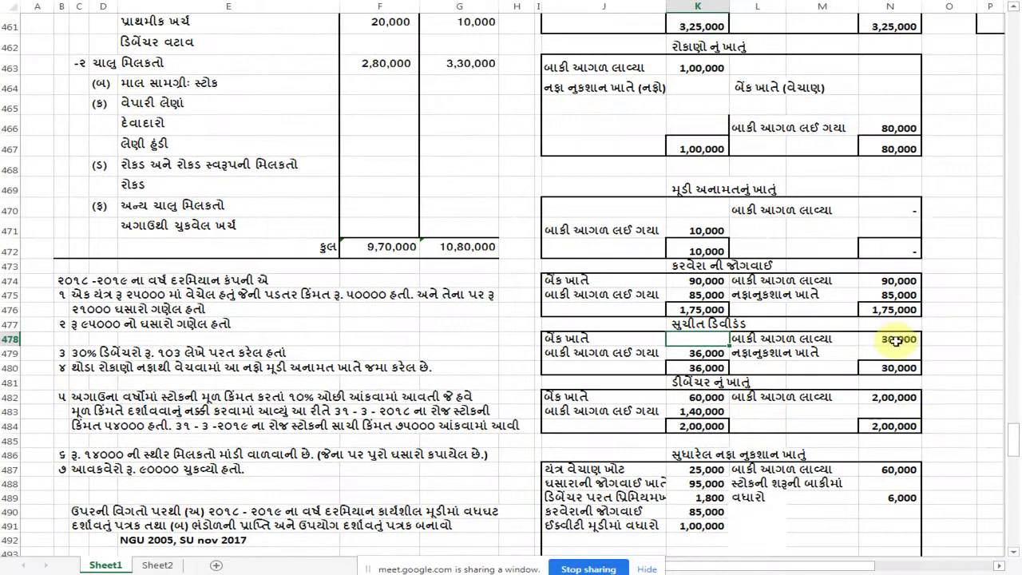
click(893, 339)
scroll(559, 342, up, 1)
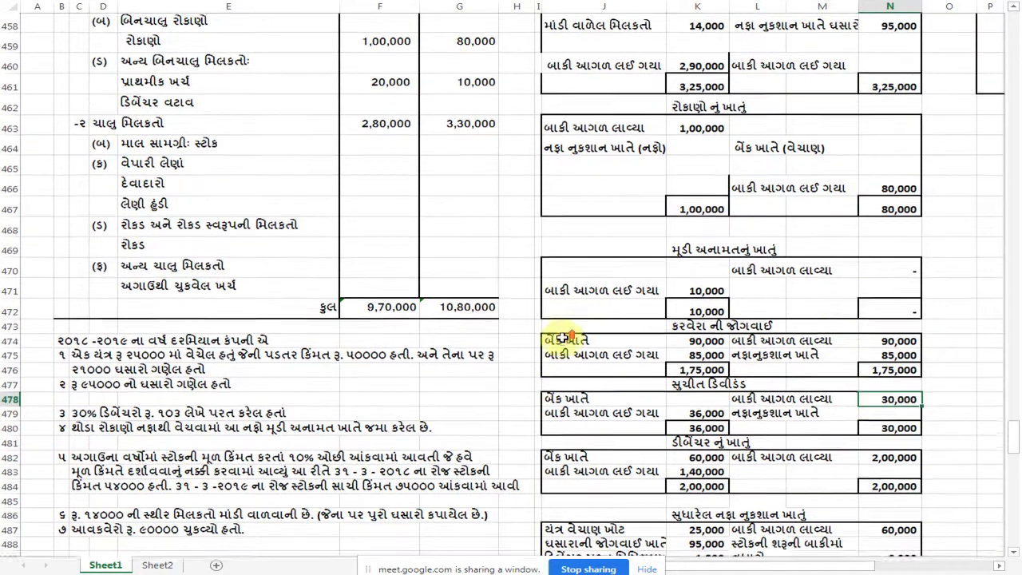
click(707, 399)
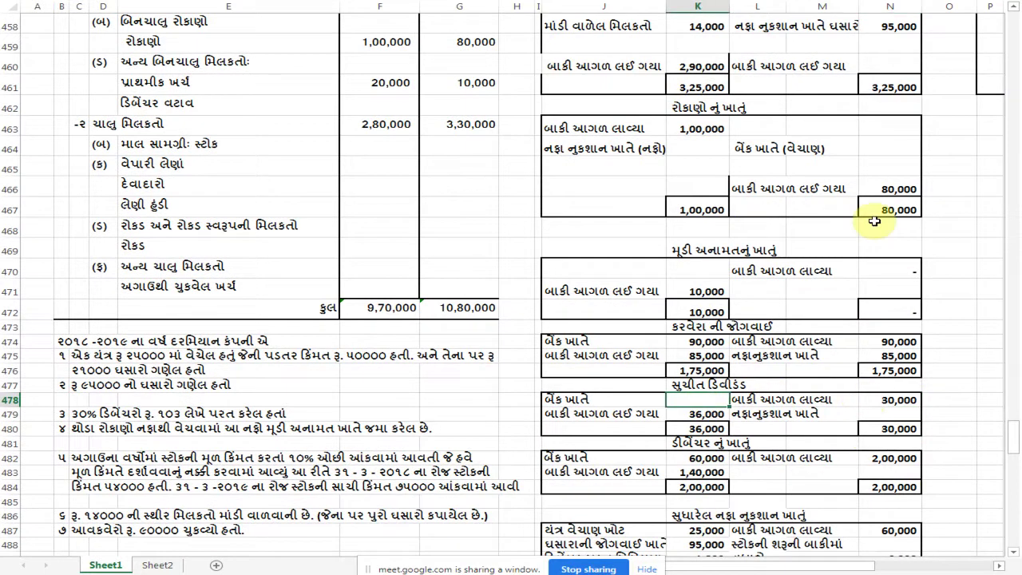
key(Up)
key(Up)
key(Up)
key(Up)
key(Right)
key(Right)
key(Right)
key(Left)
key(Left)
key(Left)
key(Down)
key(Down)
key(Down)
key(Down)
key(Right)
key(Right)
key(Right)
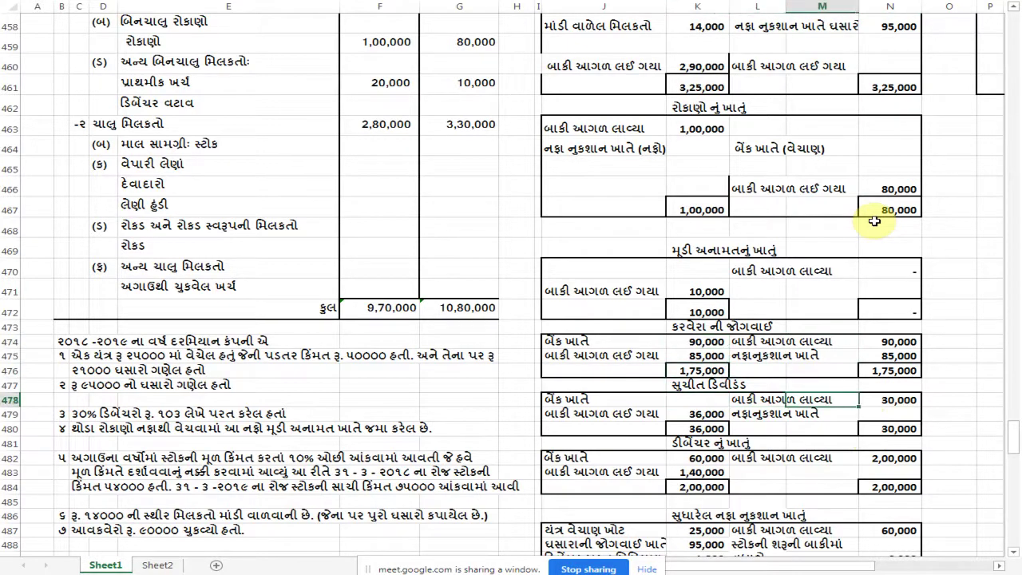
key(Left)
key(Left)
key(Left)
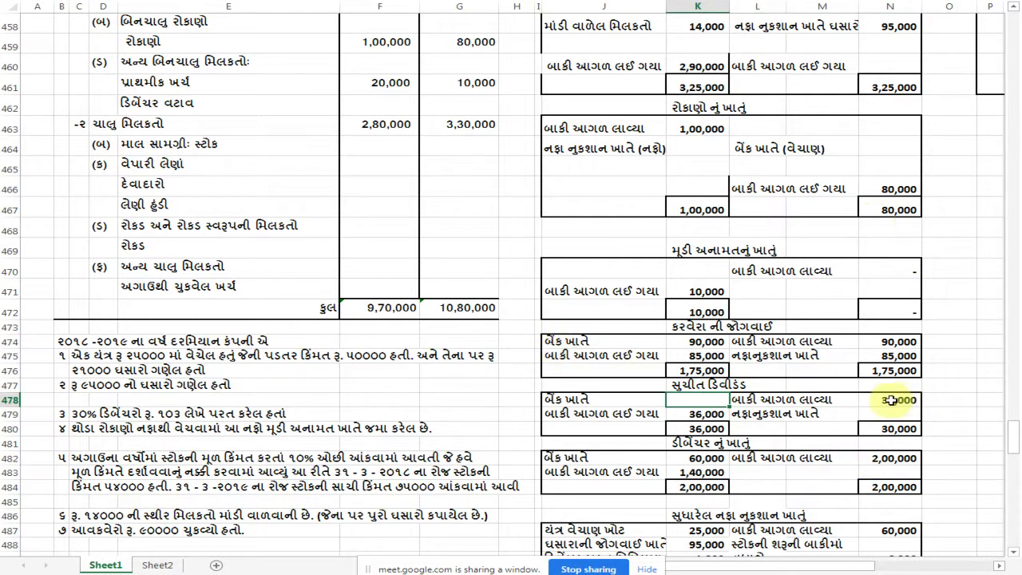
Compare the 2018 and 2019 unpaid dividend and proposed dividend amounts in the balance sheet to work out the dividend paid
scroll(404, 281, up, 5)
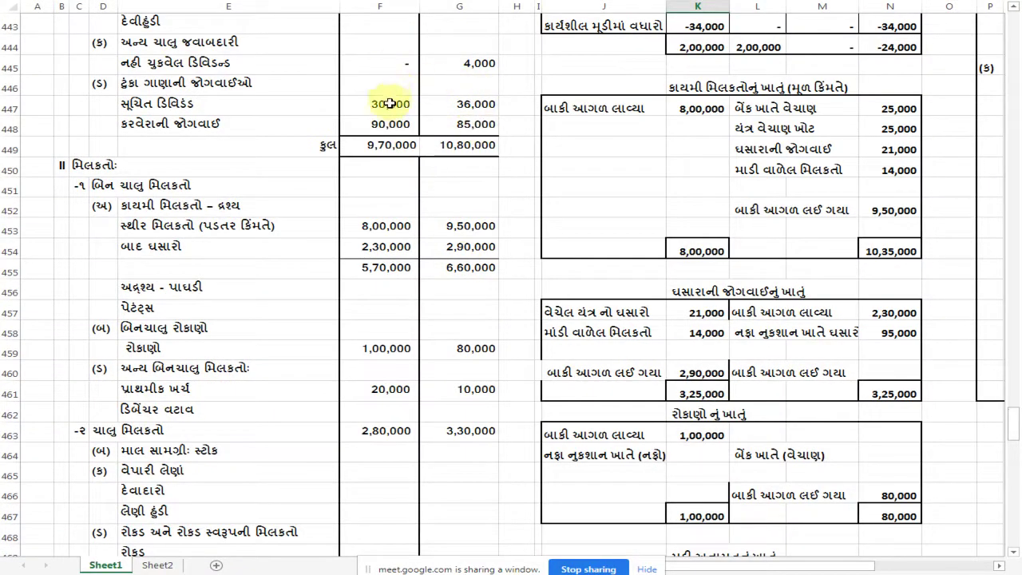
click(409, 63)
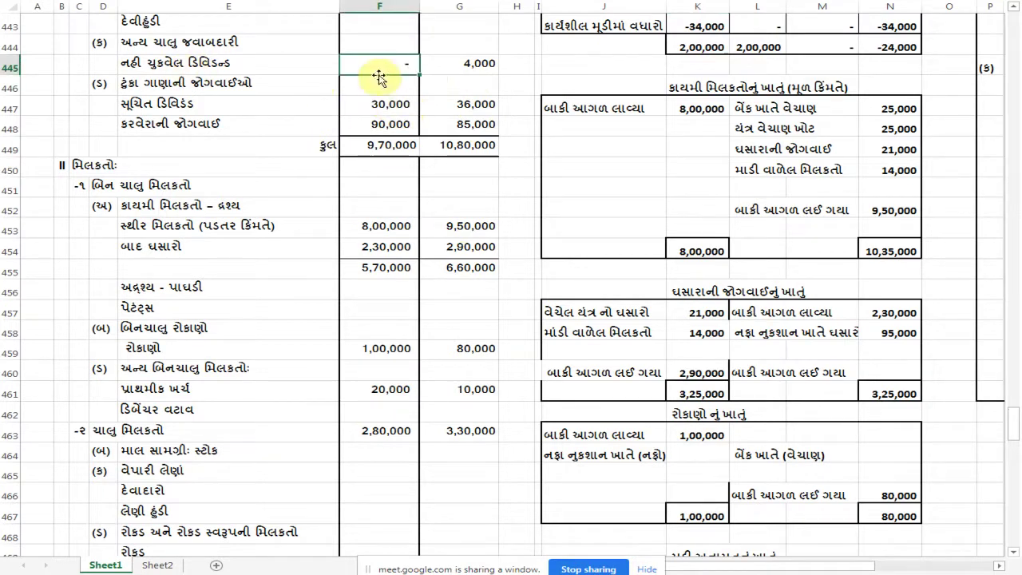
click(381, 105)
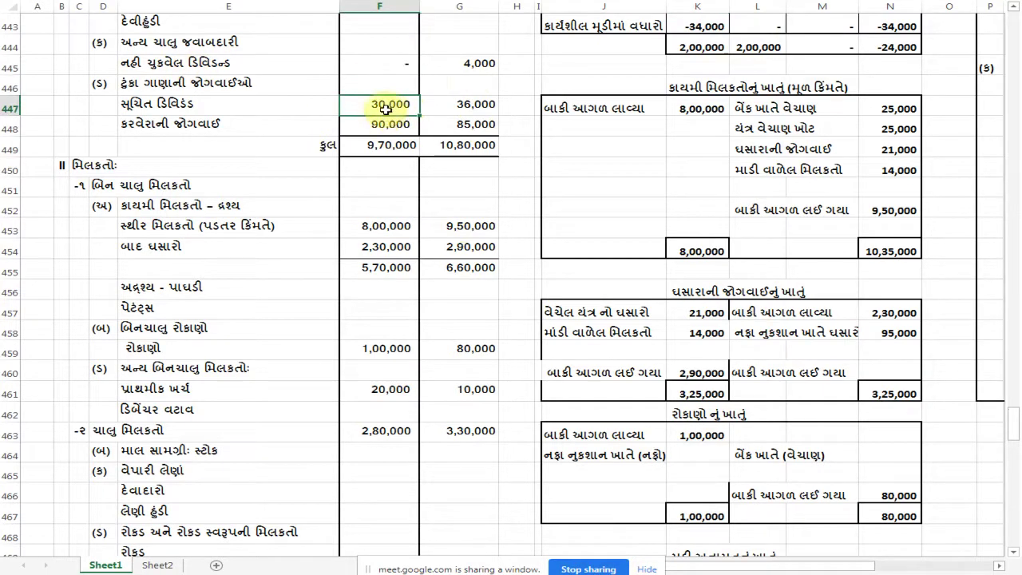
click(482, 64)
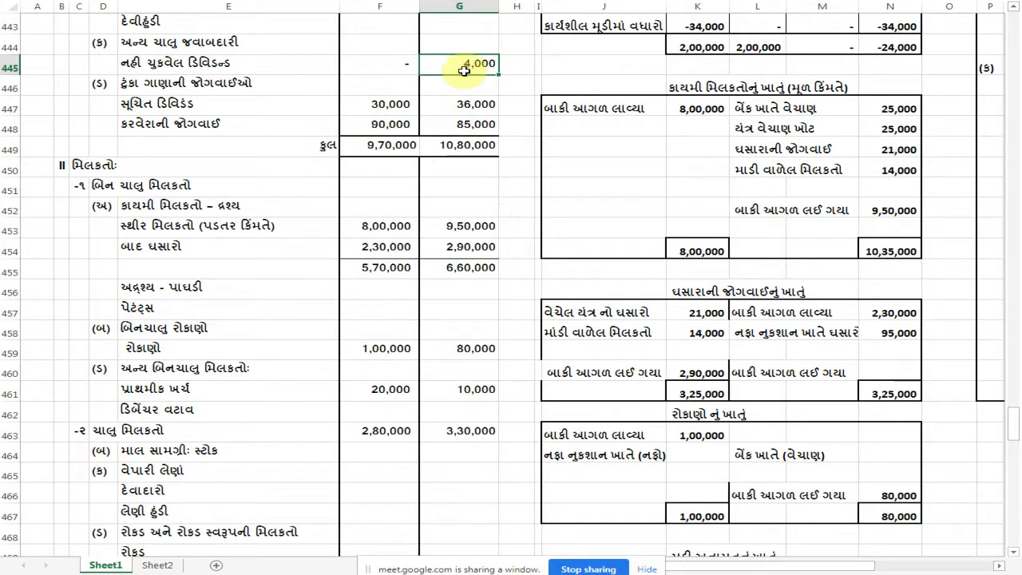
click(365, 104)
click(456, 66)
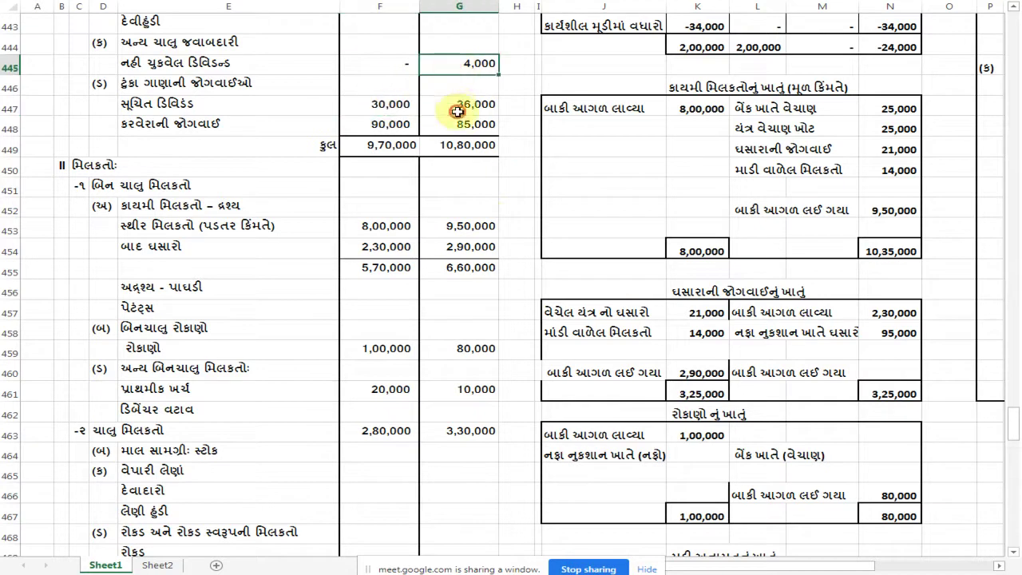
click(458, 106)
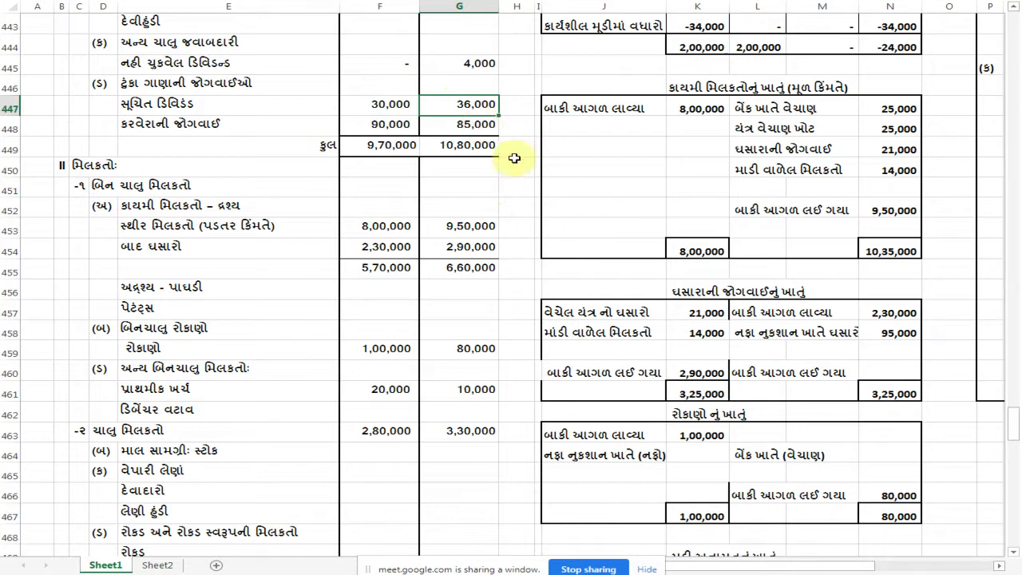
click(391, 104)
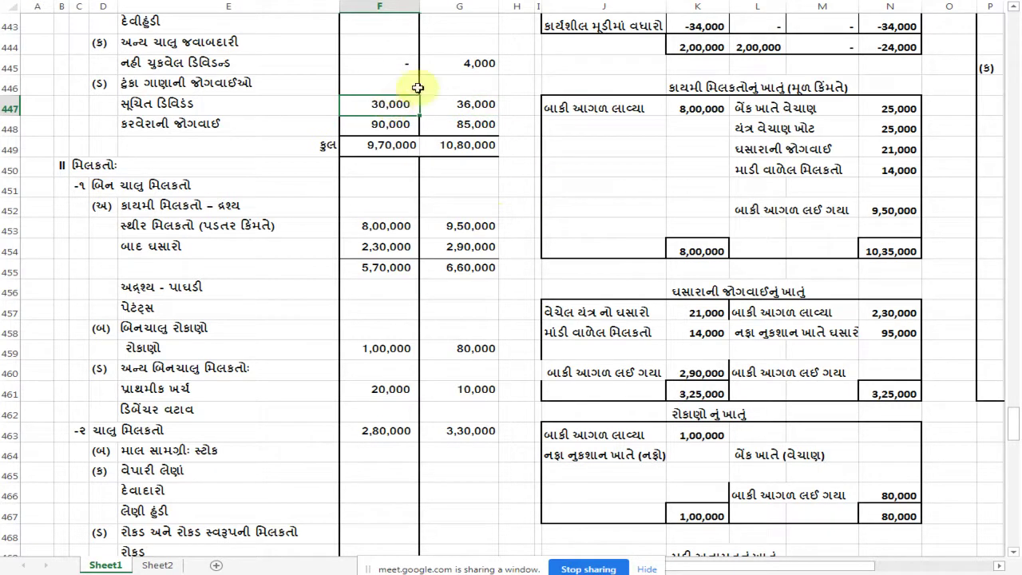
click(469, 63)
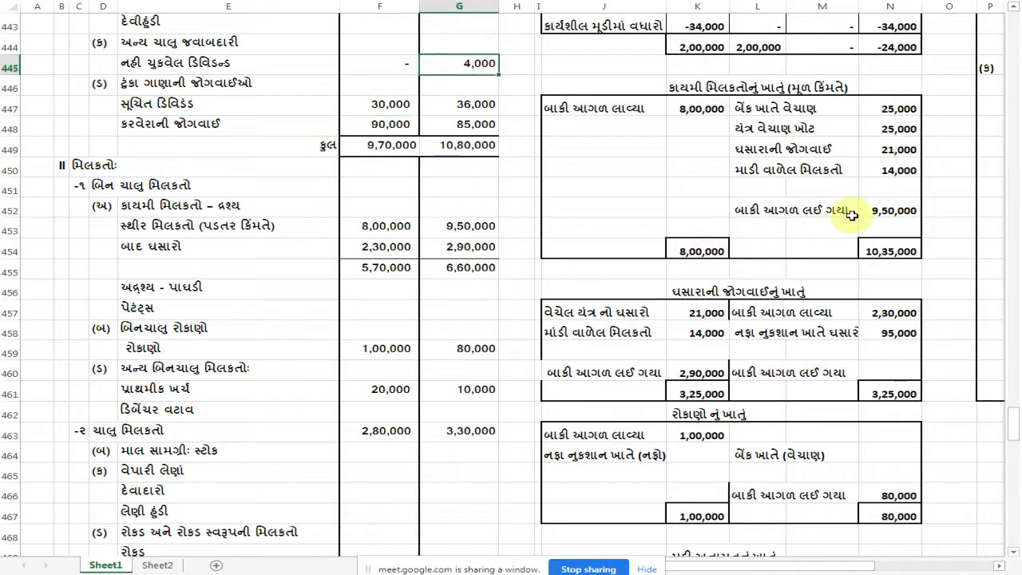
scroll(846, 212, down, 1)
scroll(842, 207, up, 2)
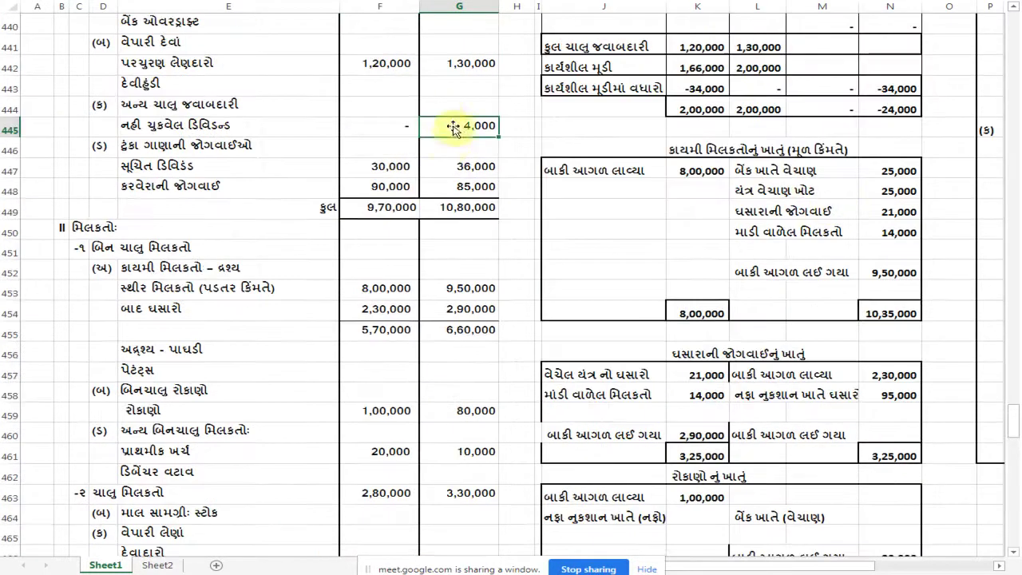
click(387, 168)
click(469, 126)
click(401, 172)
click(475, 127)
click(411, 168)
click(486, 124)
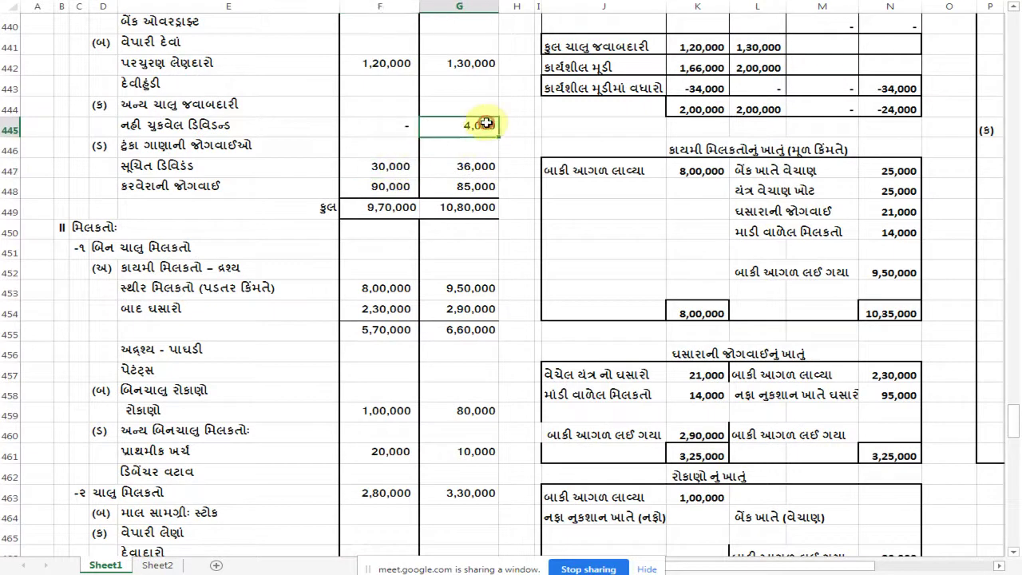
Enter 26,000 as the bank payment in K478 of the proposed dividend account
scroll(551, 127, down, 5)
scroll(695, 395, down, 1)
click(701, 399)
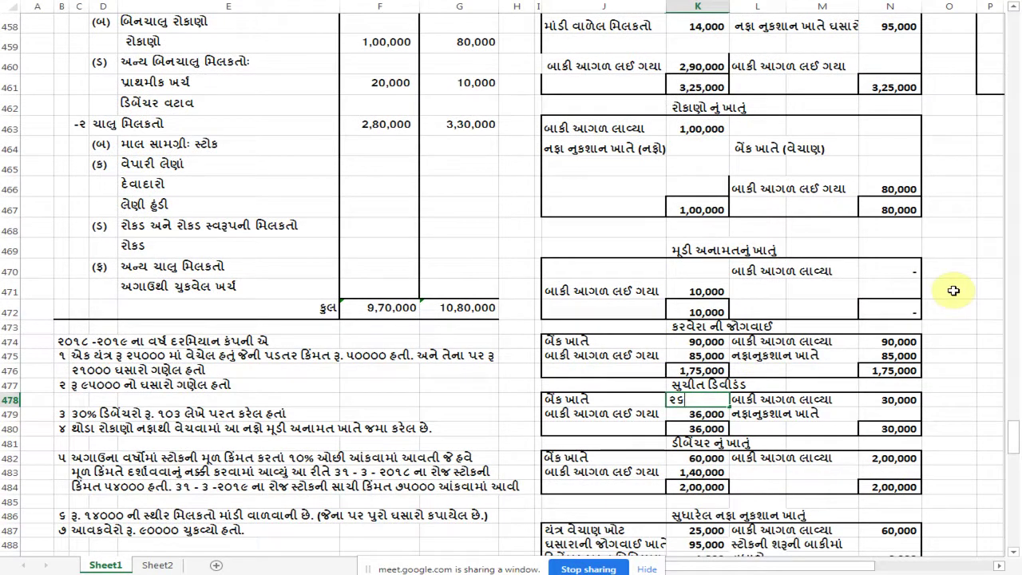
key(Return)
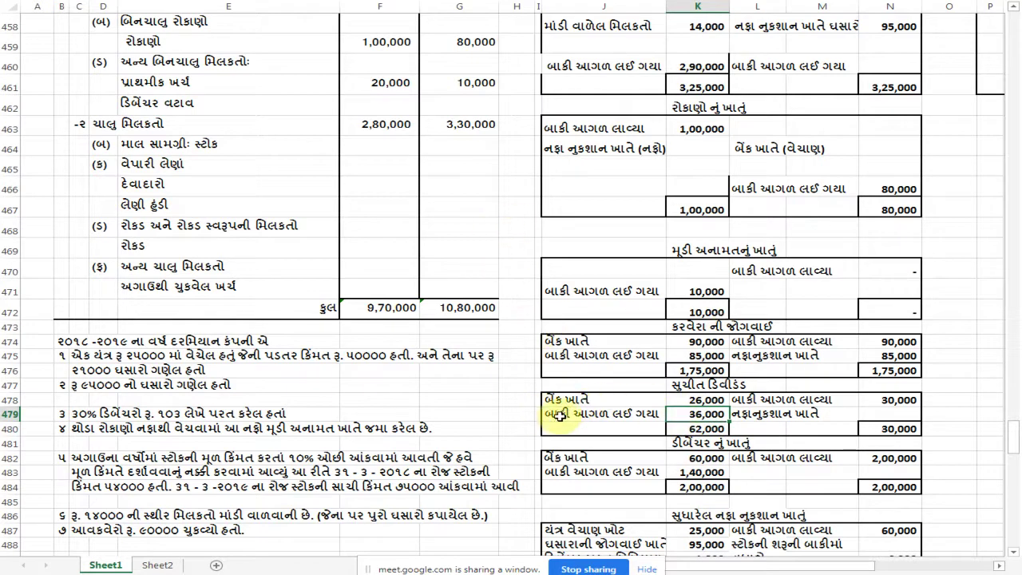
Insert a blank row at J479:N479, shifting cells down, and record the unpaid dividend 'નહી ચુકવેલ ડિવિડ્ન્ડ' of 4,000 in it
drag(556, 415, 881, 408)
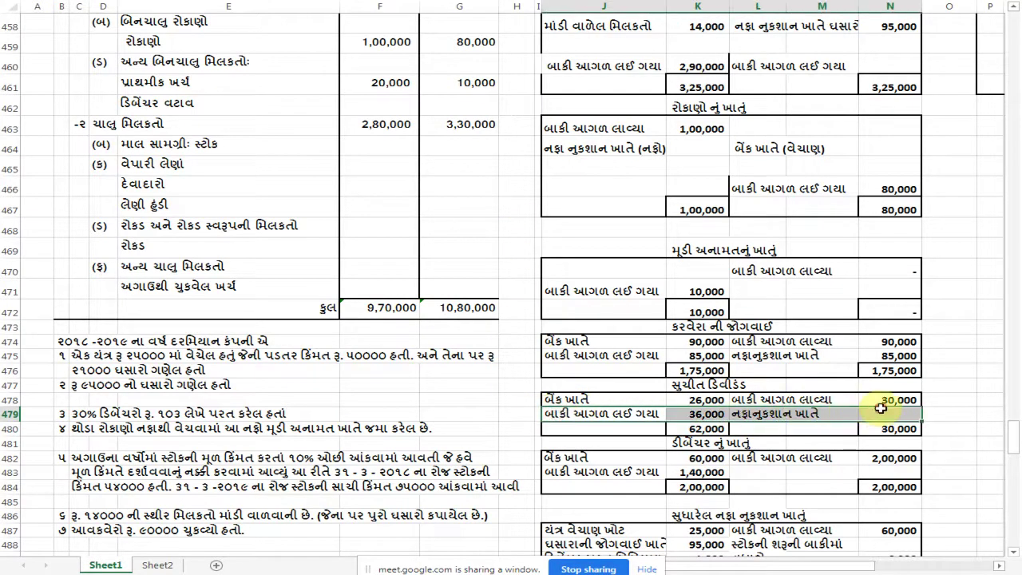
right_click(883, 412)
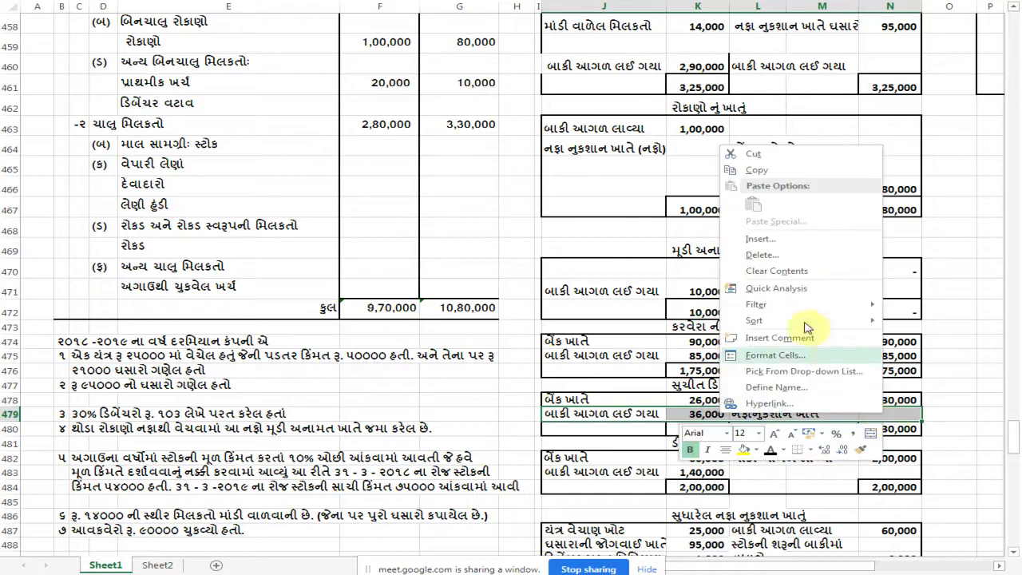
click(755, 237)
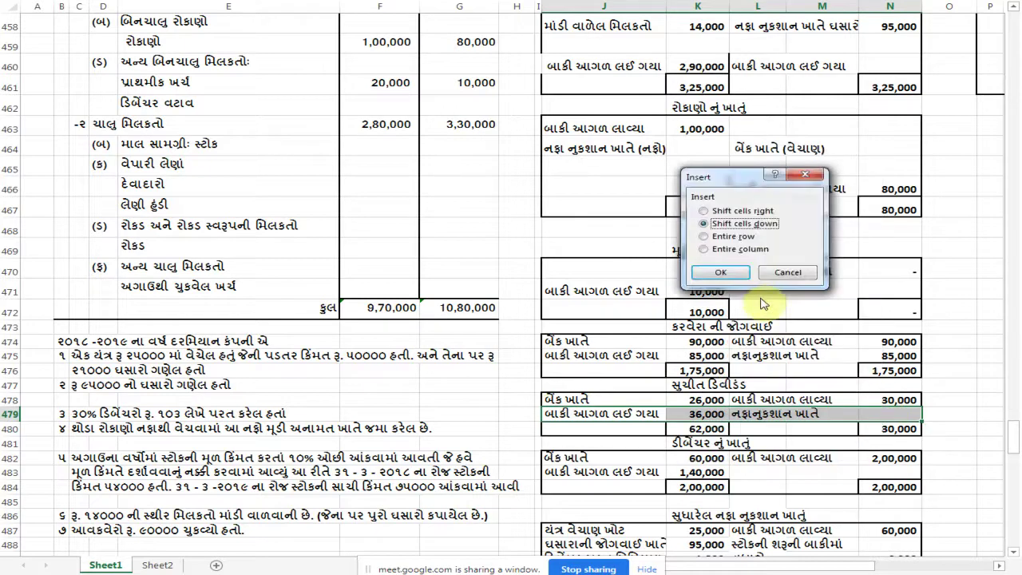
click(719, 272)
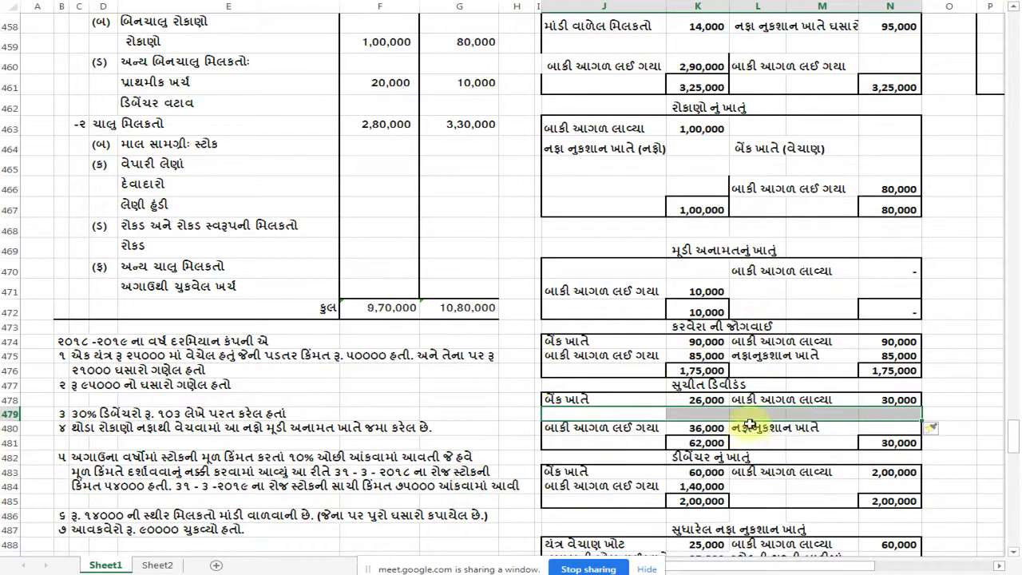
click(685, 413)
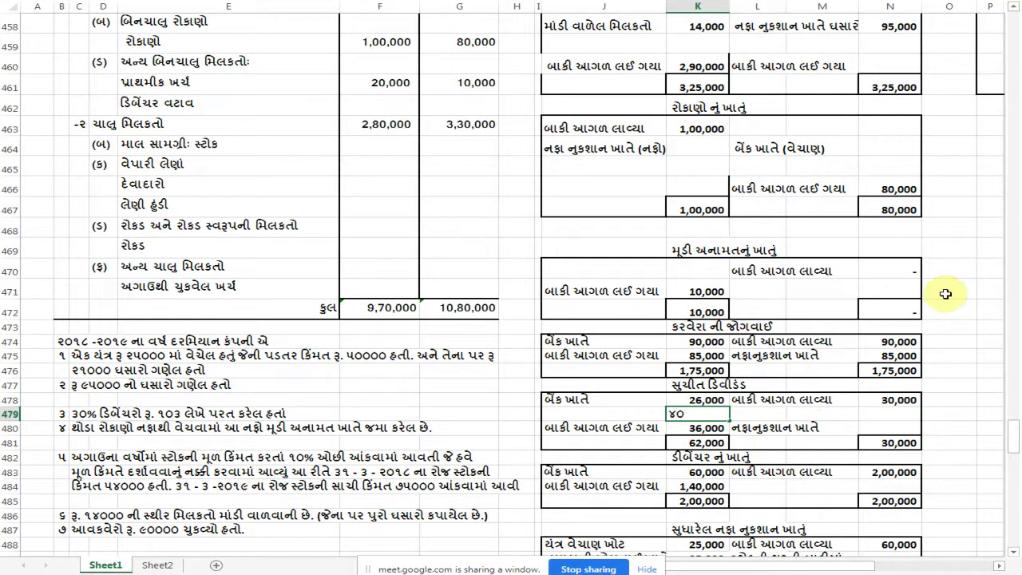
key(Left)
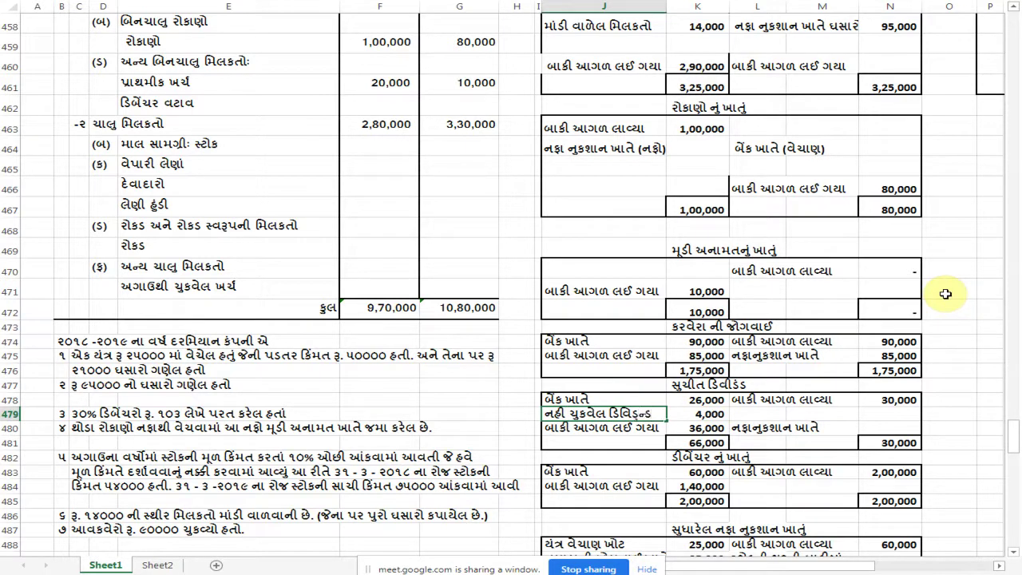
key(Down)
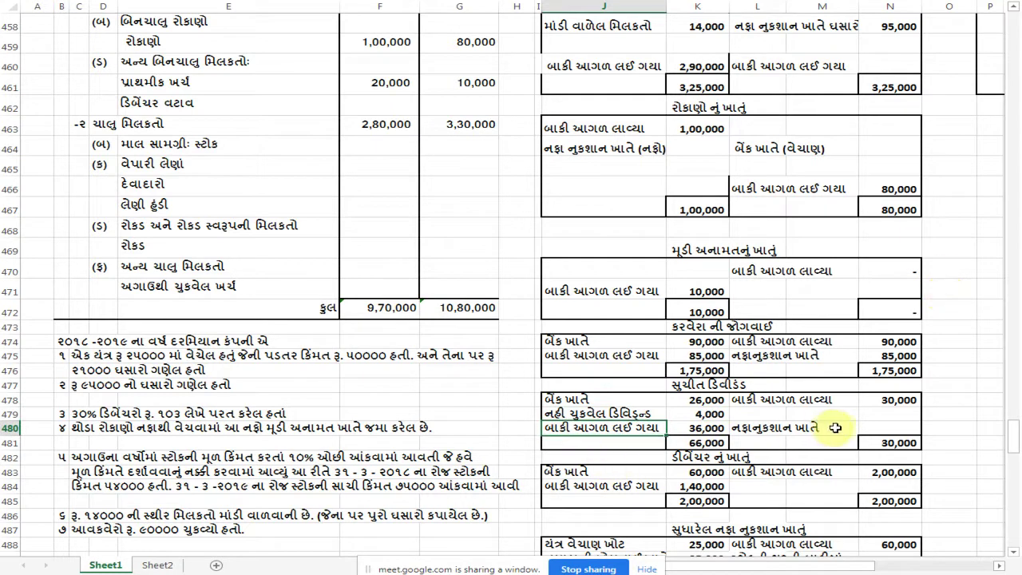
Enter 36,000 as the profit and loss account amount in N480 of the proposed dividend account
click(894, 426)
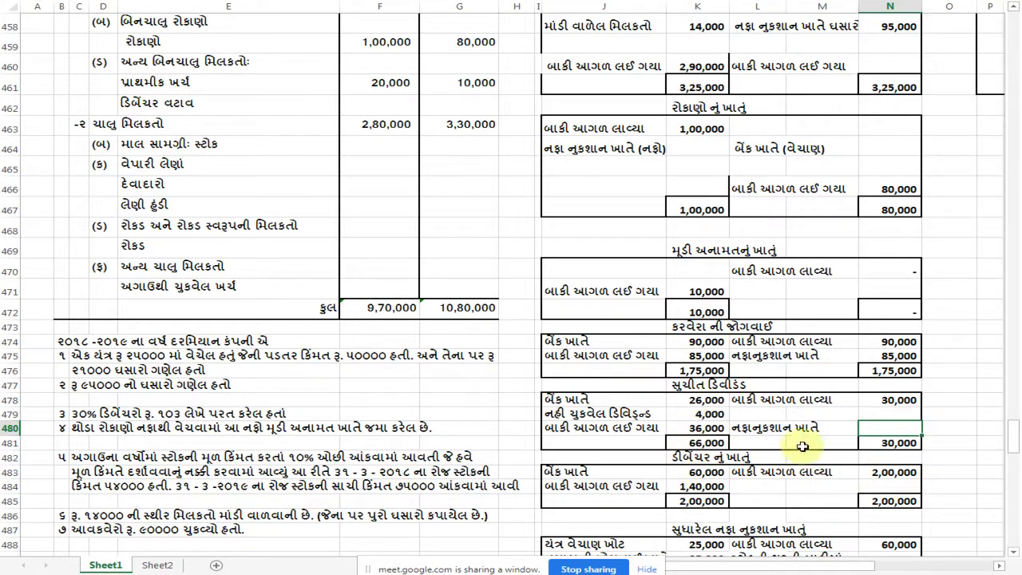
click(892, 429)
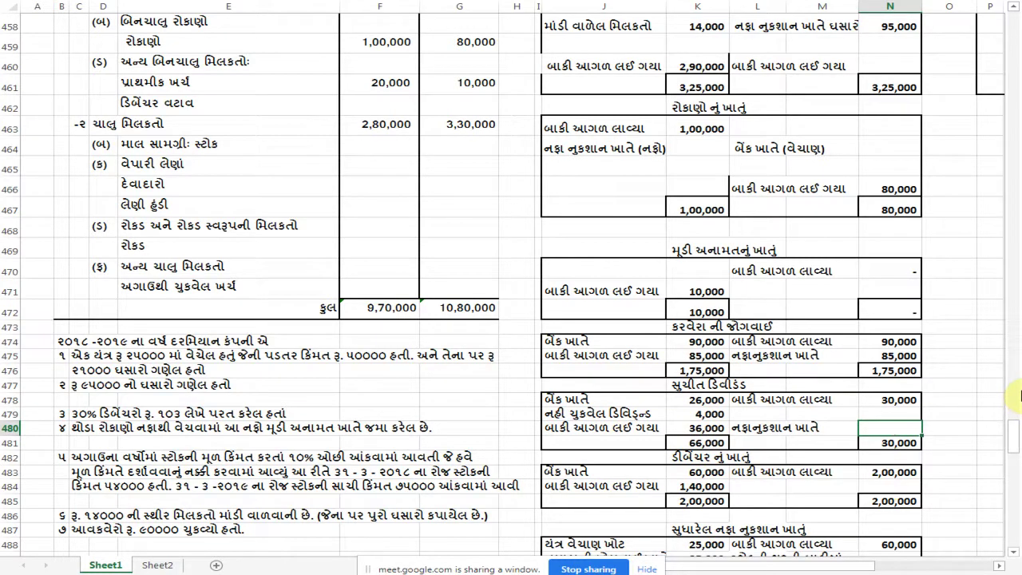
text(36,000)
key(Return)
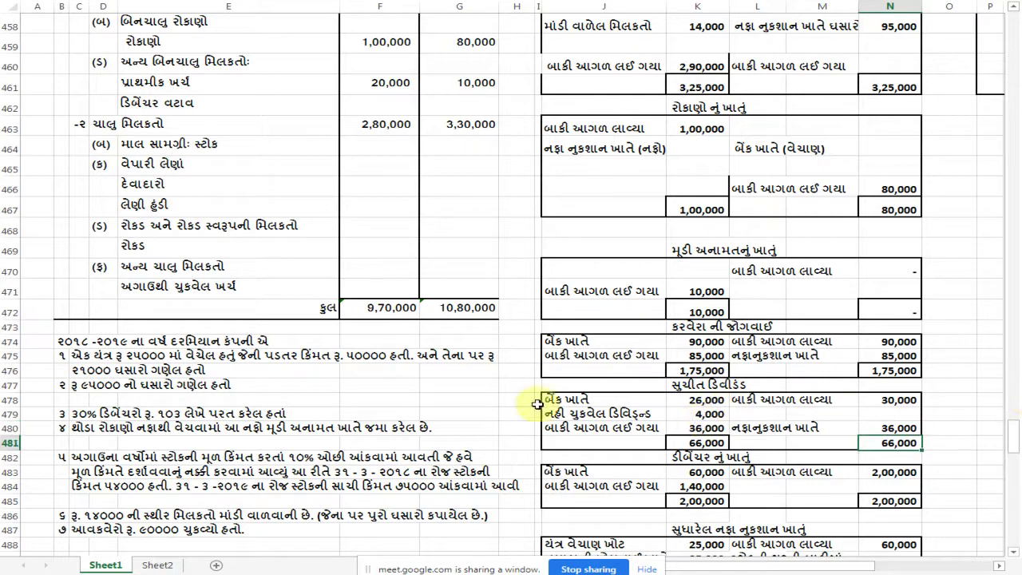
Check the unpaid dividend, profit and loss, opening and closing balance entries of the proposed dividend account against the balance sheet
scroll(427, 119, up, 2)
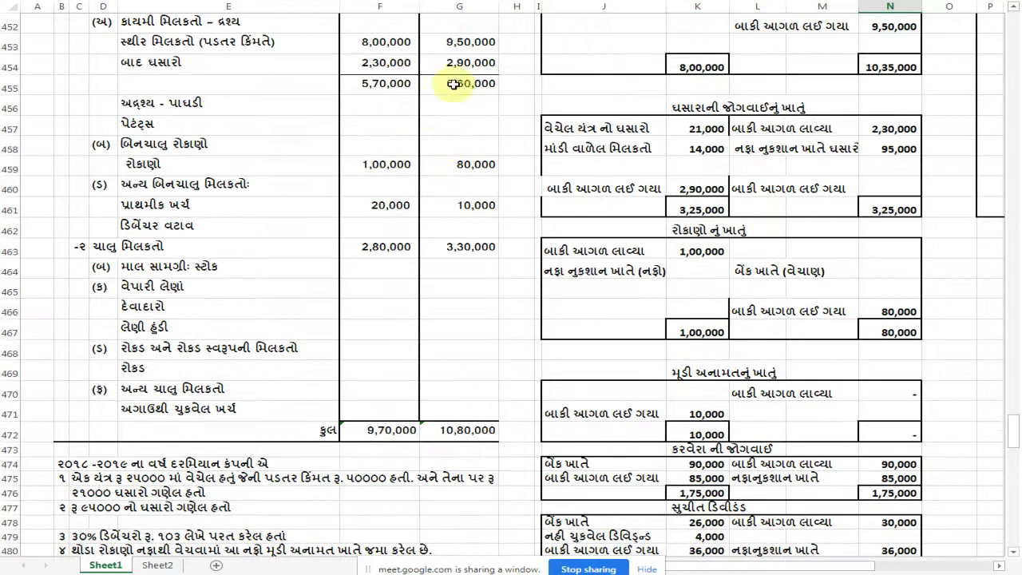
scroll(708, 471, down, 1)
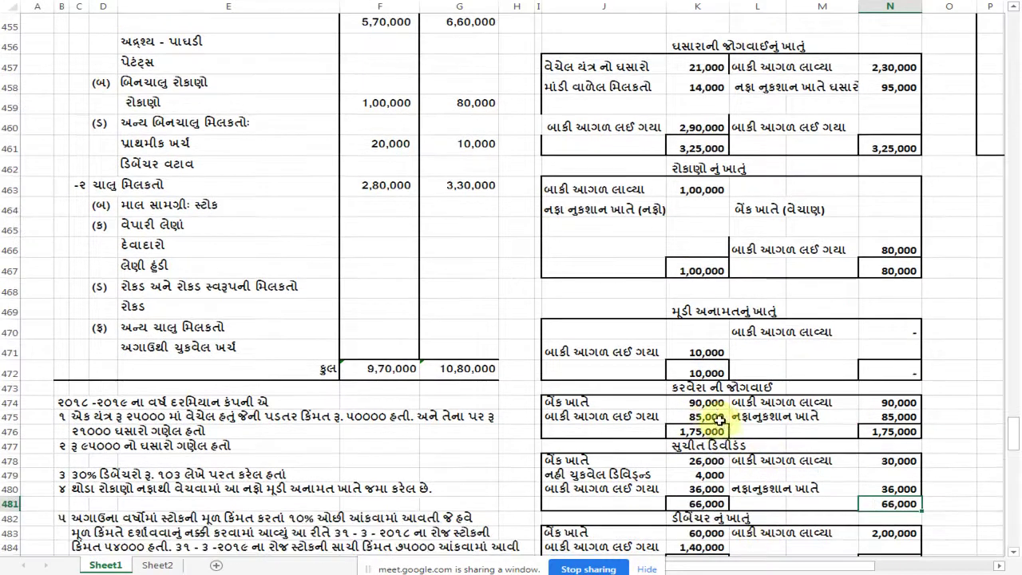
scroll(457, 209, up, 6)
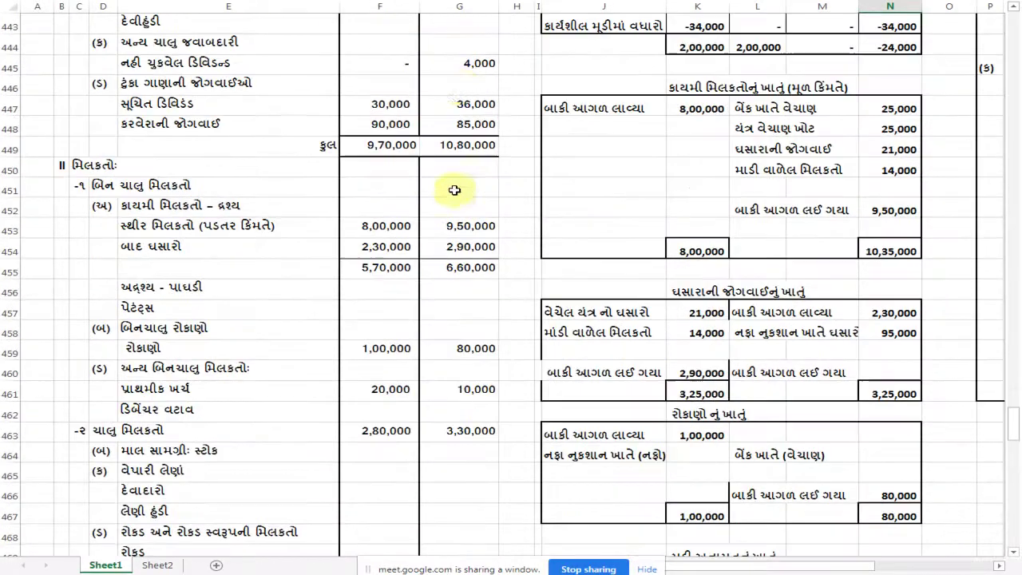
click(475, 183)
scroll(651, 200, down, 7)
click(715, 415)
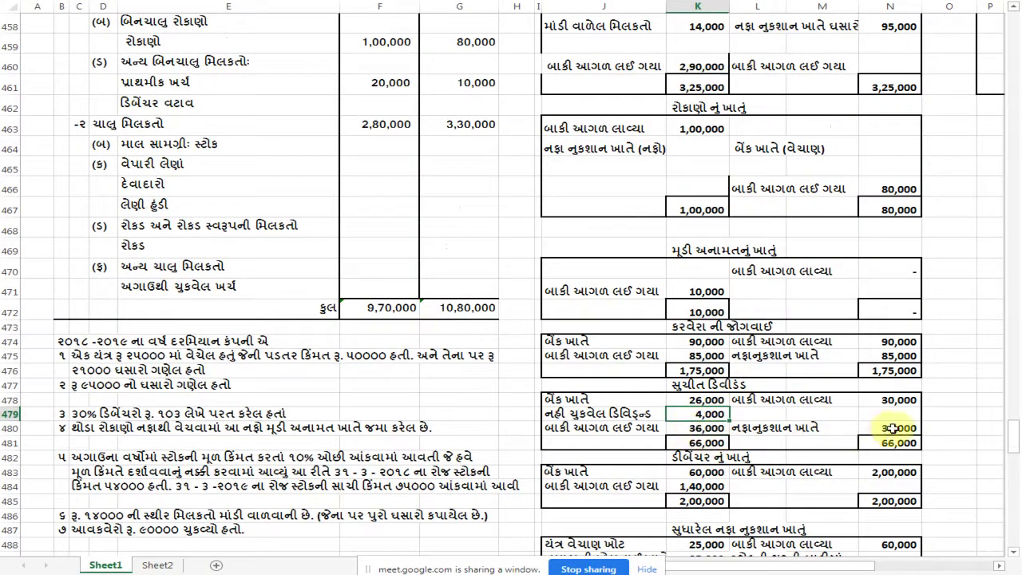
click(691, 415)
drag(563, 416, 710, 417)
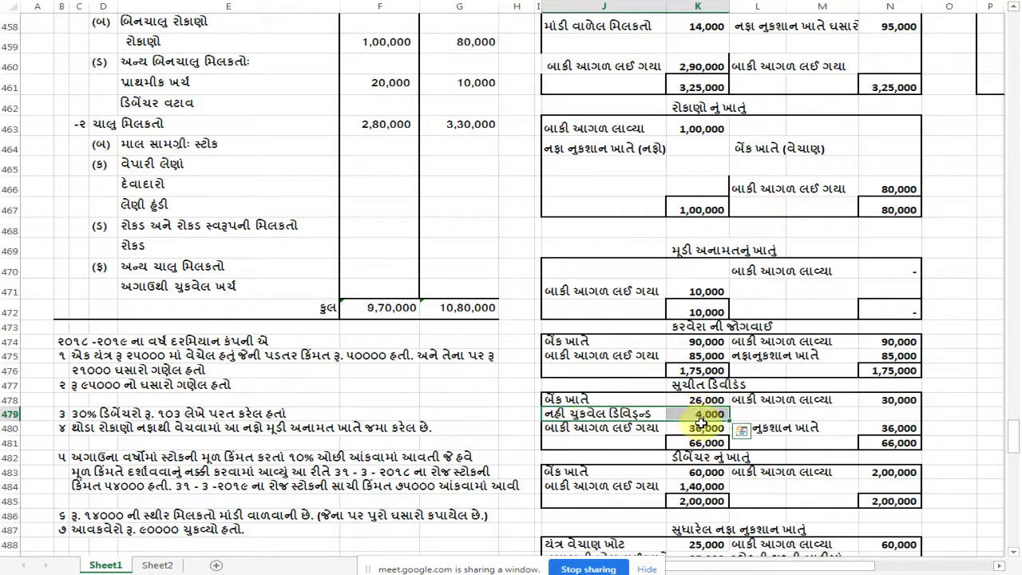
click(895, 430)
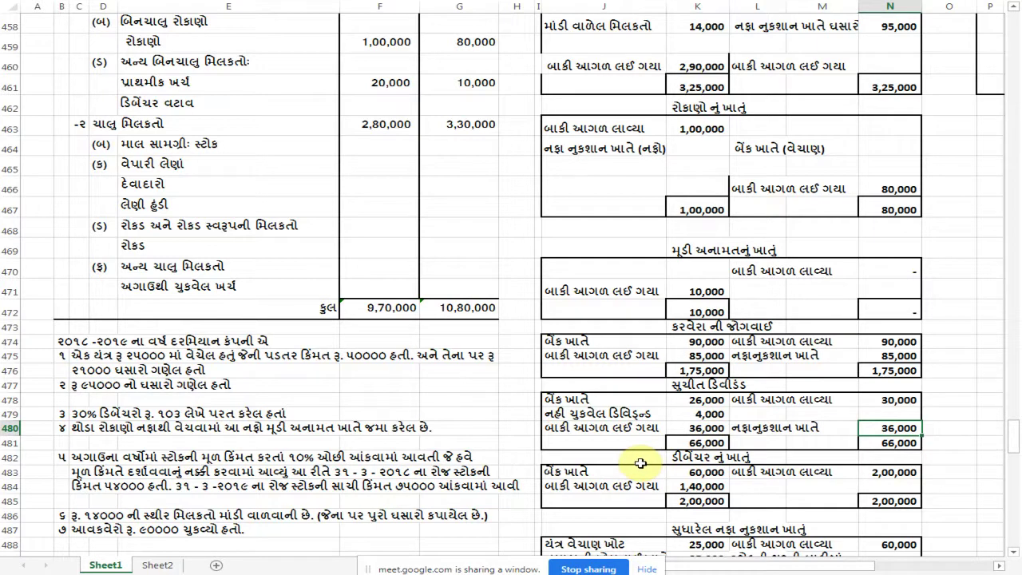
click(886, 399)
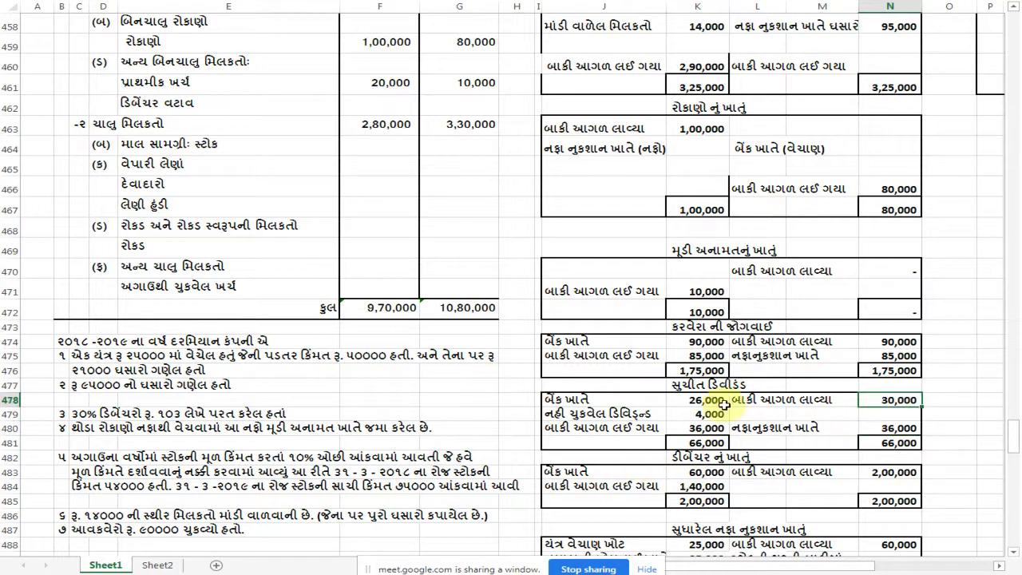
click(702, 428)
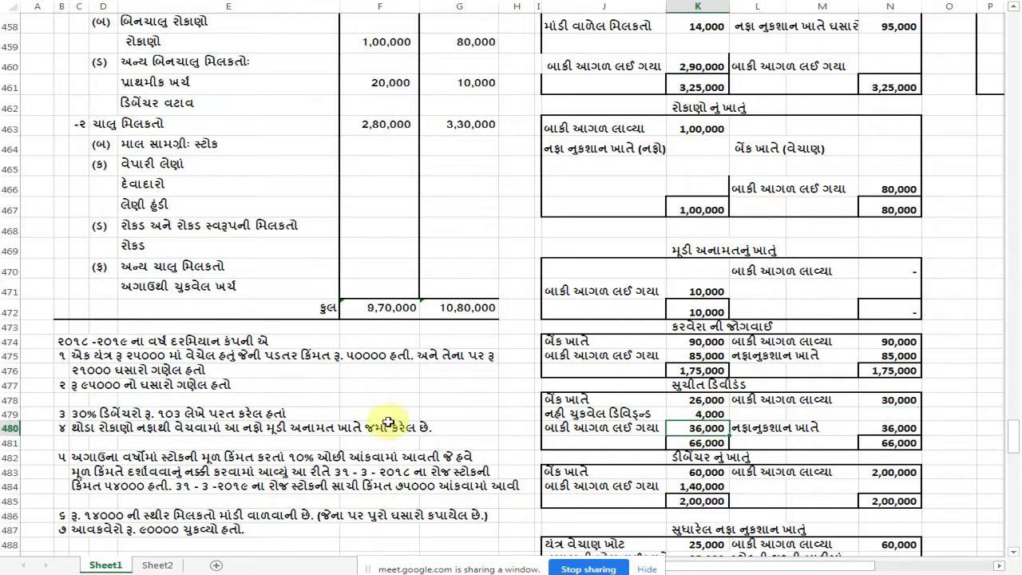
Record the dividend provision 'ડિવીડંડની જોગવાઈ' of 36,000 in row 493 on the debit side of the adjusted profit and loss account
scroll(416, 403, down, 1)
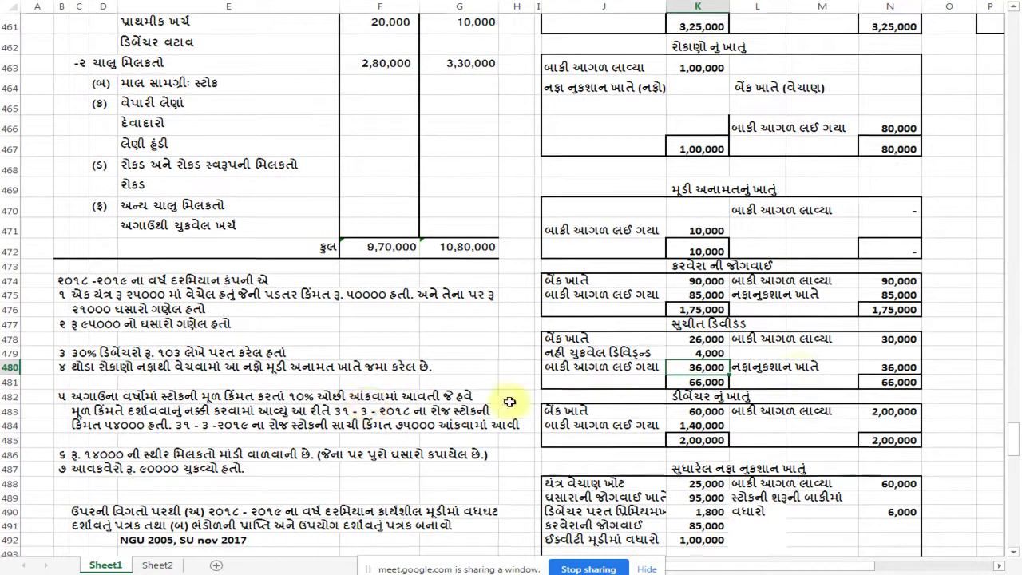
click(902, 369)
scroll(799, 439, down, 1)
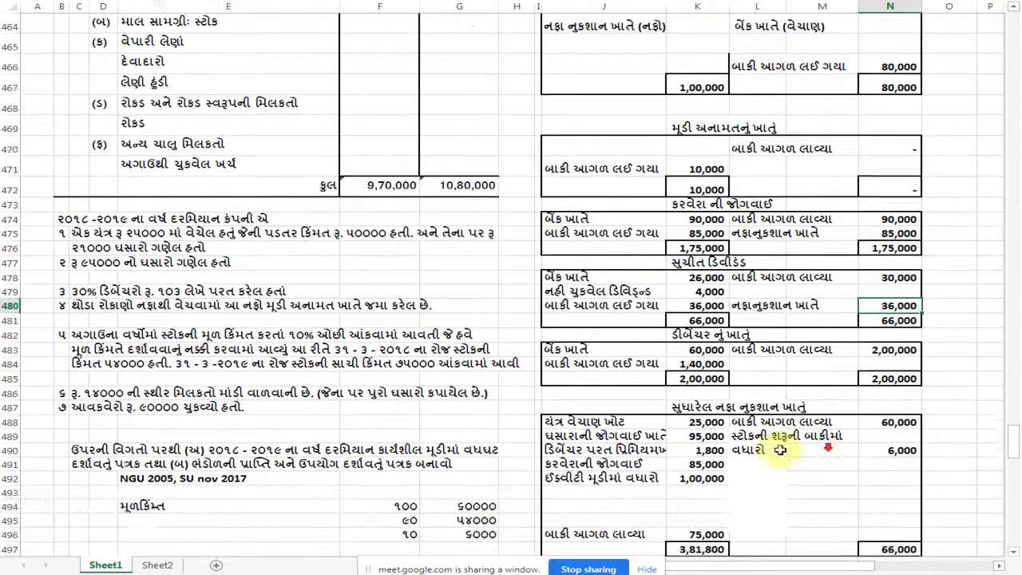
click(565, 494)
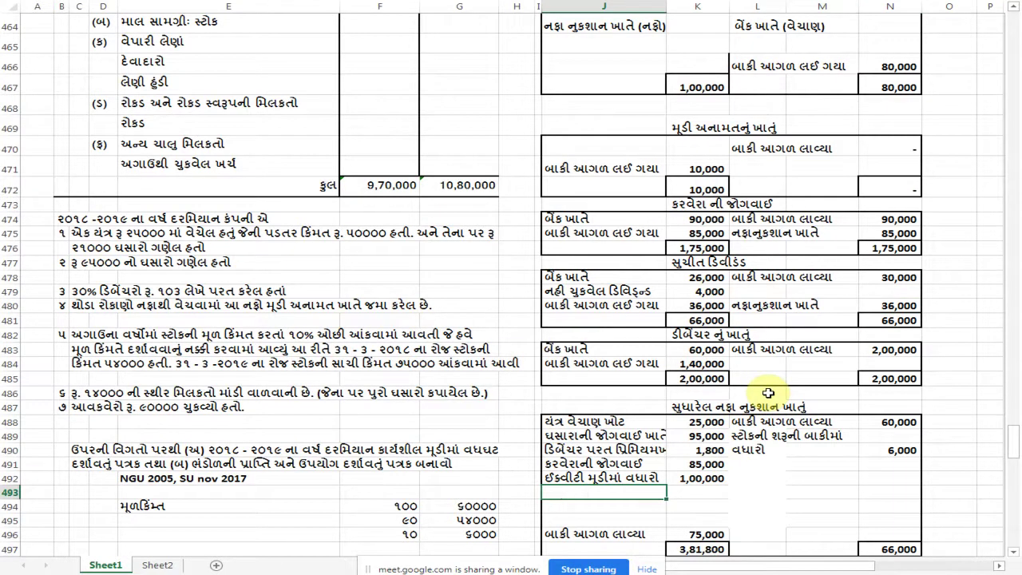
text(ડિબેંચર પરત પ્રિમિયમખાતે)
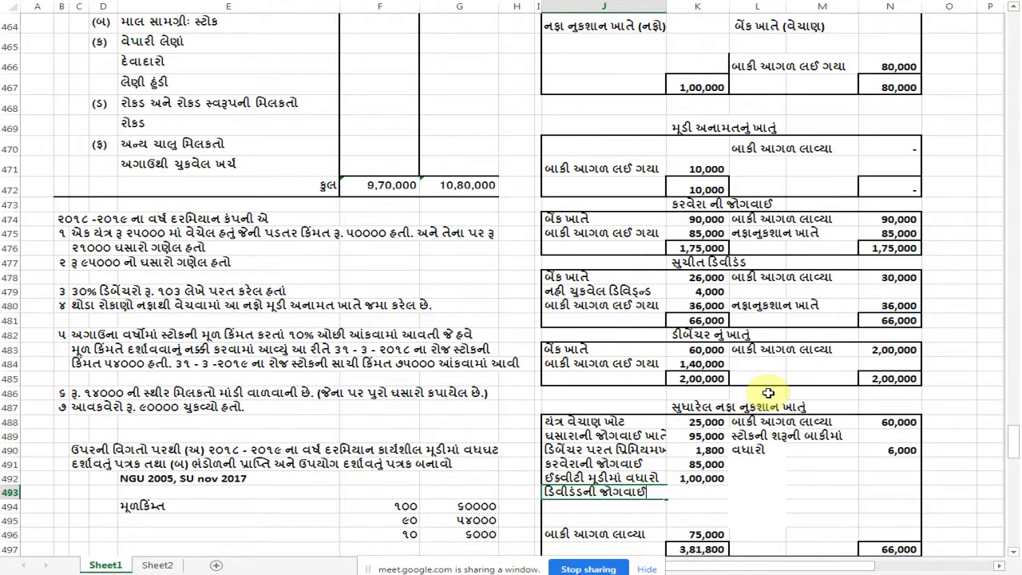
key(Tab)
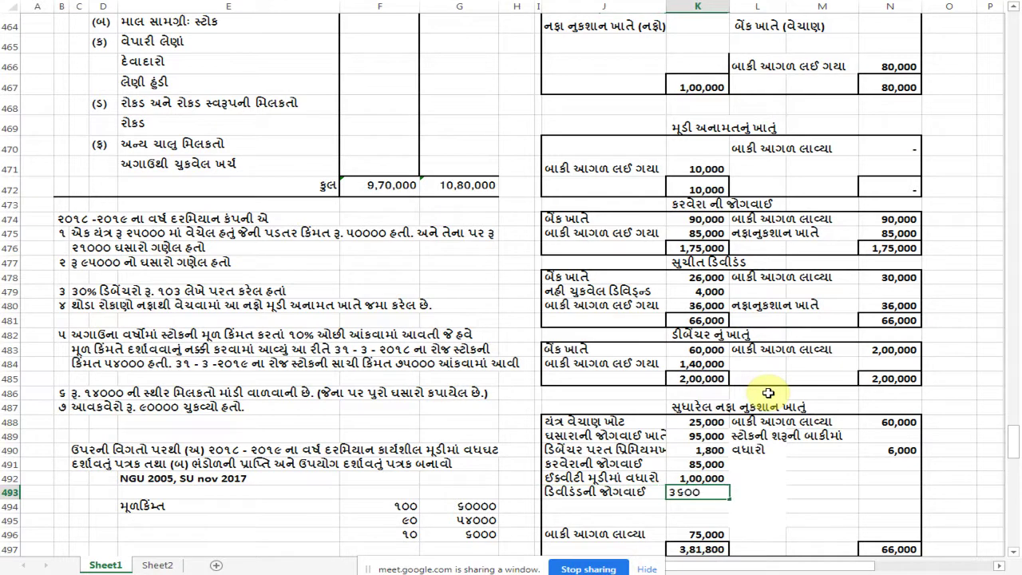
click(696, 292)
Record the paid dividend 'ચુકવેલ ડિવિડ્ન્ડ' of 26,000 as a use in row 504 of the funds flow statement
click(687, 277)
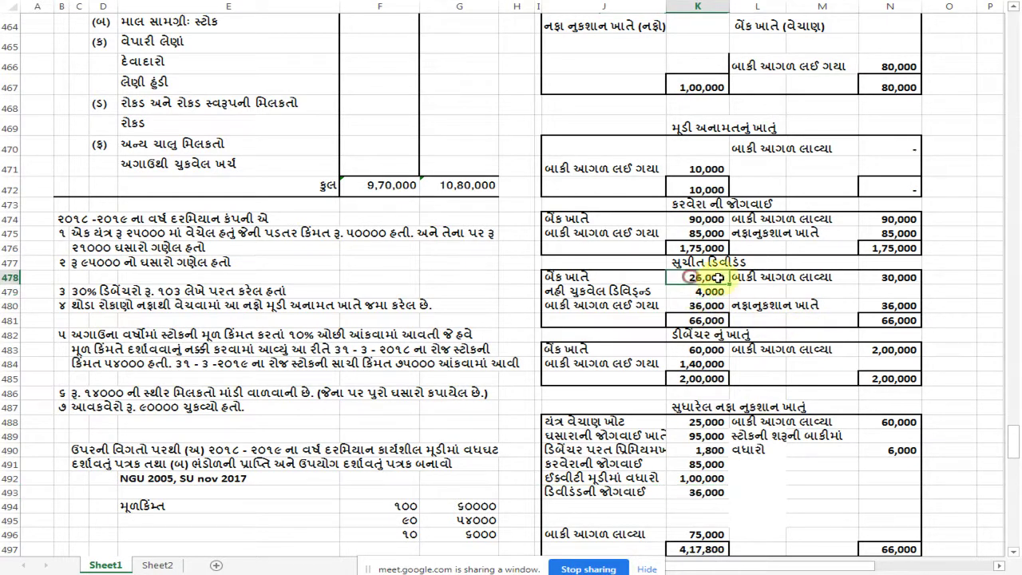
scroll(839, 351, down, 4)
click(887, 422)
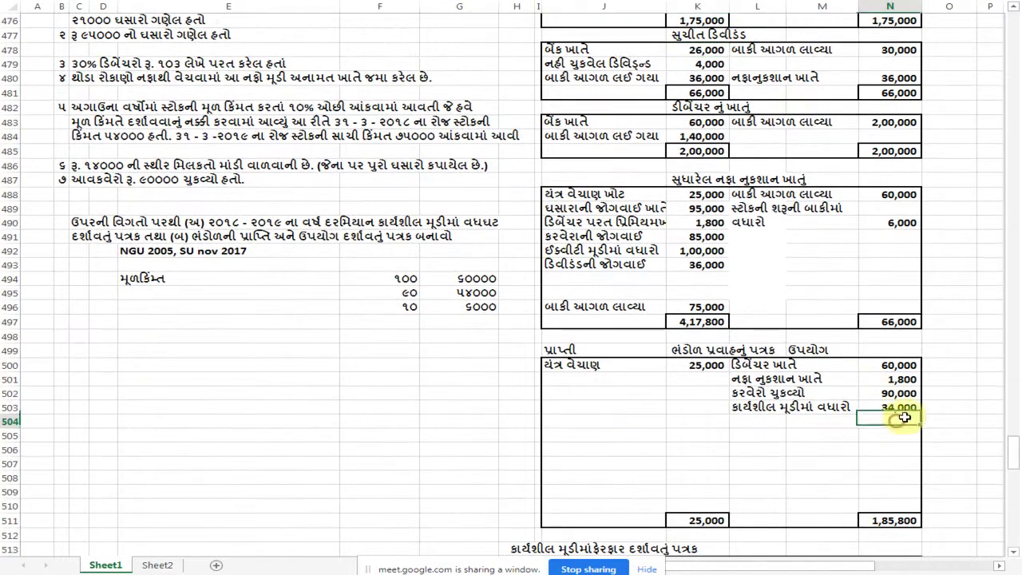
text(ર૬)
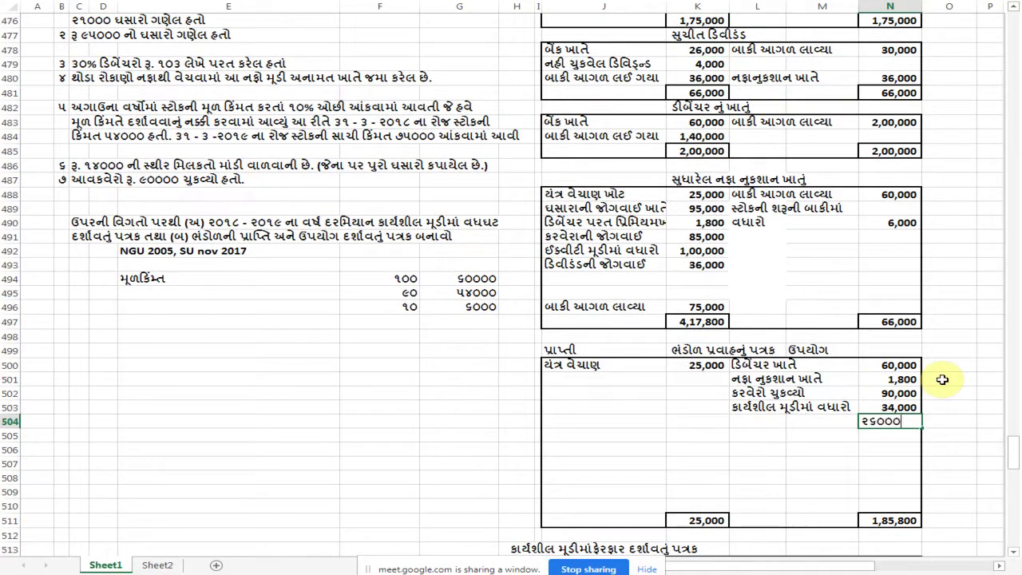
text(૦૦૦)
key(Left)
key(Left)
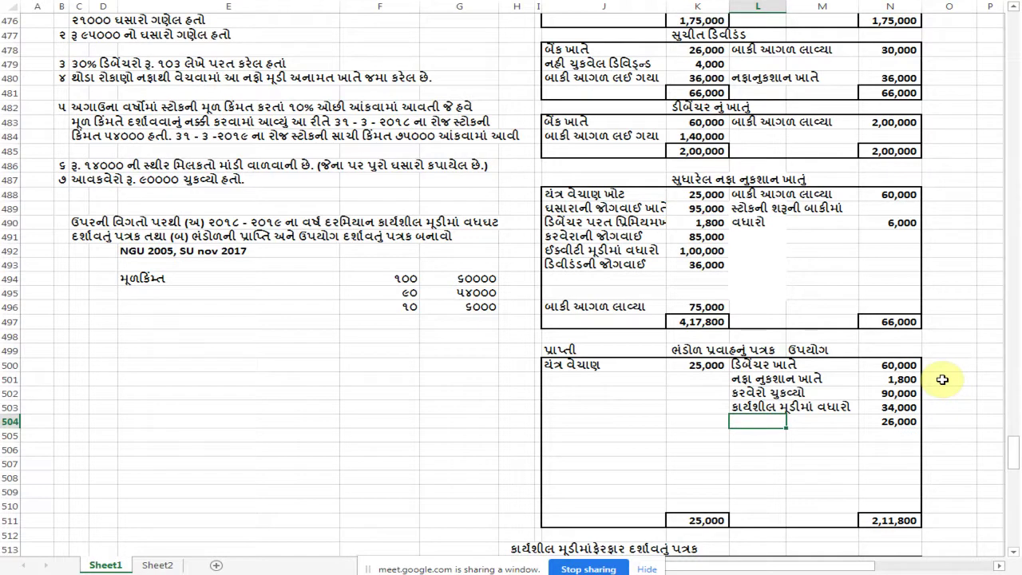
text(ચુકવેલ ડિવિડન્ડ)
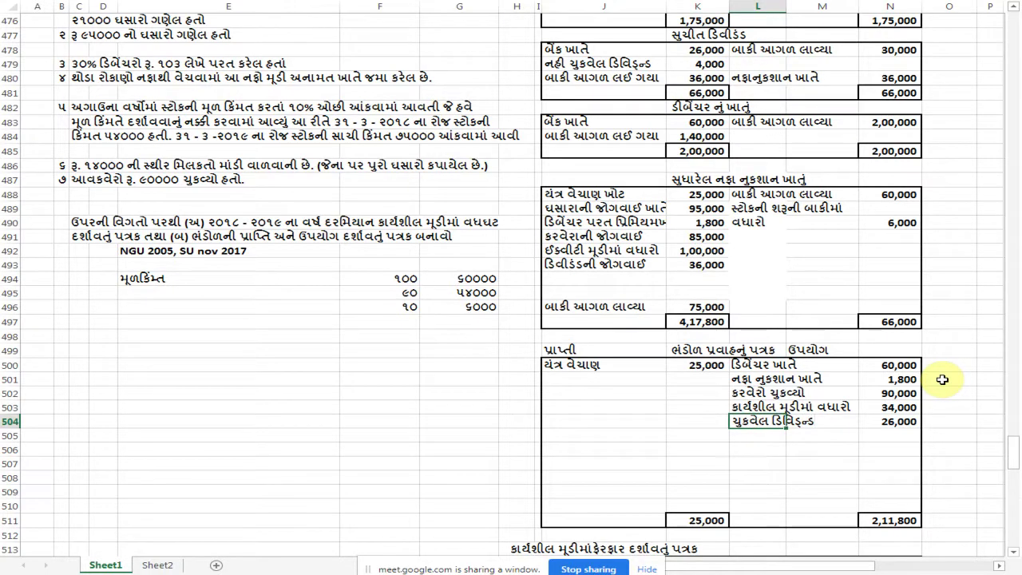
key(Return)
Examine the proposed dividend, tax provision, fixed asset and investment rows of the balance sheet and the note on investments sold
scroll(471, 290, up, 7)
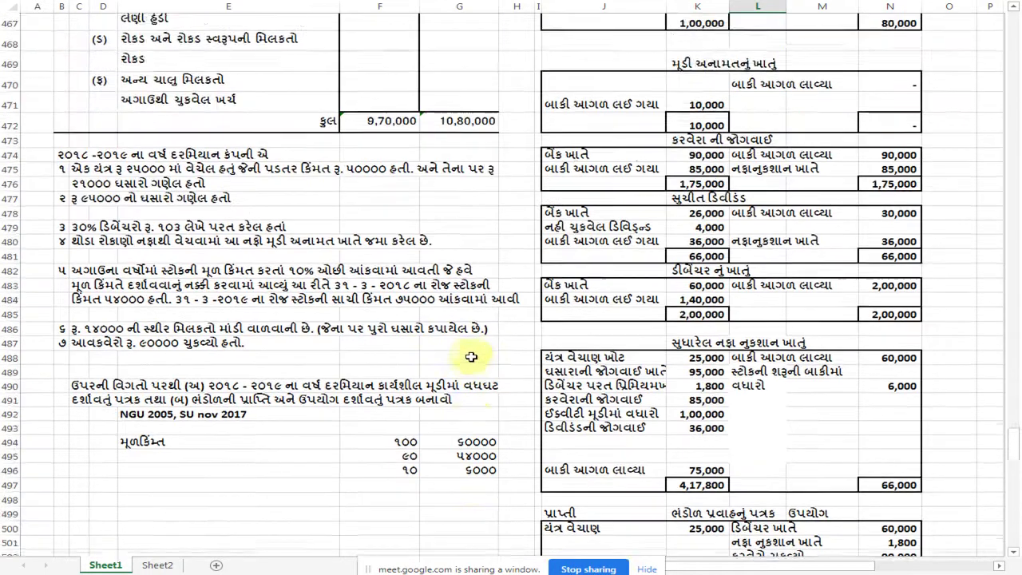
scroll(471, 354, up, 3)
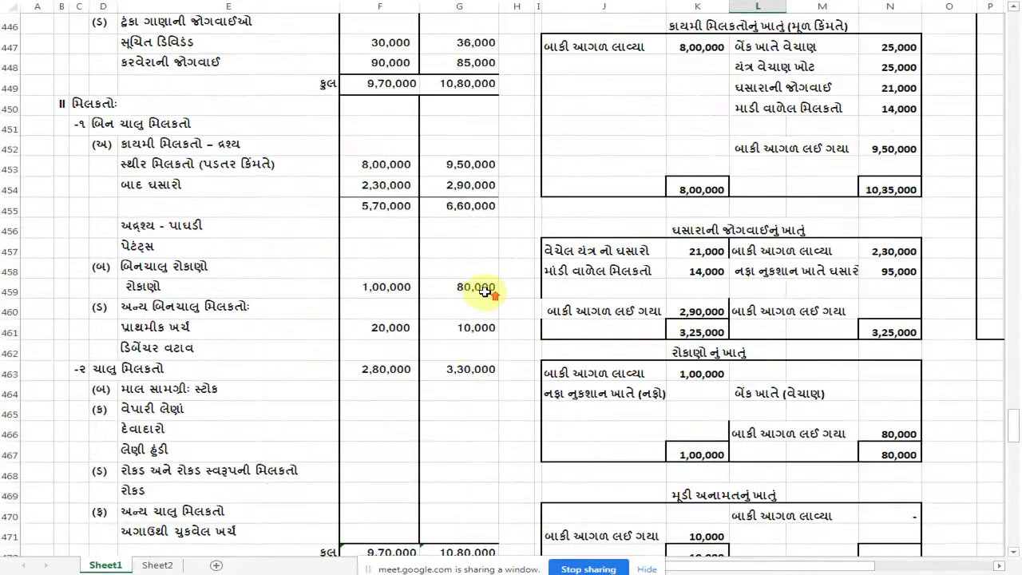
scroll(477, 283, up, 1)
scroll(431, 139, up, 2)
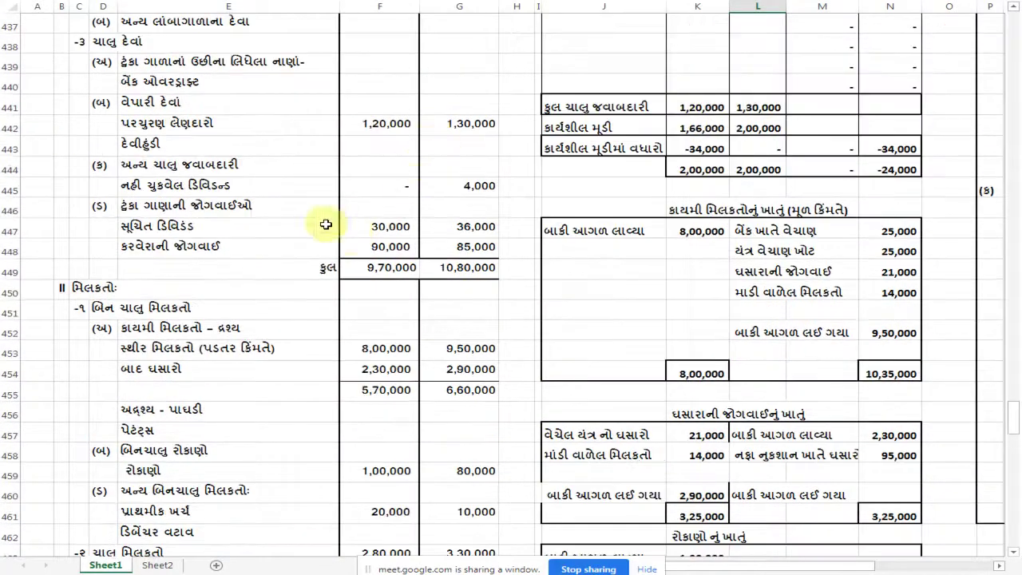
click(462, 226)
drag(461, 205, 455, 247)
scroll(459, 335, down, 1)
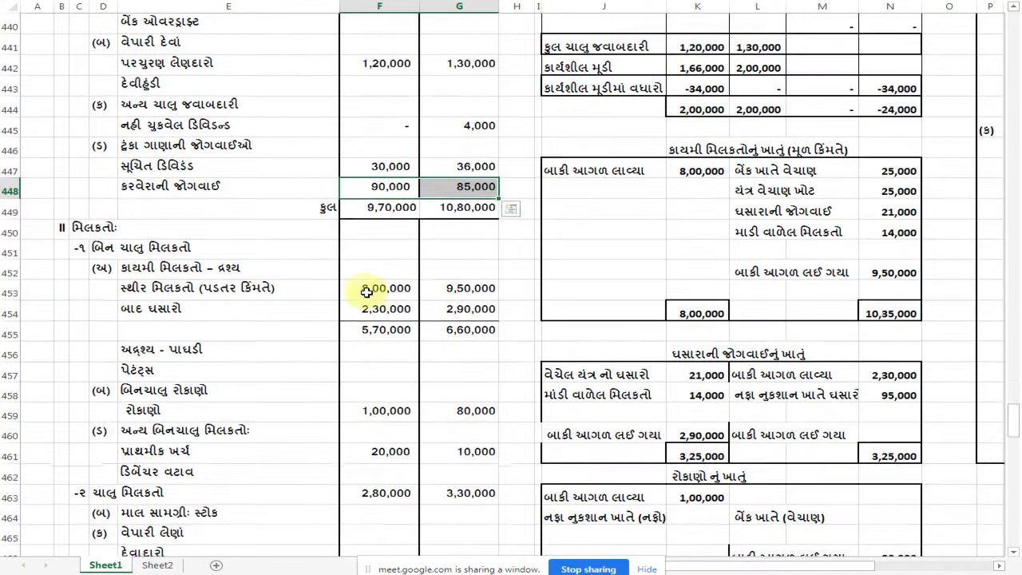
click(361, 289)
scroll(382, 334, down, 2)
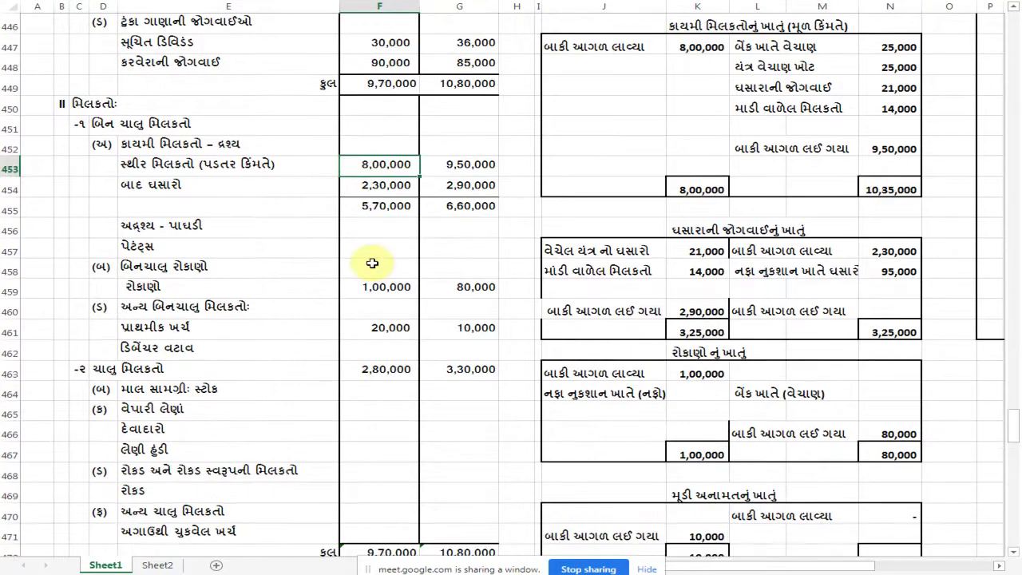
click(378, 289)
click(466, 289)
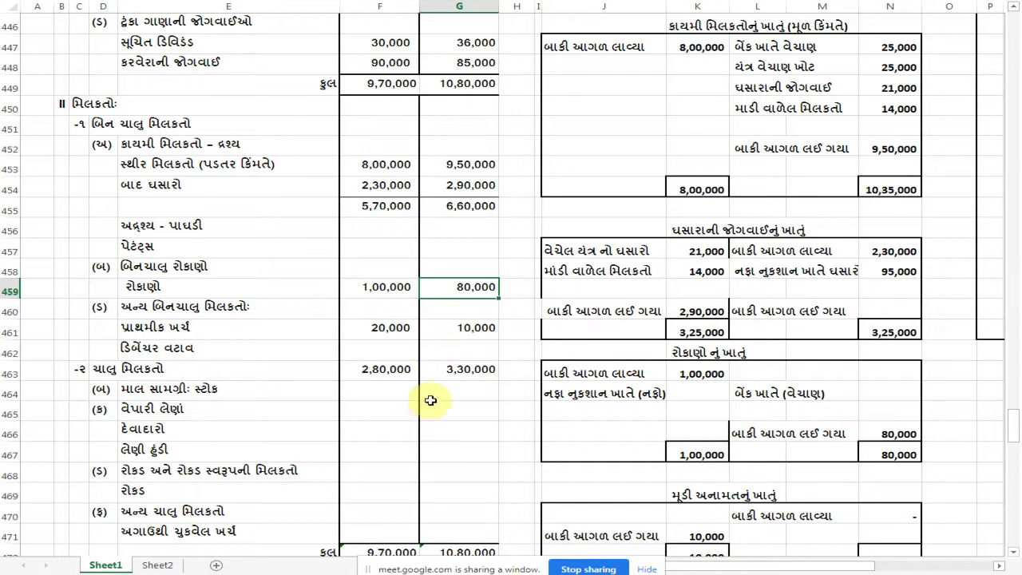
scroll(428, 403, down, 5)
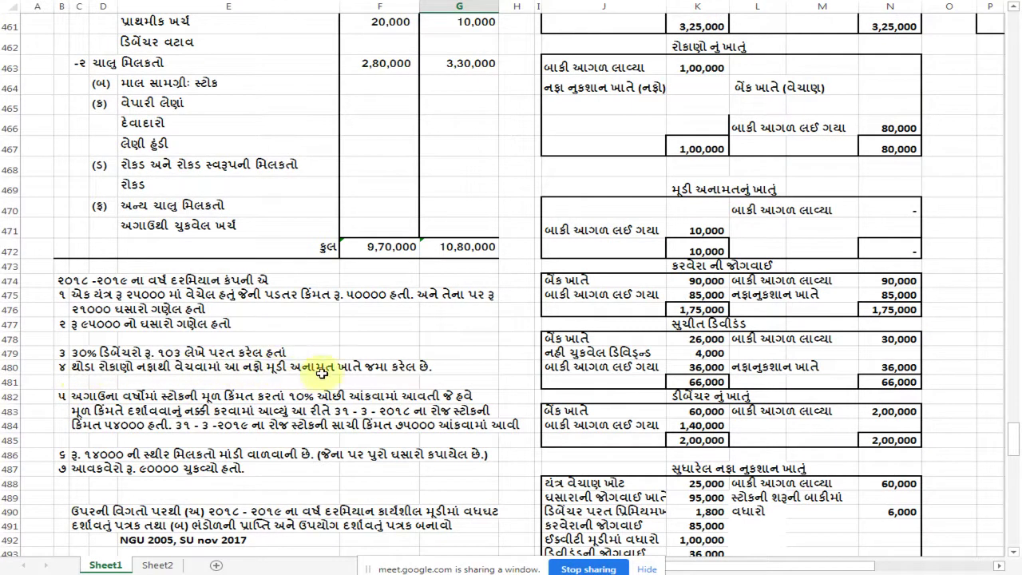
Credit 10,000 in N471 of the capital reserve account and label the entry 'રોકાણ વેચાણ નફો' in L471
scroll(623, 300, up, 1)
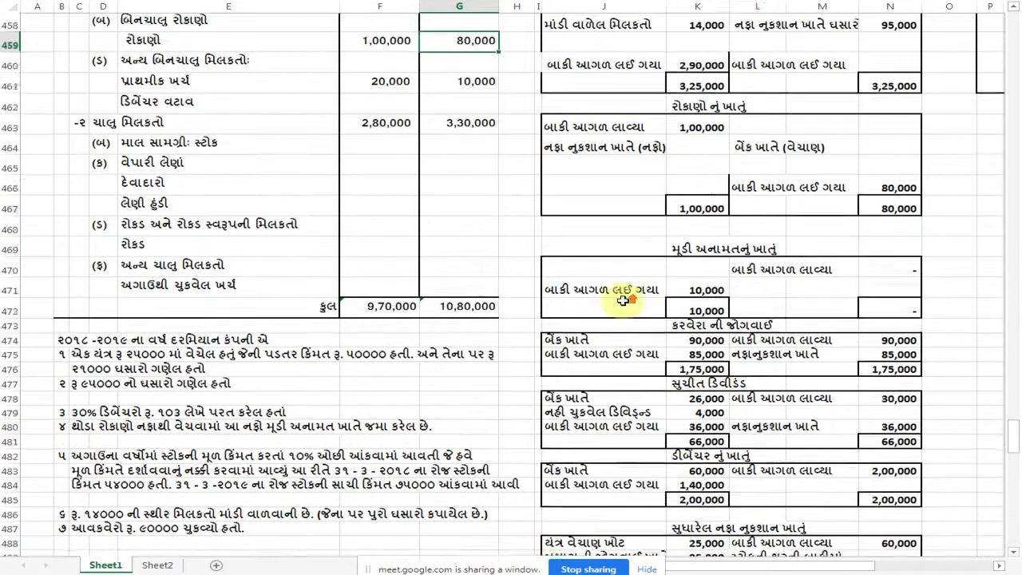
click(887, 272)
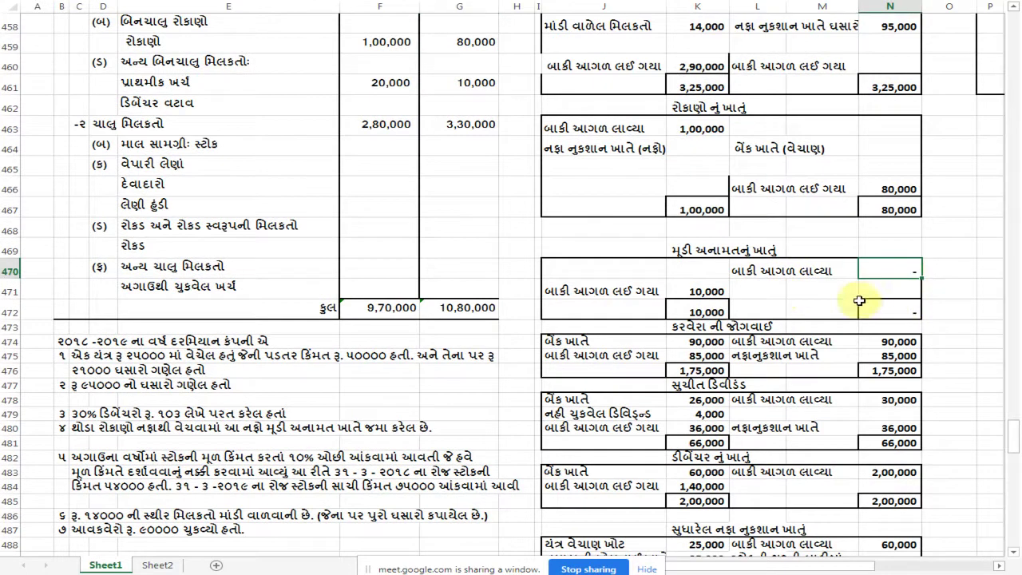
click(690, 289)
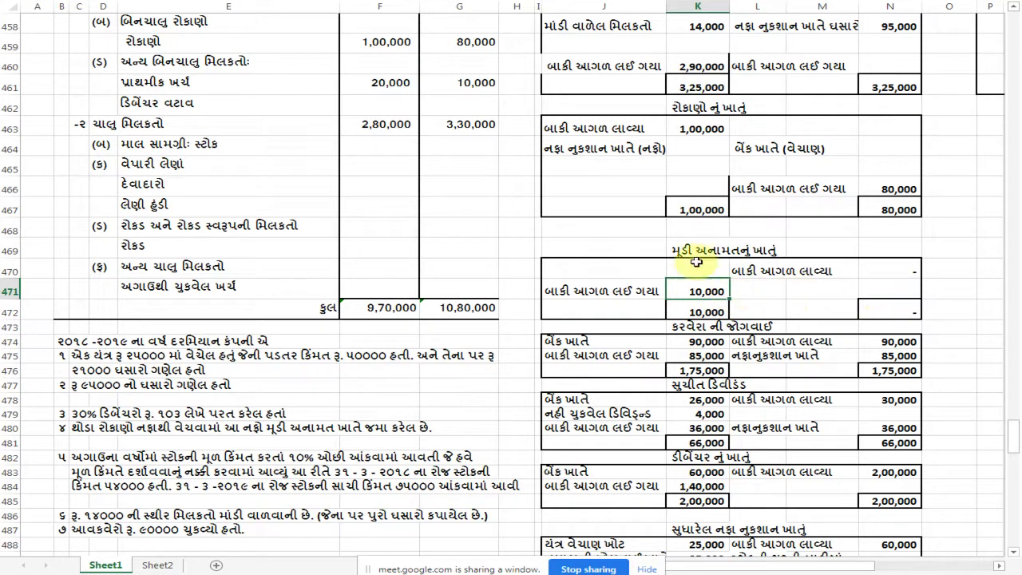
click(886, 290)
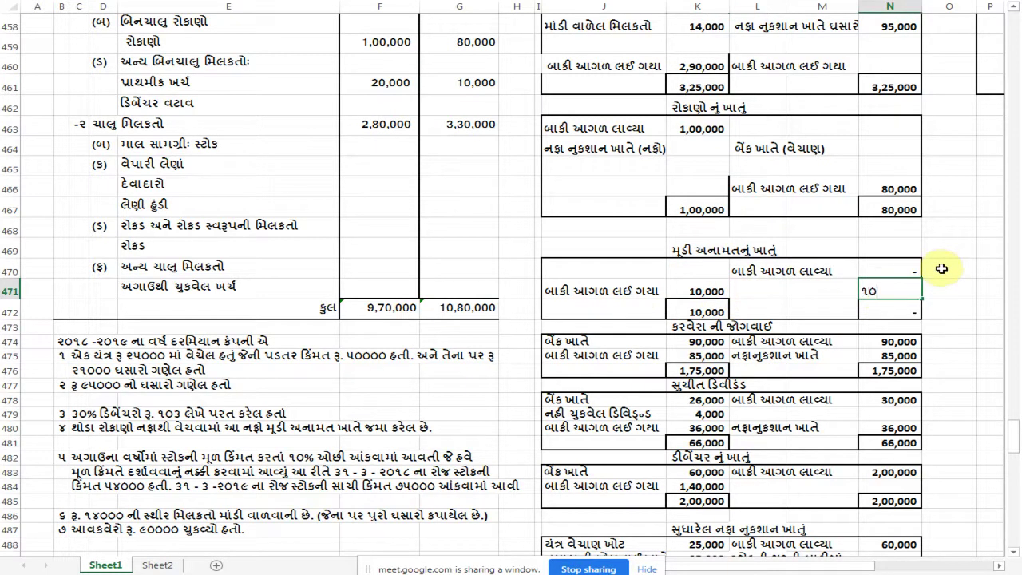
key(Return)
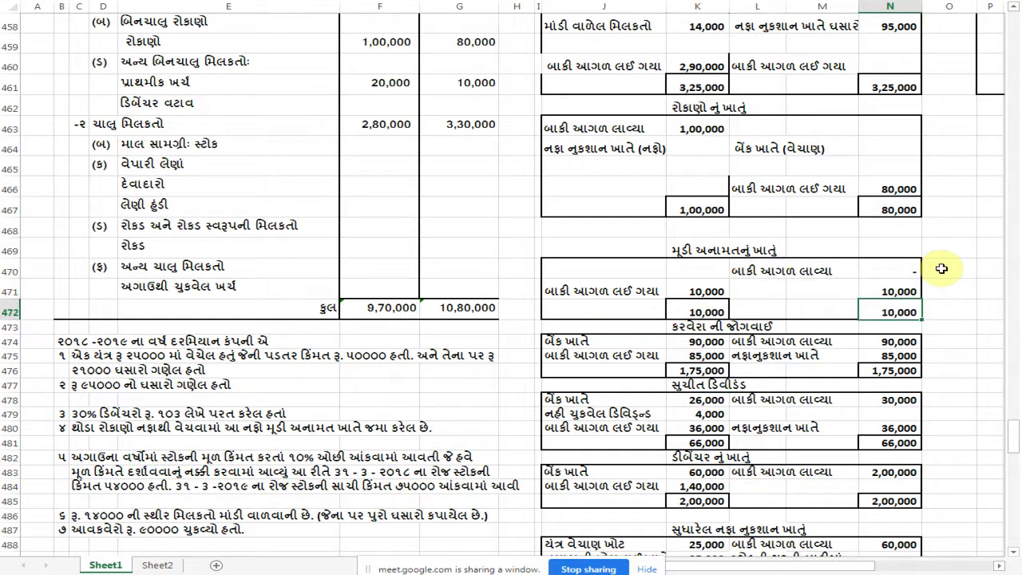
key(Up)
key(Left)
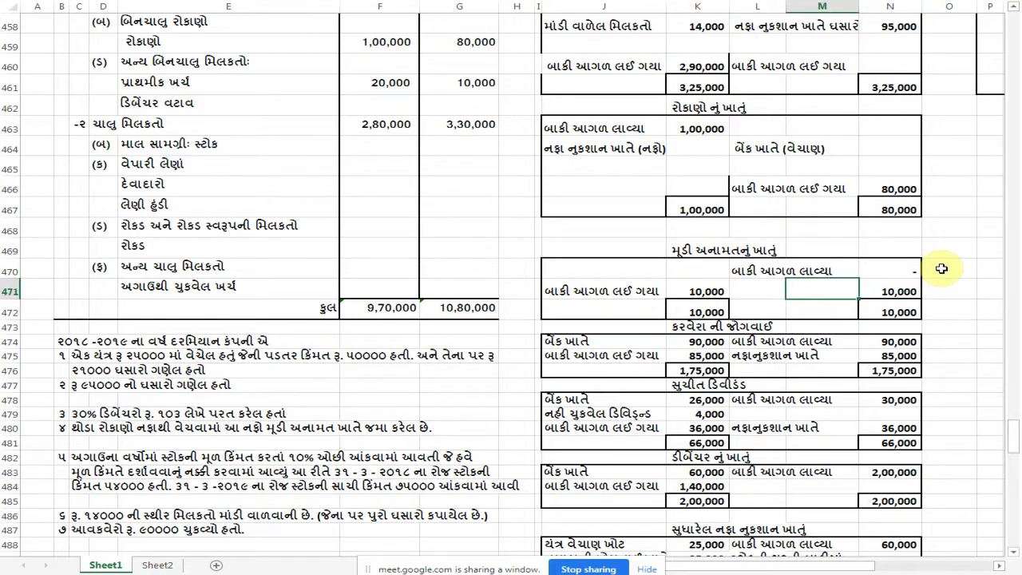
key(Left)
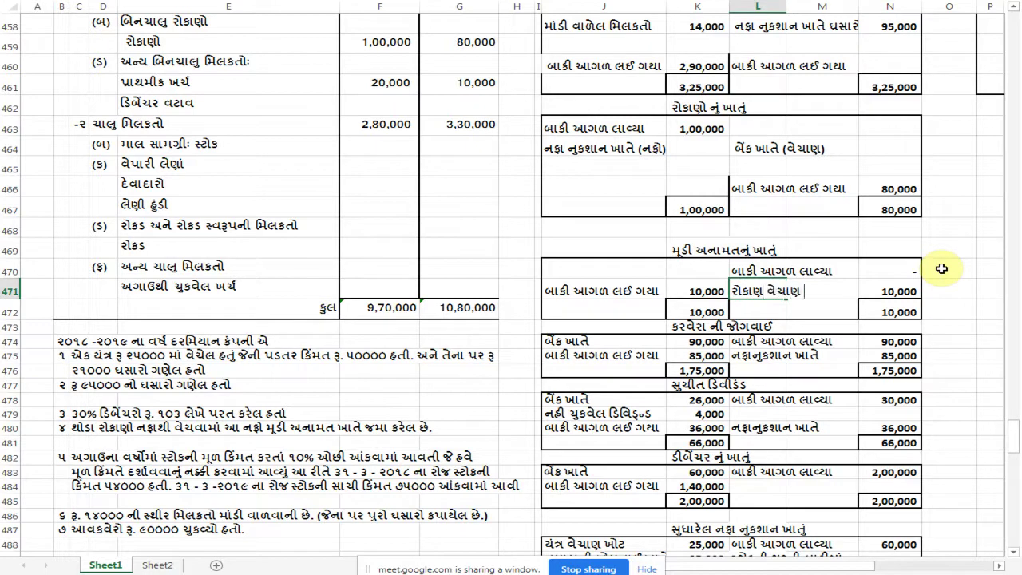
key(Return)
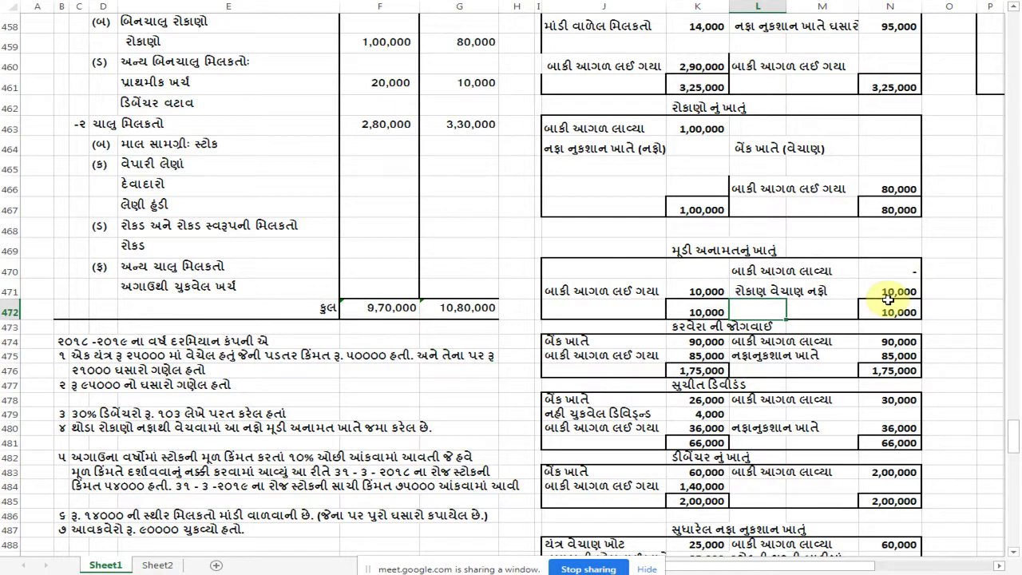
Change the profit label in J464 of the investments account to 'મૂડી અનામત ખાતે (નફો)' and enter 10,000 in K464
click(579, 152)
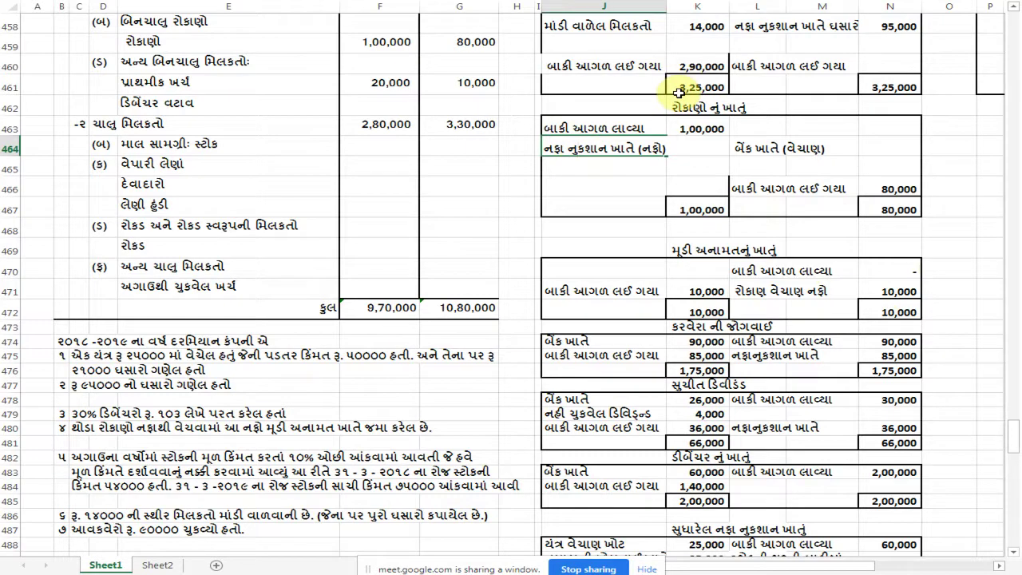
key(shift+Right)
key(shift+Right)
key(shift+Right)
key(shift+Right)
key(shift+Right)
key(shift+Right)
key(shift+Right)
key(shift+Right)
key(shift+Right)
key(shift+Right)
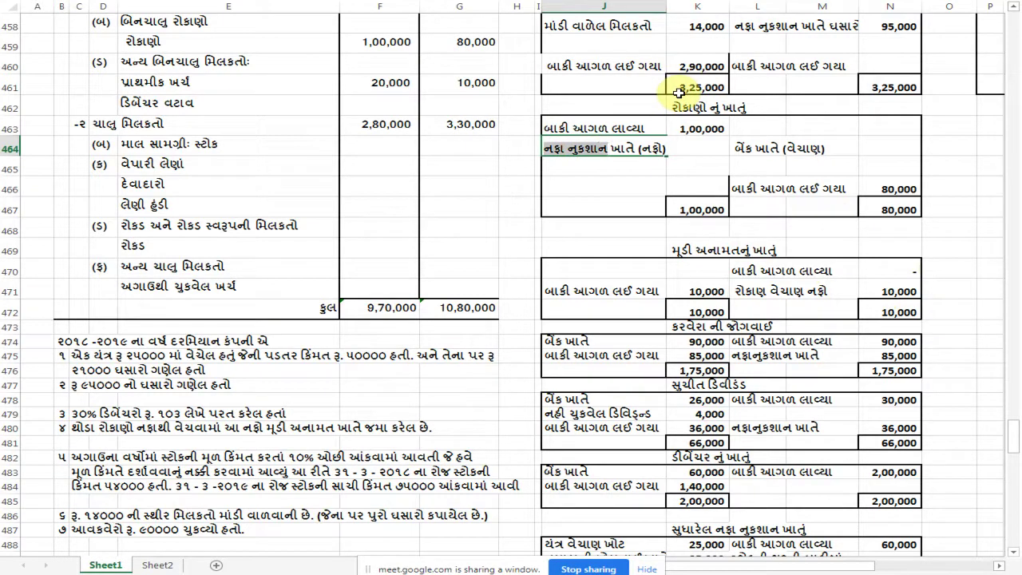
text(મૂડી અનામત)
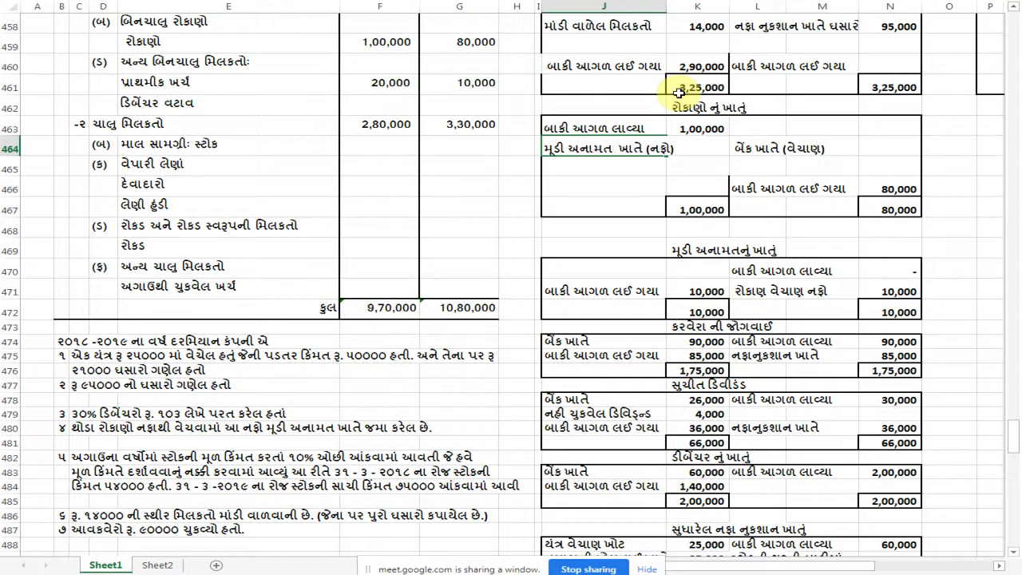
key(BackSpace)
key(Tab)
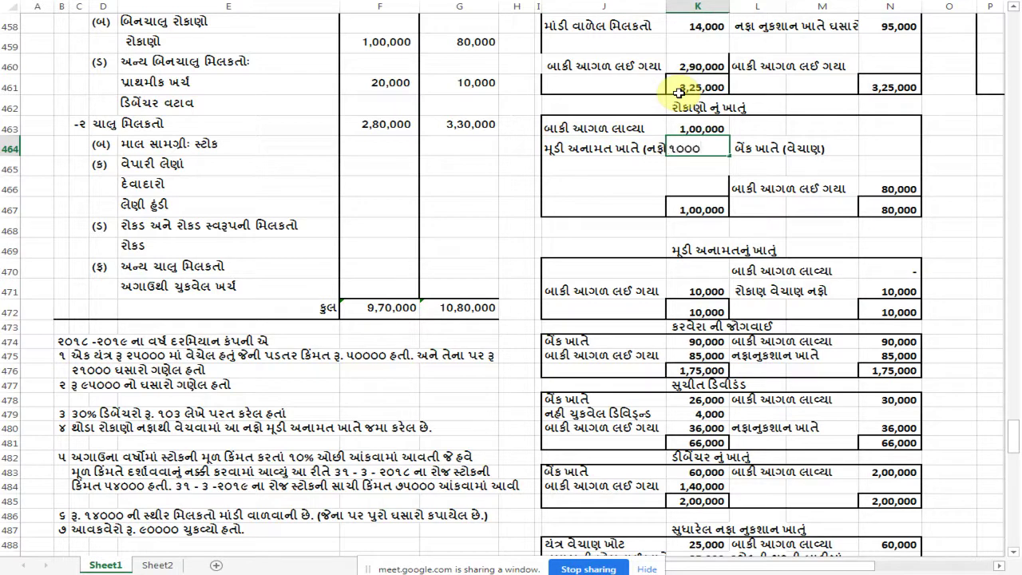
text(10000)
key(Return)
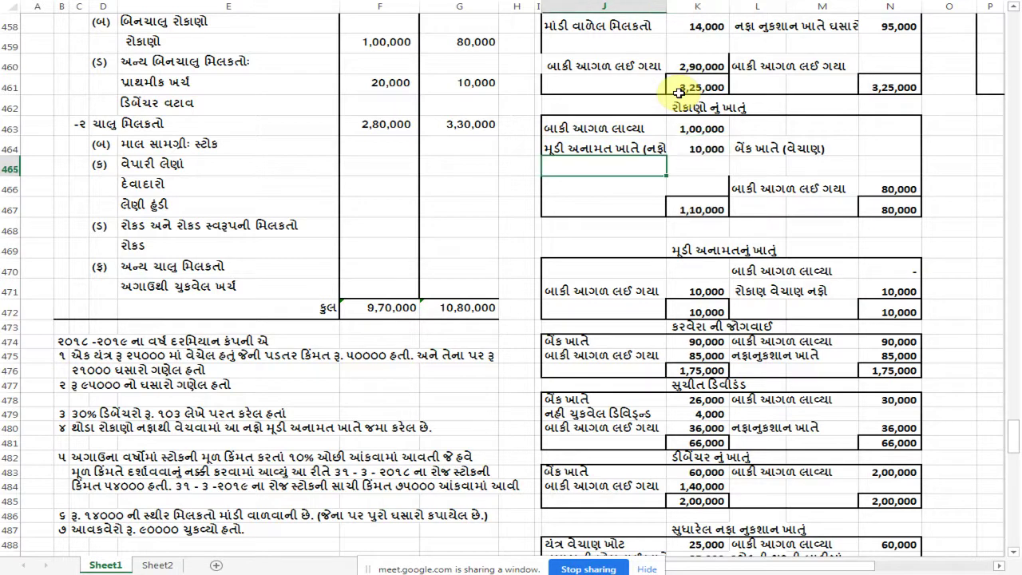
Enter 30,000 as the bank sale amount in N464 of the investments account
click(899, 186)
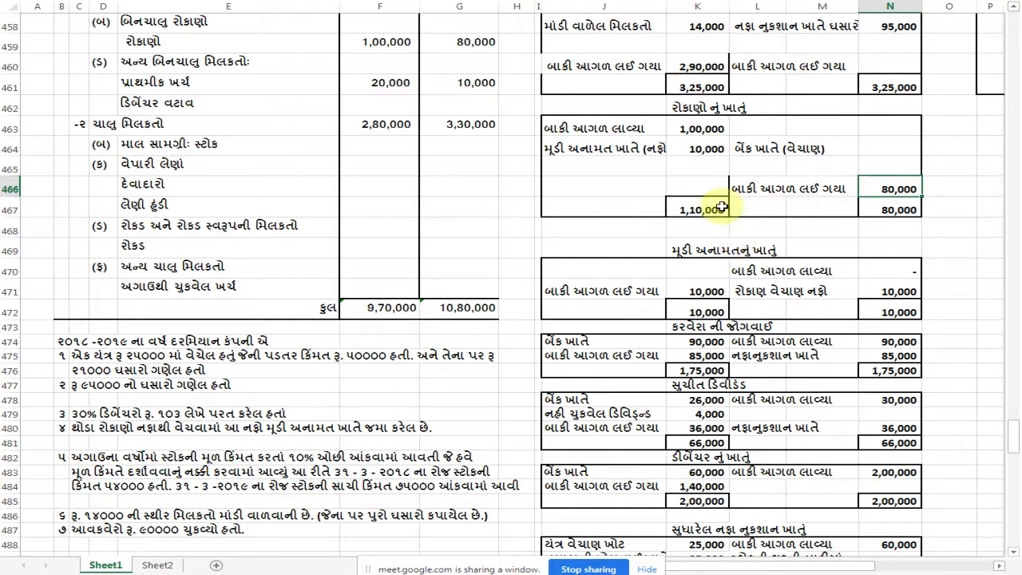
click(885, 149)
text(300)
key(Return)
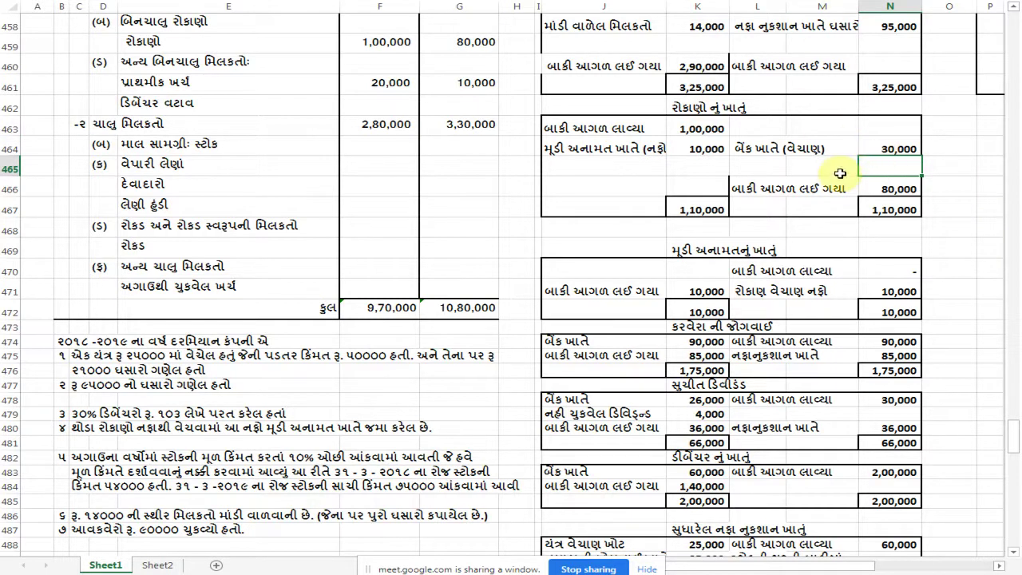
Enter 30,000 in K501 of the funds flow statement's sources and label it 'રોકાણ વેચાણ' in J501
scroll(828, 136, down, 5)
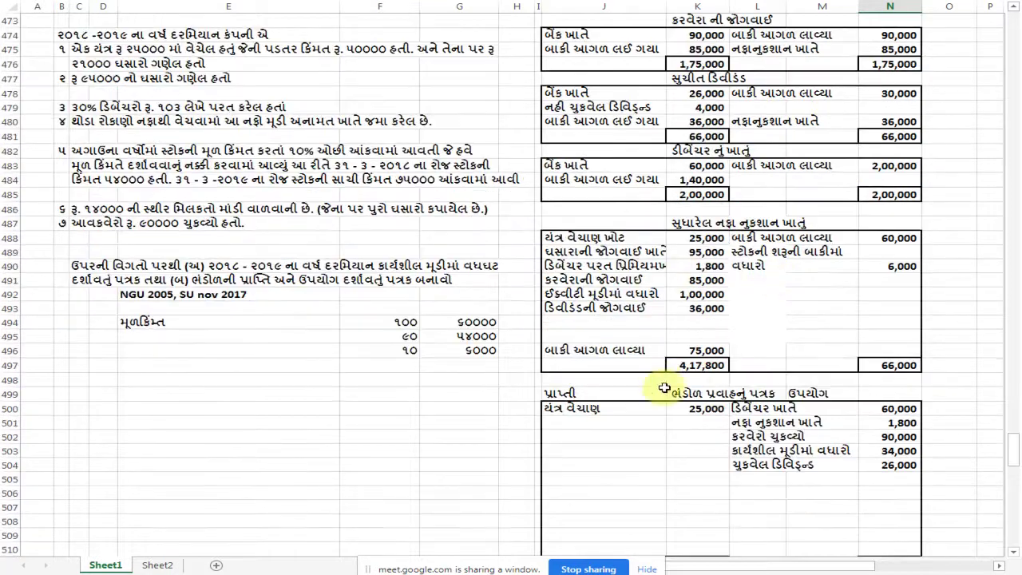
click(688, 423)
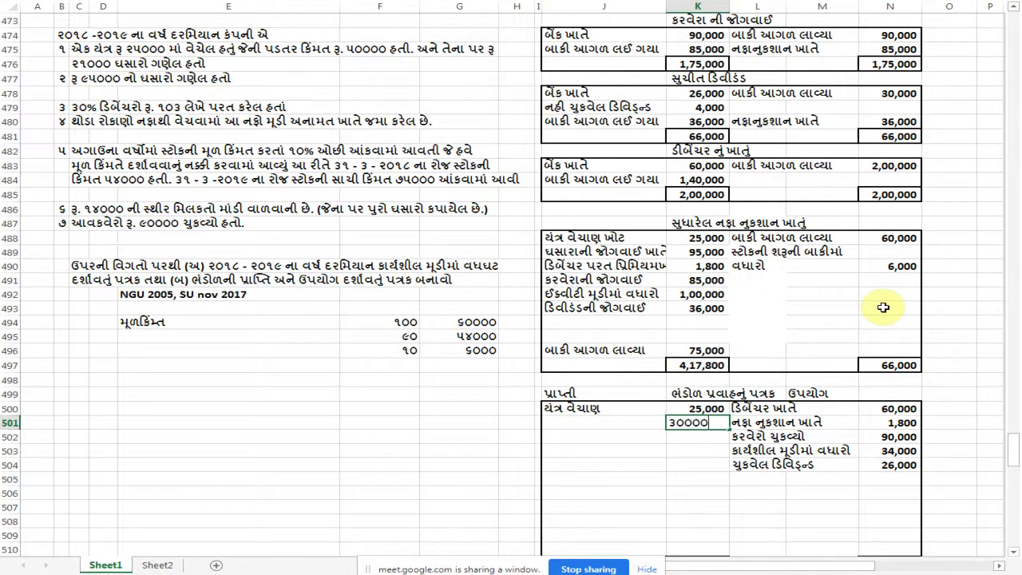
key(Left)
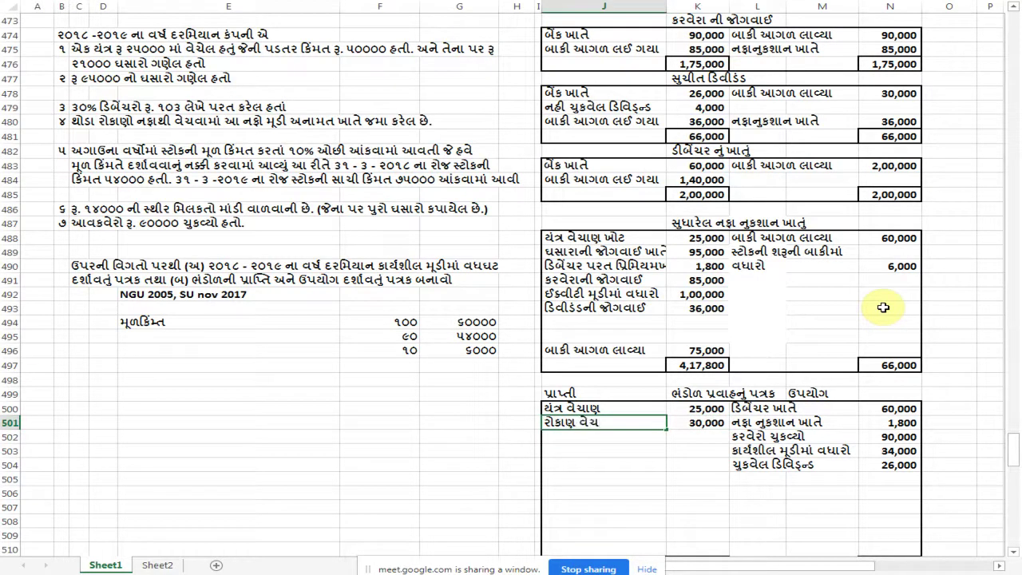
key(Return)
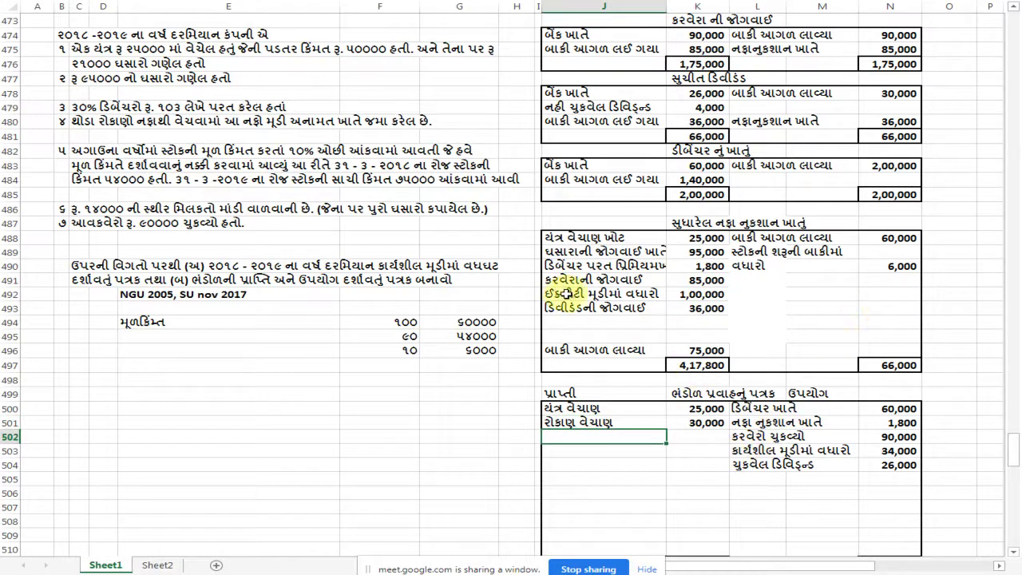
Copy the 'ઈક્વીટી મૂડીમાં વધારો' entry of 1,00,000 from J492:K492 into J502:K502 of the funds flow statement
click(656, 295)
click(690, 295)
text(1,00,000)
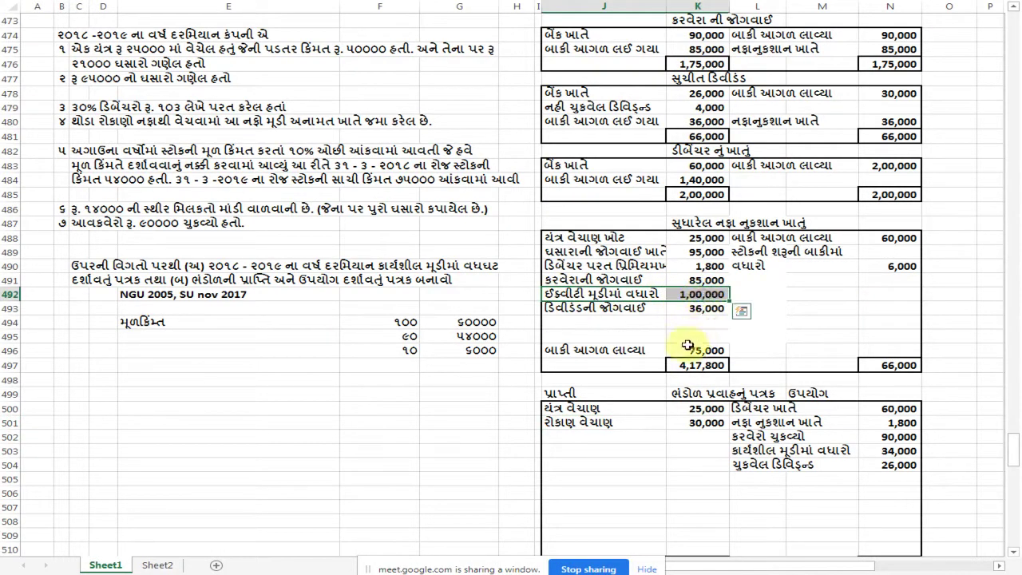
key(ctrl+c)
click(586, 437)
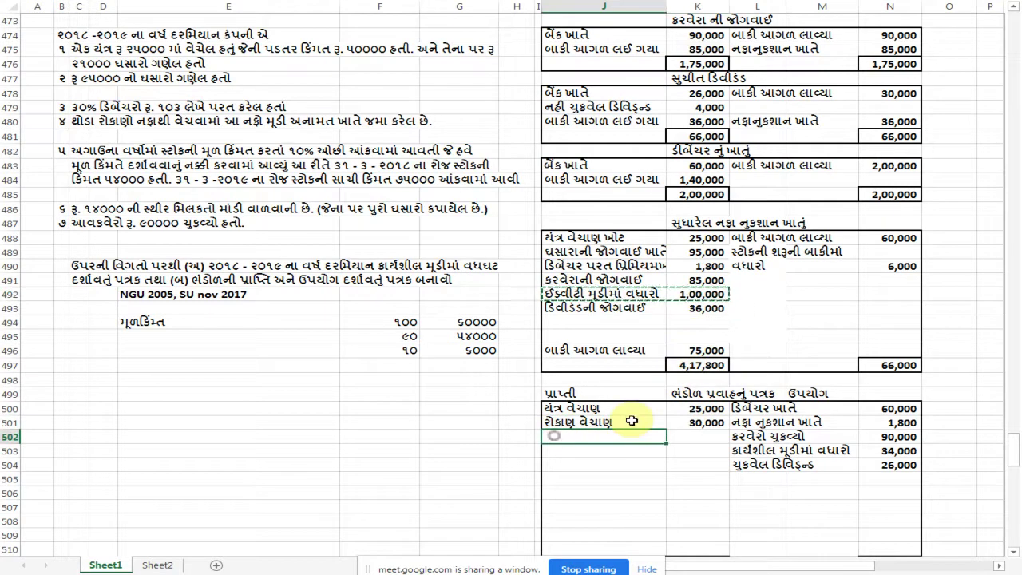
key(ctrl+v)
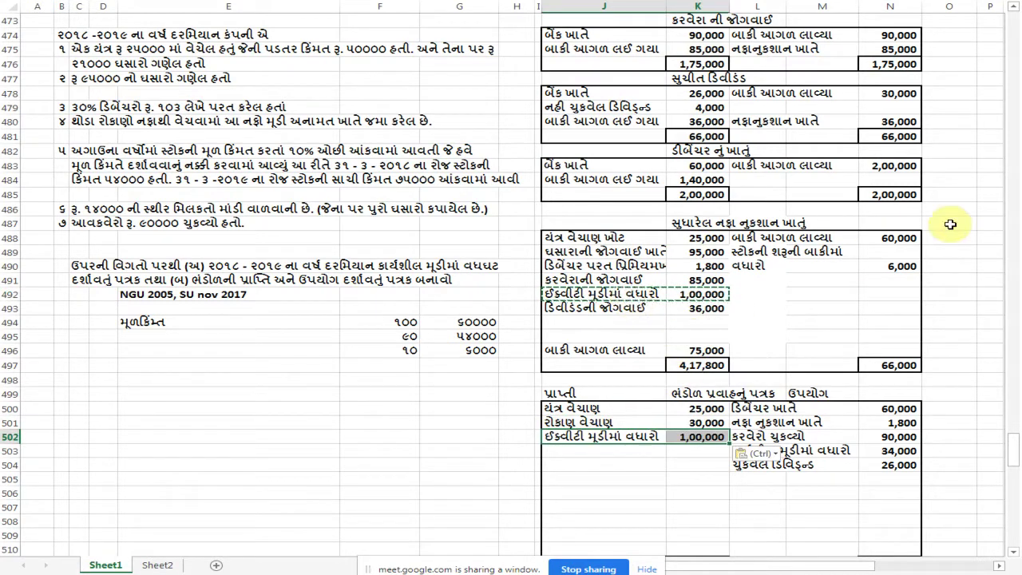
key(ctrl+z)
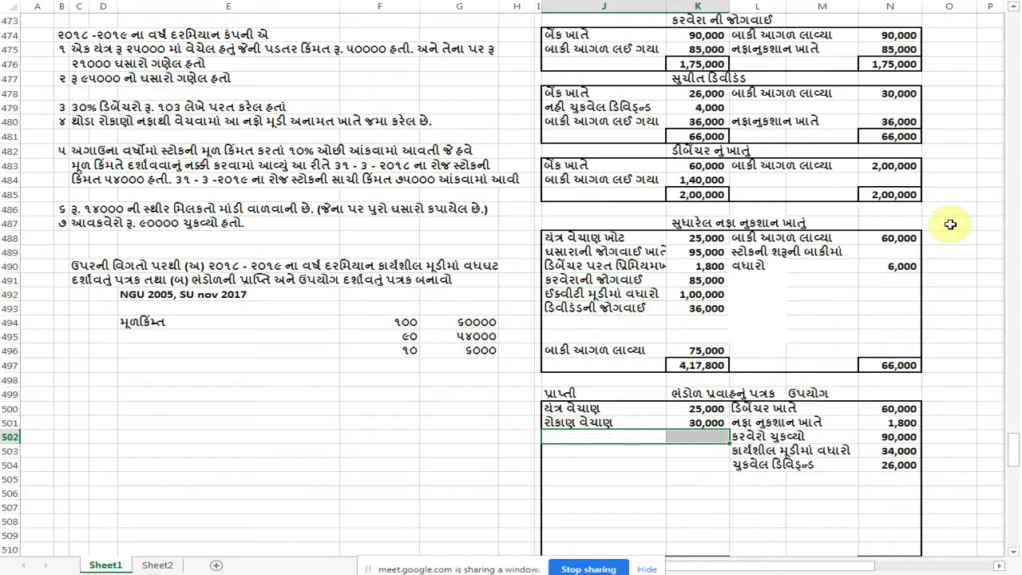
key(ctrl+y)
Clear the equity capital increase label and amount from J492 and K492 of the adjusted profit and loss account
key(Up)
key(Up)
key(Up)
key(Up)
key(Up)
key(Up)
key(Up)
key(Up)
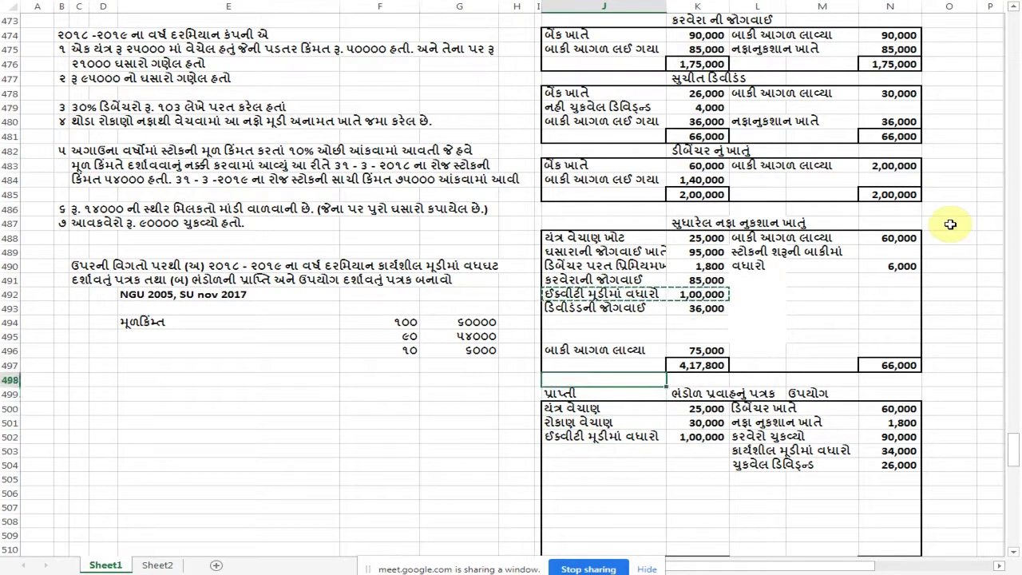
key(Up)
key(Up)
key(Delete)
key(Right)
key(Delete)
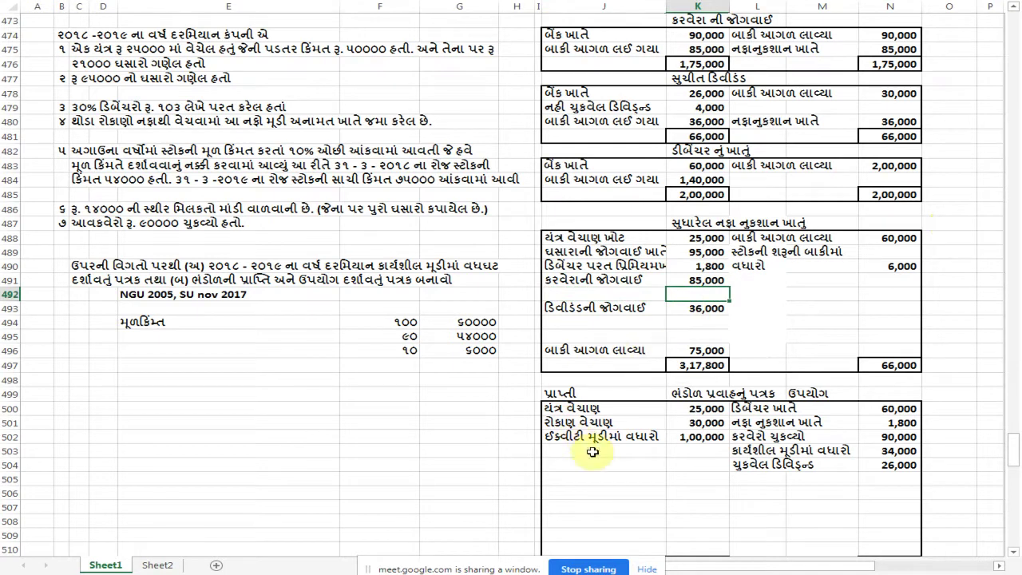
Record 'પ્રાથમીક ખર્ચ માંડી વાળ્યો' in J492 of the adjusted profit and loss account with 10,000 in K492
scroll(589, 440, up, 2)
scroll(589, 439, up, 4)
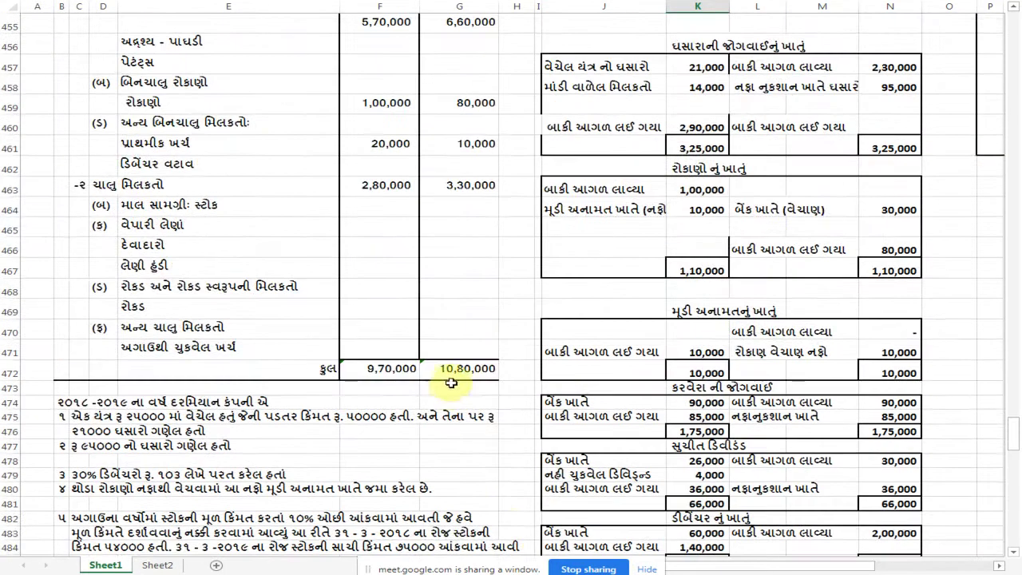
scroll(430, 335, up, 1)
scroll(504, 338, down, 2)
scroll(495, 333, up, 5)
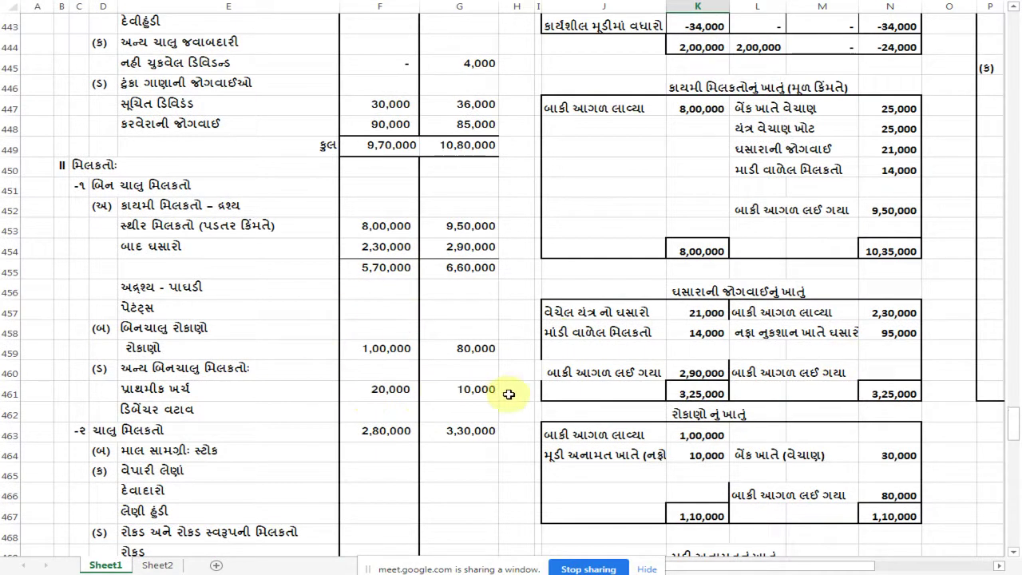
scroll(472, 389, down, 2)
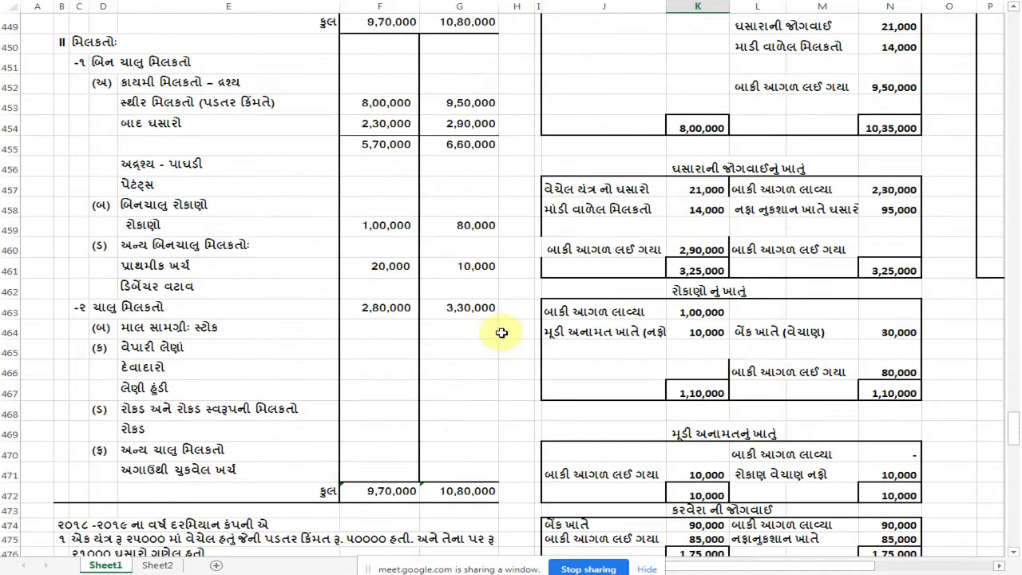
scroll(495, 328, down, 8)
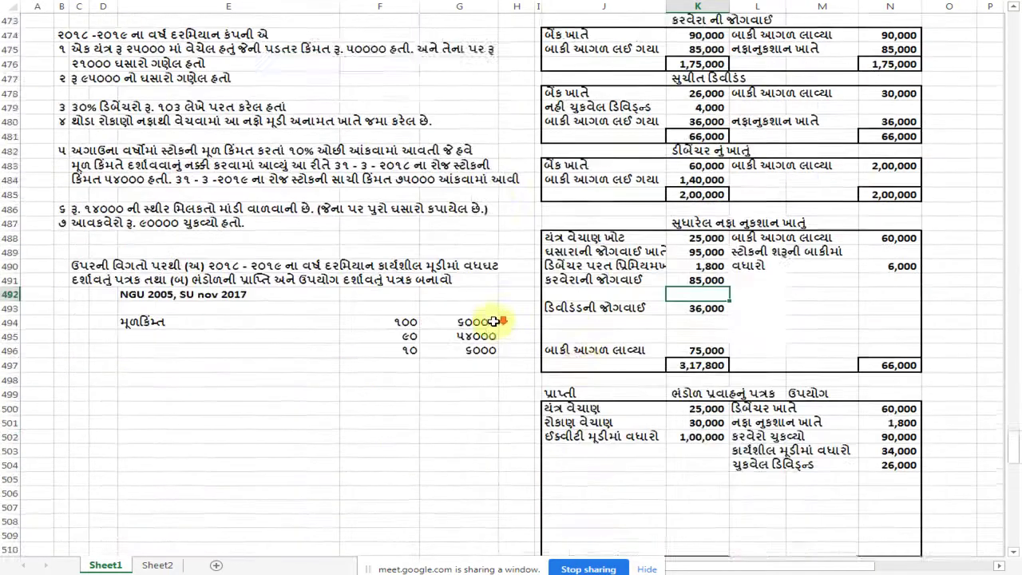
scroll(495, 321, down, 1)
click(566, 250)
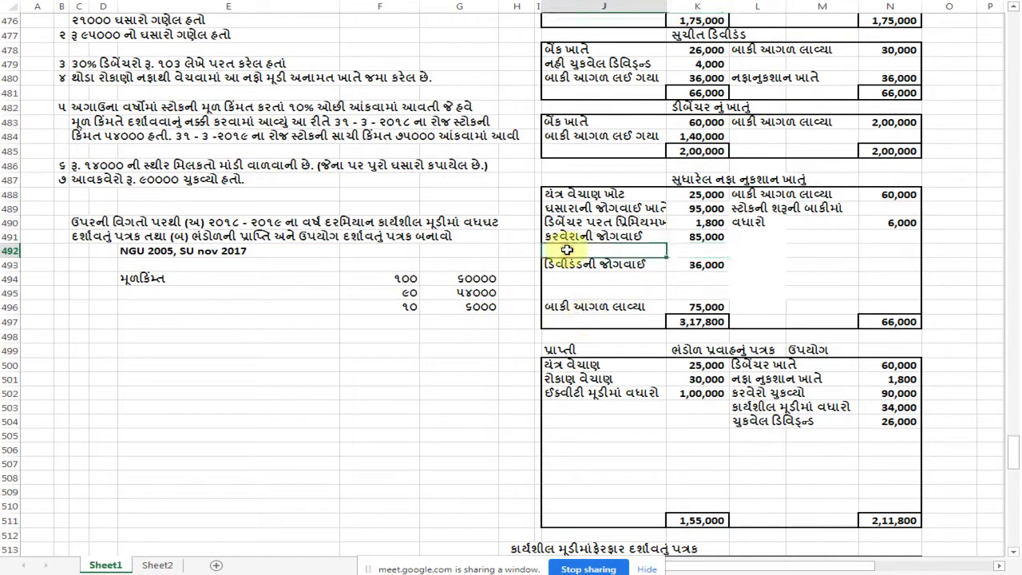
text(પ્રાથમિક ખર્ચ મા)
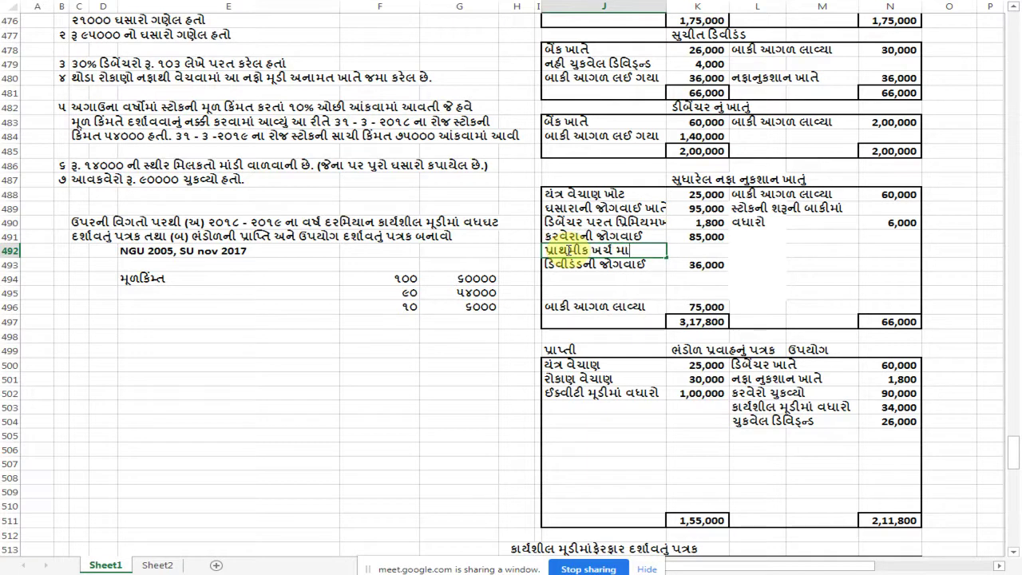
text(ંડી વાળ્યો)
key(Tab)
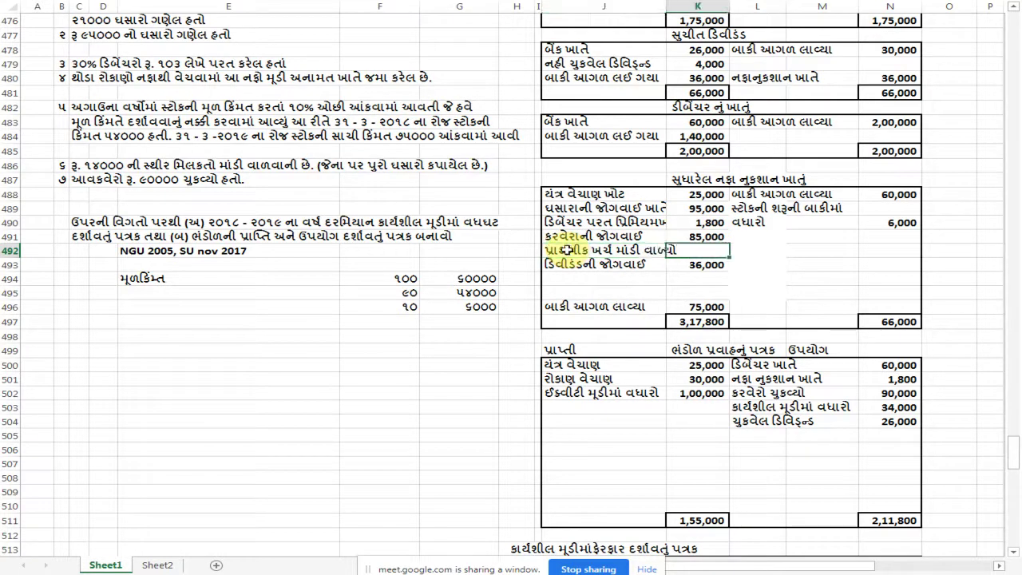
scroll(503, 253, up, 8)
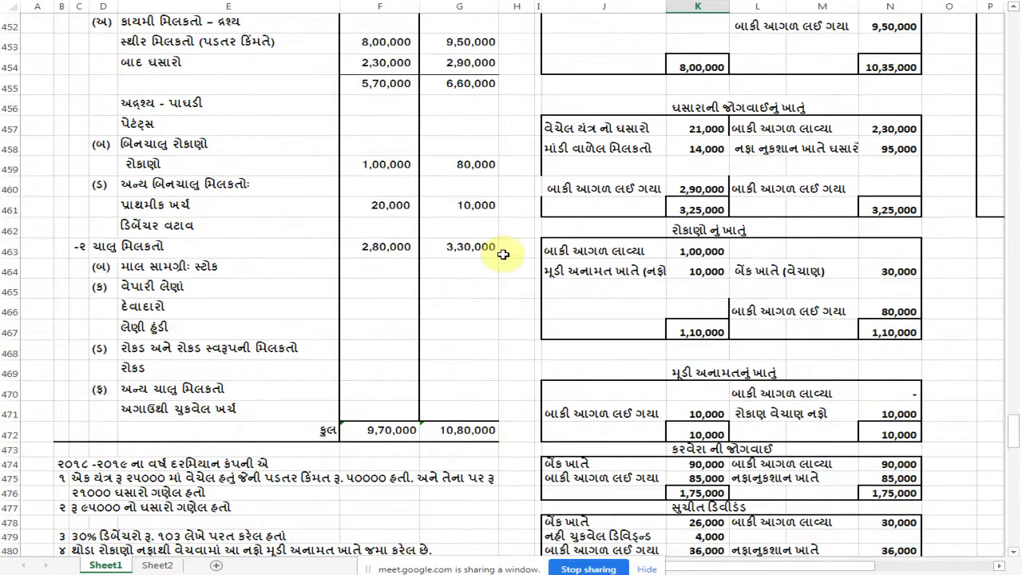
scroll(503, 254, down, 4)
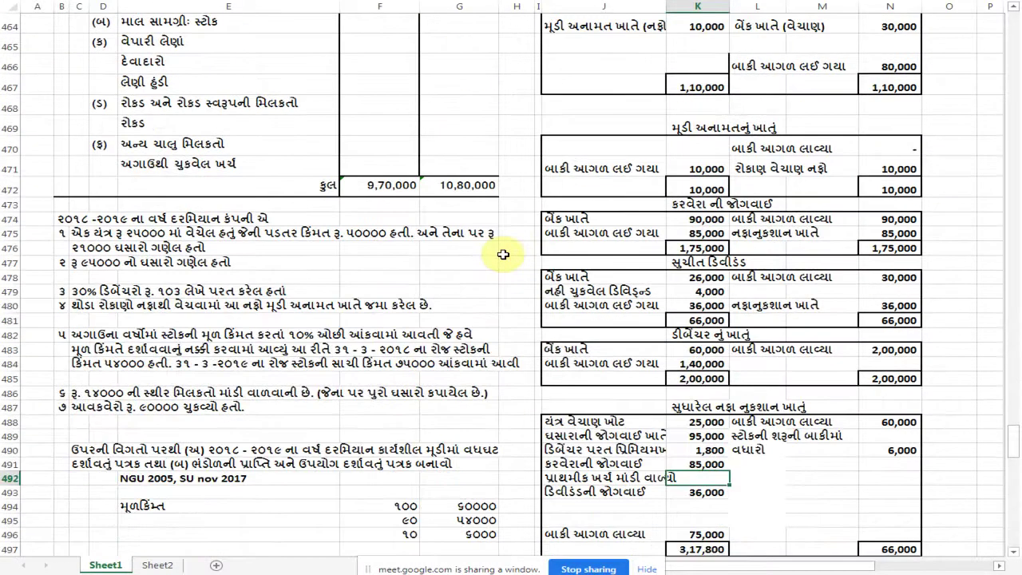
key(Return)
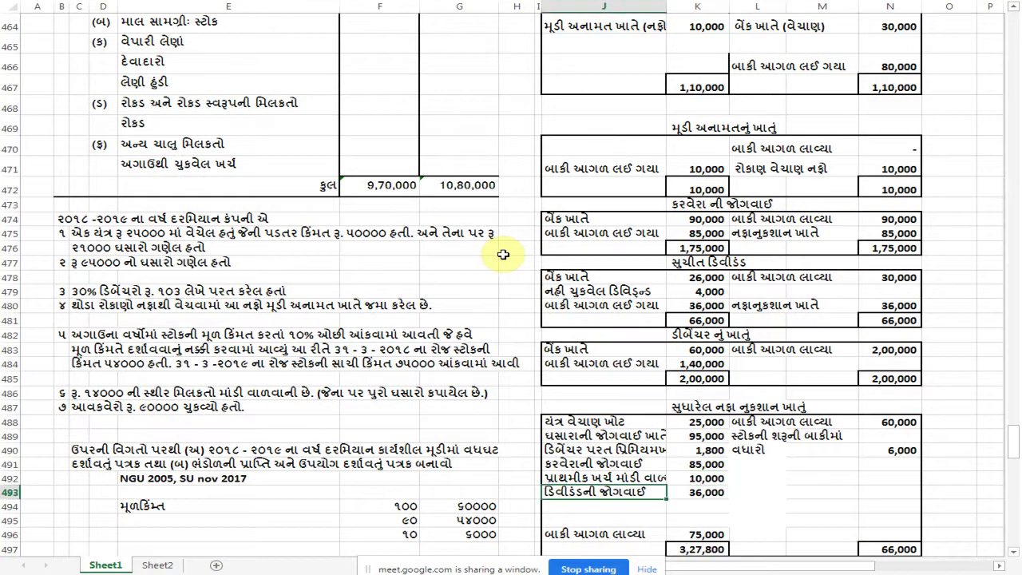
Enter 2,35,000 as the balancing debit amount in K449 of the fixed assets account
scroll(328, 177, up, 2)
scroll(329, 177, up, 2)
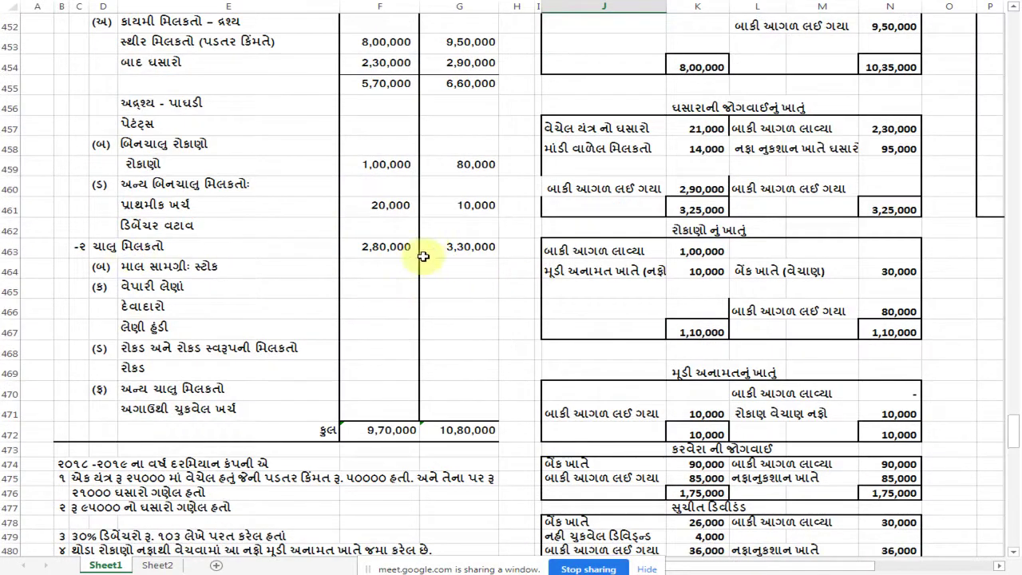
scroll(391, 267, down, 6)
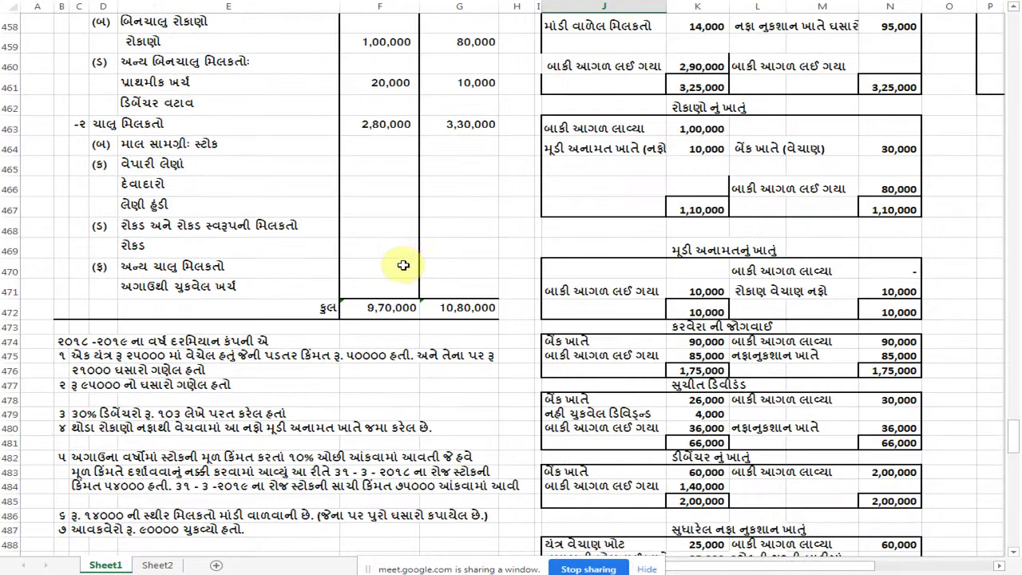
scroll(407, 254, up, 1)
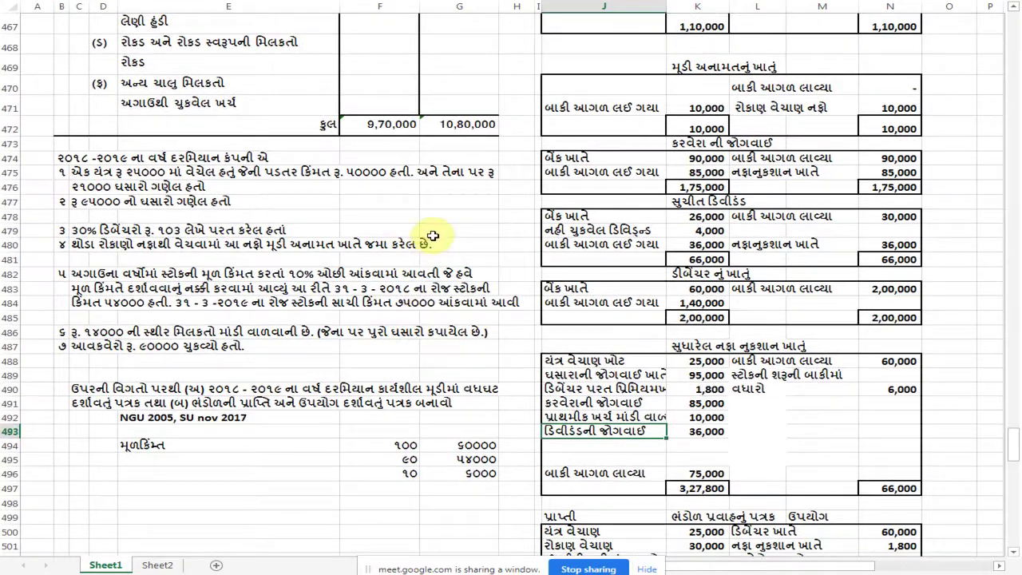
scroll(495, 251, up, 8)
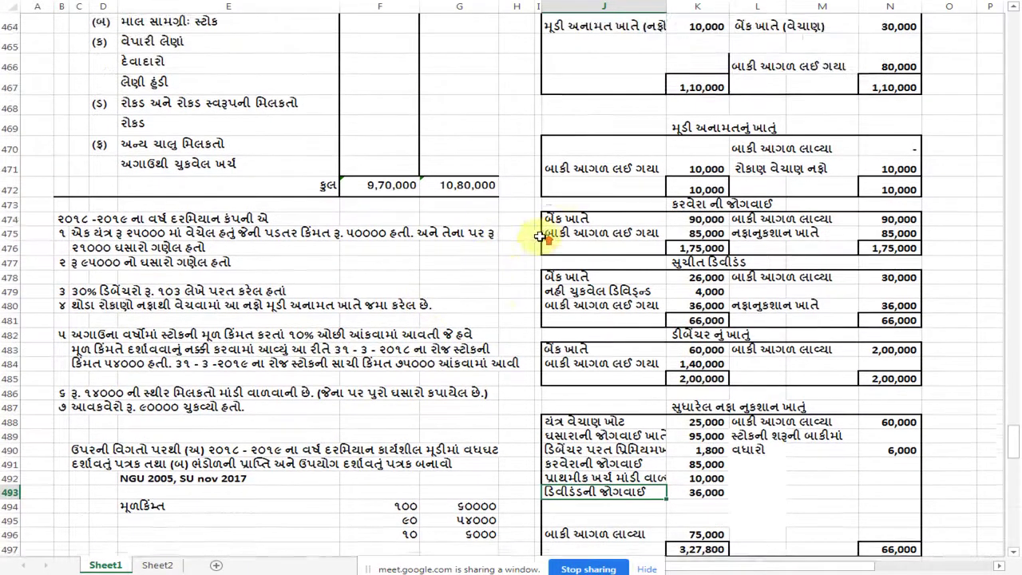
scroll(519, 230, up, 2)
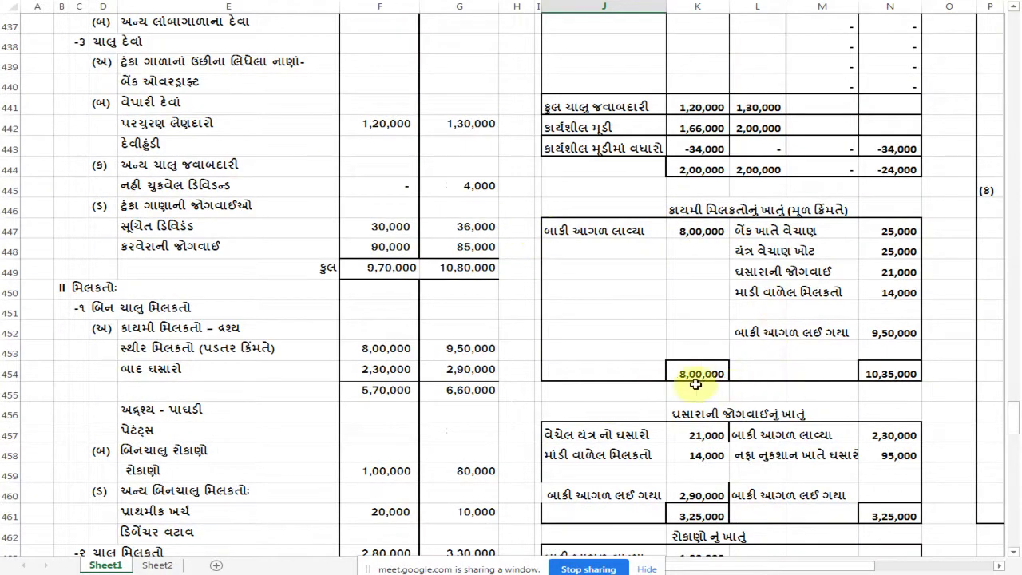
scroll(668, 395, down, 1)
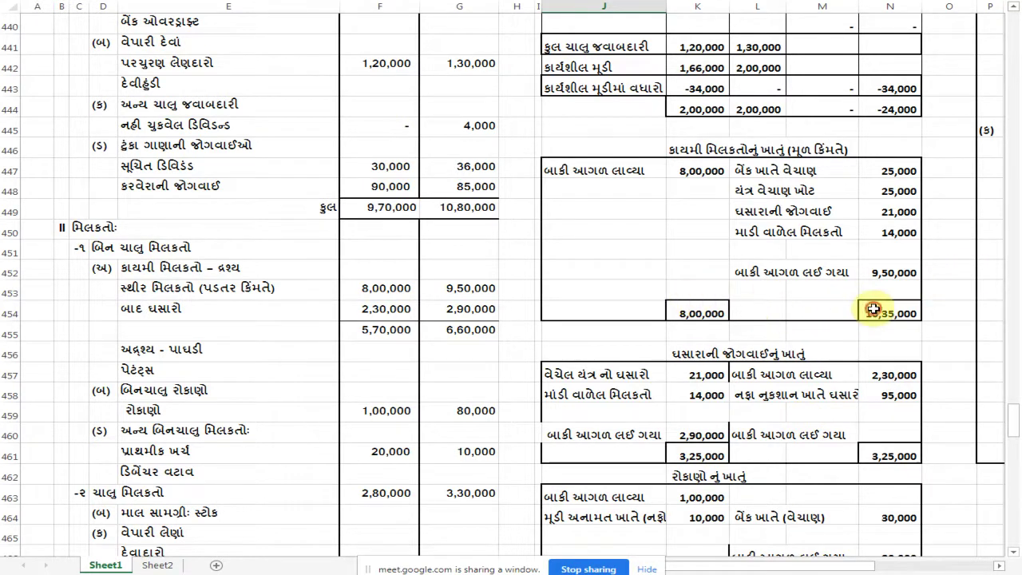
click(695, 209)
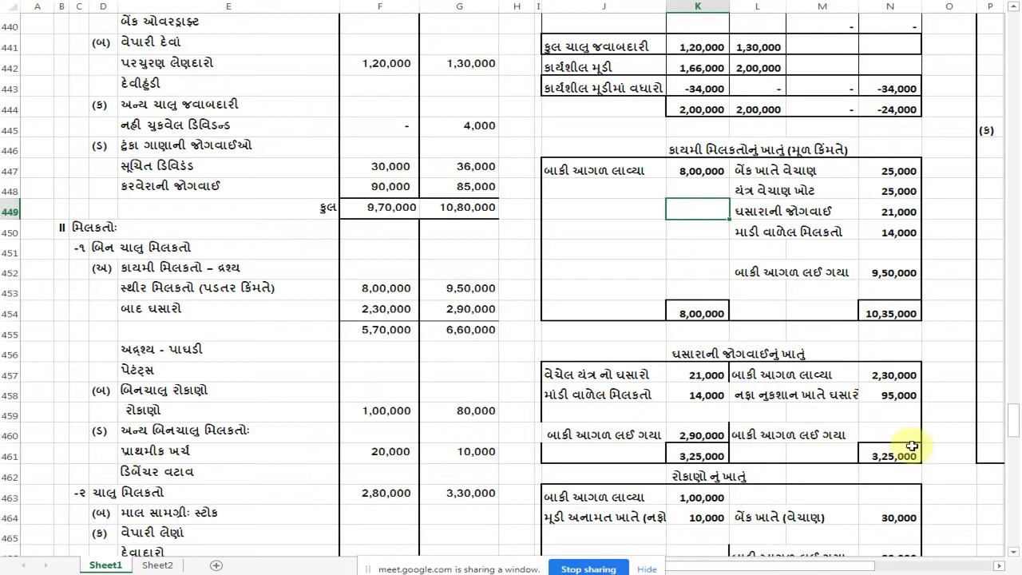
text(૨૩૫૦૦૦)
key(Return)
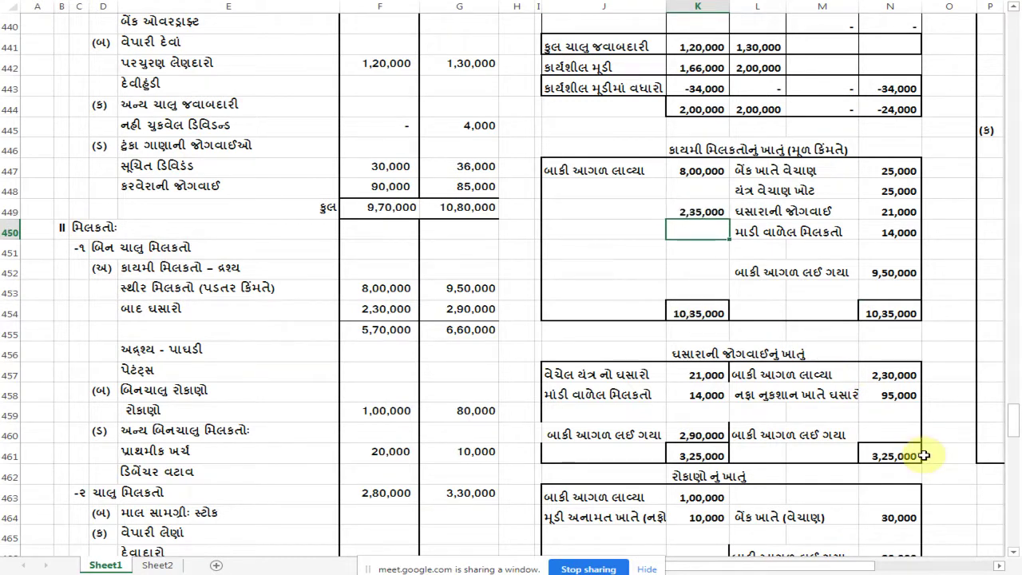
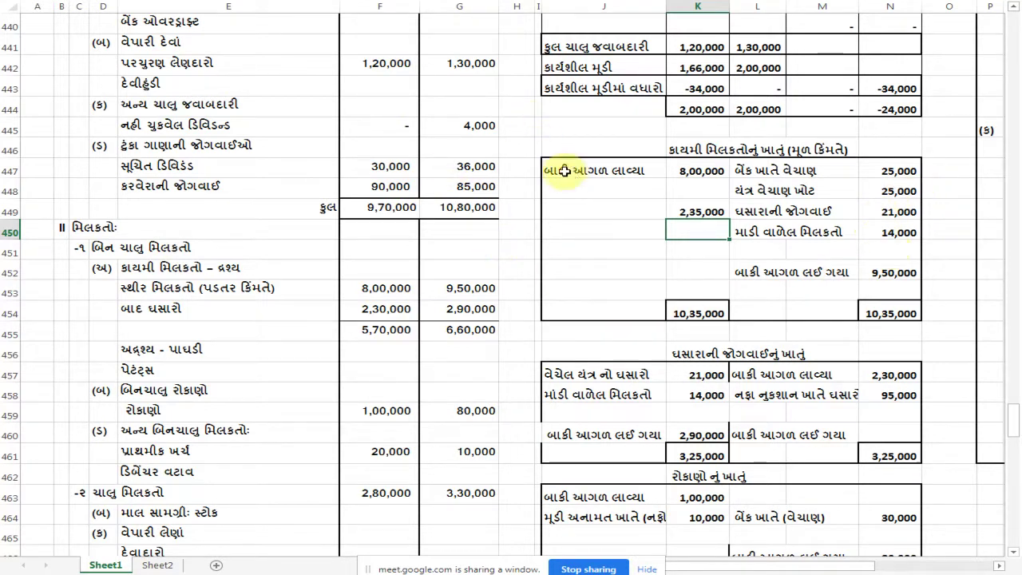
Check the machine sale note and set the machine sale loss in N448 of the fixed assets account to 4,000
scroll(559, 503, down, 4)
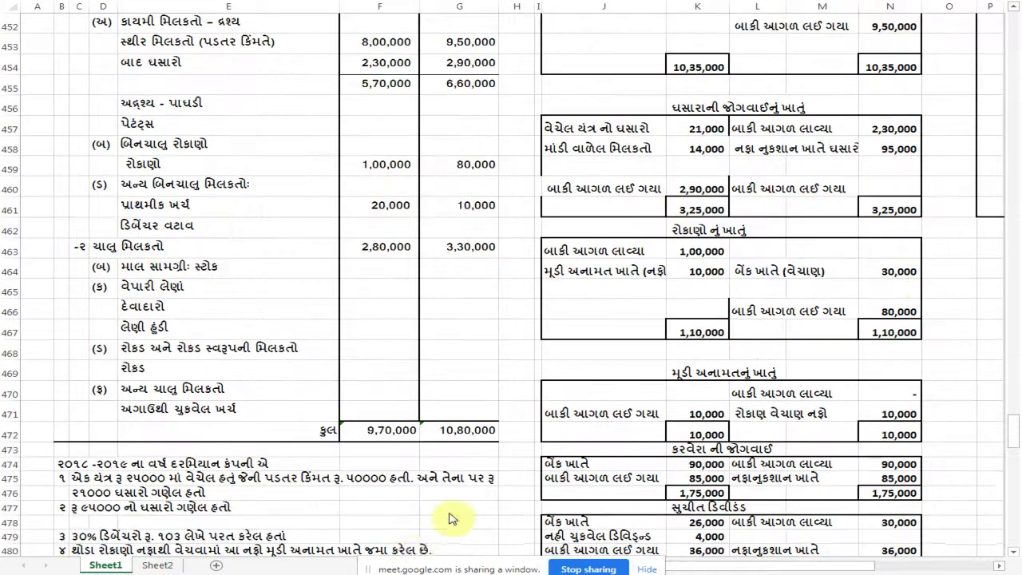
click(361, 477)
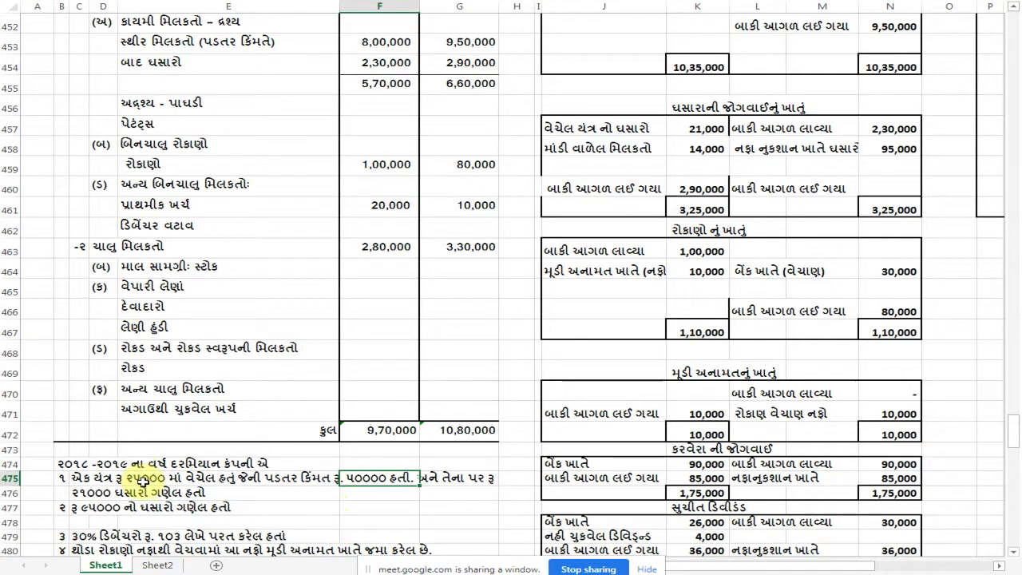
click(160, 479)
scroll(490, 423, up, 3)
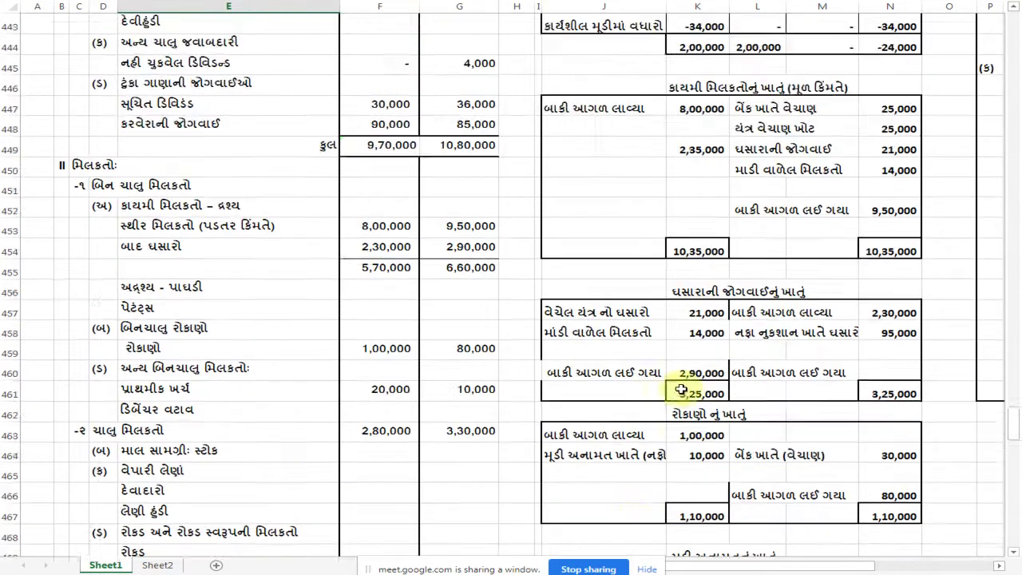
click(866, 128)
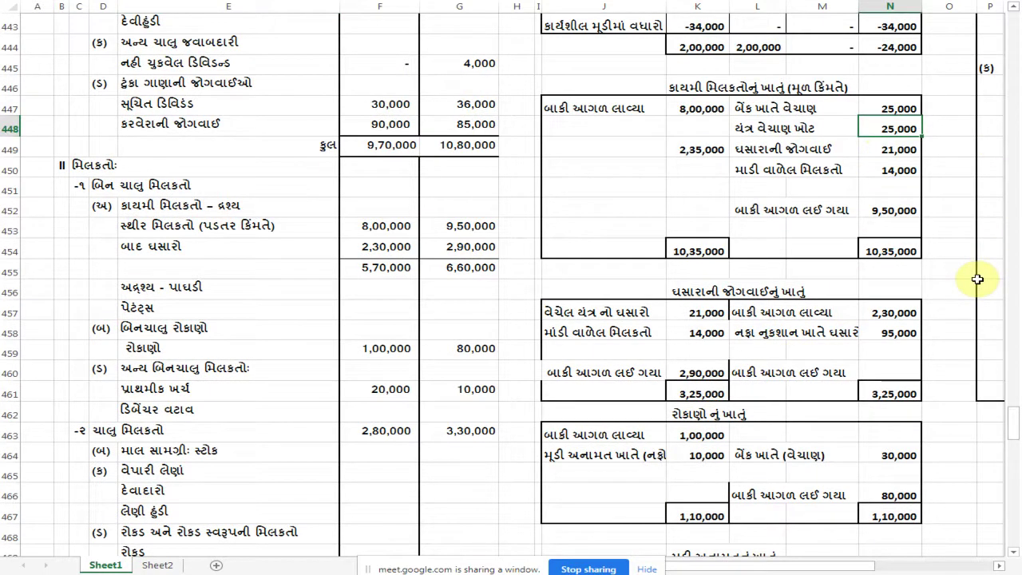
text(૪૦૦૦)
key(Return)
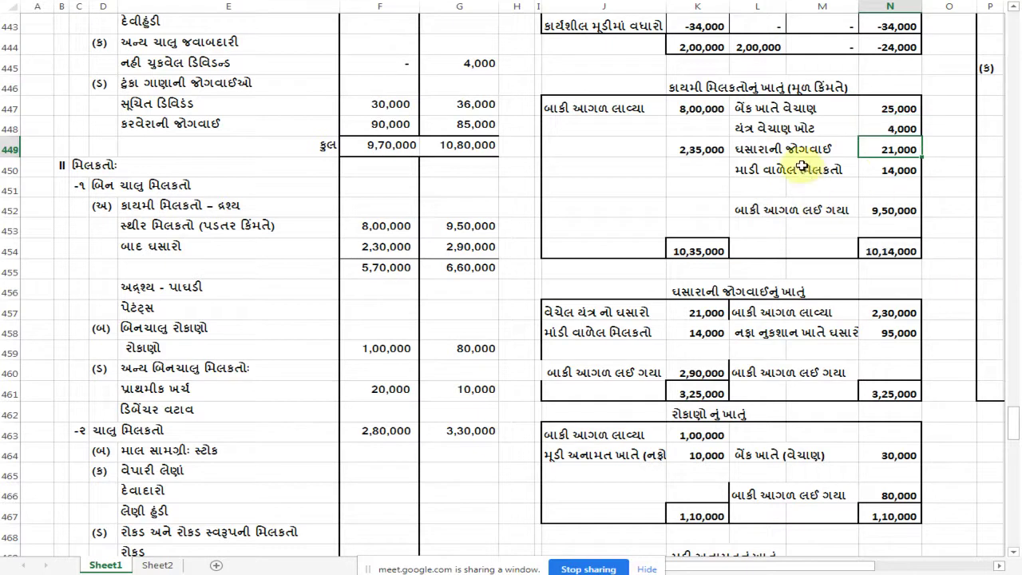
Clear the balancing debit in K449 of the fixed assets account and set the machine sale loss in K488 to 4,000
click(691, 152)
key(Delete)
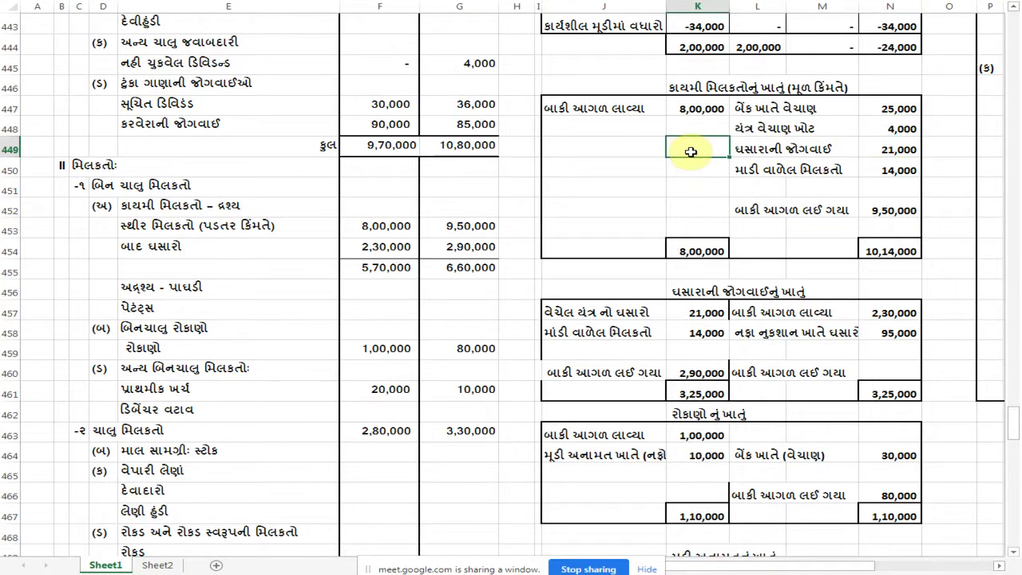
scroll(692, 189, down, 5)
scroll(717, 191, down, 6)
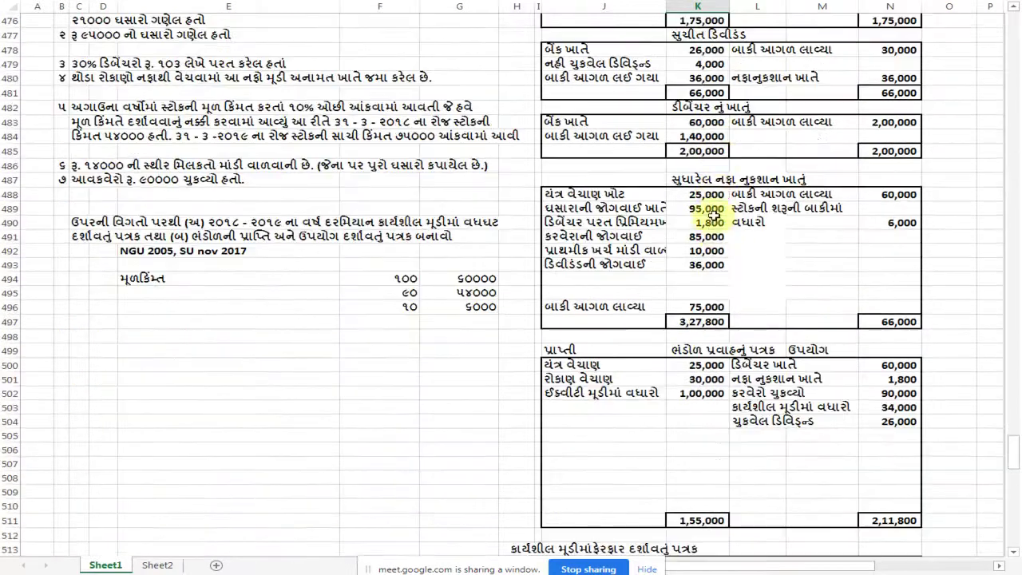
click(710, 196)
text(૪૦૦૦)
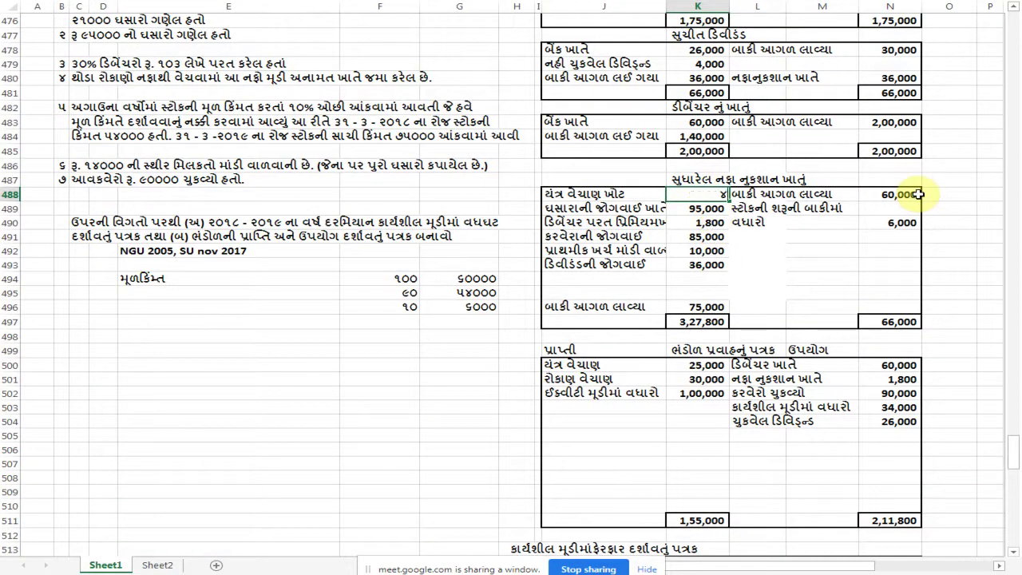
key(Return)
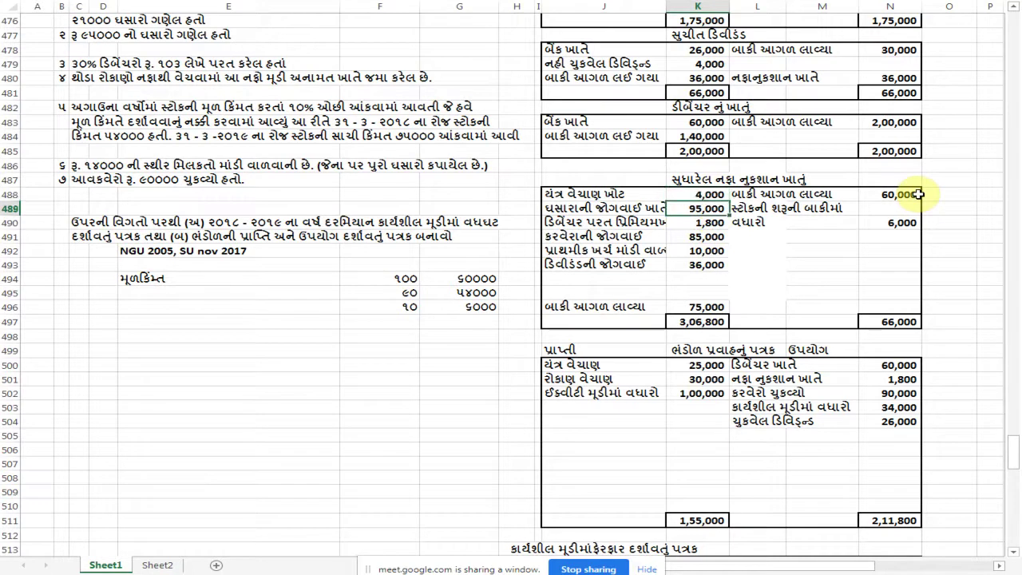
Check the machine sale and depreciation note against the entries in the fixed assets account
scroll(806, 256, up, 4)
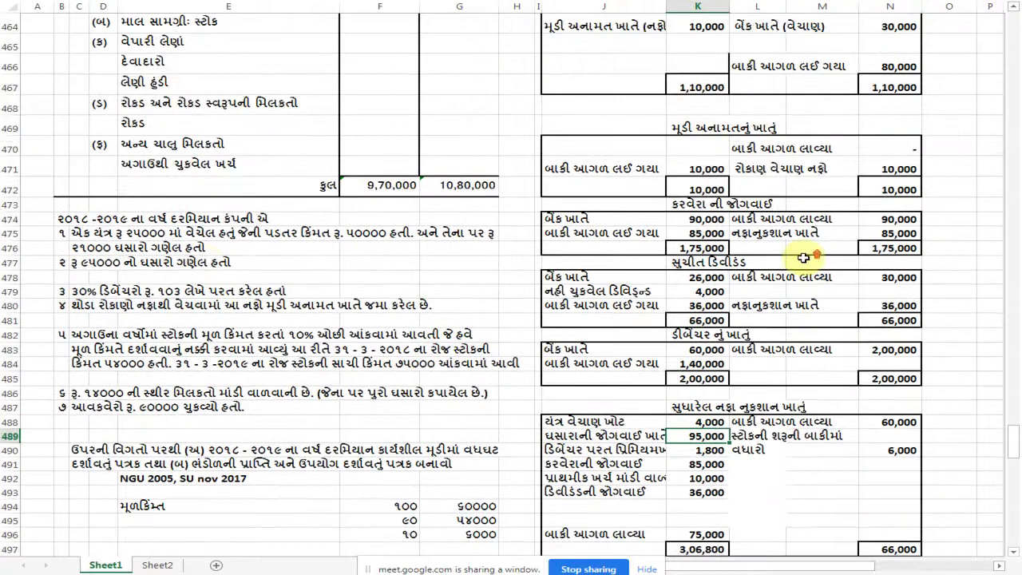
click(350, 234)
click(83, 249)
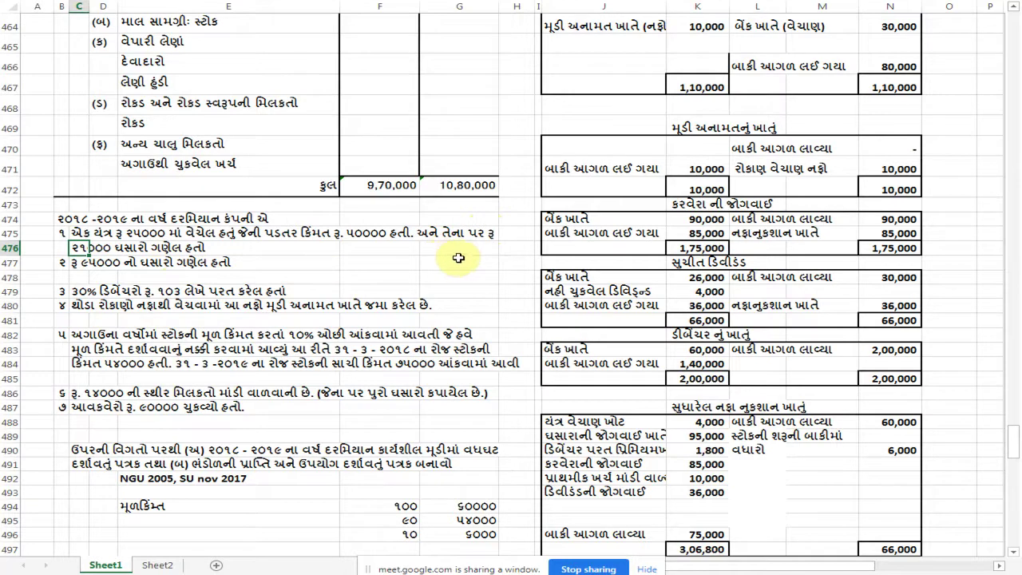
scroll(799, 212, up, 6)
scroll(799, 212, up, 2)
scroll(849, 284, down, 2)
scroll(784, 324, down, 2)
scroll(694, 240, up, 3)
Record 'કાયમી મિલકતોની ખરીદી' in J448 of the fixed assets account with 2,14,000 in K448
click(698, 129)
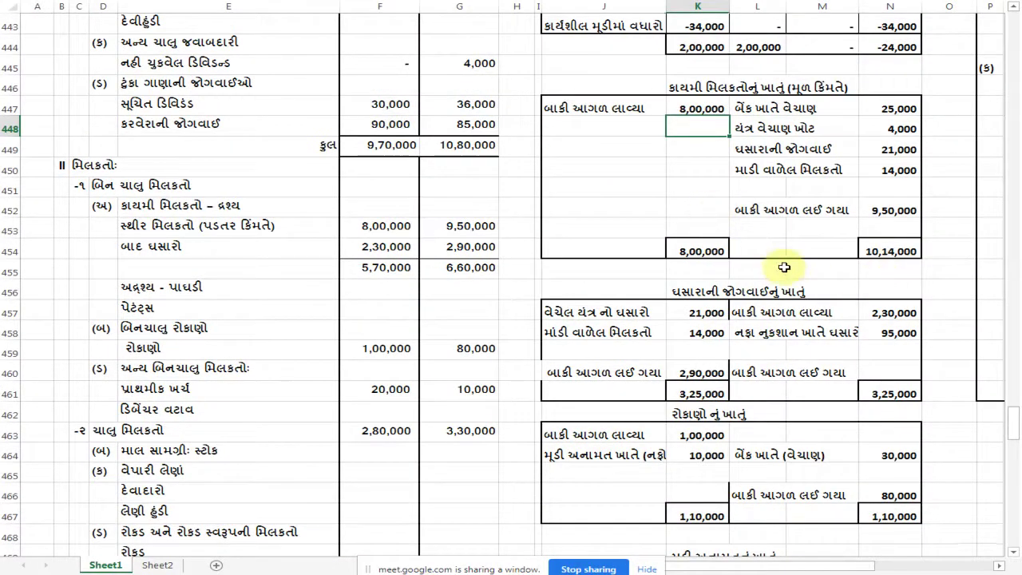
text(૨૧૪૦૦૦)
key(Return)
key(Up)
key(Left)
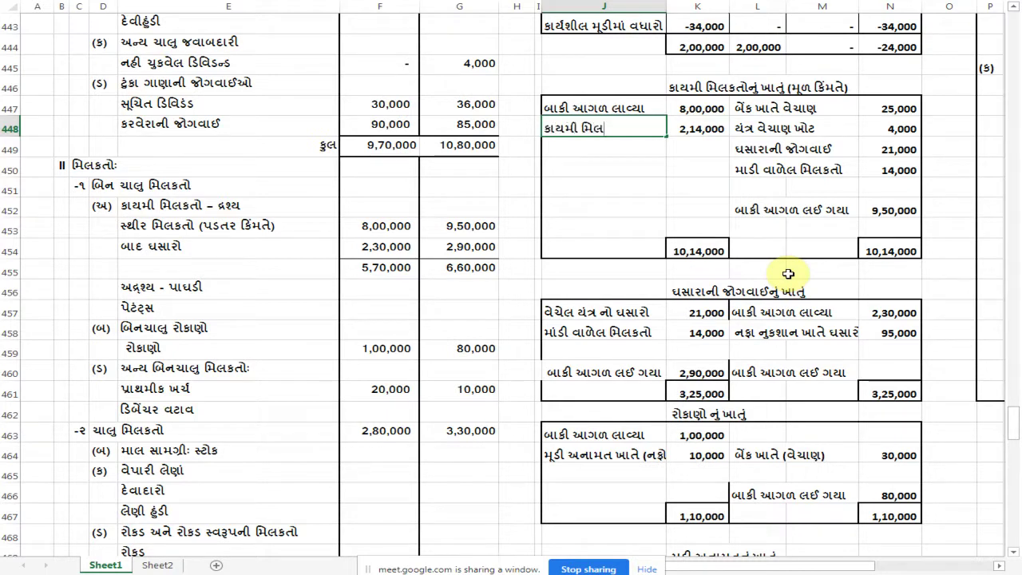
text(કાયમી મિલકતોની ક)
text(રીદી)
key(Return)
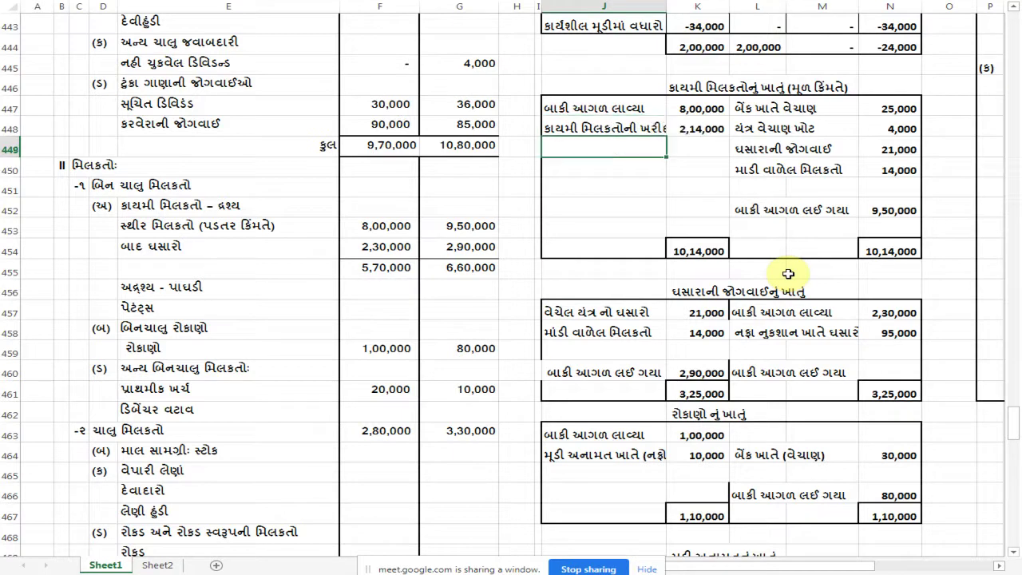
Add 'કા. મિ. ખરીદી' in L505 to the uses side of the funds flow statement with 2,14,000 in N505
scroll(763, 296, down, 4)
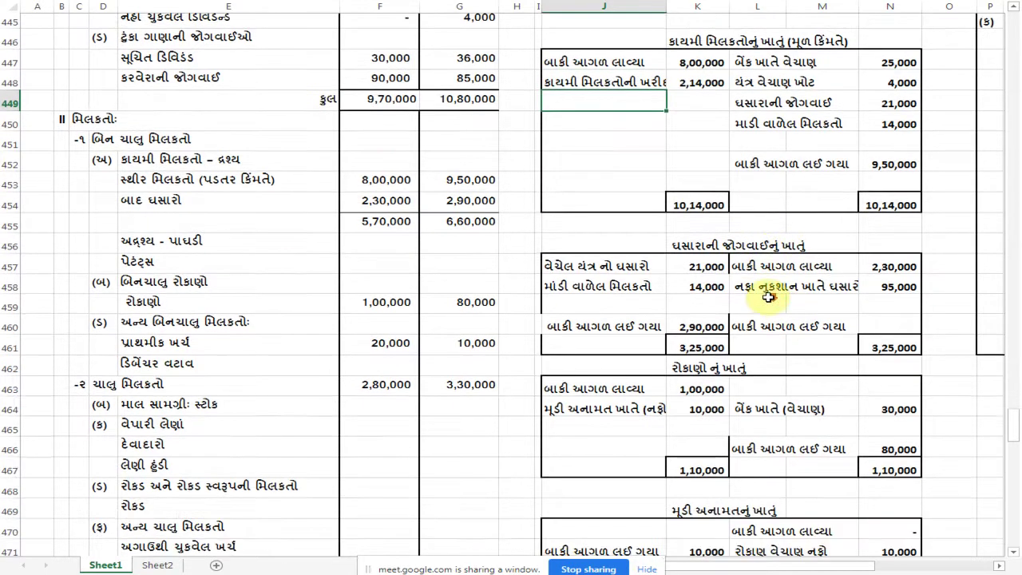
scroll(784, 316, down, 9)
click(903, 349)
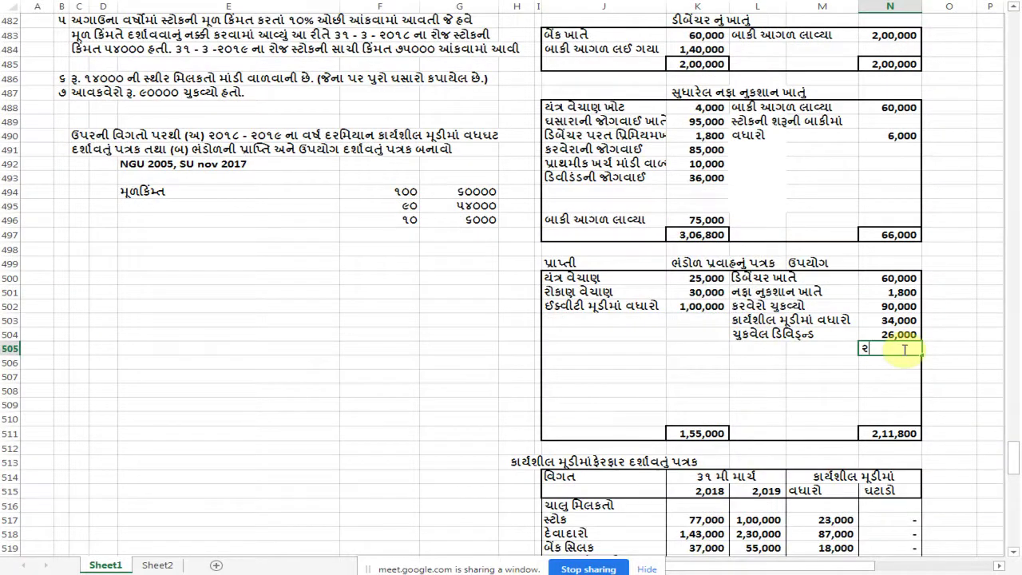
text(૨૧૪૦૦૦)
key(Left)
key(Left)
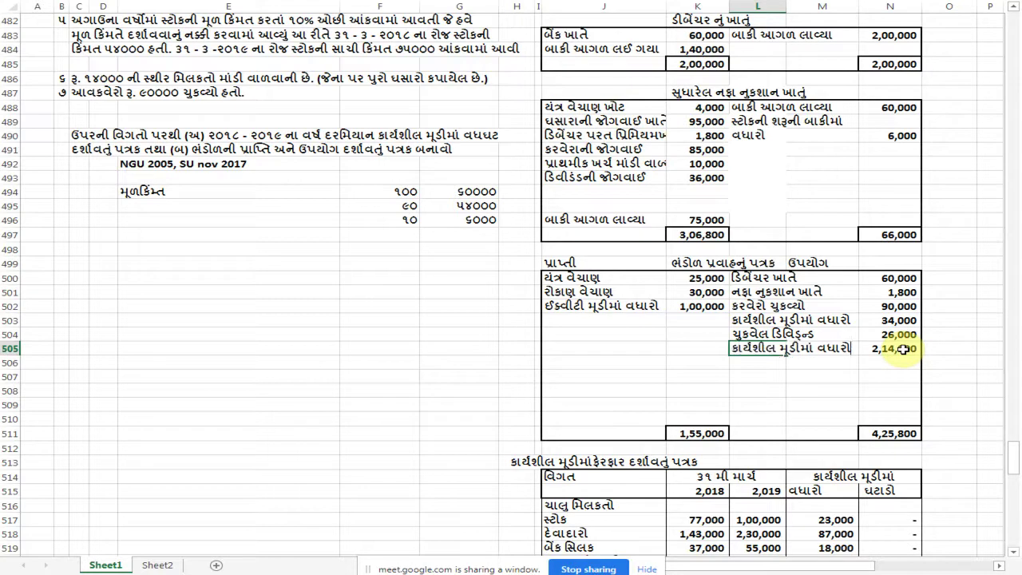
text(કા. મિ. ખ)
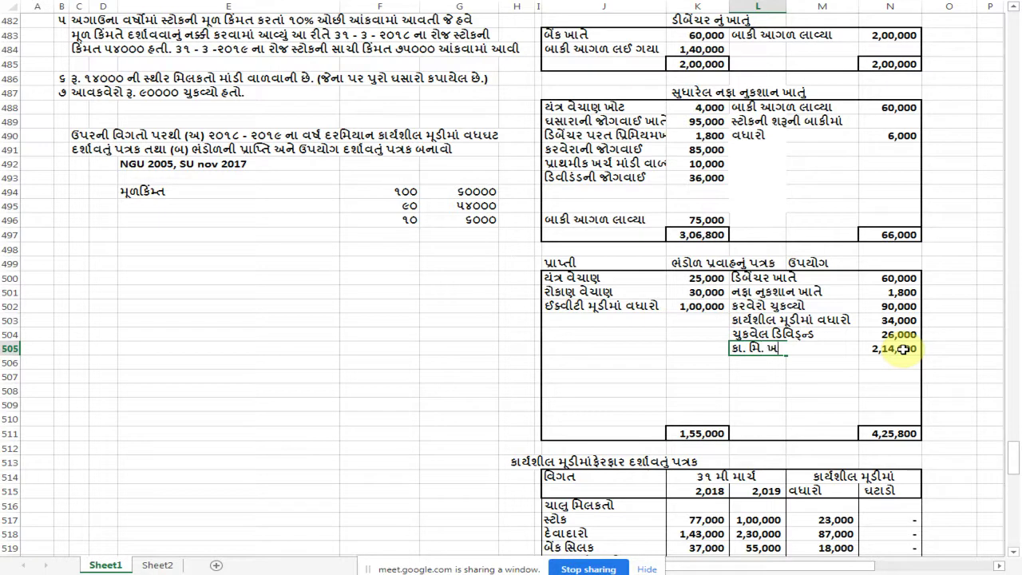
key(Return)
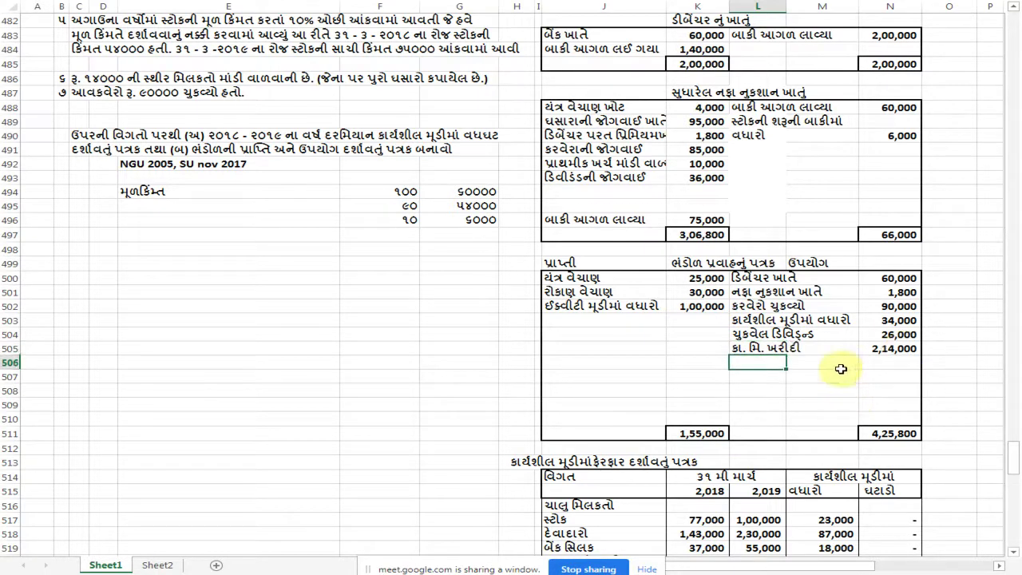
Review the ledger accounts from fixed assets and depreciation through debentures against the adjusted profit and loss account
scroll(843, 364, up, 2)
scroll(842, 370, up, 1)
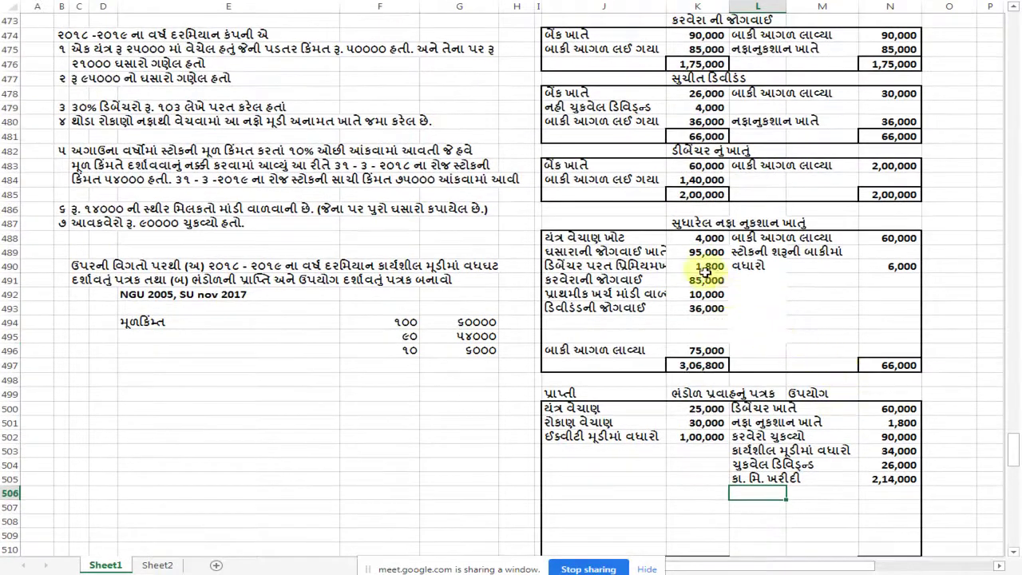
scroll(726, 292, up, 2)
scroll(742, 224, up, 5)
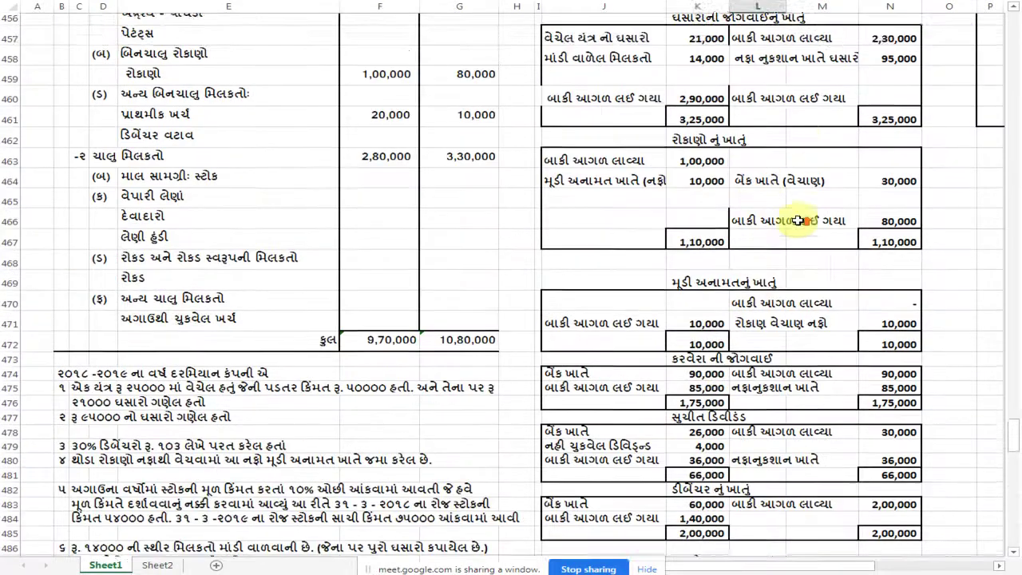
scroll(742, 227, up, 1)
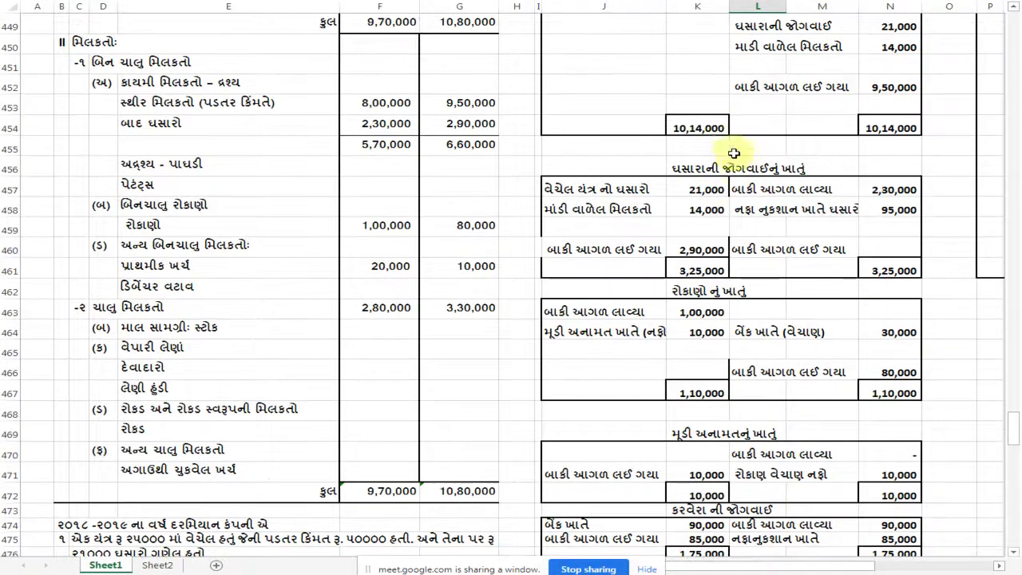
scroll(814, 296, down, 2)
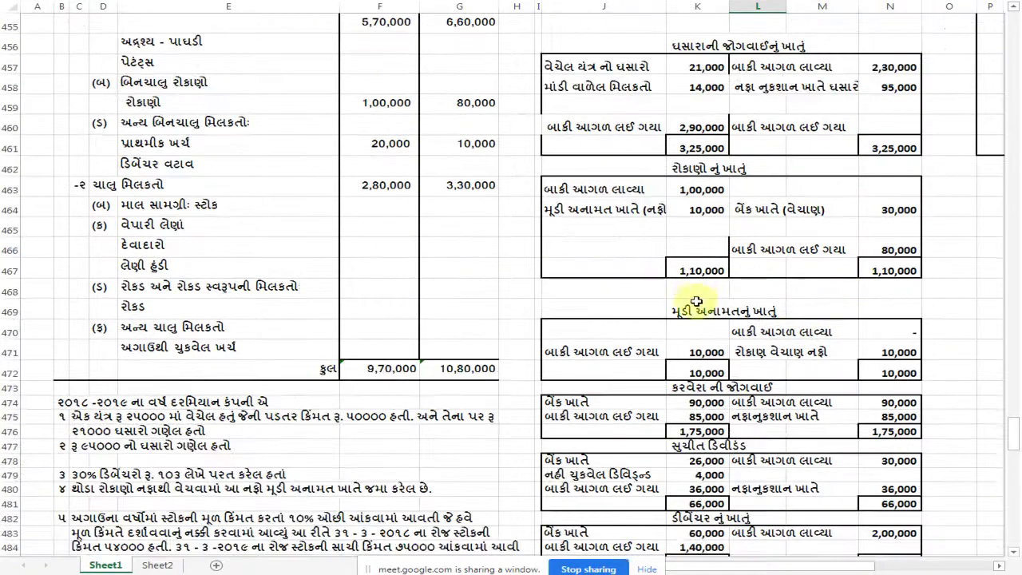
scroll(709, 391, down, 1)
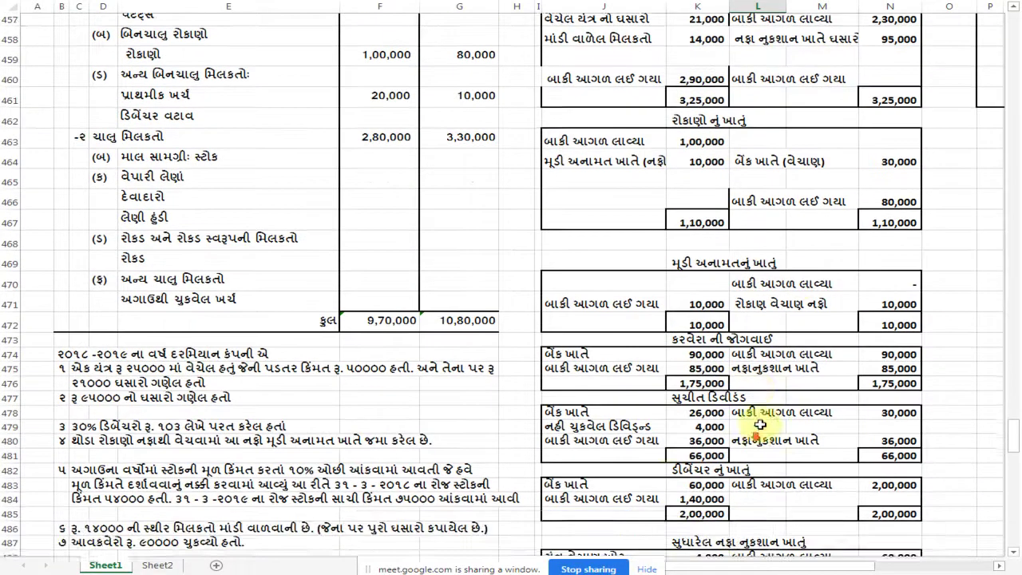
scroll(687, 471, down, 1)
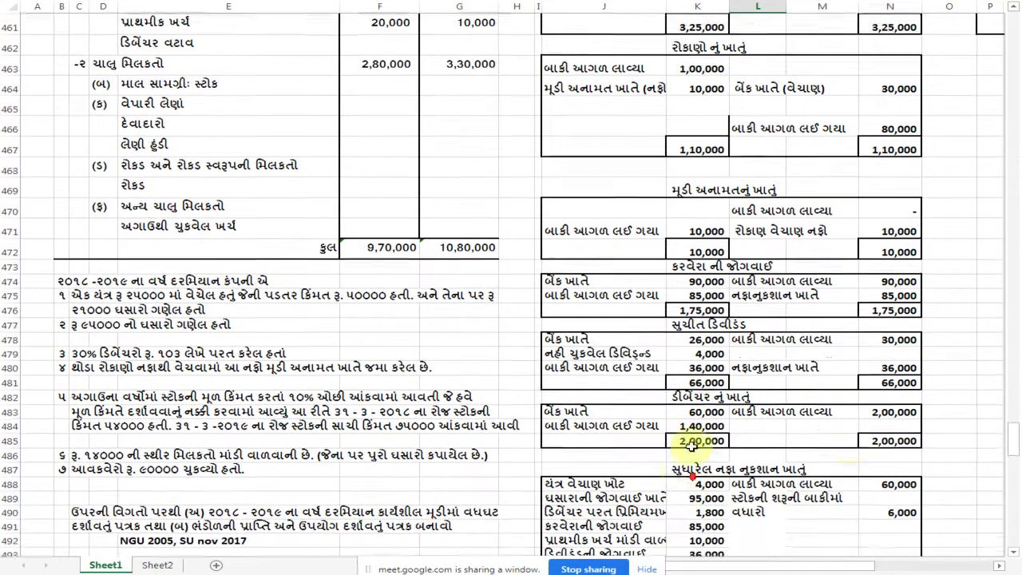
scroll(711, 503, down, 1)
scroll(710, 503, down, 1)
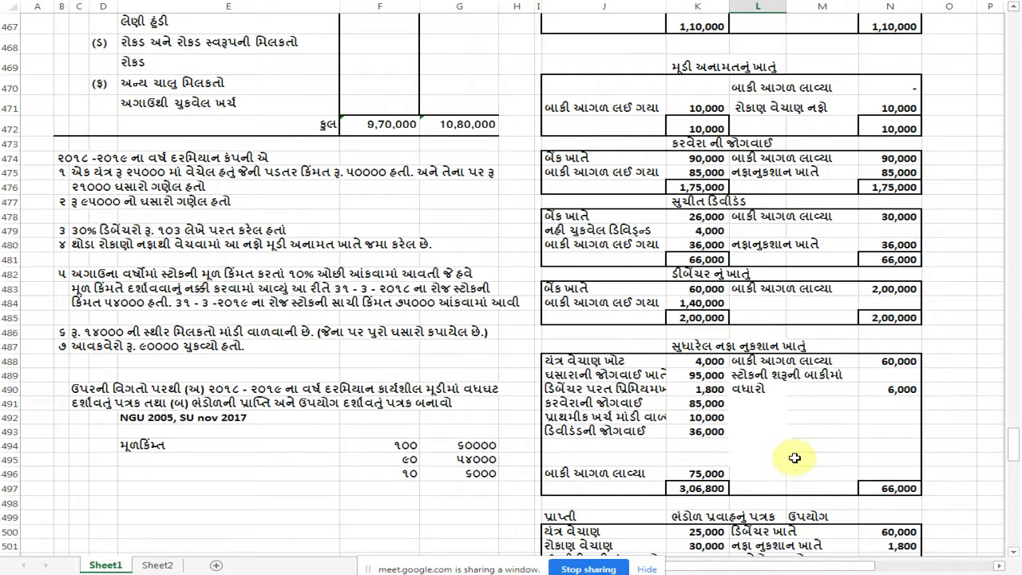
Check the general reserve balances and record 'સામાન્ય અનામત ખાતે' in J494 of the adjusted profit and loss account with 30,000 in K494
scroll(703, 435, up, 8)
scroll(607, 399, up, 8)
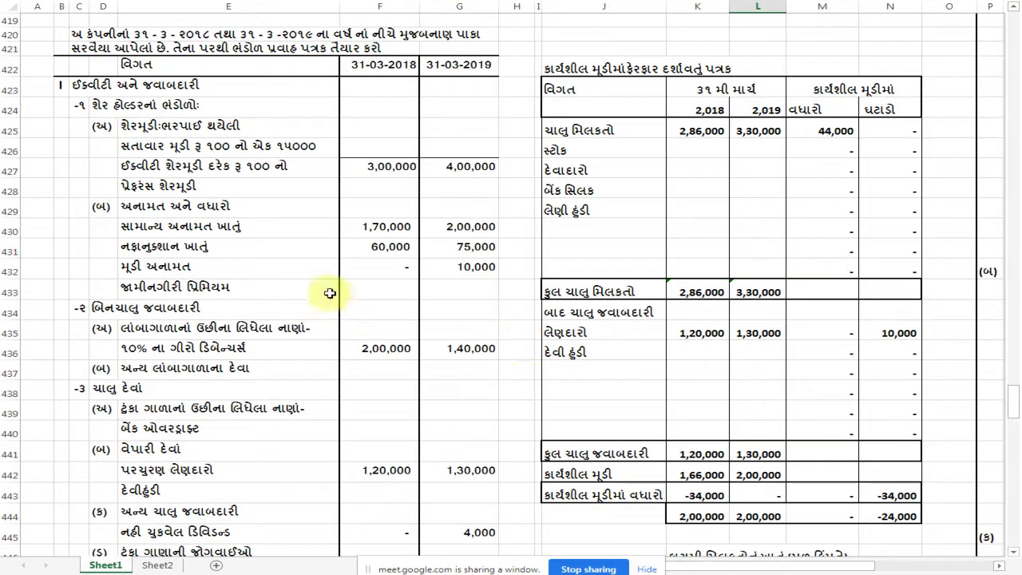
click(484, 227)
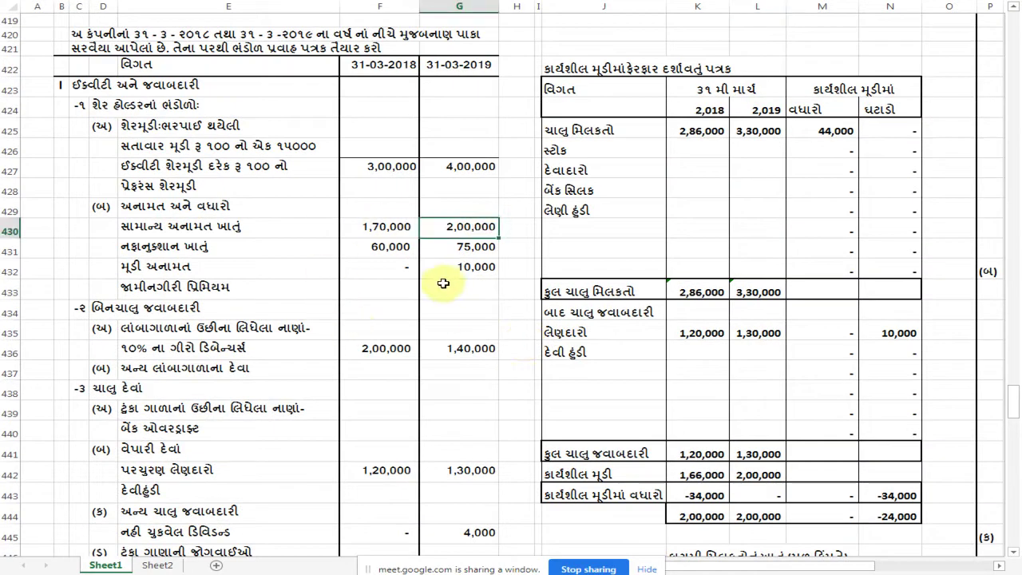
scroll(486, 301, down, 16)
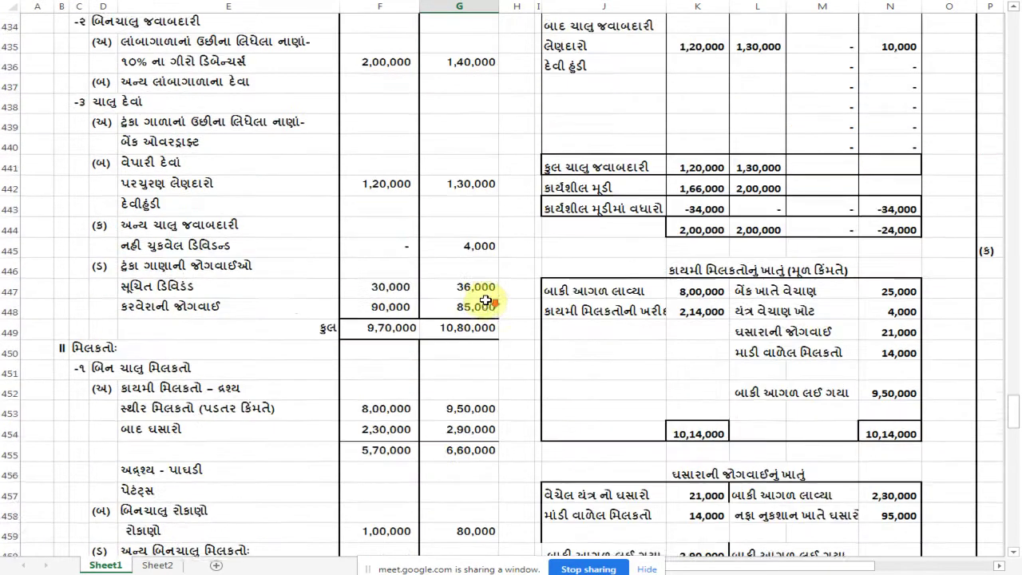
scroll(499, 303, down, 3)
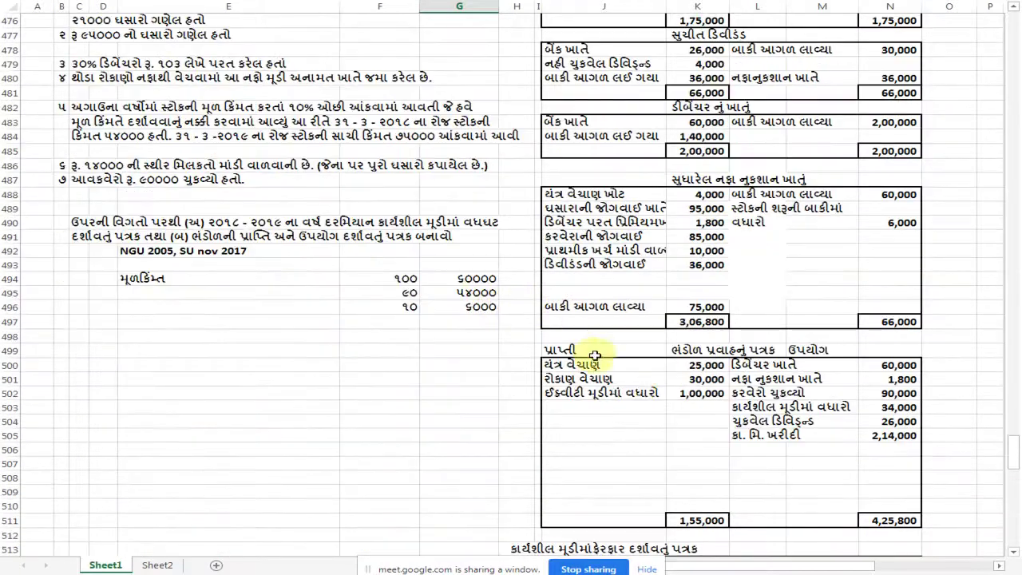
click(575, 274)
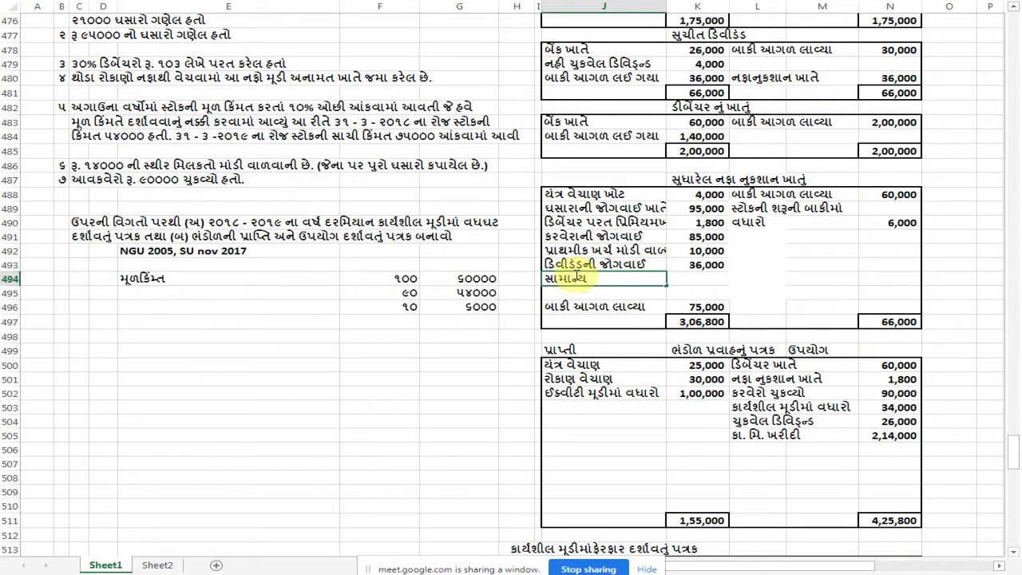
text(સામાન્ય અનામત ખાતે)
key(Tab)
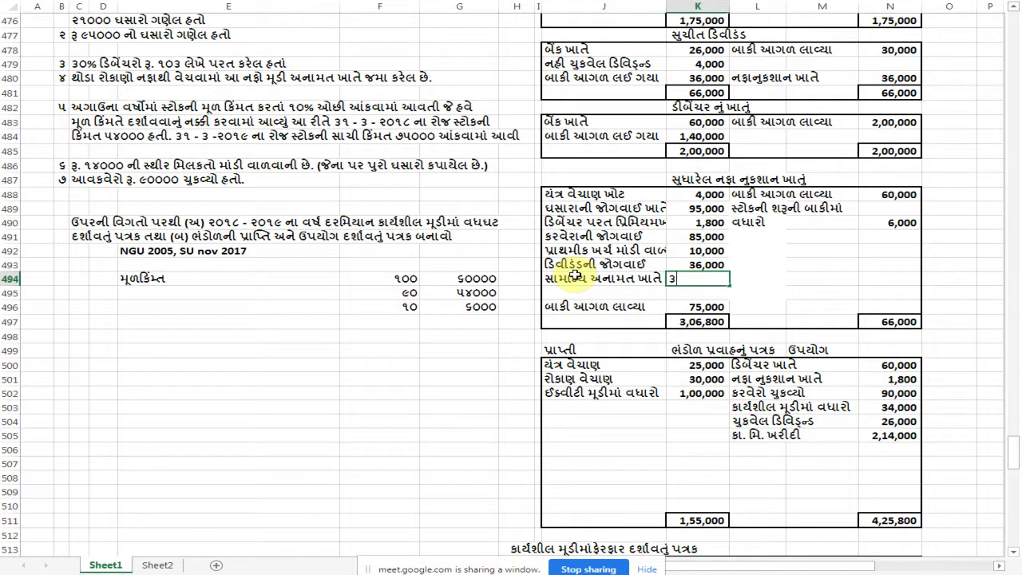
text(30000)
key(Return)
Enter 2,70,800 in N493 as the balancing credit of the adjusted profit and loss account and label it 'સુધારેલ નફો' in L493
scroll(630, 271, down, 1)
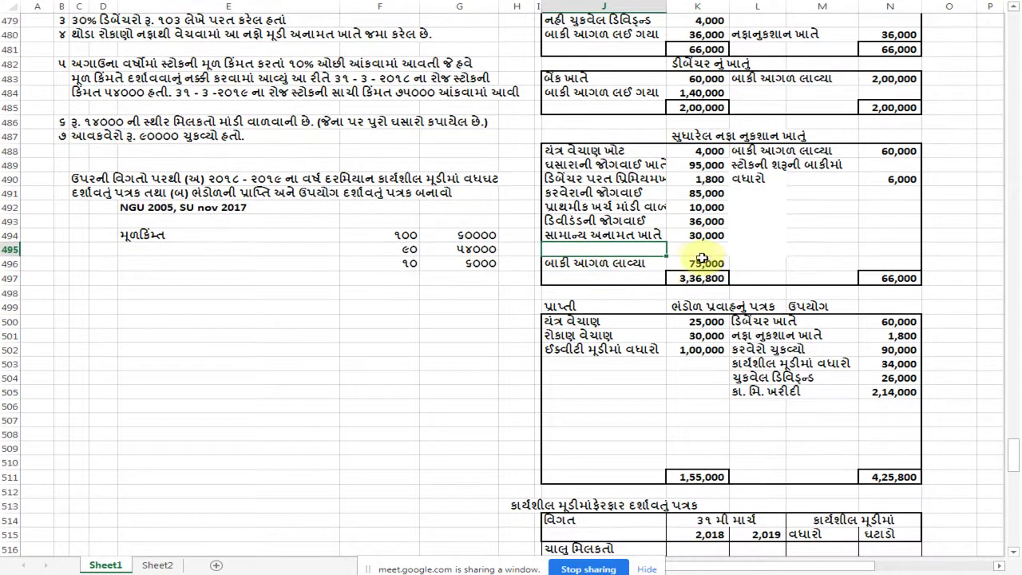
scroll(750, 239, down, 1)
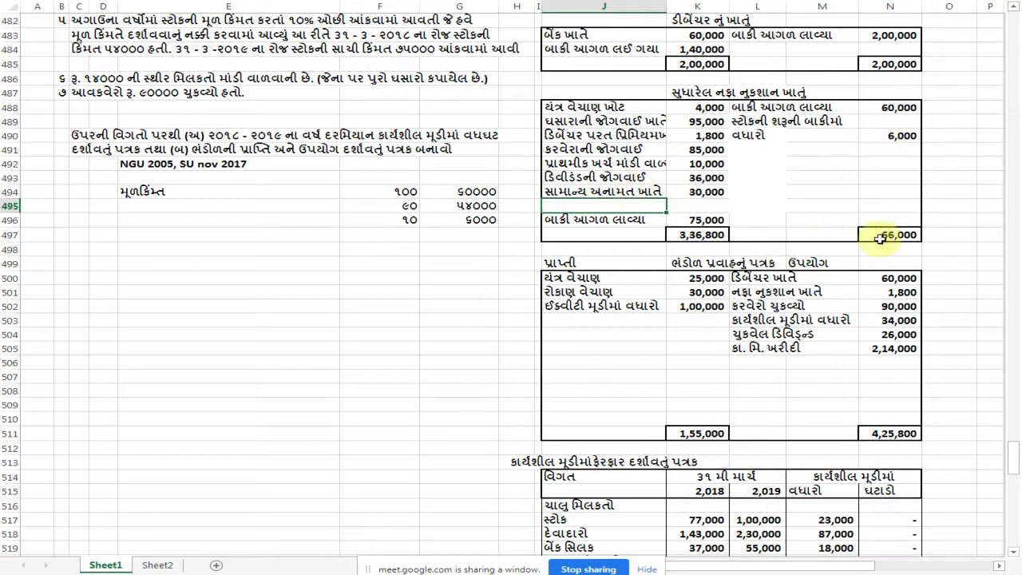
click(891, 195)
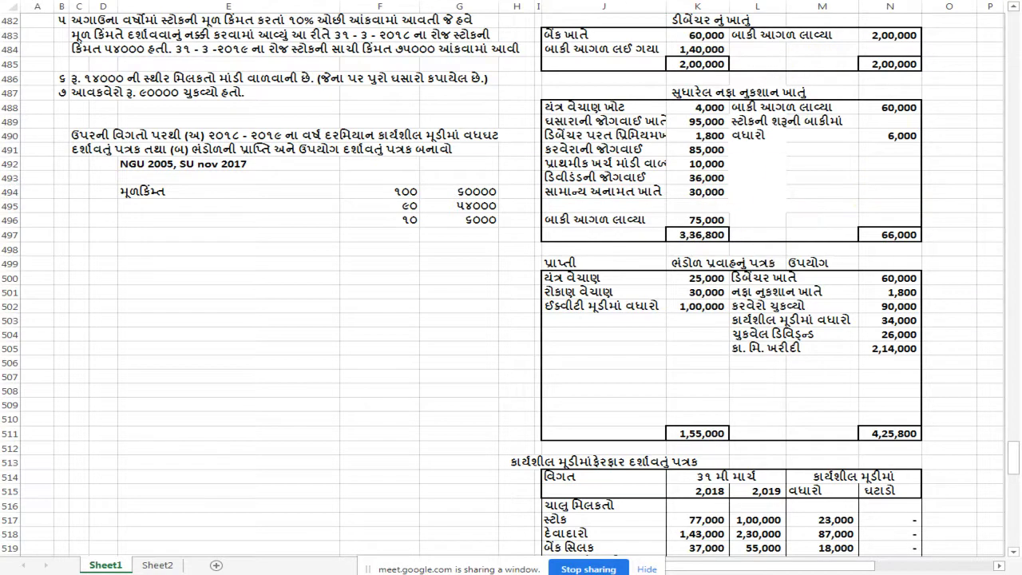
click(910, 193)
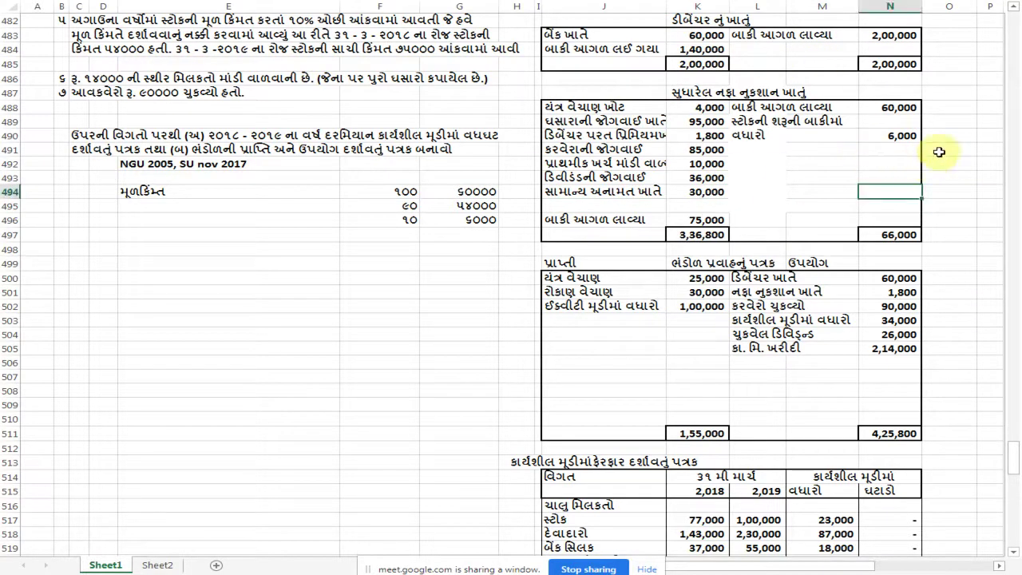
key(Up)
text(૨૭૦૮૦૦)
key(Return)
key(Up)
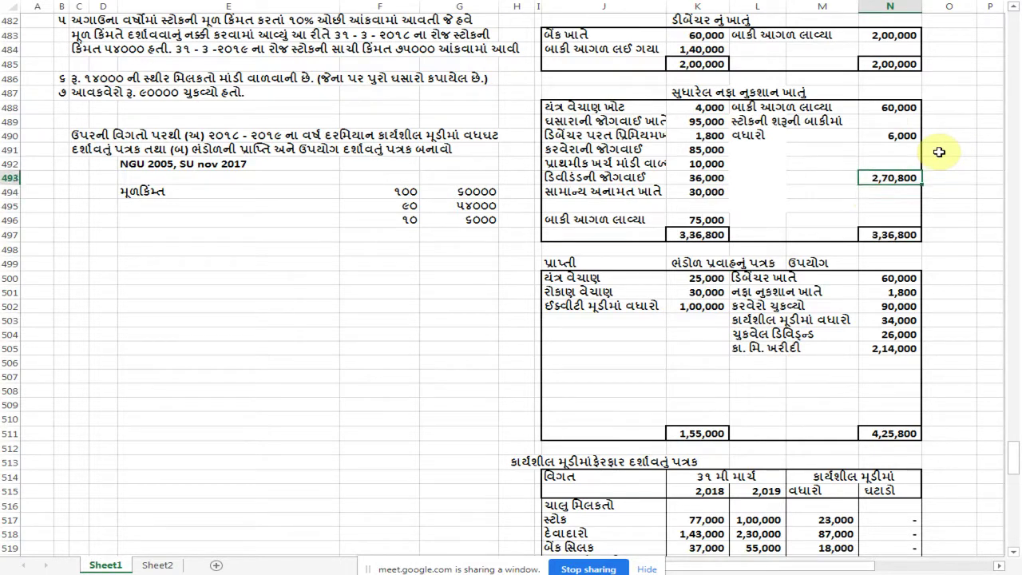
key(Left)
key(Left)
text(ન)
key(BackSpace)
text(સુધારેલ નફો)
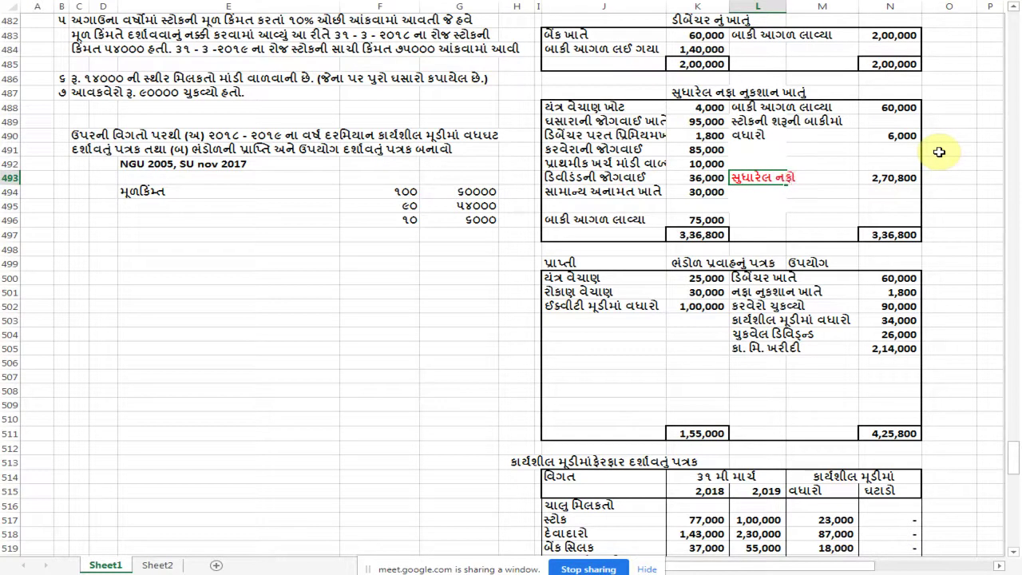
Enter 2,70,800 in K503 on the sources side of the funds flow statement and label it 'સુધારેલો નફો' in J503
click(702, 320)
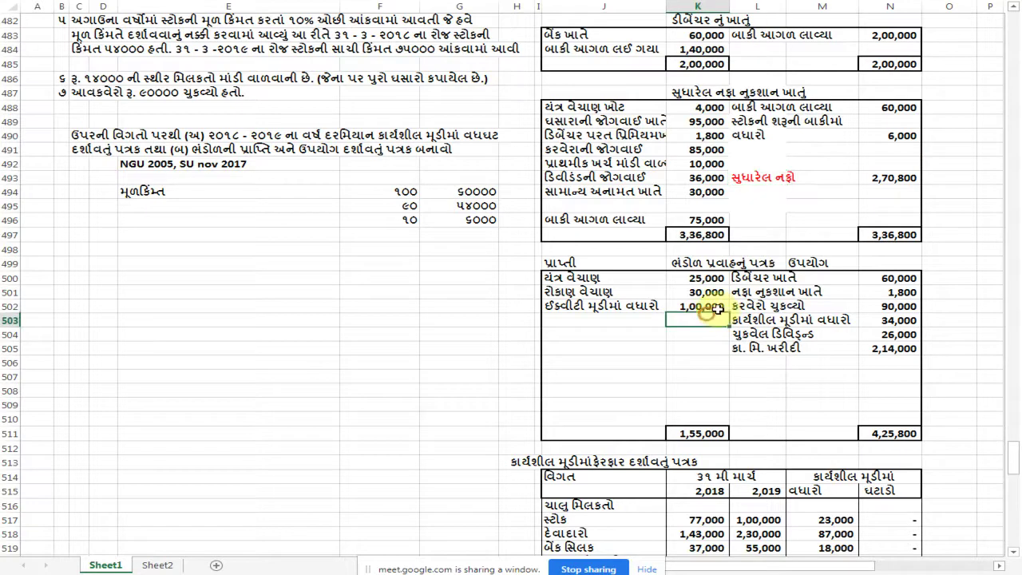
click(819, 177)
click(890, 178)
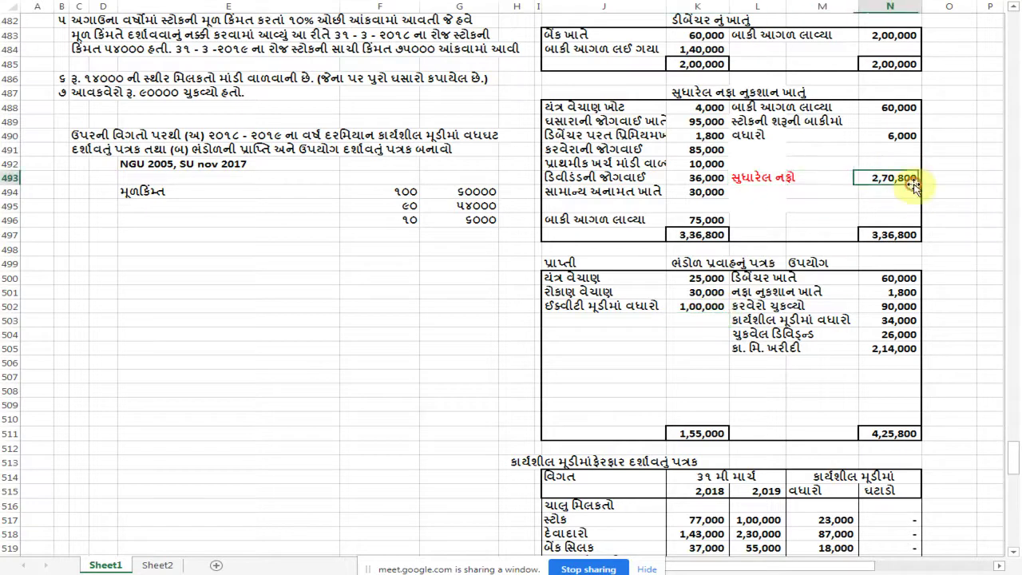
click(688, 316)
text(૨૭૦૮૦૦)
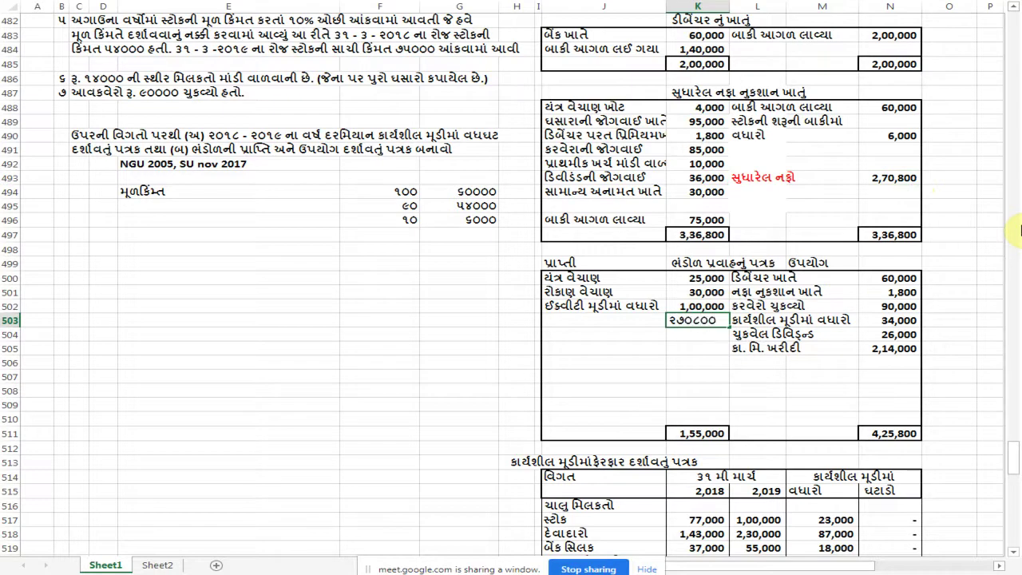
key(Return)
key(Left)
key(Up)
text(સુધારેલો નફો)
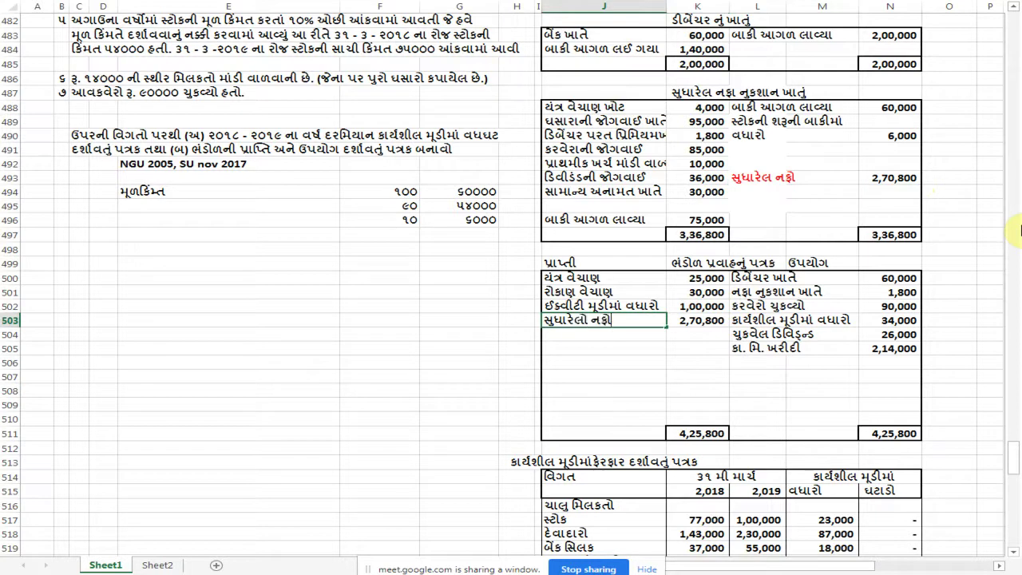
click(714, 363)
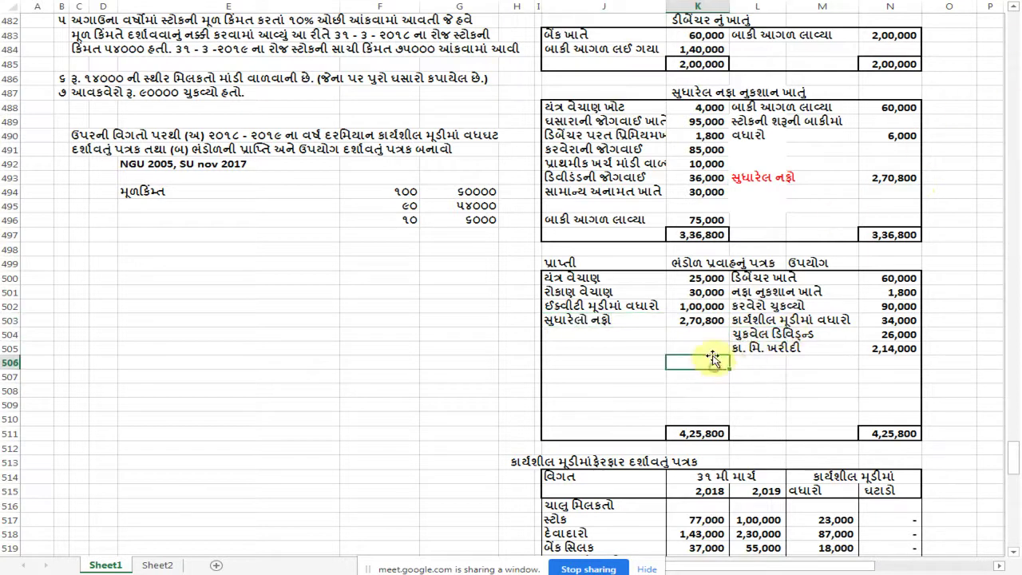
scroll(704, 371, down, 1)
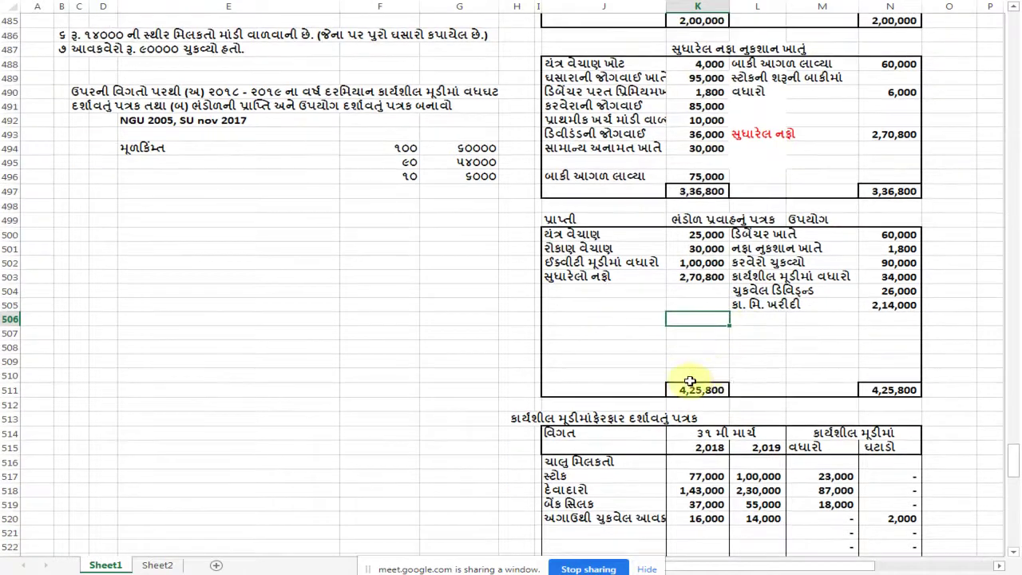
scroll(684, 399, up, 2)
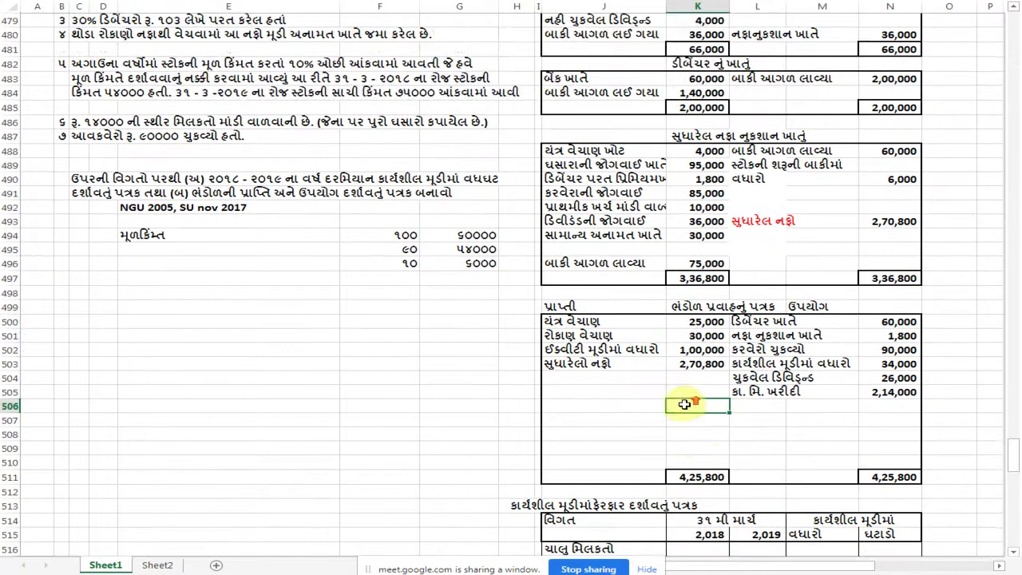
Complete the debenture holders' payment journal entry with 'તે બેંક ખાતે' in E499 and ૬૧૮૦૦ in G499
key(alt+Tab)
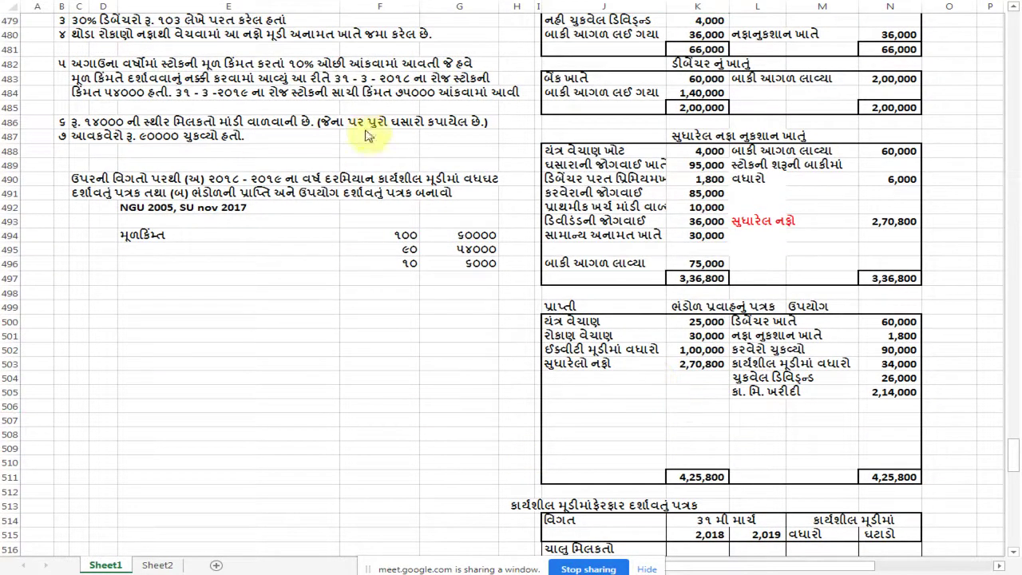
scroll(414, 345, up, 2)
click(423, 394)
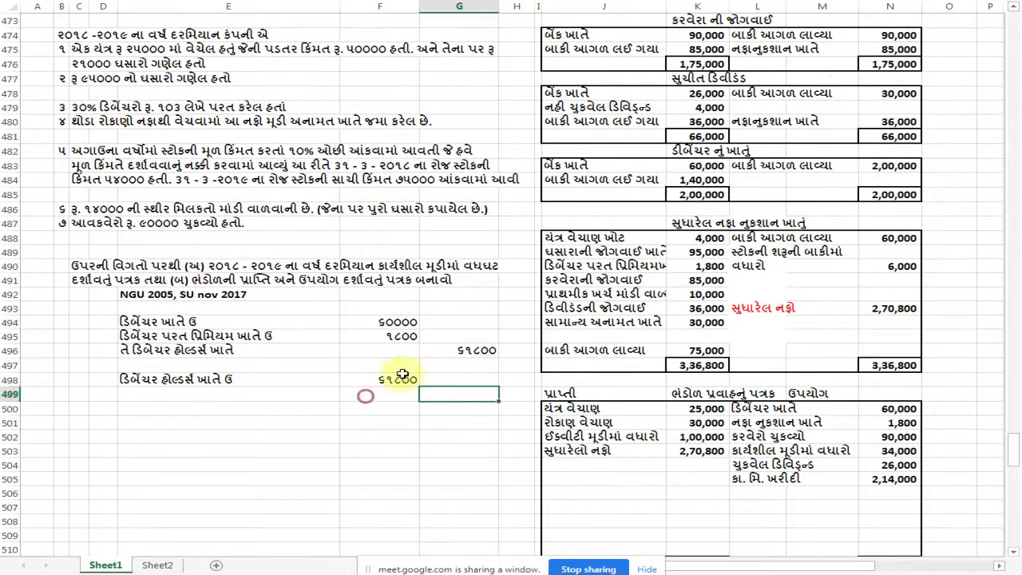
key(Left)
key(Left)
text(તે બ)
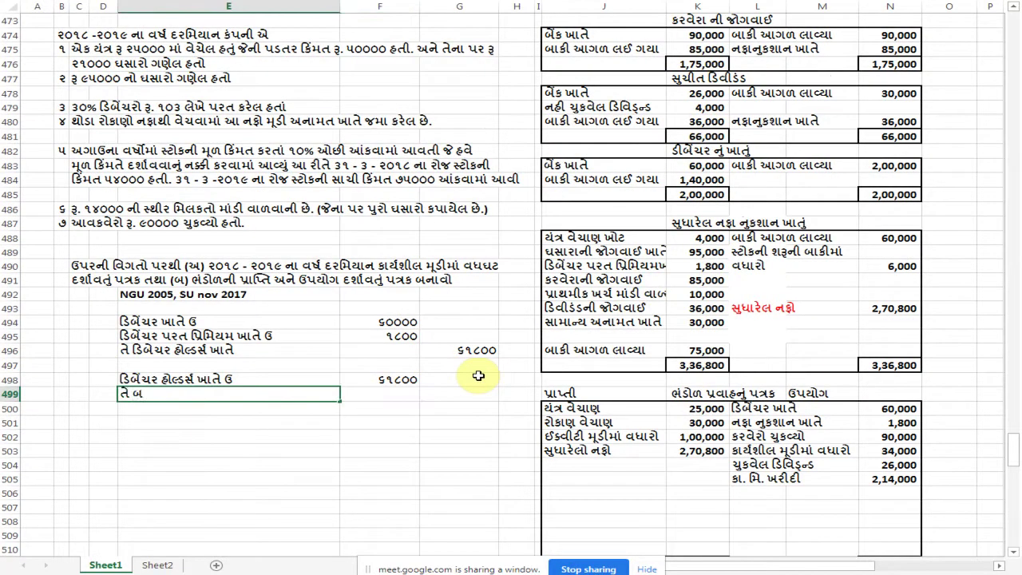
text(ેંક ખાતે)
key(Right)
key(Right)
text(૬૧૮૦૦)
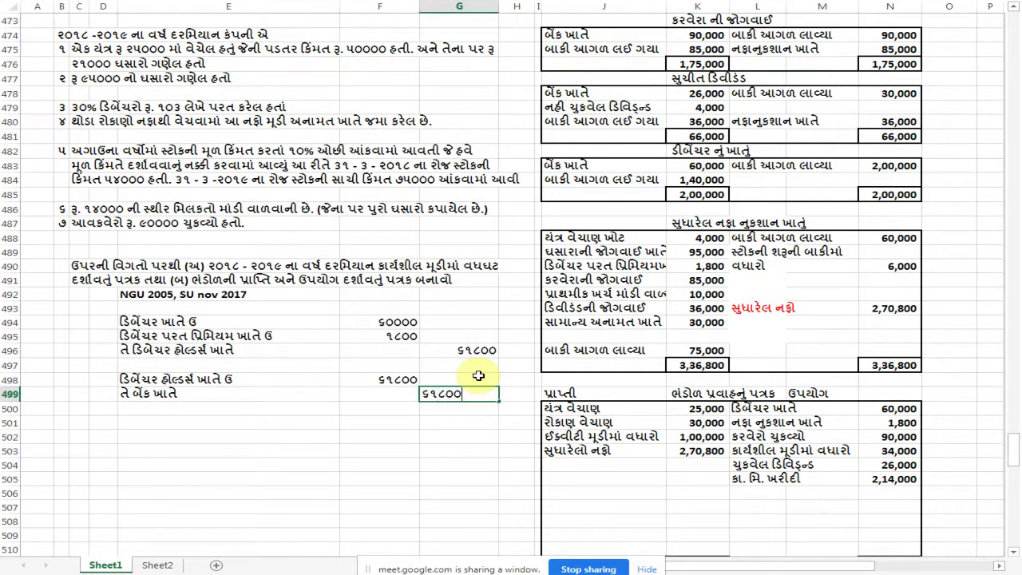
key(Return)
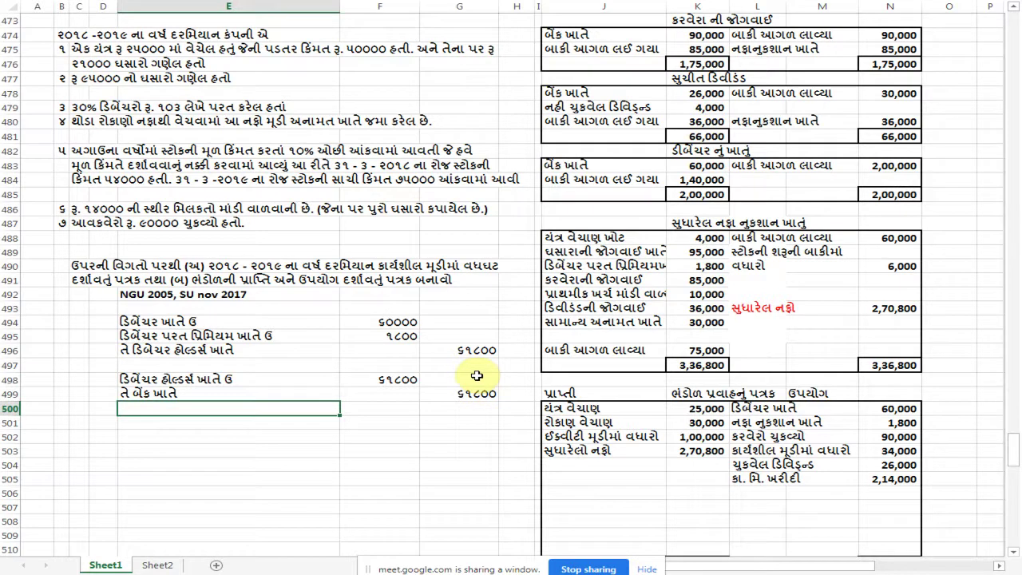
Start the fixed asset write-off journal entry with 'ઘસારાની જોગવાઈ ખાતે ઉ' in E501 and a debit of ૧૪૦૦૦ in F501
scroll(288, 439, down, 1)
click(197, 391)
click(177, 375)
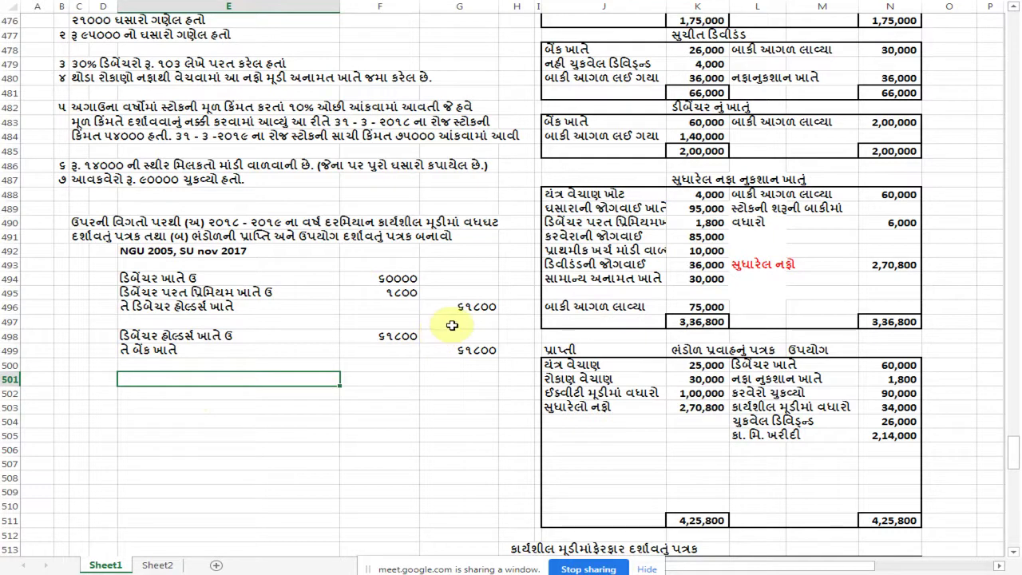
scroll(445, 303, up, 1)
scroll(264, 286, up, 1)
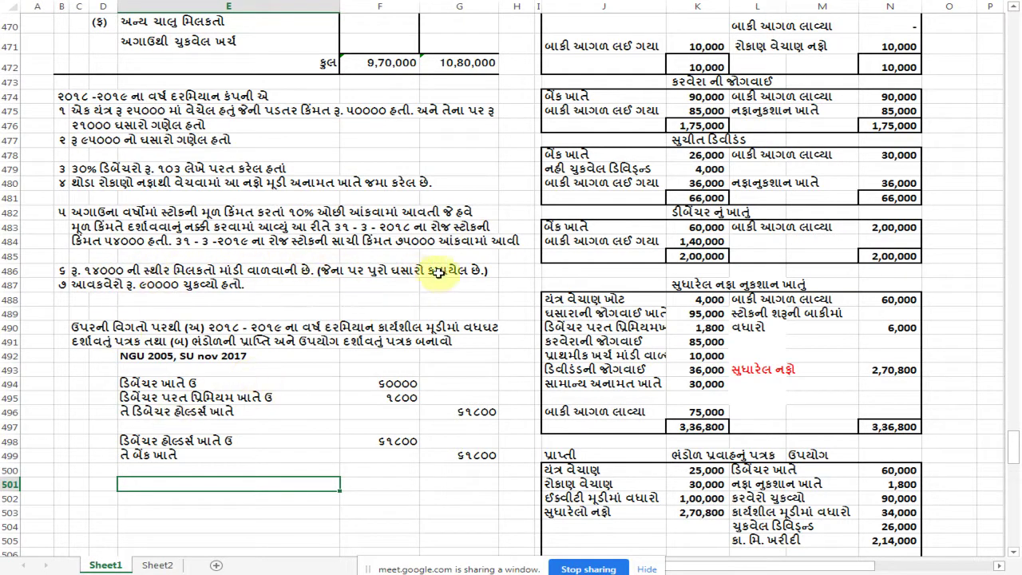
scroll(343, 417, down, 1)
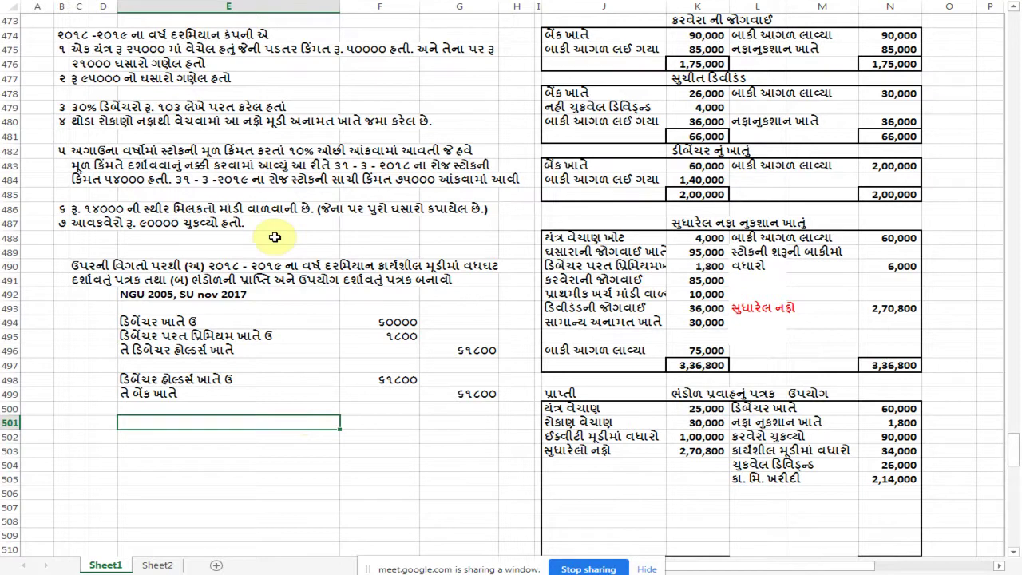
text(ઘસારાની જોગવાઈ ખાતે ઉ)
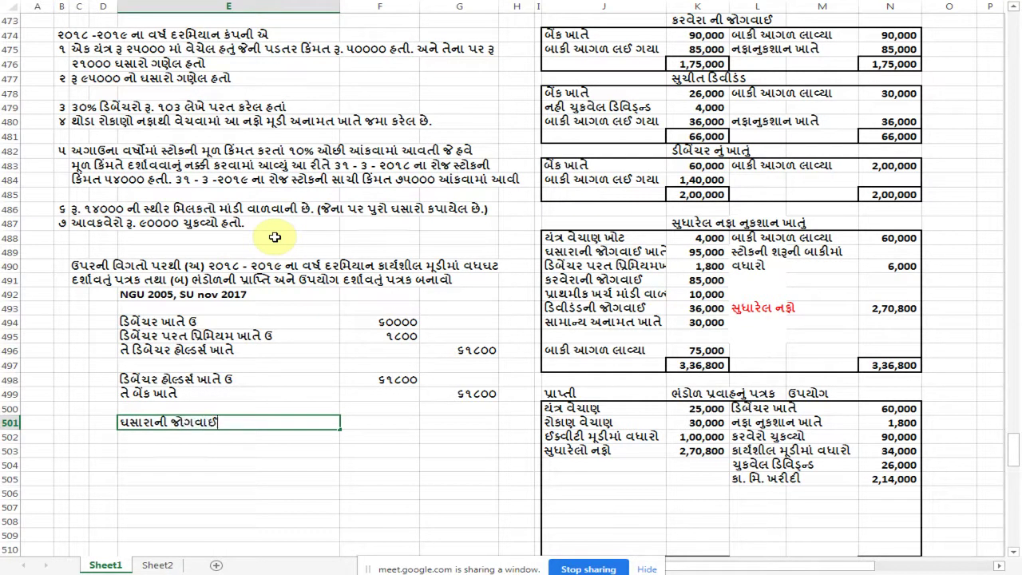
key(Tab)
key(Tab)
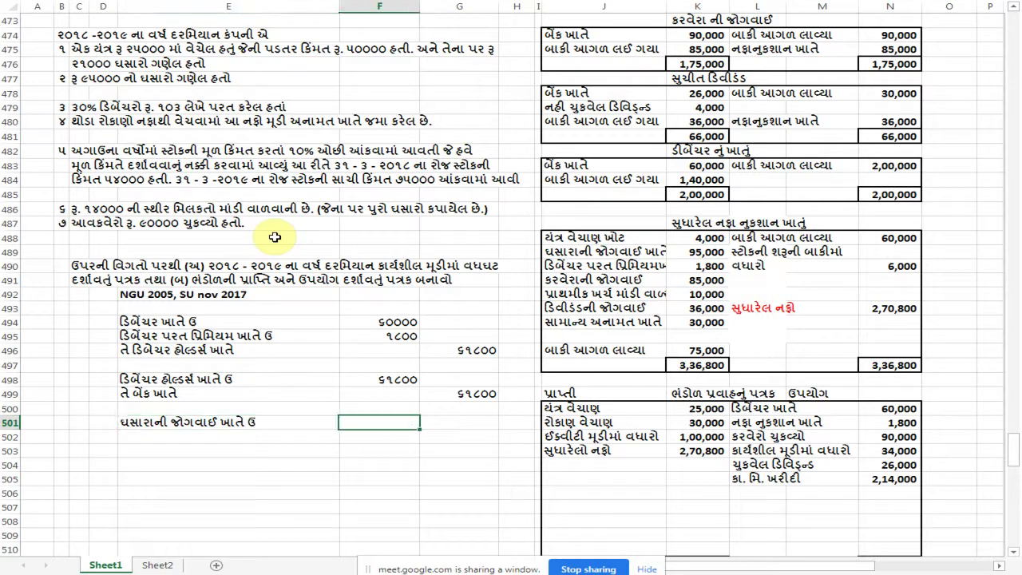
key(shift+Tab)
text(૧૪૦૦૦)
key(Return)
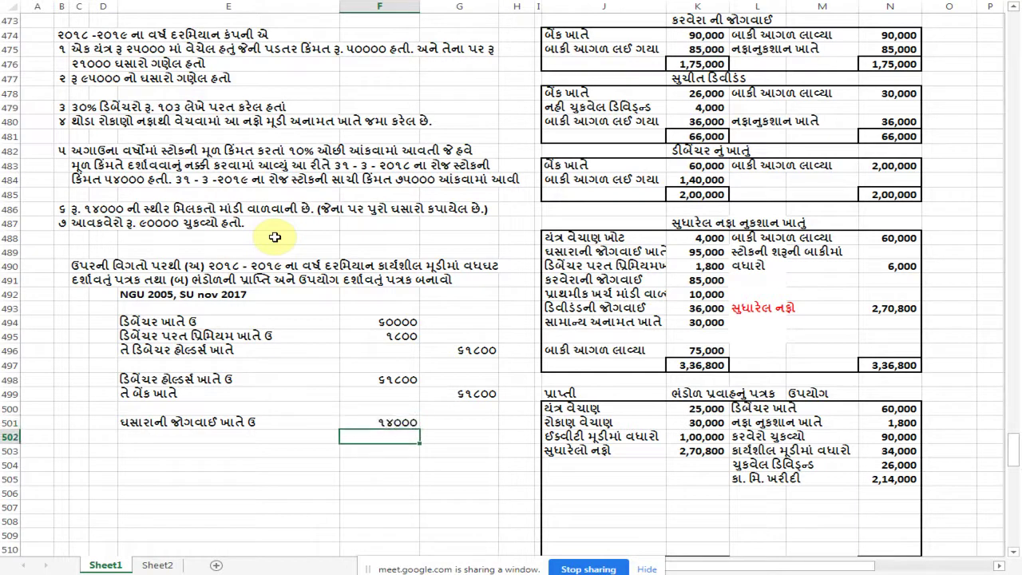
Complete the asset write-off entry with 'તે મિલકત ખાતે' in E502 and a credit of ૧૪૦૦૦ in G502
key(Left)
text(તે મિલકત ખાત)
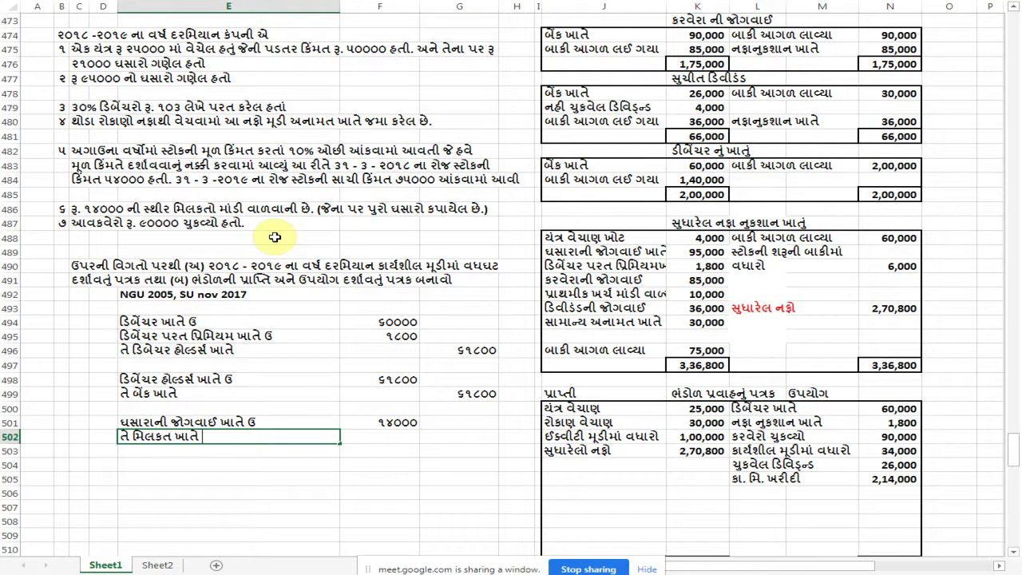
key(Right)
key(Right)
text(૧૪૦૦૦)
key(Return)
key(Left)
key(Left)
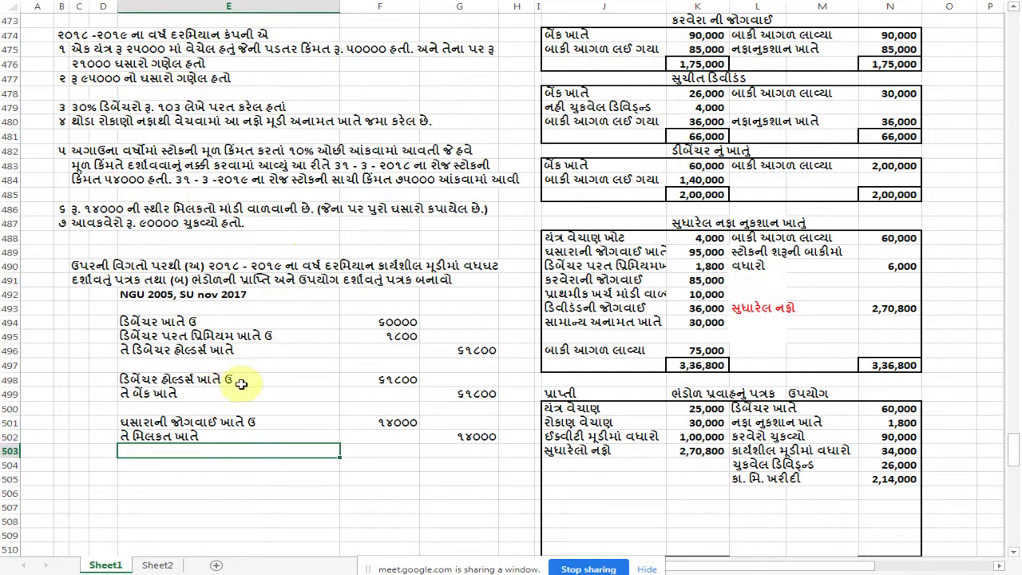
Start the machine sale journal entry with the debit line 'નફા નુકશાન ખાતે ઉ' in E504
click(182, 464)
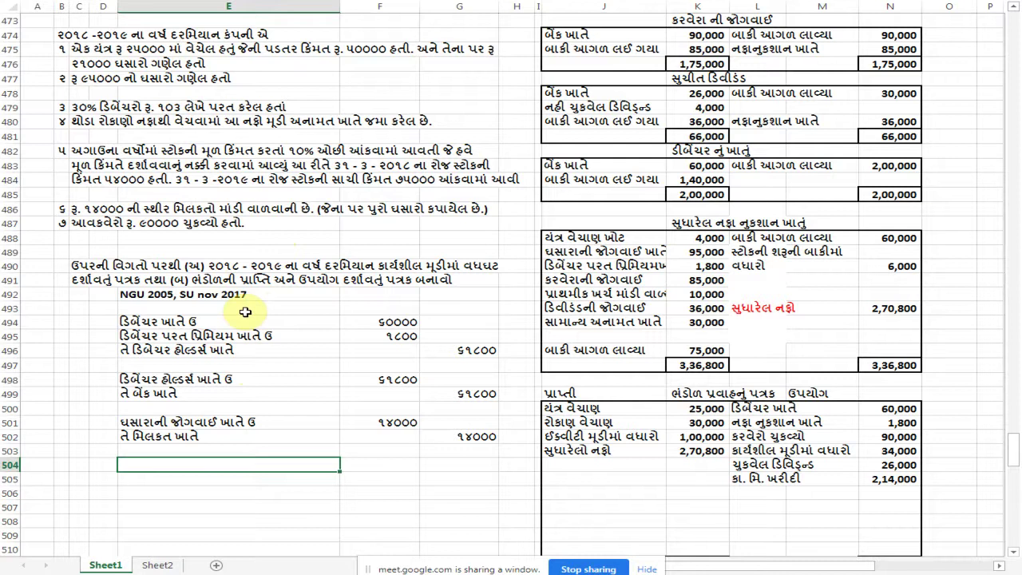
text(નફા નુકશાન ખાતે ઉ)
key(Tab)
key(Tab)
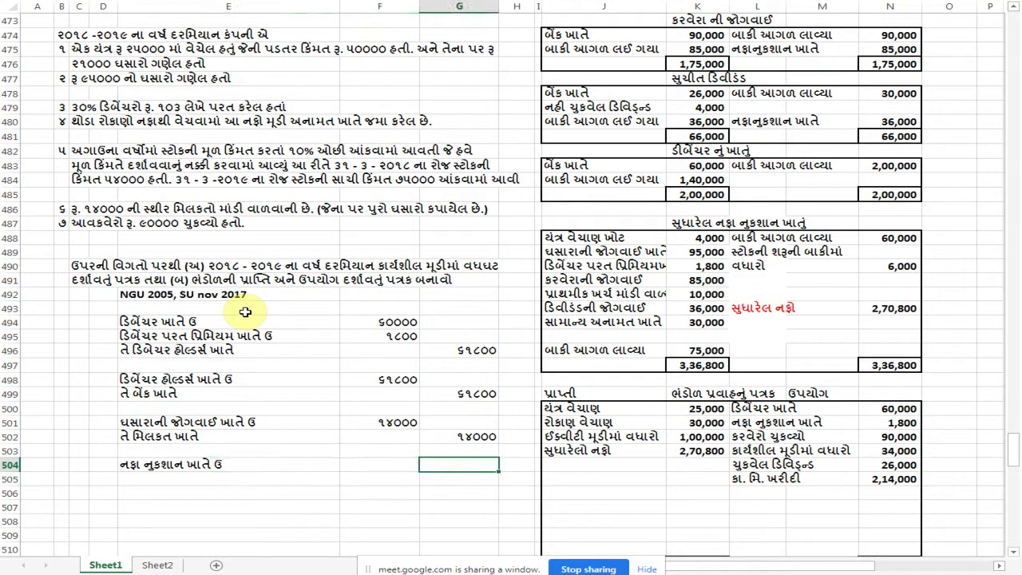
key(shift+Tab)
text(૪૦૦૦)
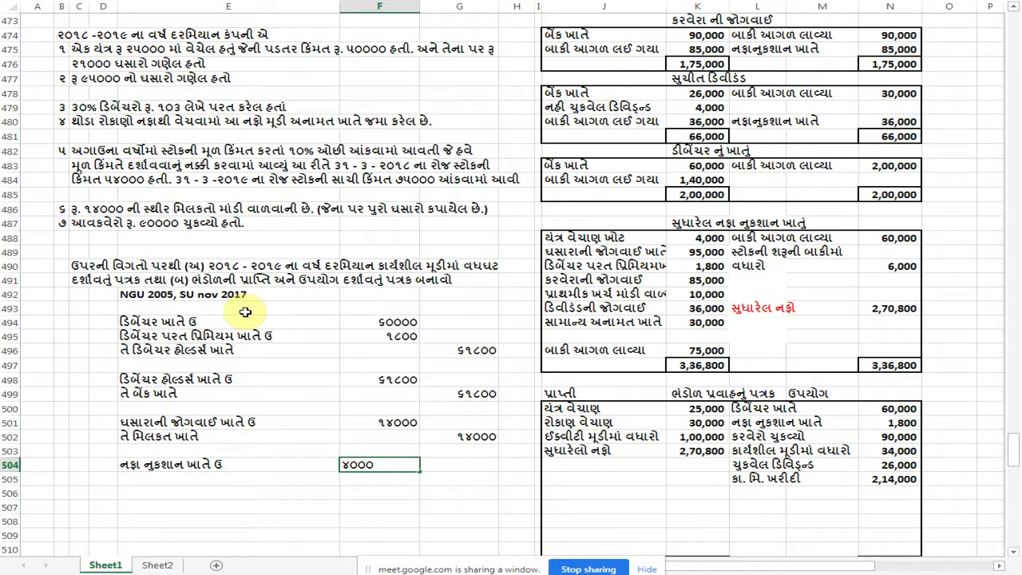
key(Return)
key(Left)
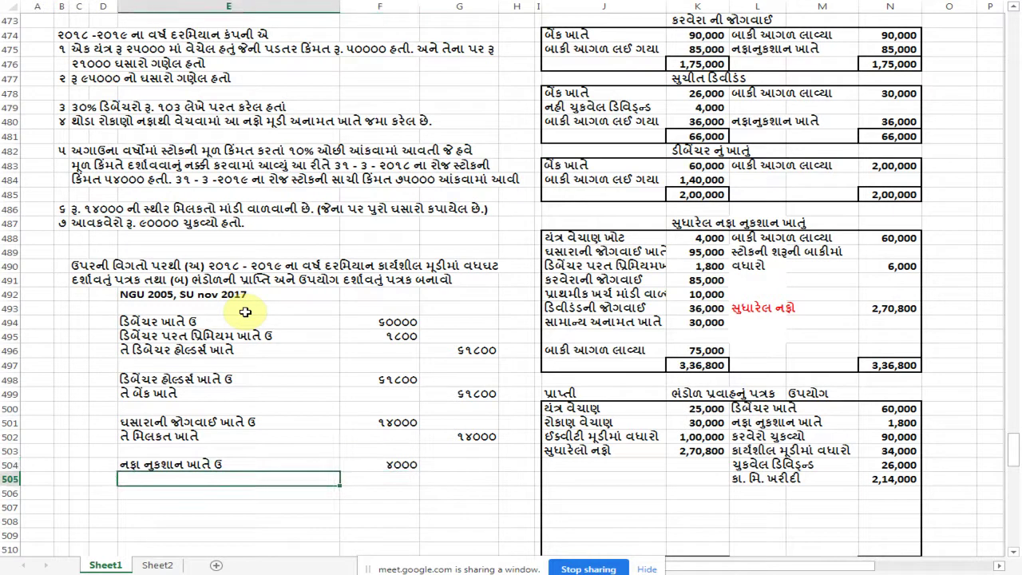
key(Up)
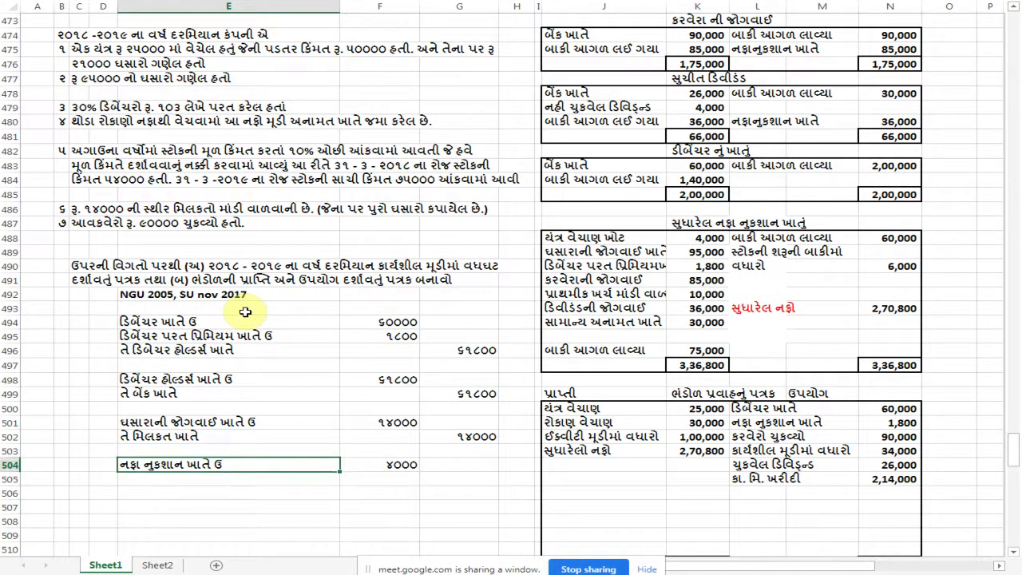
key(ctrl+z)
Add the debit line 'ઘસારા ની જોગવાઈ ખાતે ઉ' in E505 with ૨૧૦૦૦ in F505
key(Left)
key(Down)
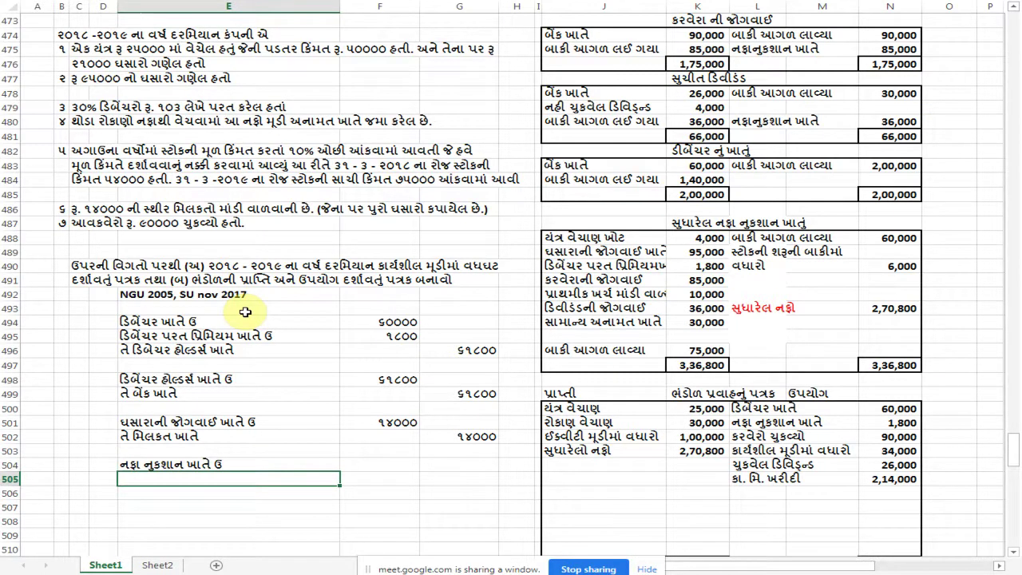
text(ઘસારા ની જોઅગ)
key(BackSpace)
key(BackSpace)
text(ગવાઈ)
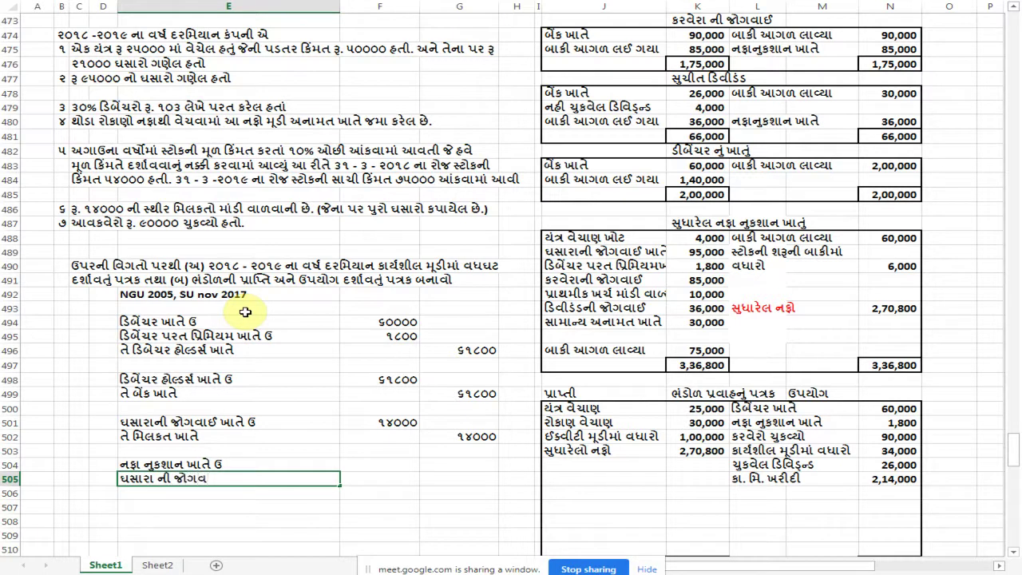
text( ખાતે ઉ)
key(Tab)
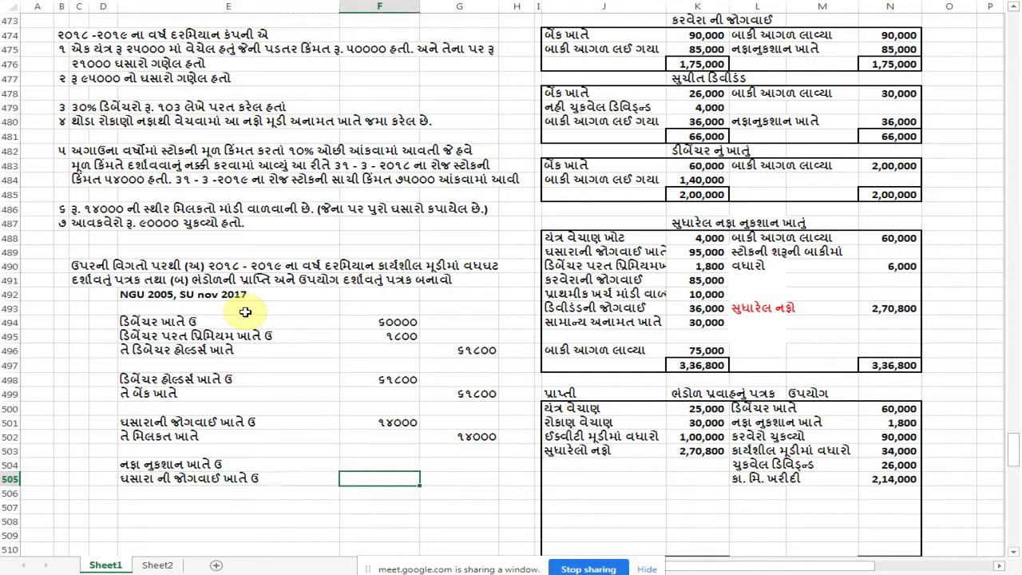
text(૨૧૦૦૦)
key(Return)
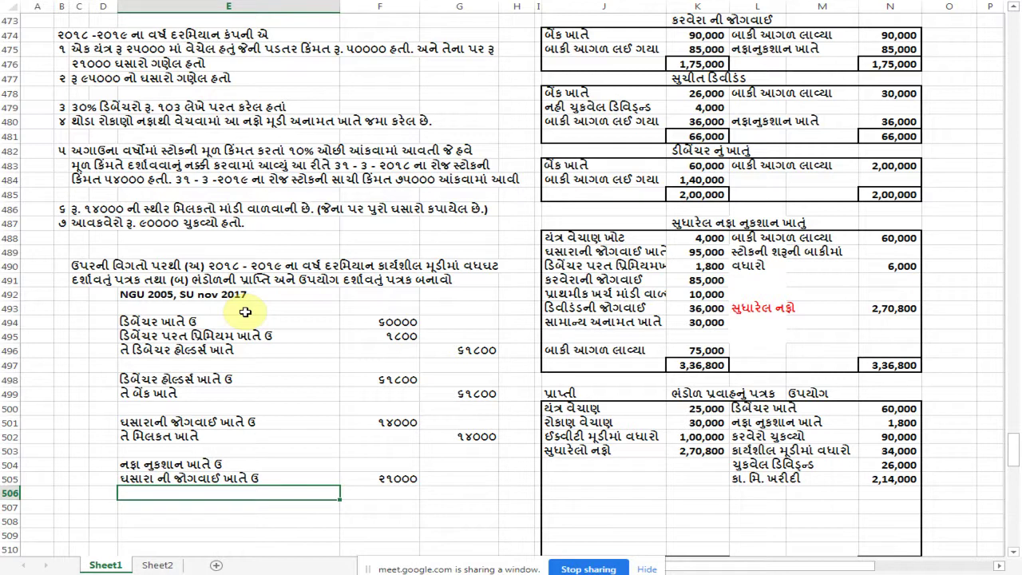
Add the debit line 'બેંક ખાતે ઉ' in E506 with ૨૫૦૦૦ in F506
text(બેંક ખાતે ઉ)
key(Tab)
key(Tab)
key(Left)
text(૨૫૦૦૦)
key(Return)
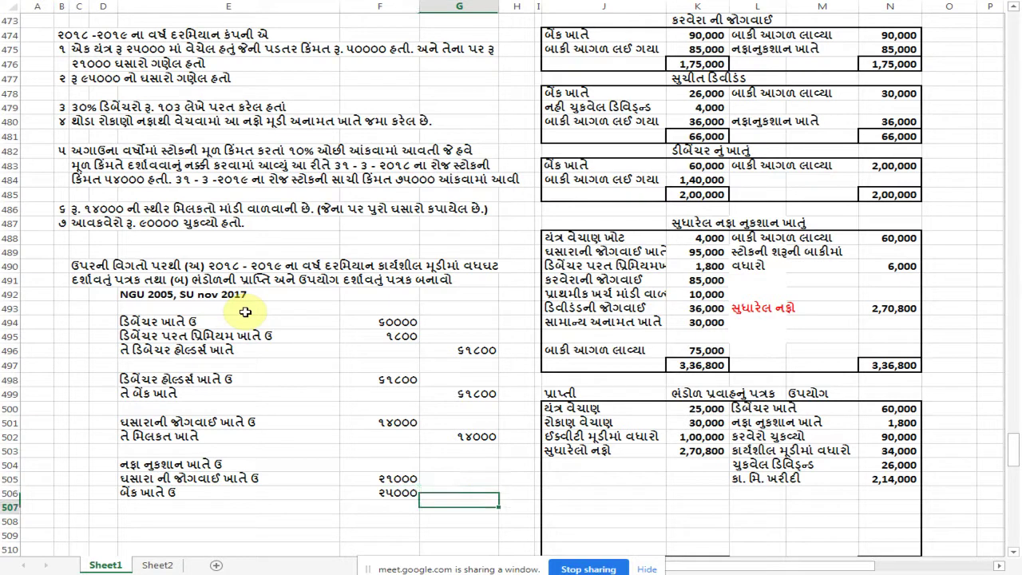
Add the credit line 'તે મિલકત ખાતે' in E507 with ૫૦૦૦૦ in G507 to the machine sale entry
key(Left)
text(ત)
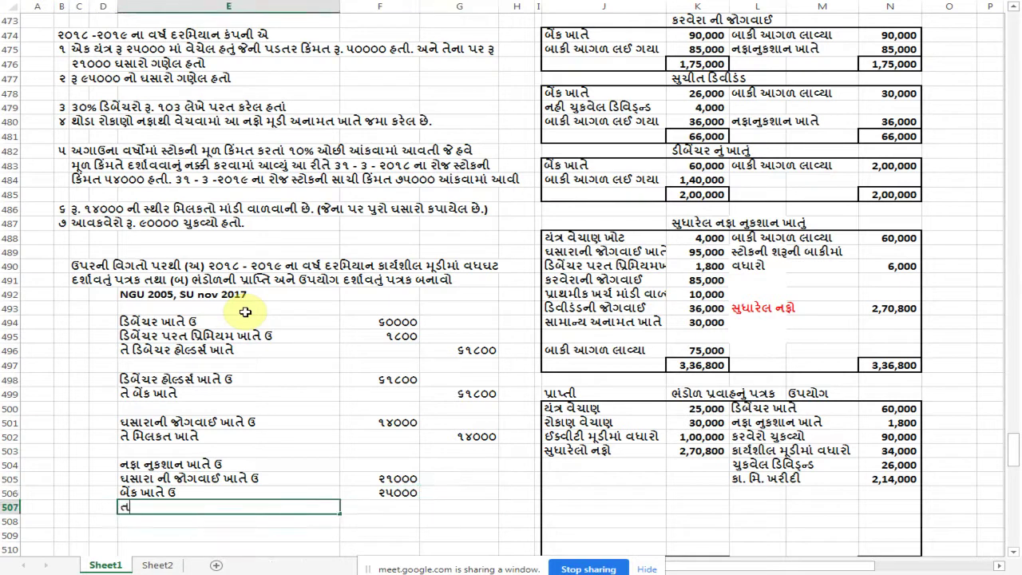
text(ે મિલકત ખાતે)
key(Tab)
key(Tab)
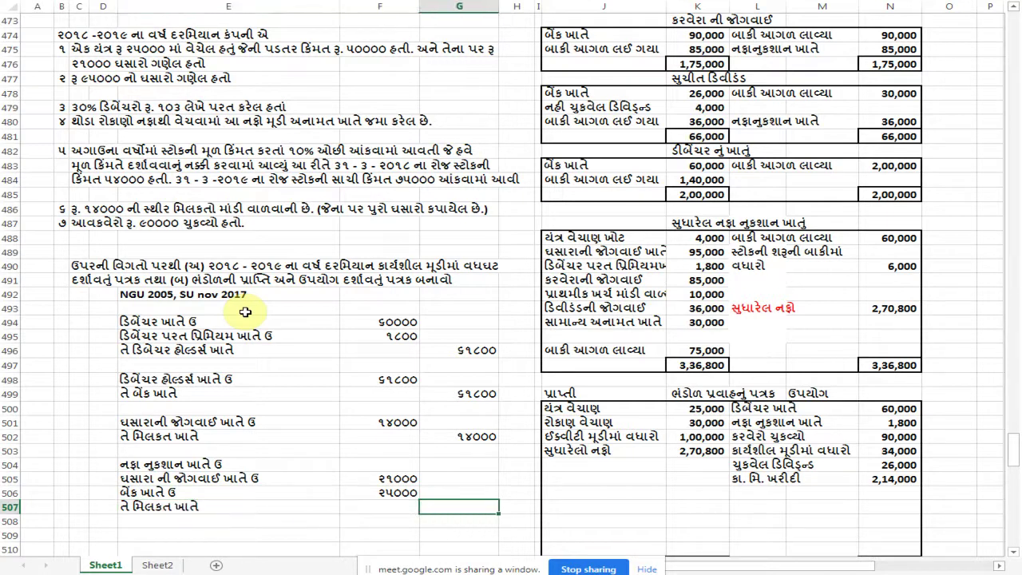
text(૫૦૦૦૦)
key(Return)
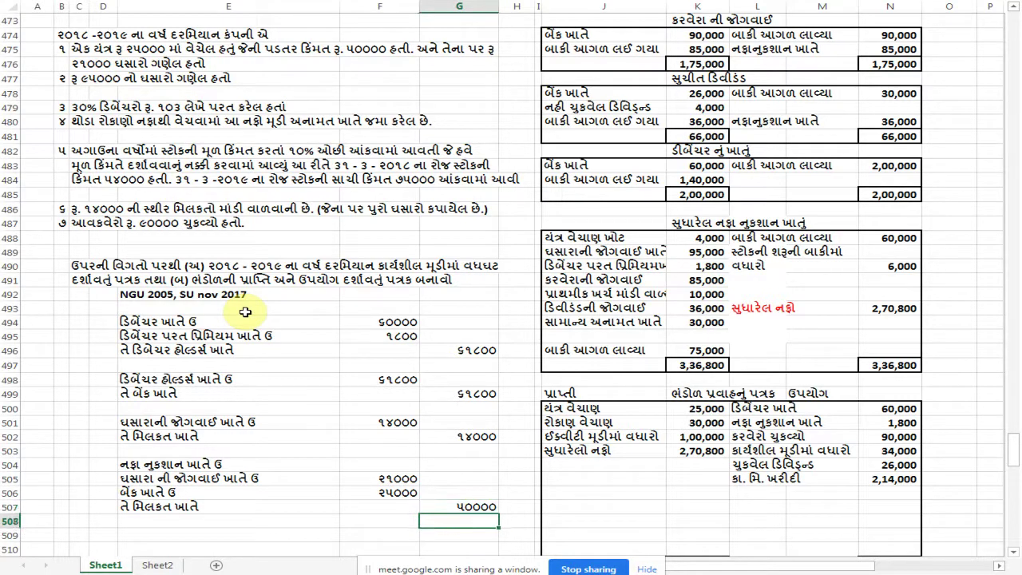
Enter ૪૦૦૦ in F504 as the profit and loss debit amount of the machine sale entry
key(Left)
key(Up)
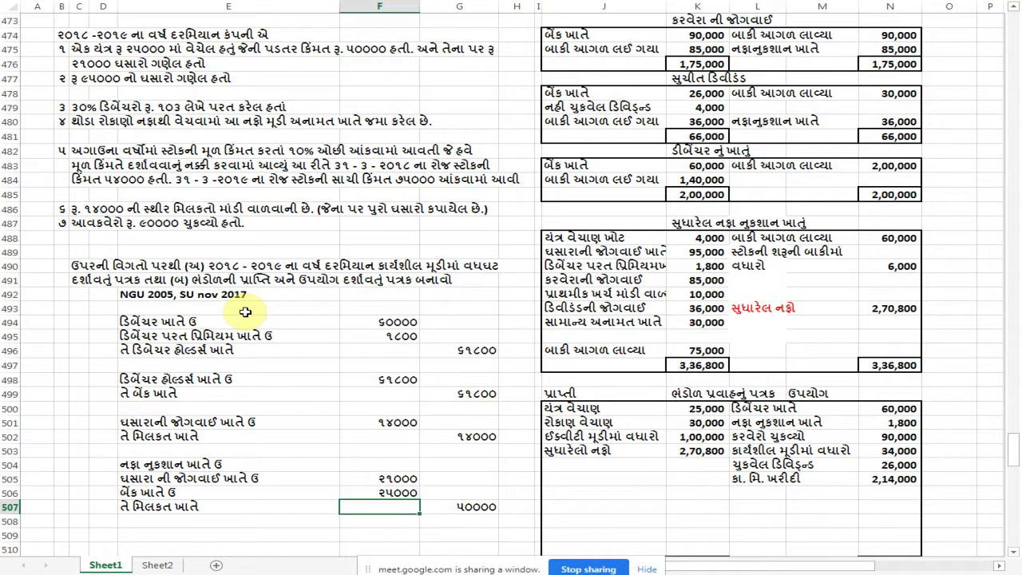
key(Up)
key(Up)
key(Up)
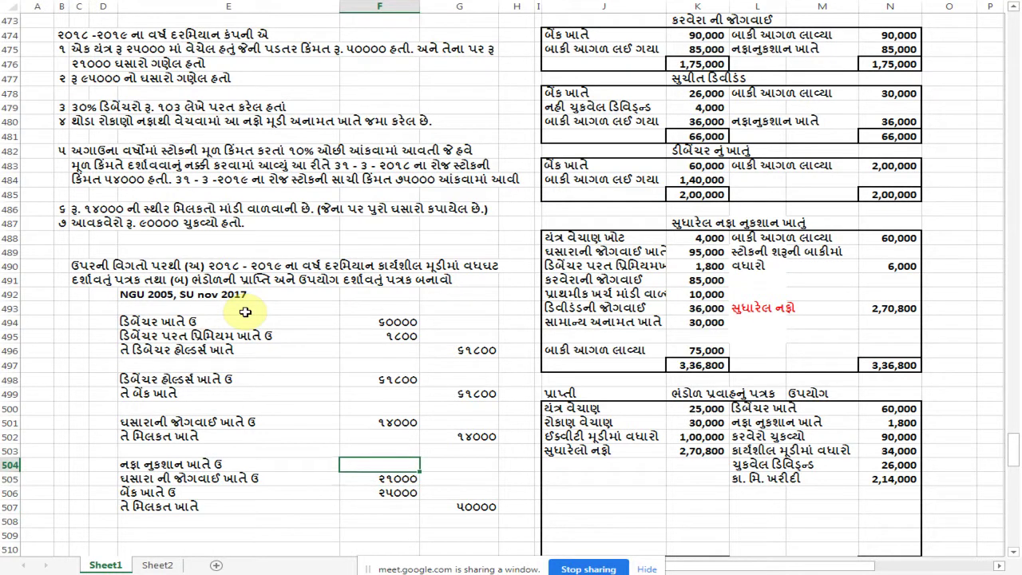
text(૪૦૦૦)
key(Return)
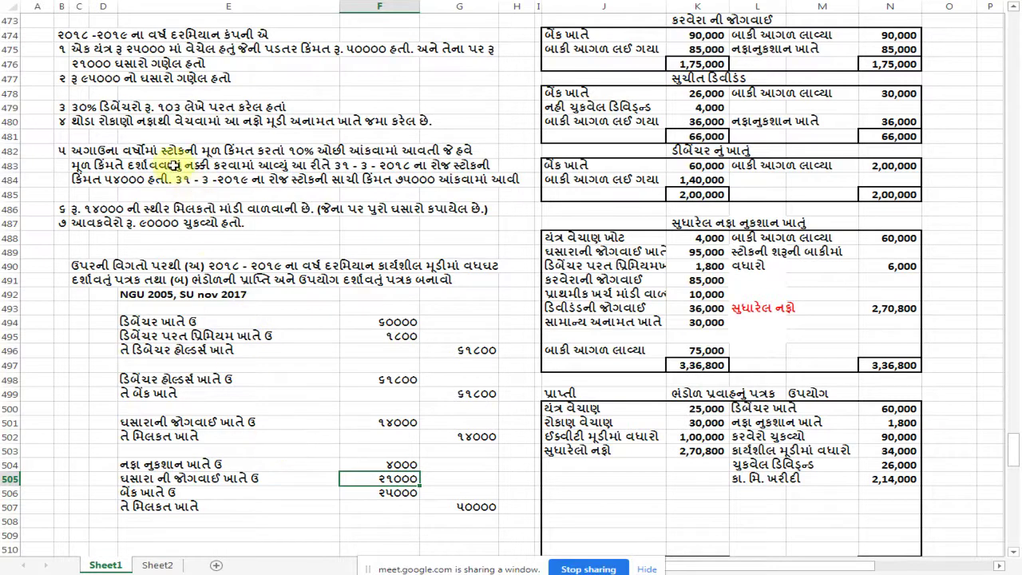
Review the machine sale entry's debit and credit amounts in rows 504 to 507 against the problem's notes
scroll(182, 169, up, 1)
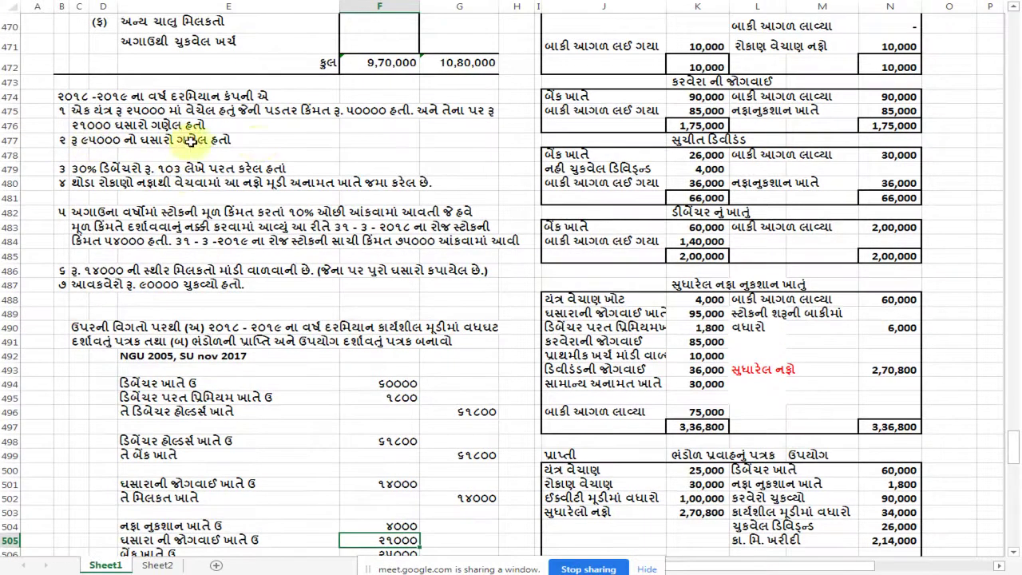
scroll(261, 191, down, 1)
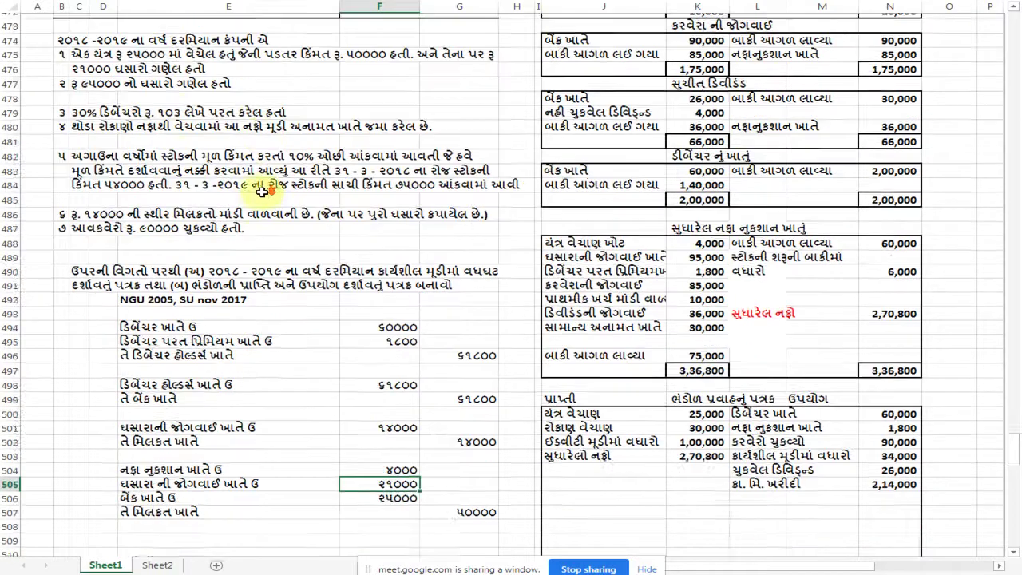
scroll(264, 192, down, 1)
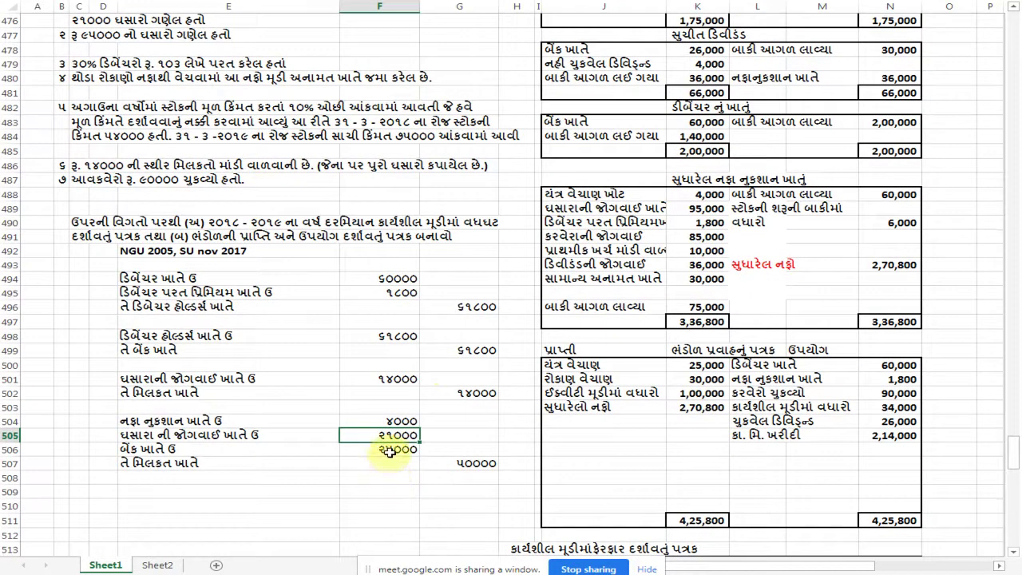
click(473, 463)
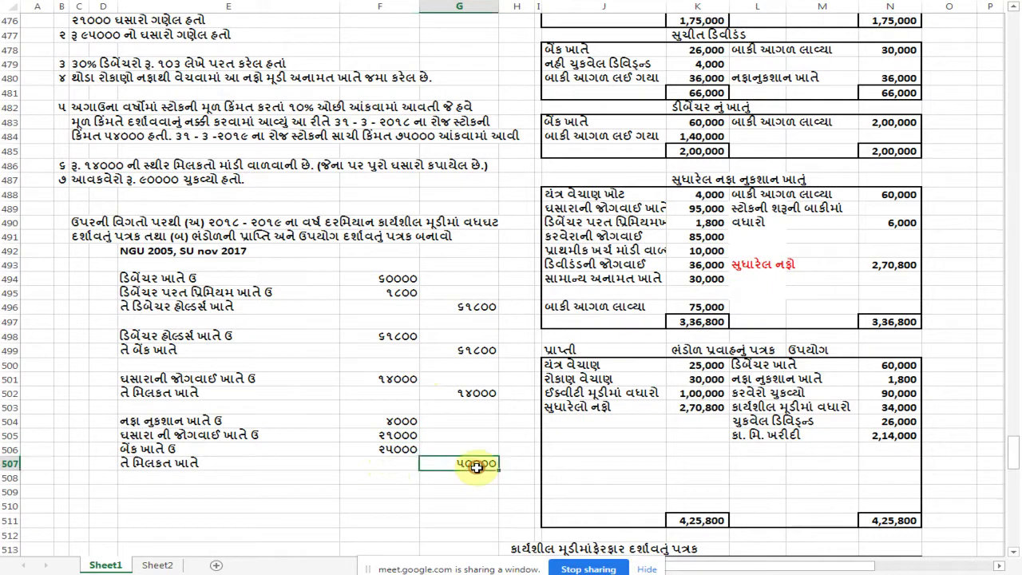
click(388, 446)
click(395, 436)
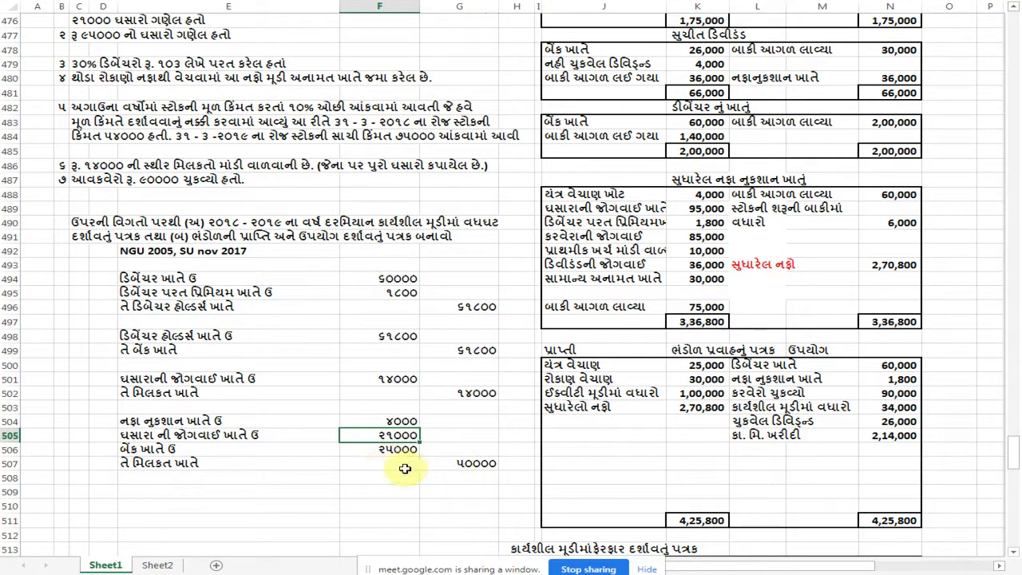
click(467, 464)
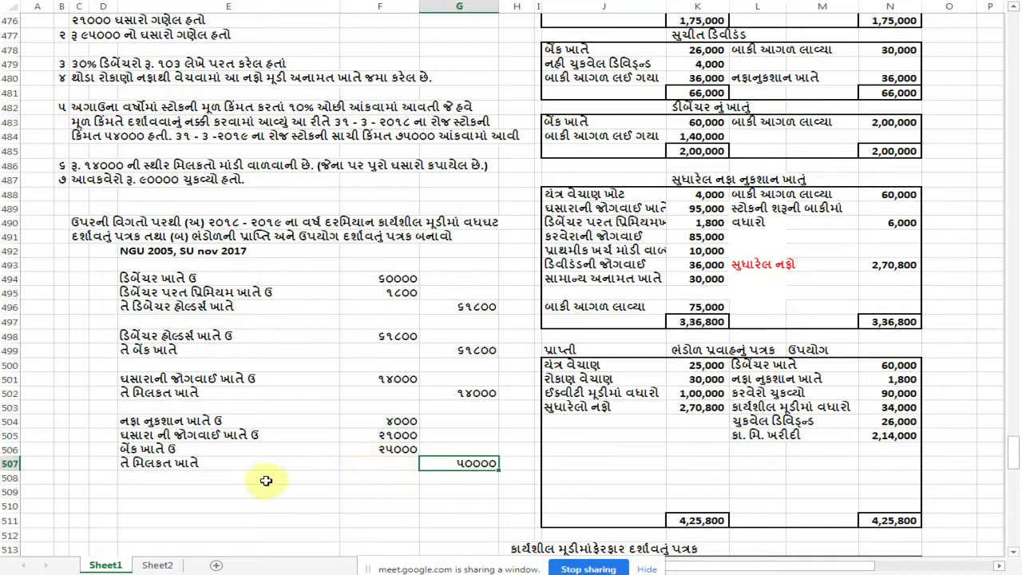
click(385, 436)
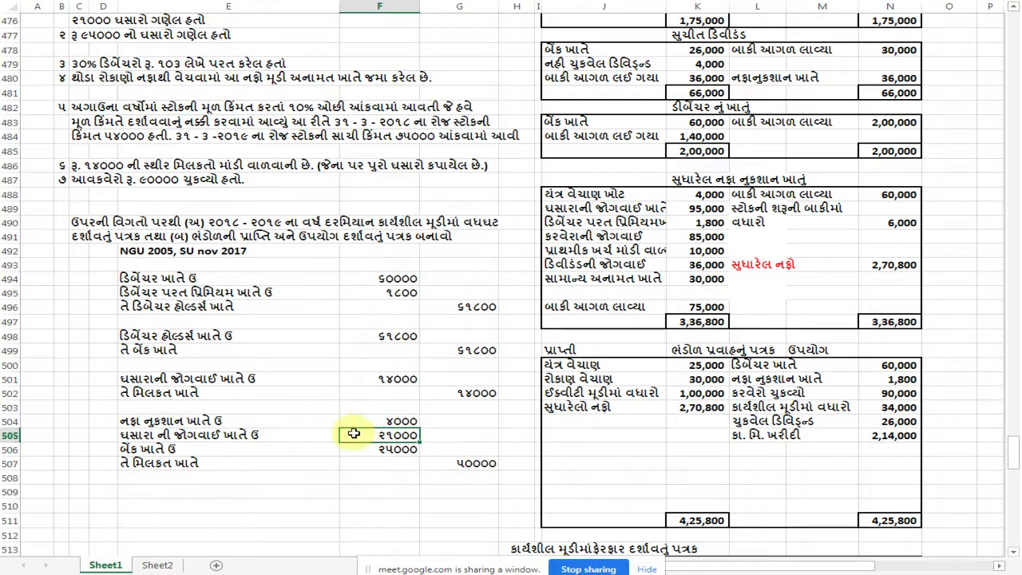
click(381, 449)
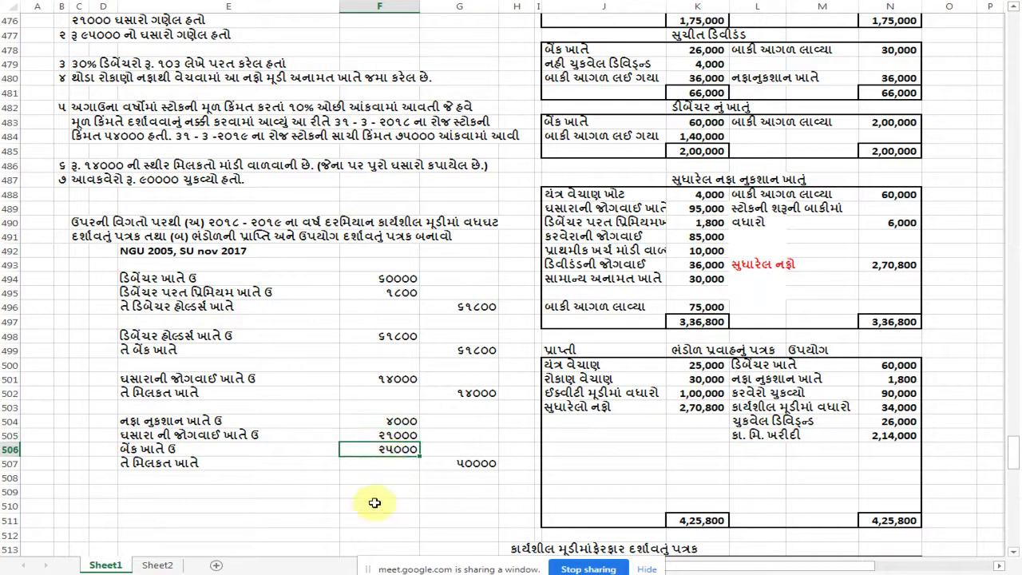
Start the proposed dividend journal entry with the debit line 'સુચીત ડિવીડ્ન્ડ ખાએ ઉ' in E509 and ૩૦૦૦૦ in F509
scroll(162, 471, up, 1)
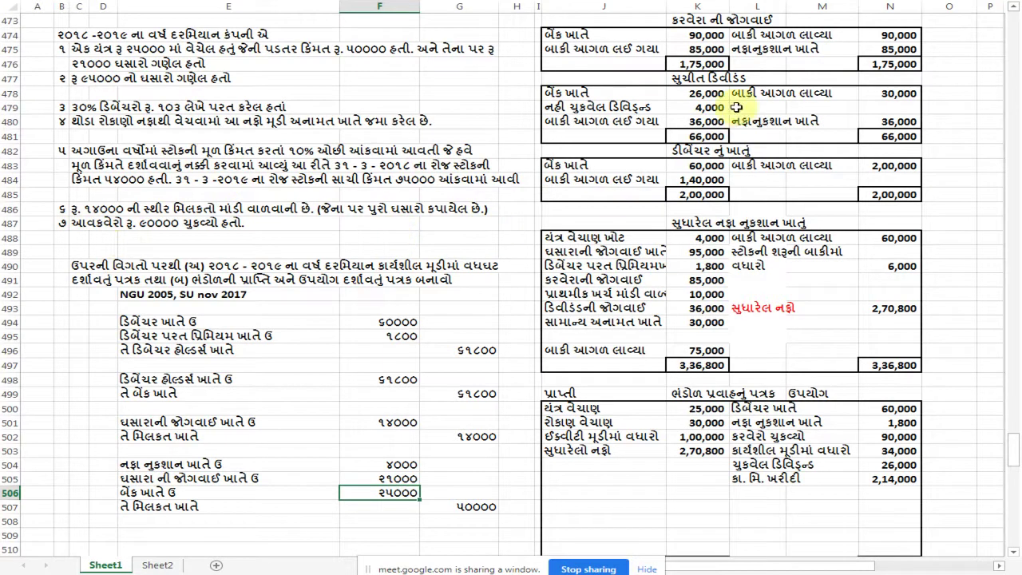
scroll(698, 115, up, 1)
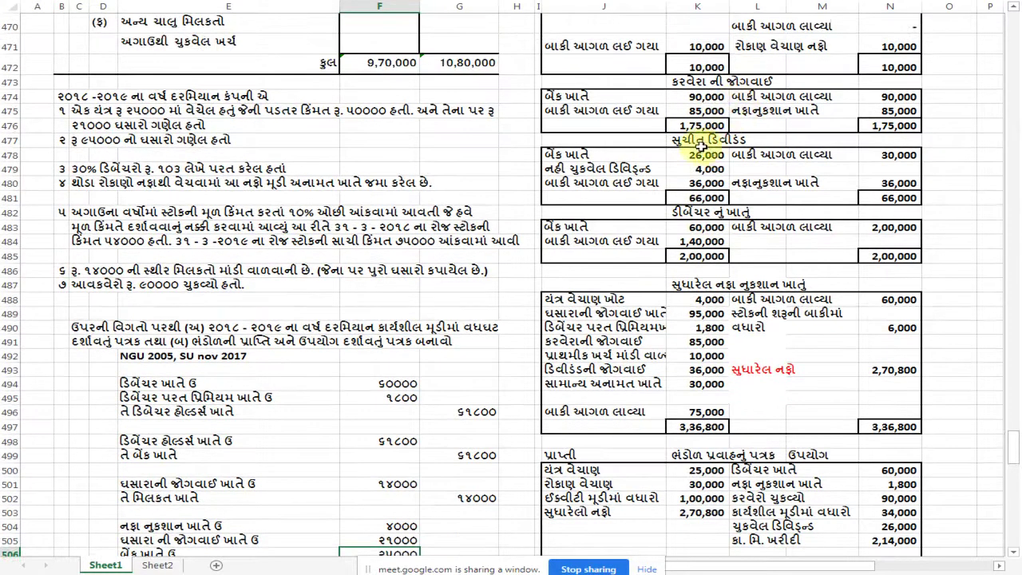
scroll(717, 142, down, 1)
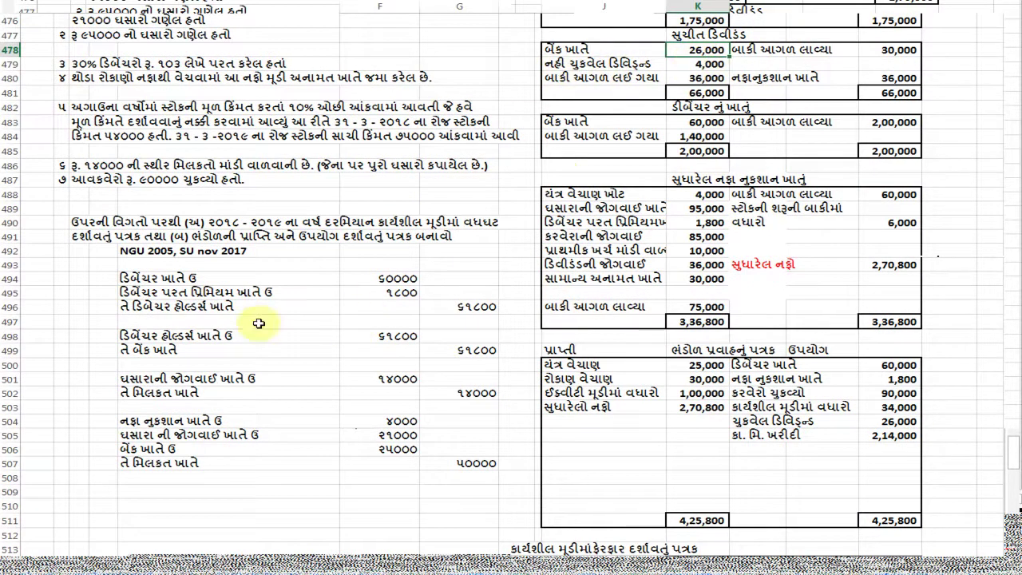
click(143, 493)
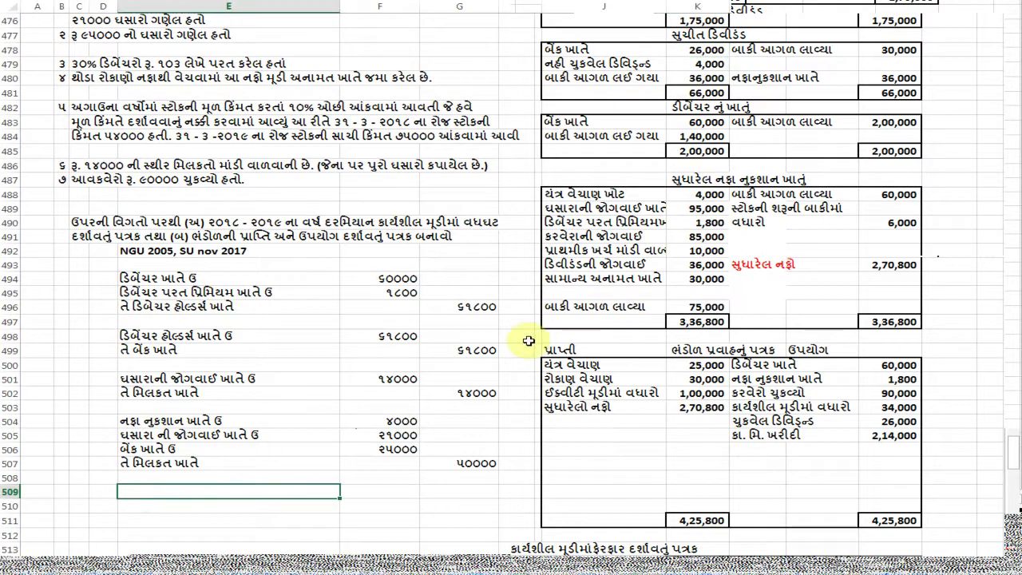
text(સુચીત ડિવીડન્ડ ખાએ)
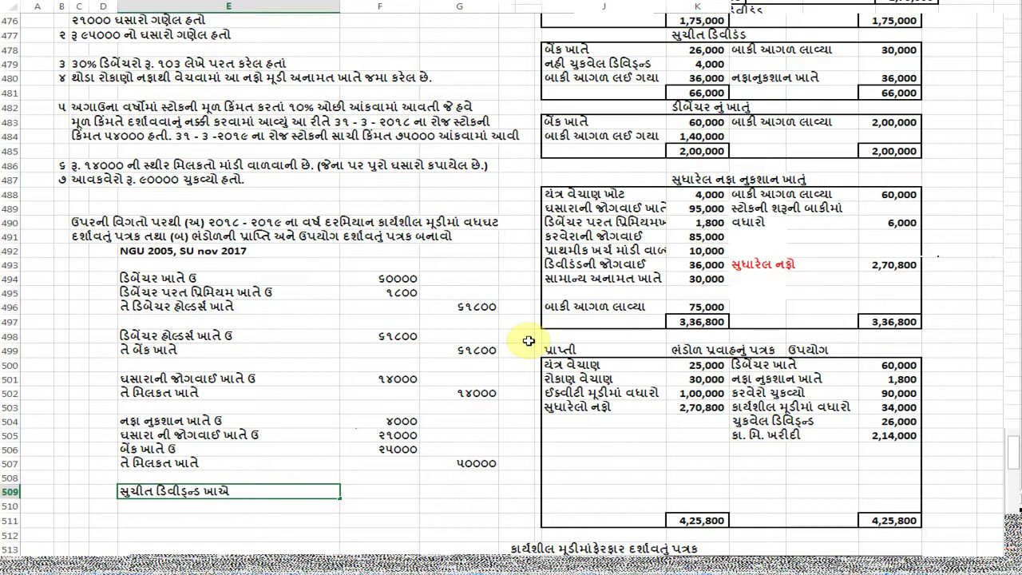
text( ઉ)
key(Tab)
text(30000)
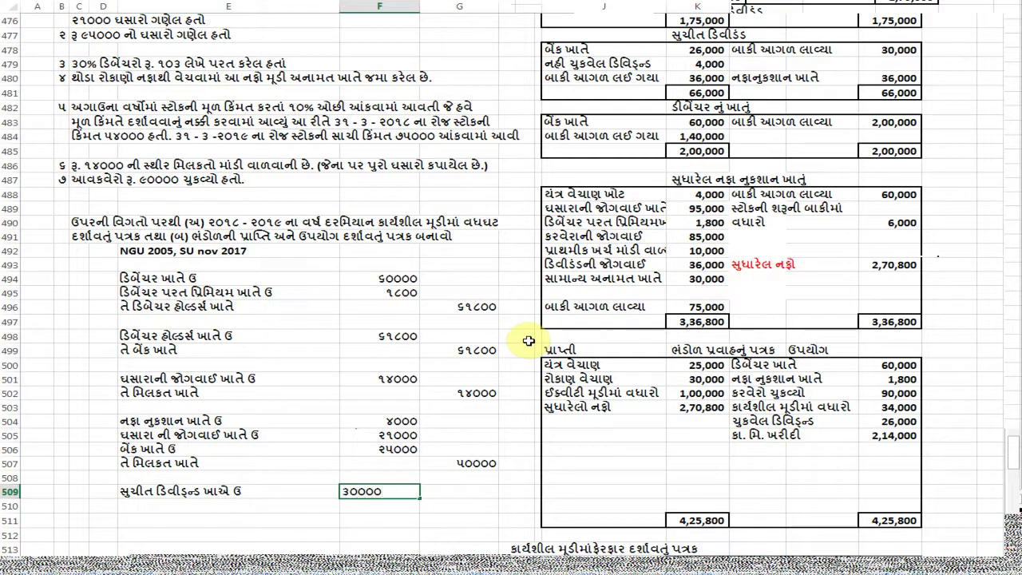
Add the credit line 'તે બેક ખાતે' in E510 with ૨૬૦૦૦ in G510 to the dividend entry
key(Return)
text(તે બે)
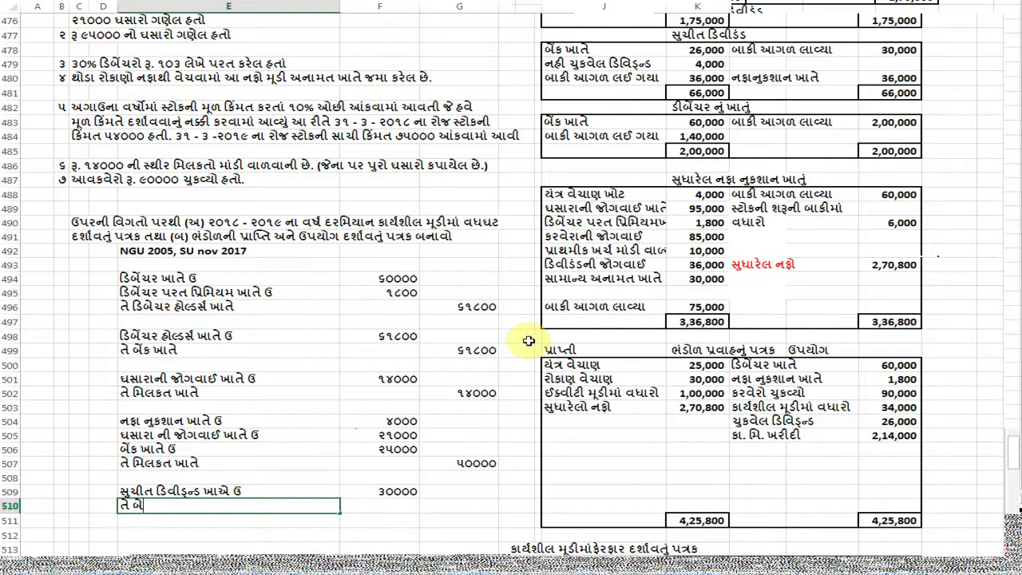
key(Tab)
key(Tab)
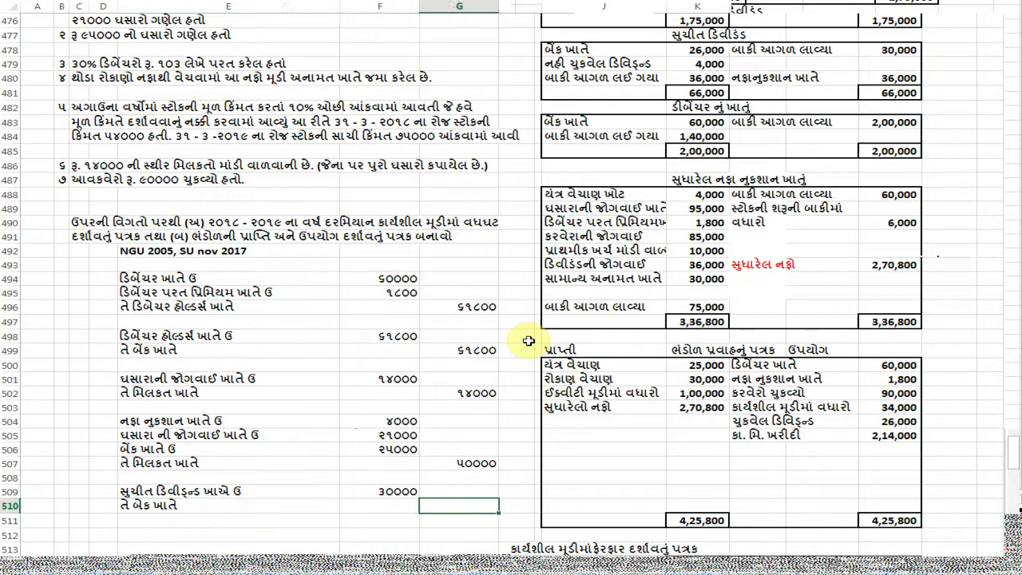
text(૨૬૦૦૦)
key(Return)
Add the credit line 'તે નહી ચુકવેલ ડિવીદંડ ખાતે' in E511 with ૪૦૦૦ in G511 to the dividend entry
text(તે બ)
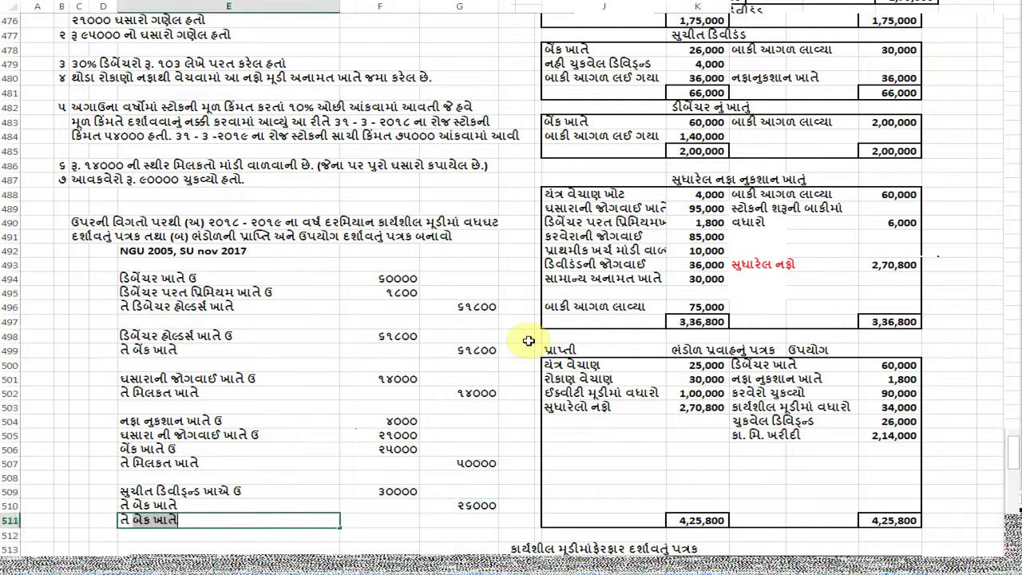
text(નહ)
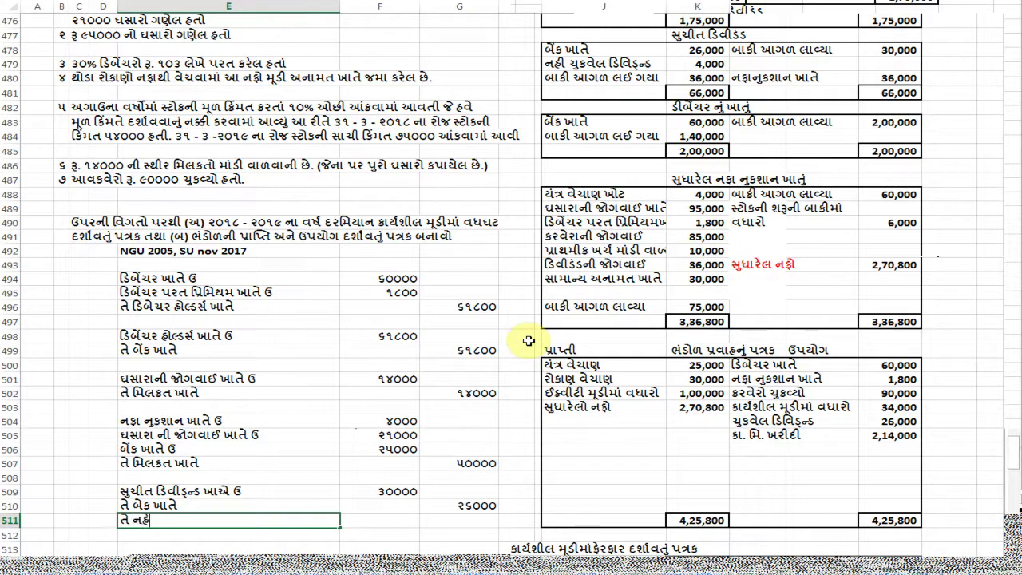
text(ી ચુકવેલ ડિવીદનડ)
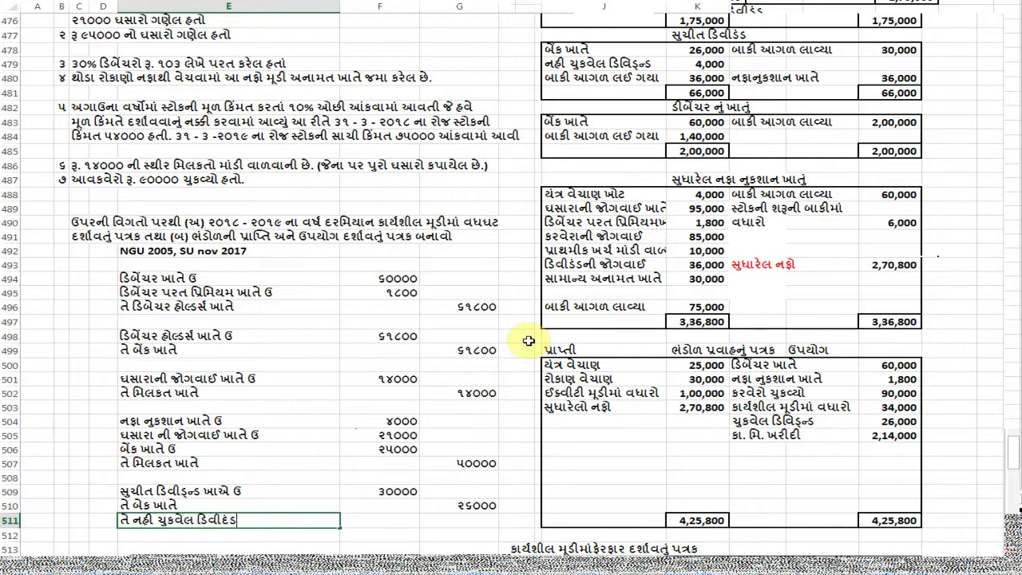
text( ખાતે)
key(Tab)
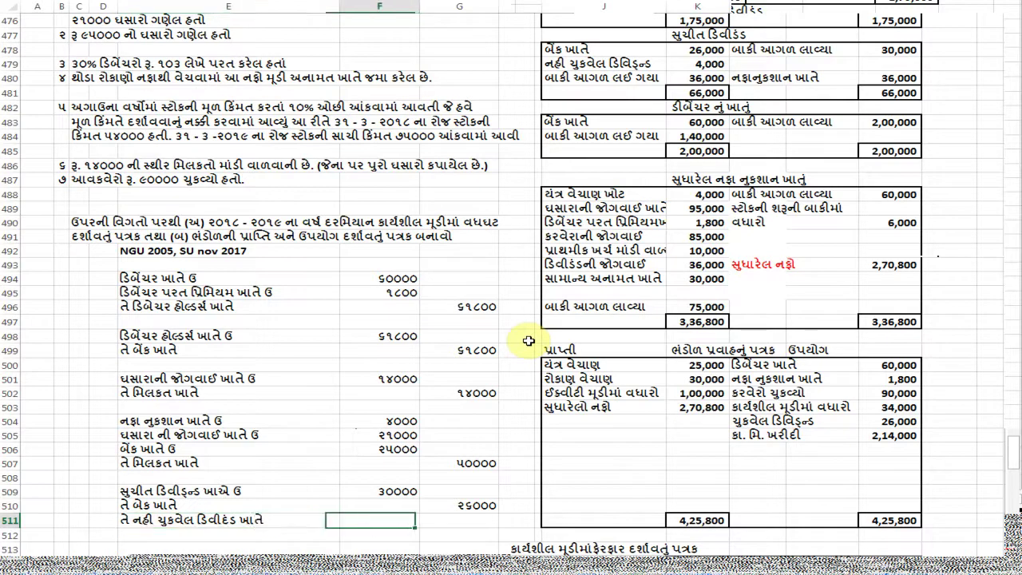
key(Tab)
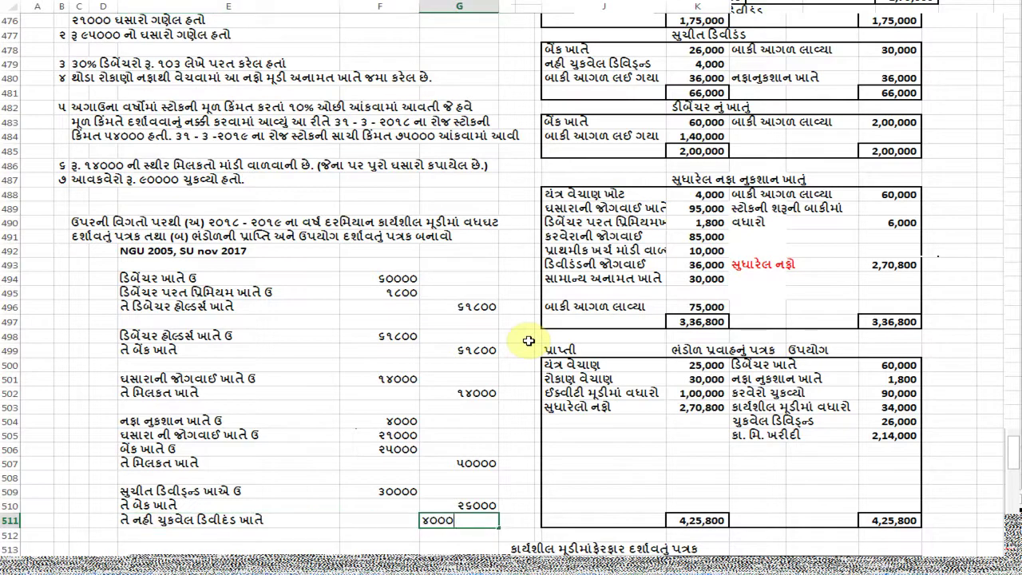
key(Return)
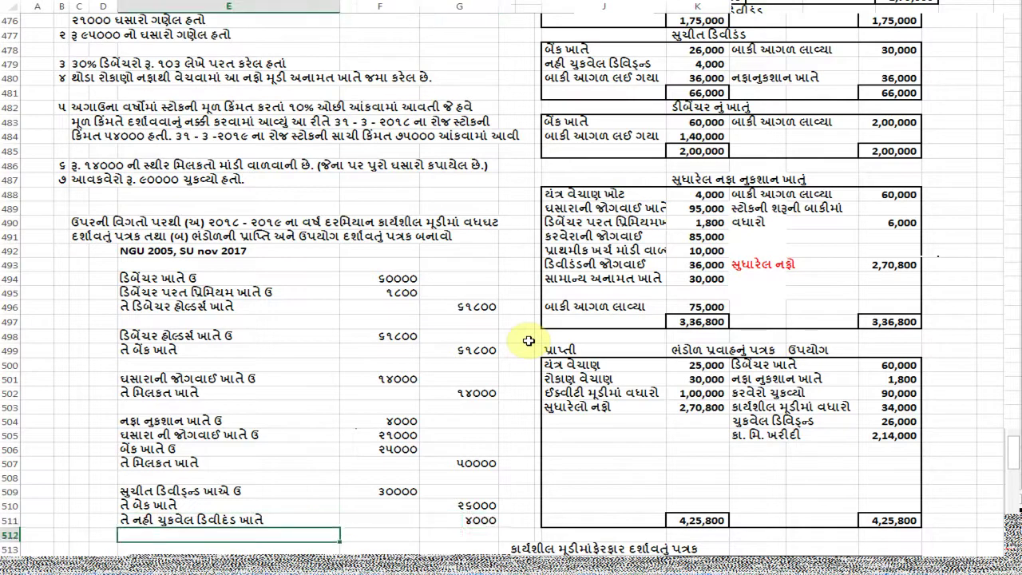